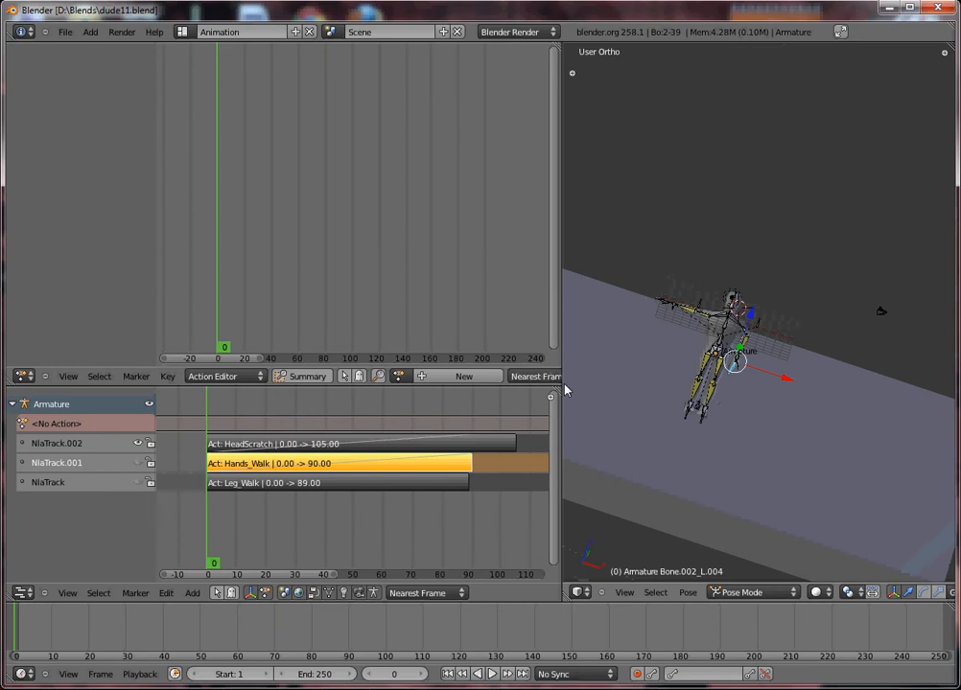
Look through the camera, select it and pull it back along its local Z axis to widen the shot of the armature
drag(565, 384, 653, 380)
middle_drag(793, 390, 913, 429)
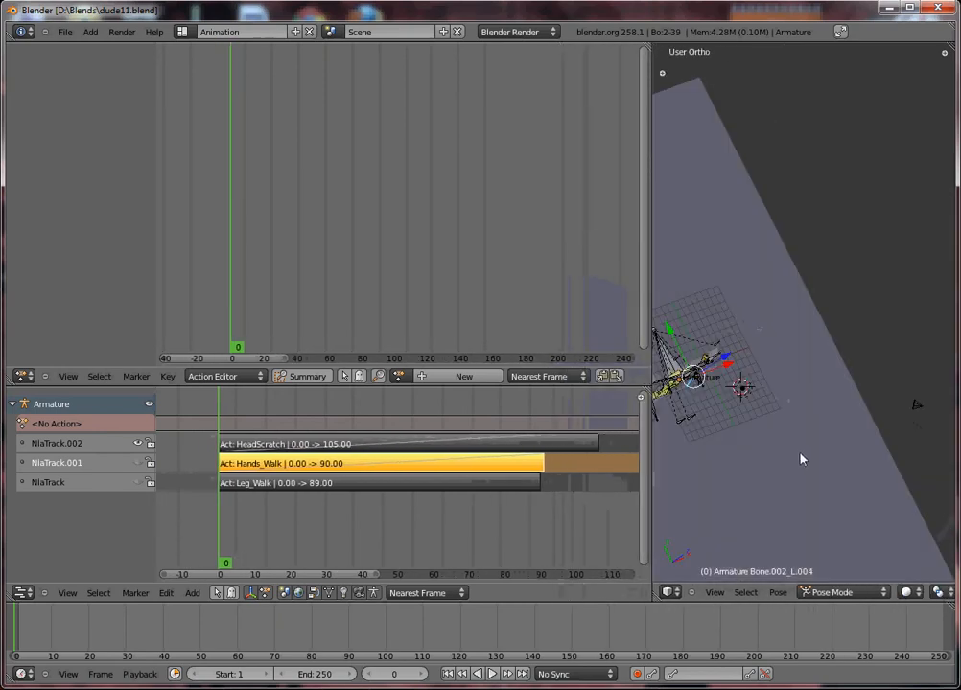
middle_drag(801, 460, 833, 258)
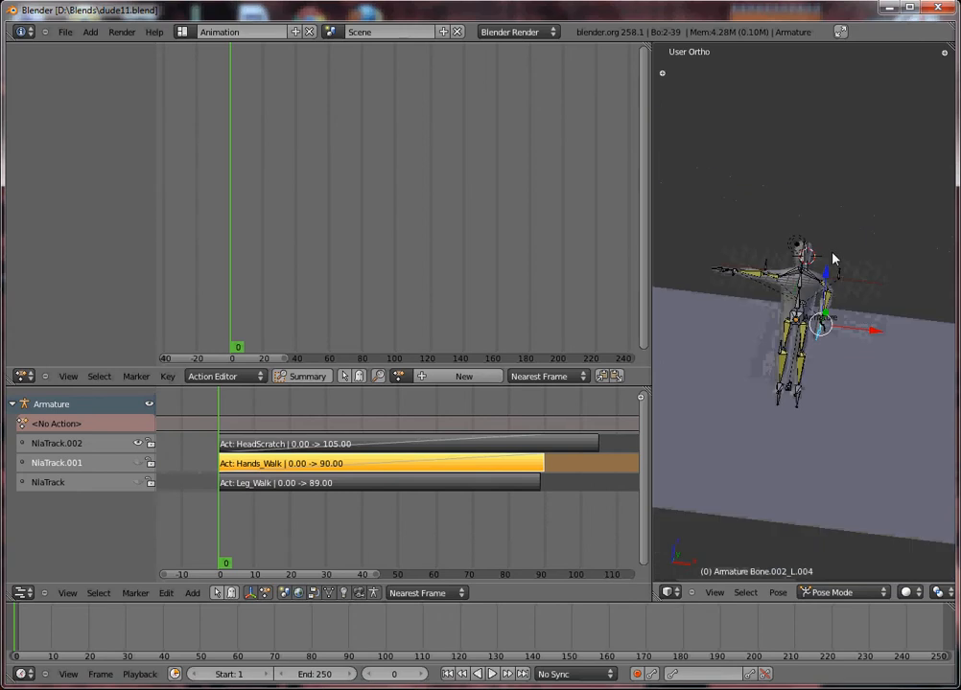
key(KP_0)
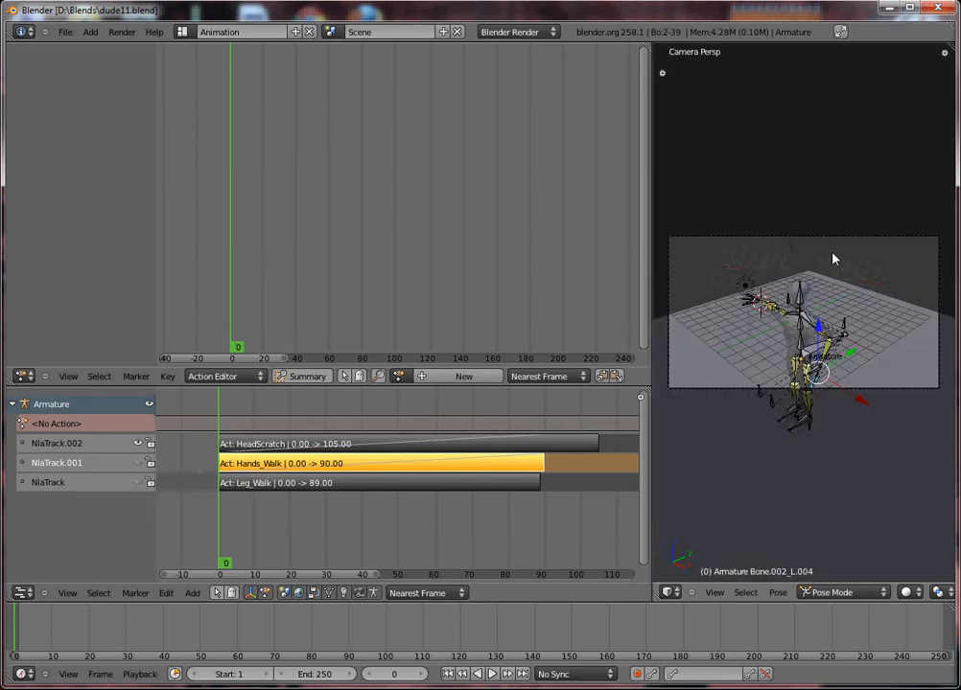
right_click(942, 306)
key(g)
key(z)
key(z)
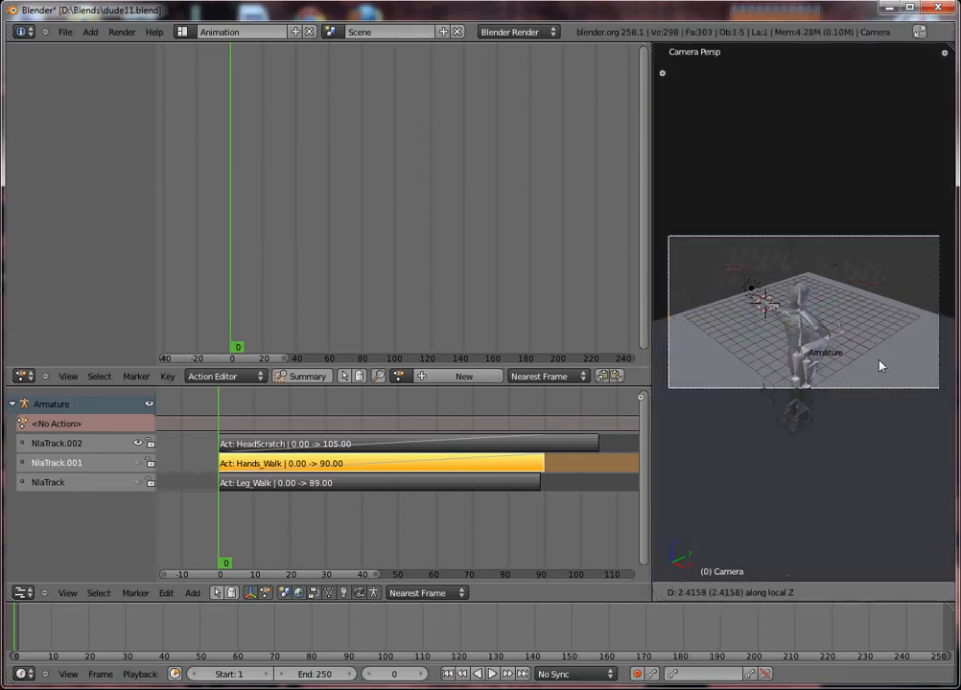
click(837, 306)
Reposition the camera in several moves until the whole armature stands in the upper right of the camera frame
key(g)
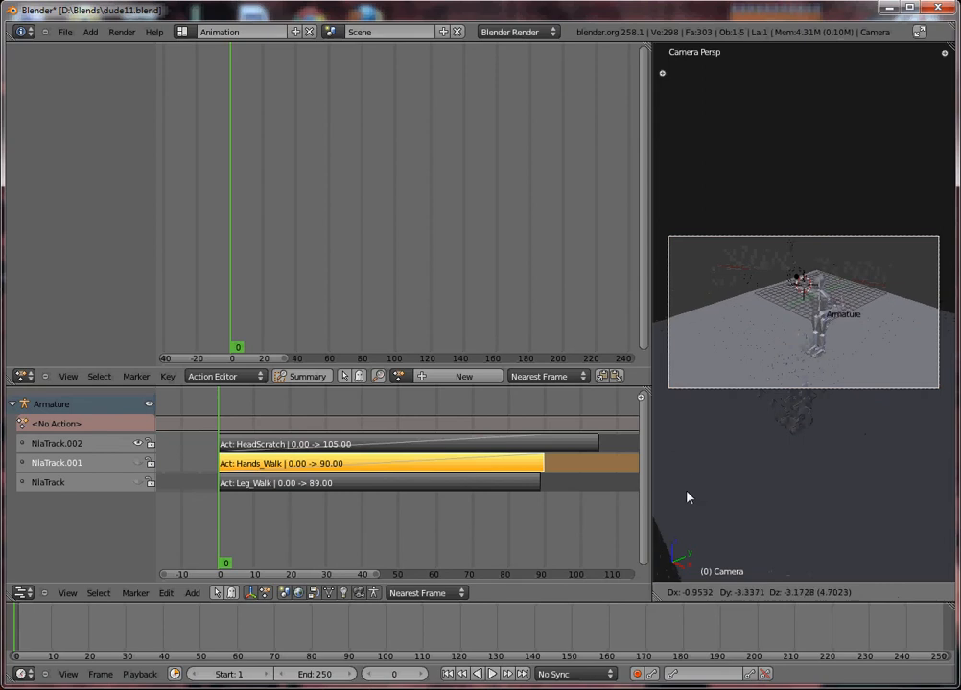
click(686, 498)
key(g)
click(666, 367)
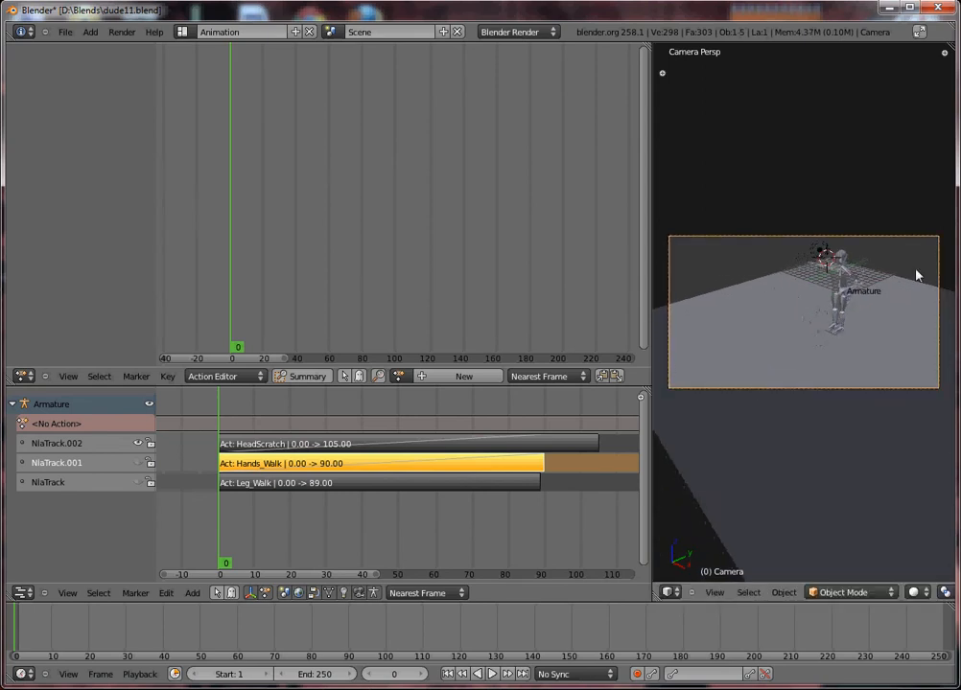
key(g)
click(632, 399)
key(g)
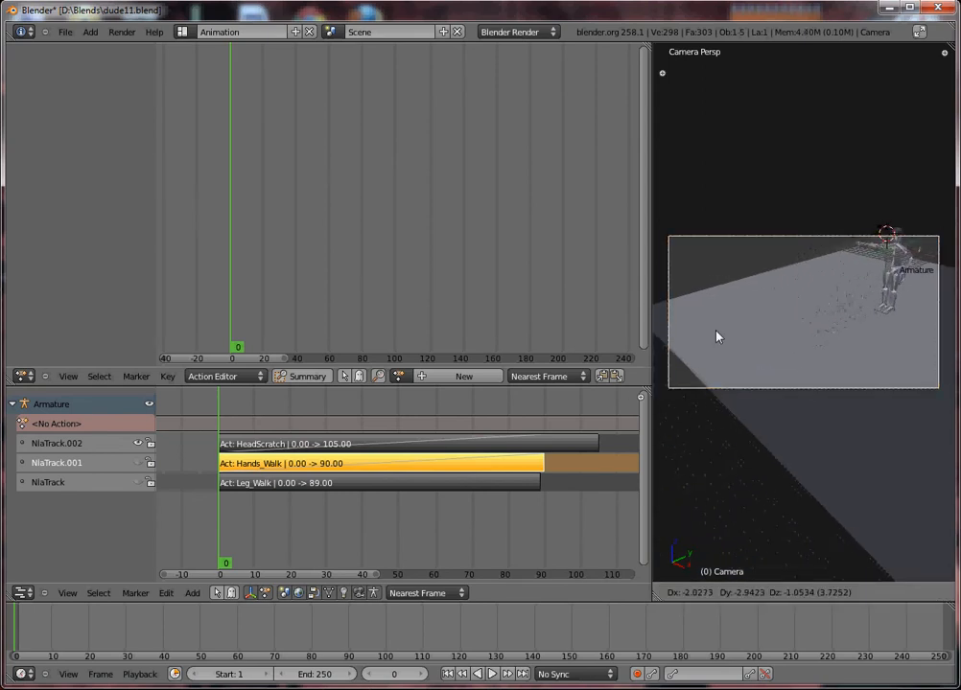
click(716, 336)
Turn the camera in fly mode until the armature is on the left of the frame, and move the camera to fit the figure
key(shift+f)
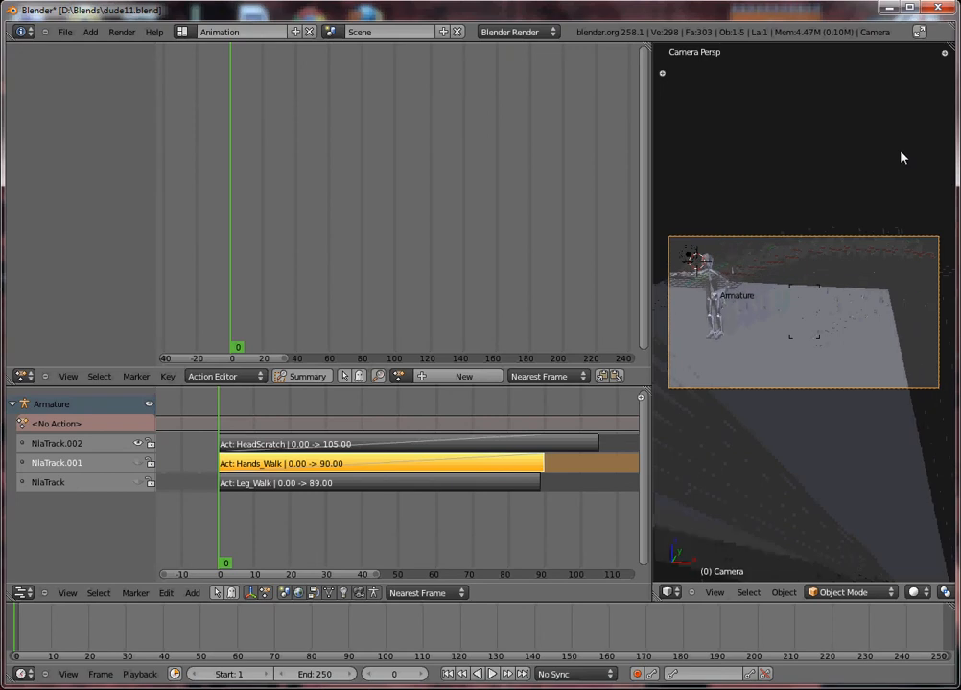
click(884, 147)
key(g)
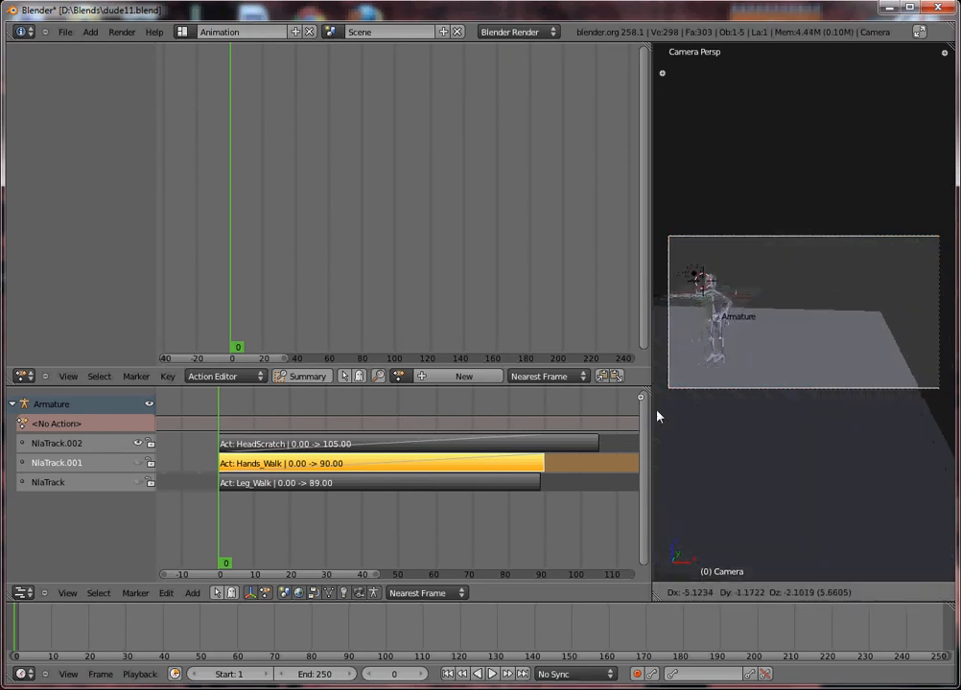
click(659, 415)
Leave camera view, select the armature and switch it from Pose Mode to Object Mode
scroll(803, 308, down, 2)
middle_drag(846, 292, 909, 370)
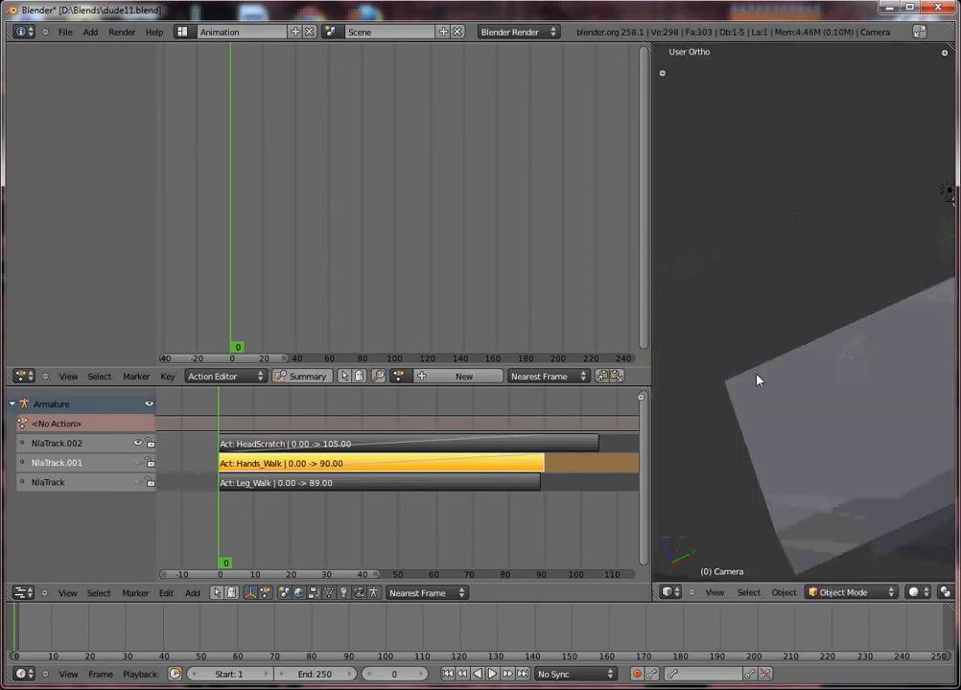
scroll(789, 395, down, 6)
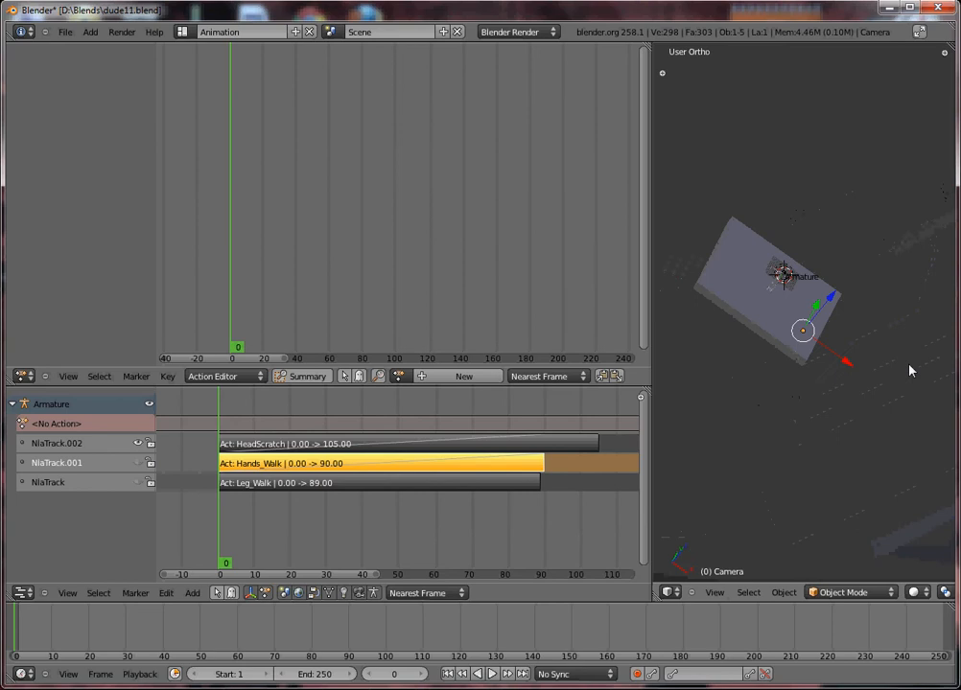
scroll(905, 359, up, 8)
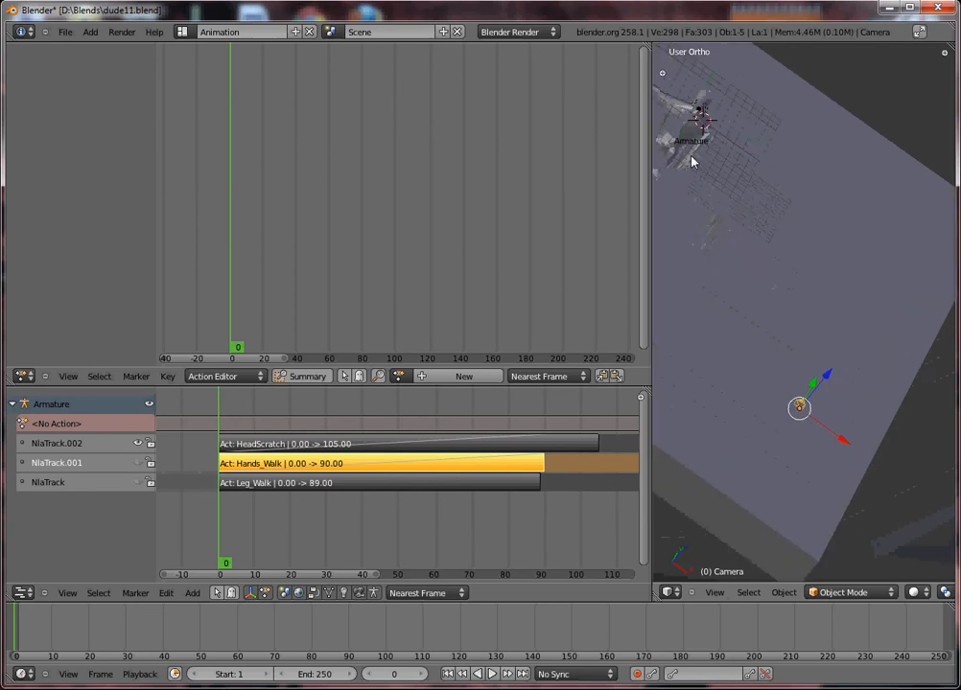
right_click(692, 157)
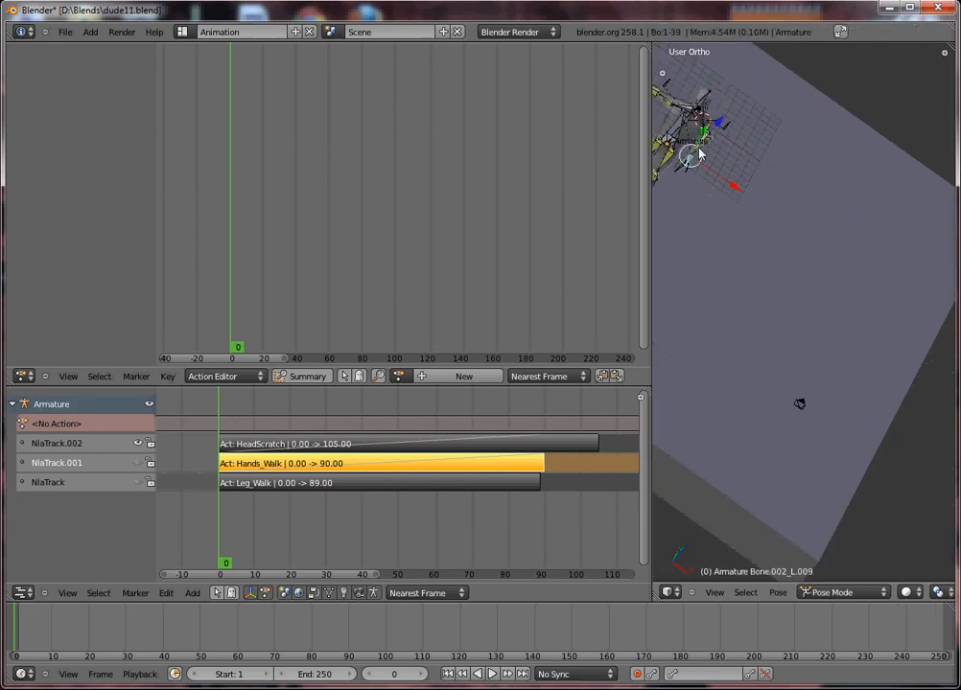
key(ctrl+Tab)
scroll(707, 168, down, 3)
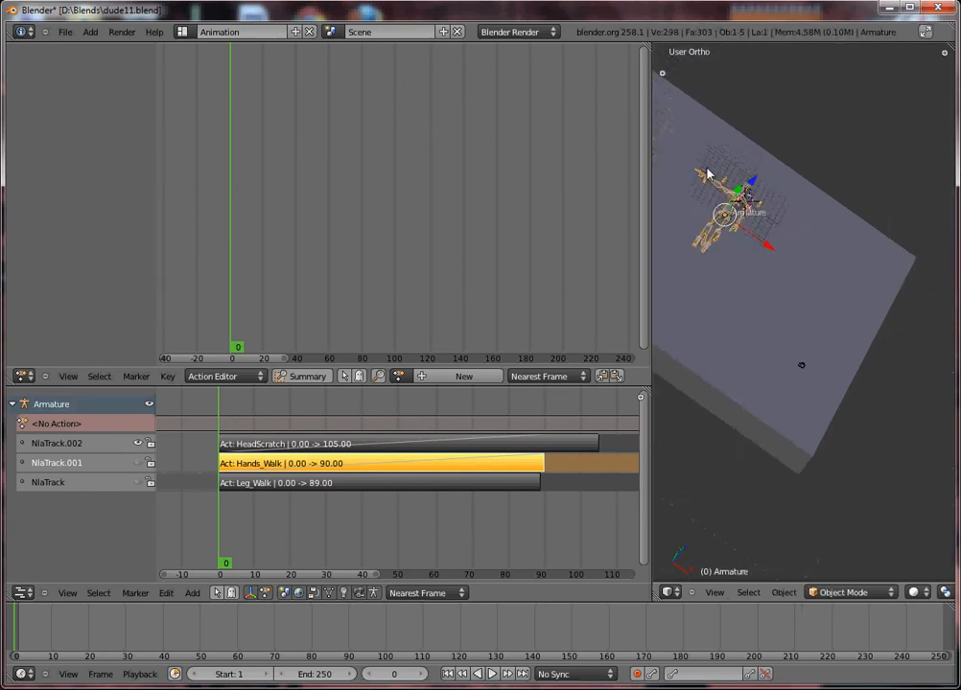
Select all the scene objects, including the floor, and scale them down together to about 0.2
middle_drag(955, 181, 853, 338)
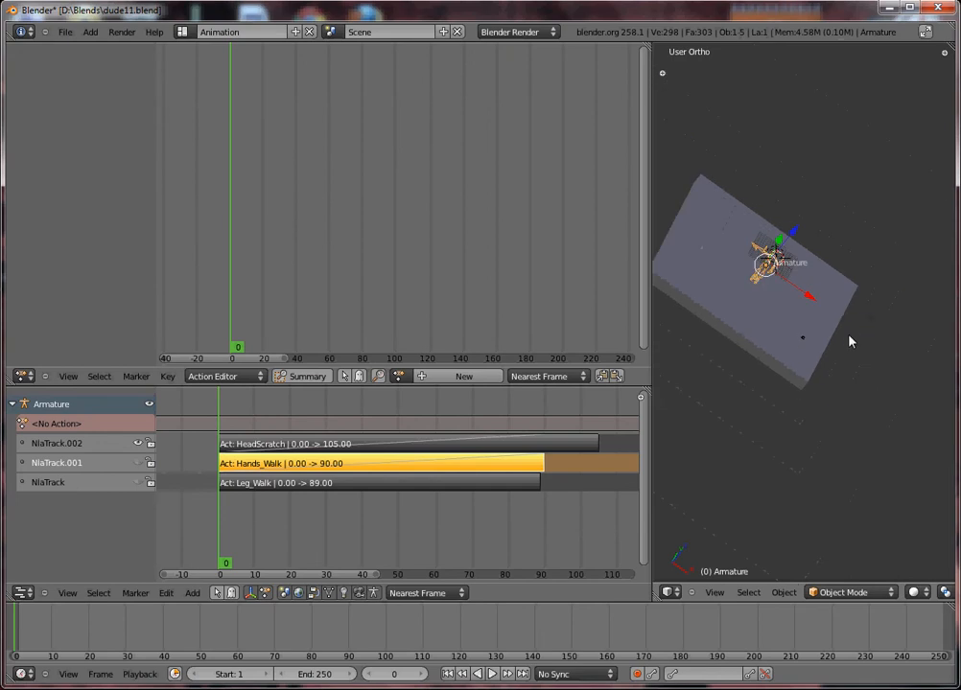
shift+right_click(848, 341)
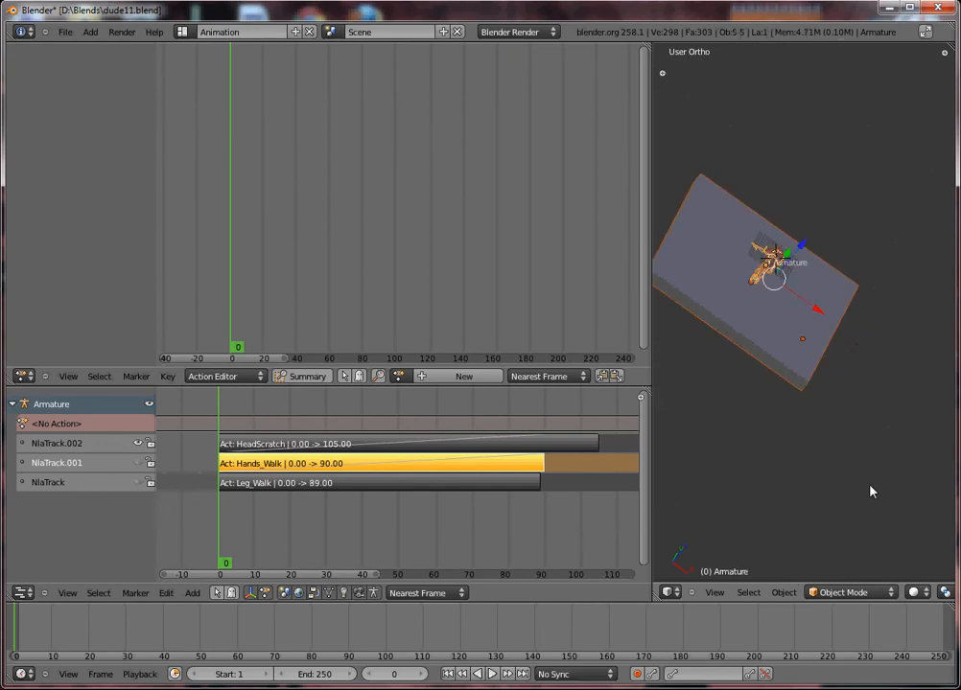
key(s)
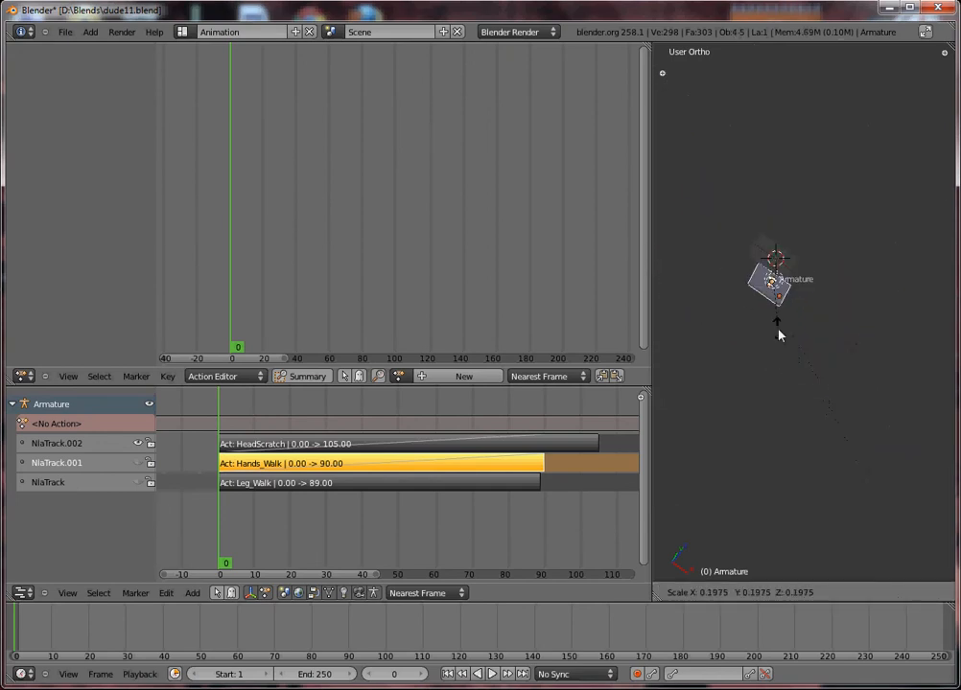
click(778, 334)
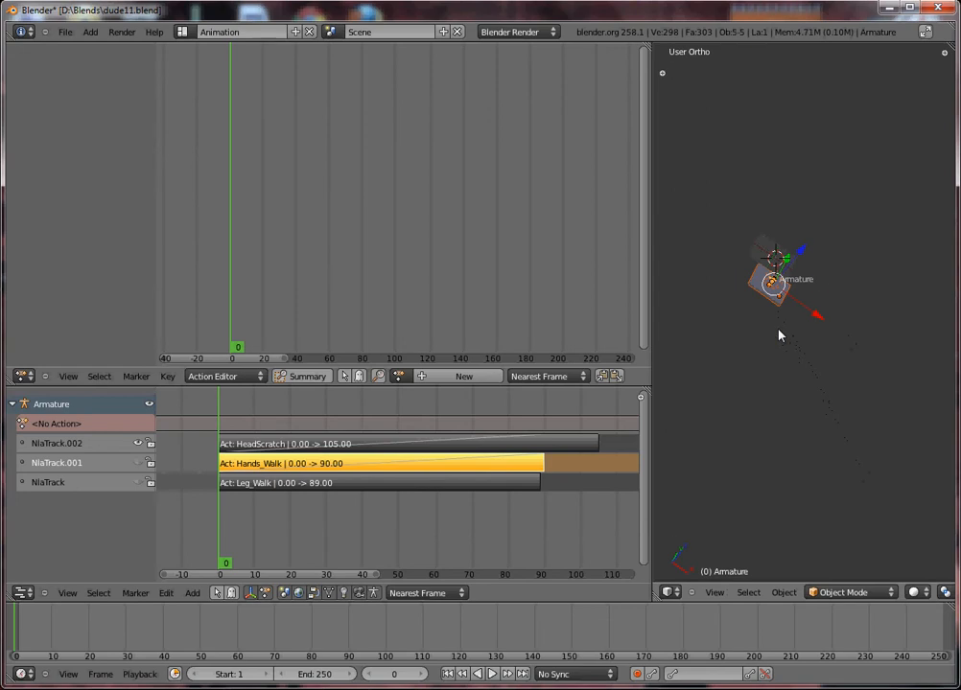
In top view, move all the selected objects so the floor is centred on the grid origin
key(KP_7)
key(g)
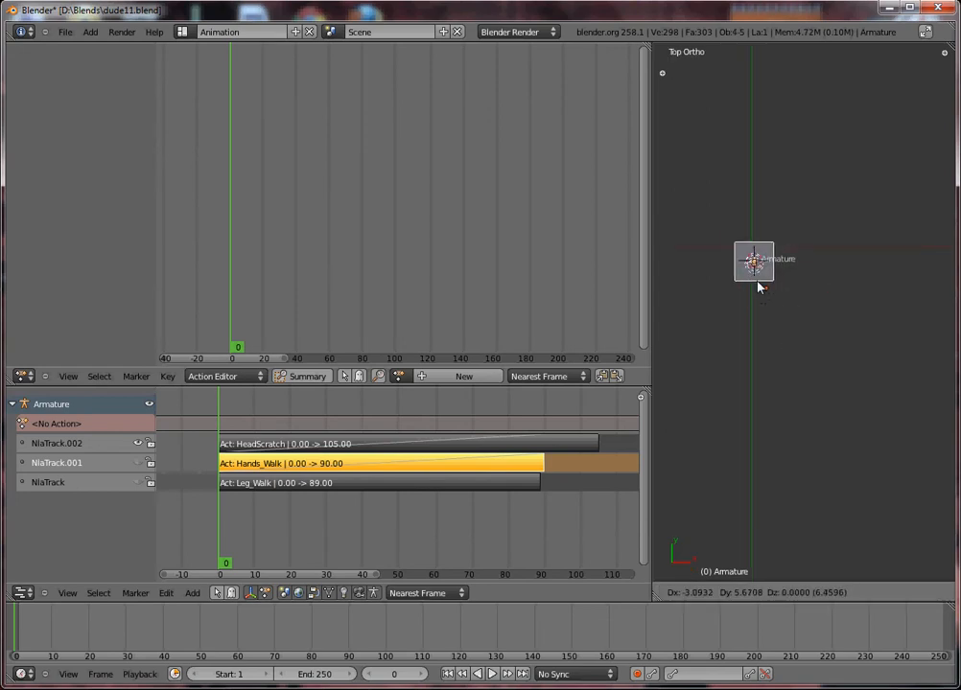
click(757, 279)
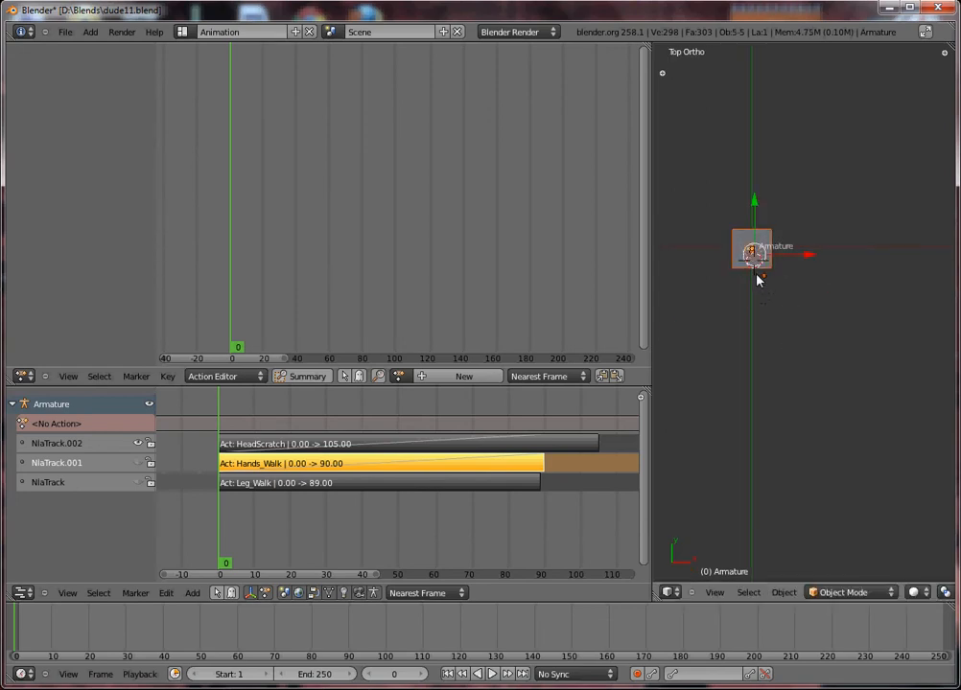
In right view, raise all the objects vertically by about 3 units so the top of the floor meets the grid line
key(KP_3)
shift+middle_drag(899, 353, 949, 326)
scroll(688, 326, up, 4)
scroll(839, 311, up, 3)
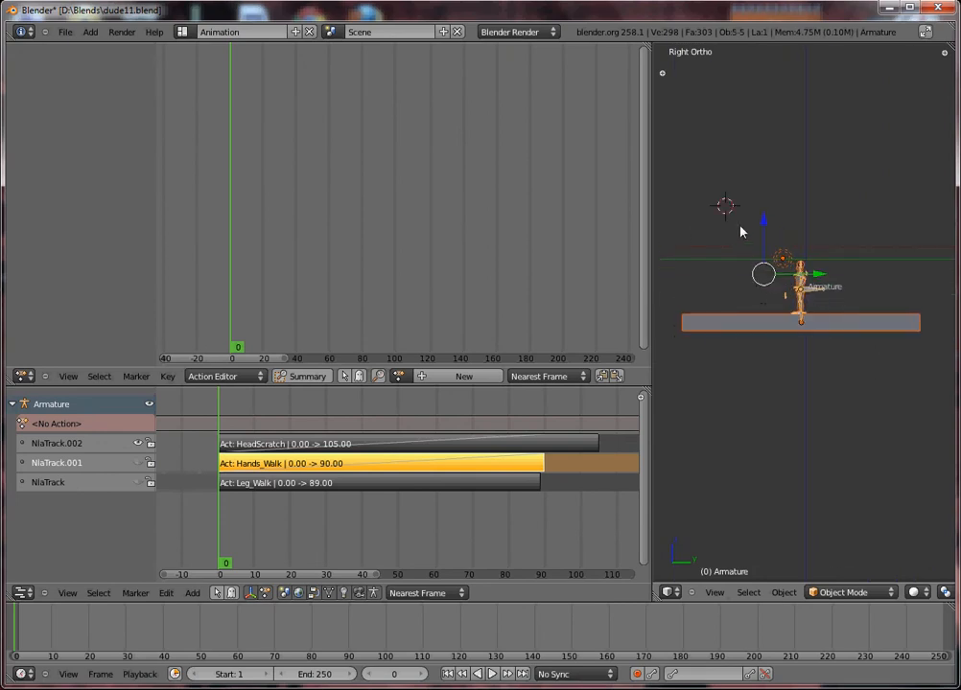
key(g)
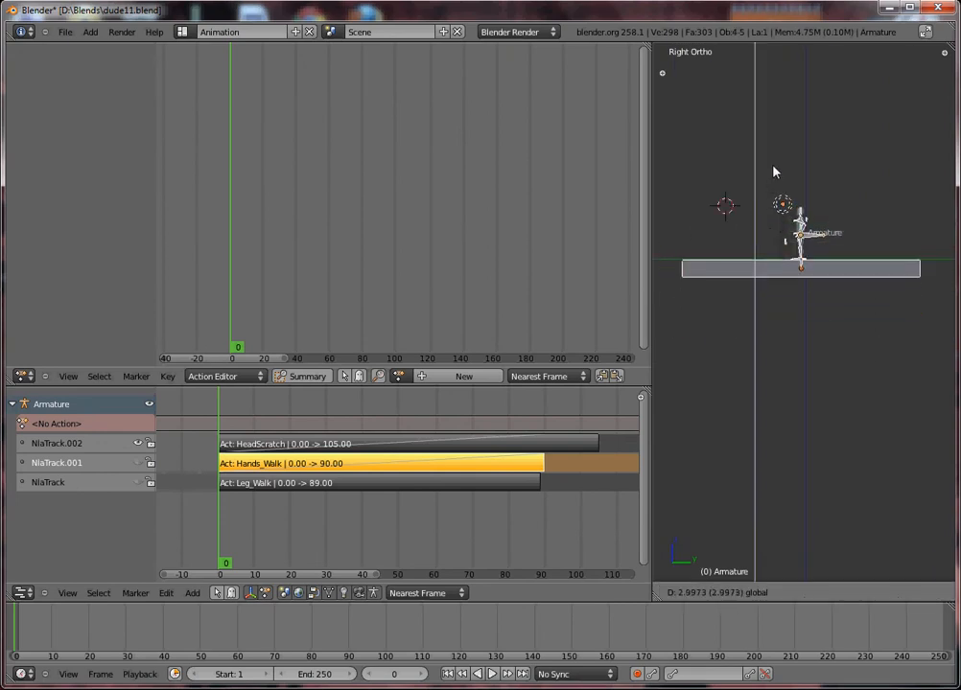
click(775, 172)
Select only the camera outside camera view and scale up its display size
middle_drag(801, 268, 797, 270)
key(KP_0)
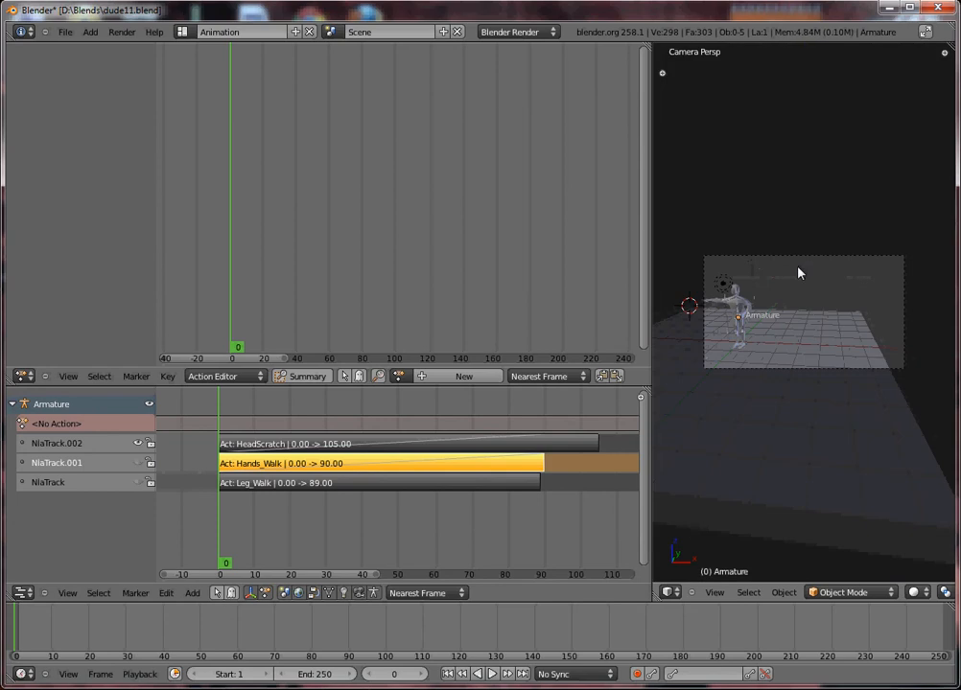
middle_drag(905, 302, 786, 335)
right_click(740, 215)
key(s)
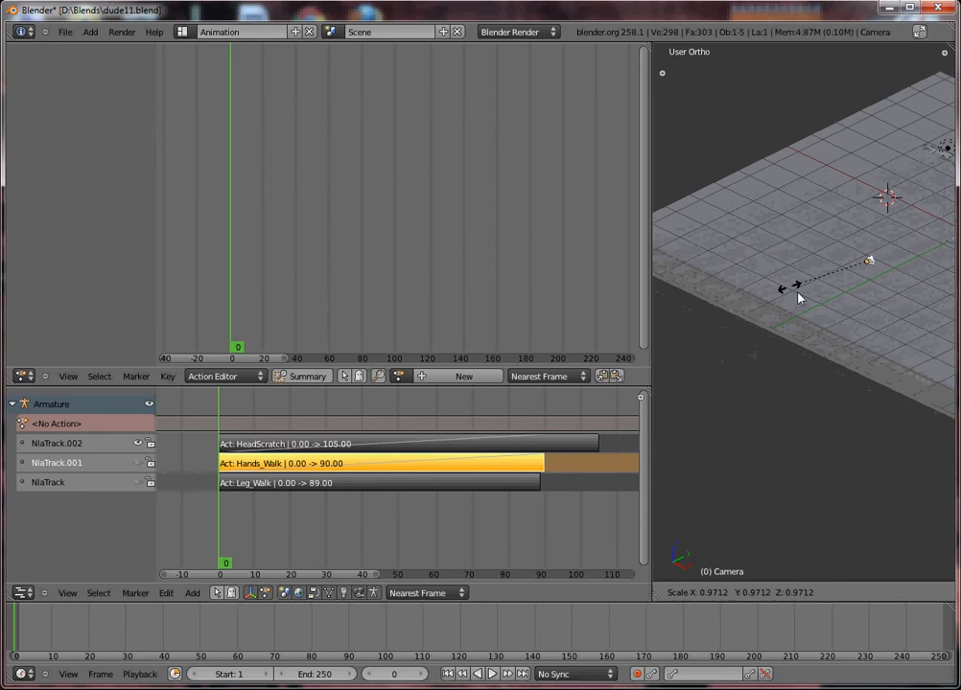
right_click(833, 369)
key(s)
click(785, 465)
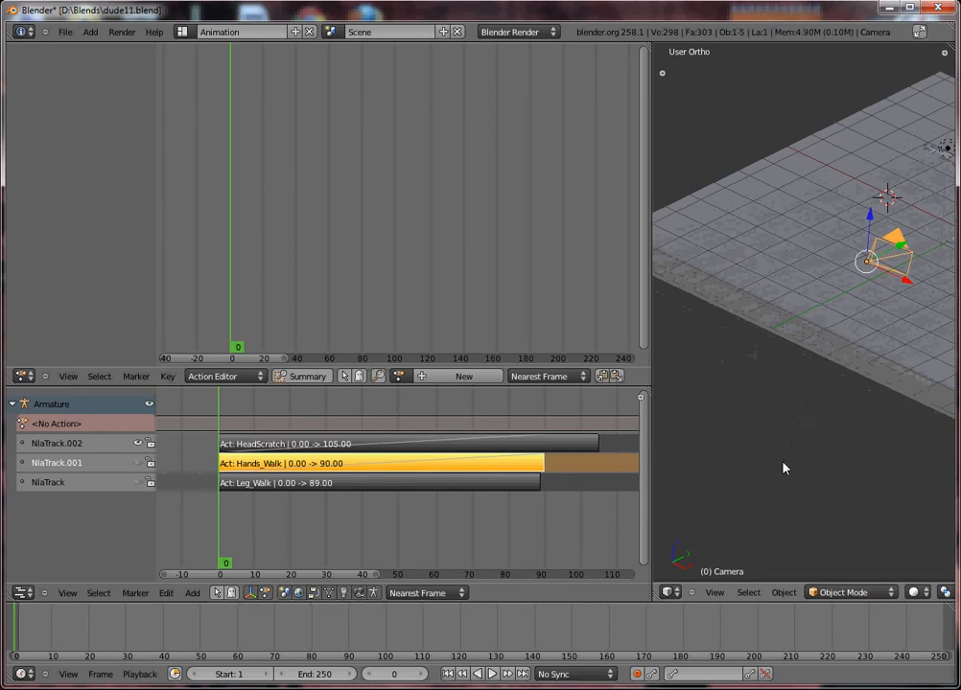
In camera view, shift the camera sideways so the armature stands near the centre of the frame
key(KP_0)
key(g)
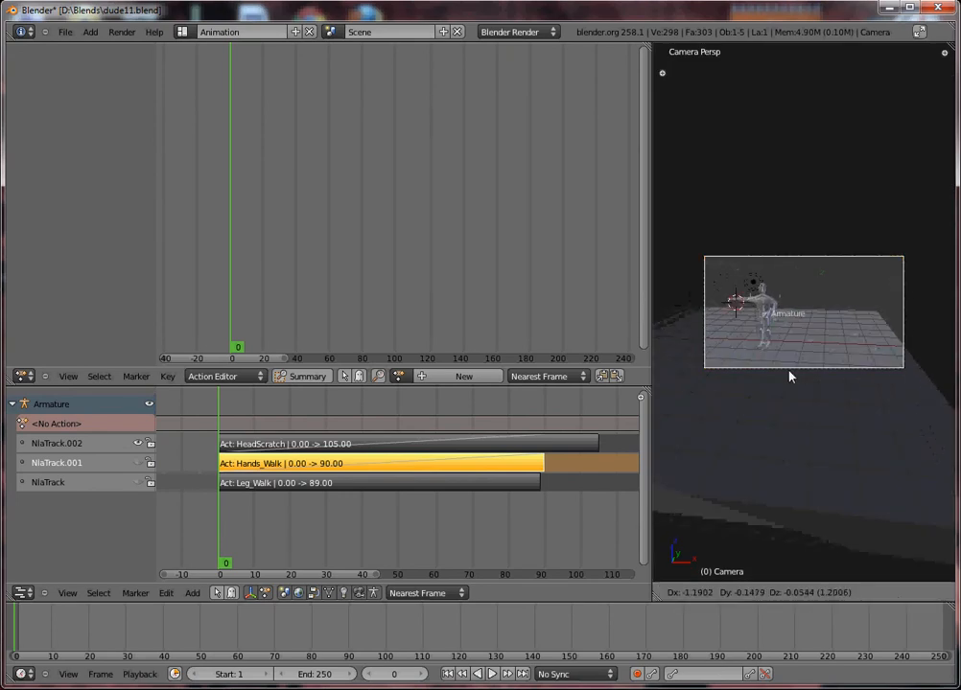
click(757, 384)
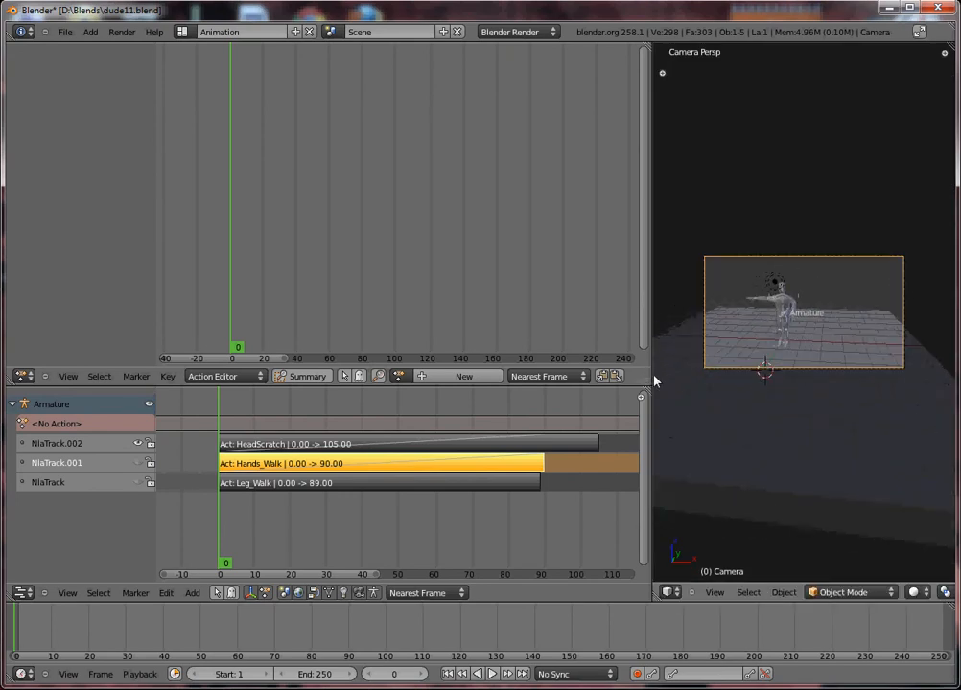
Widen the 3D view and pull the camera back about 92 units along its local Z axis
drag(651, 375, 633, 375)
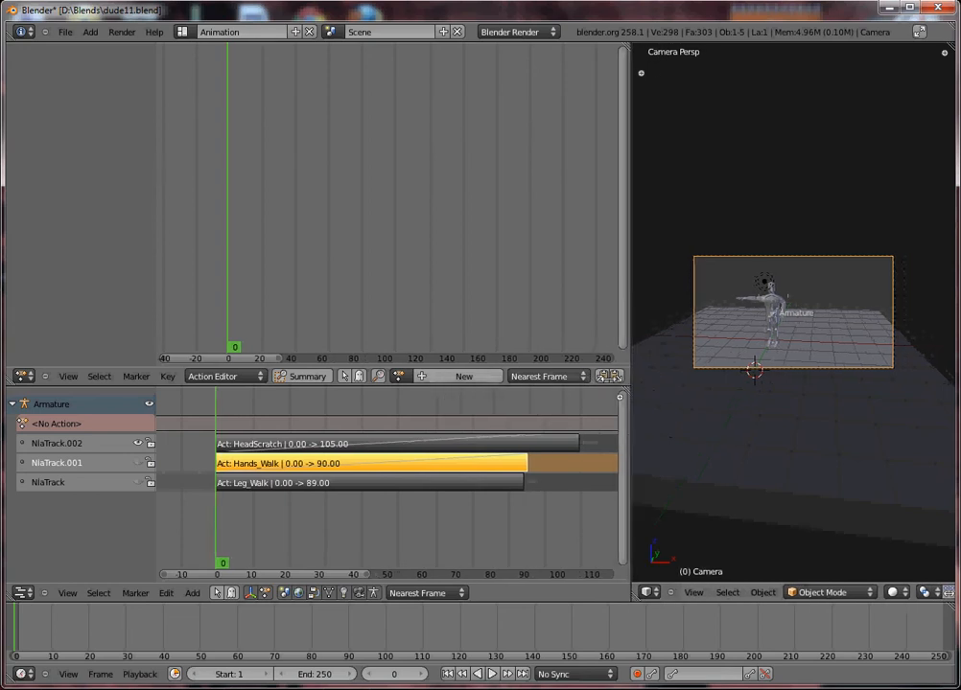
drag(633, 378, 398, 378)
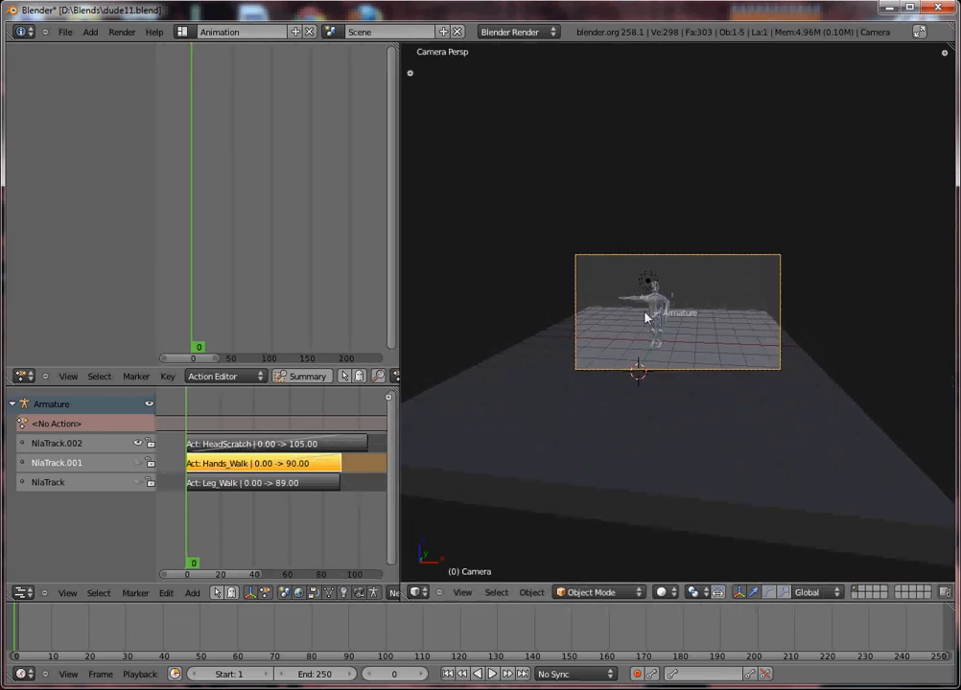
key(g)
key(z)
key(z)
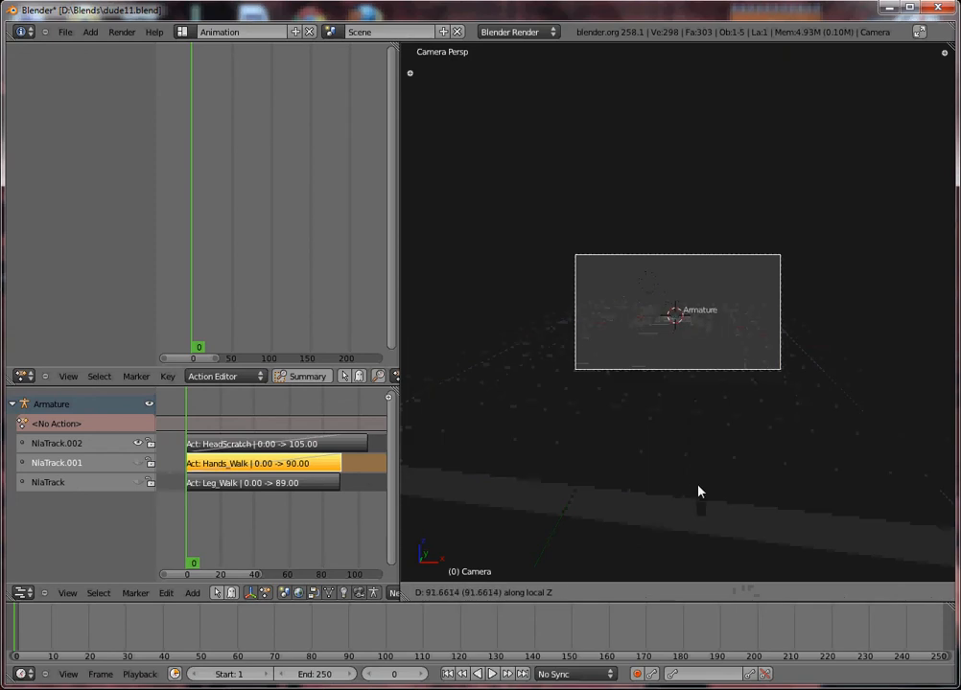
click(697, 493)
Switch the 3D view to wireframe and move the camera closer along its local Z axis until the whole floor fills more of the frame
key(z)
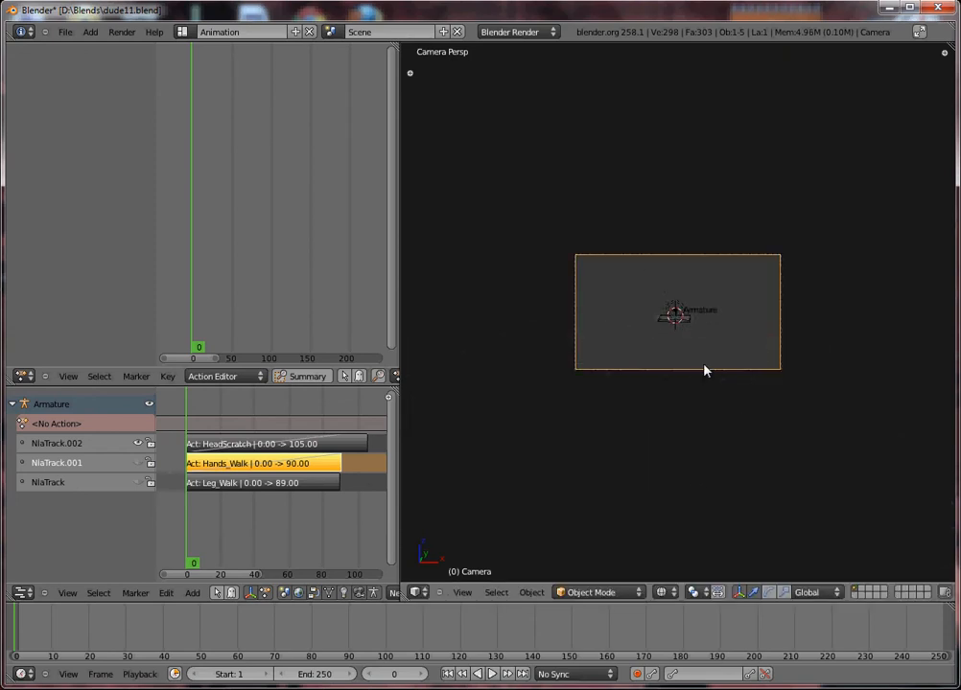
key(g)
key(z)
key(z)
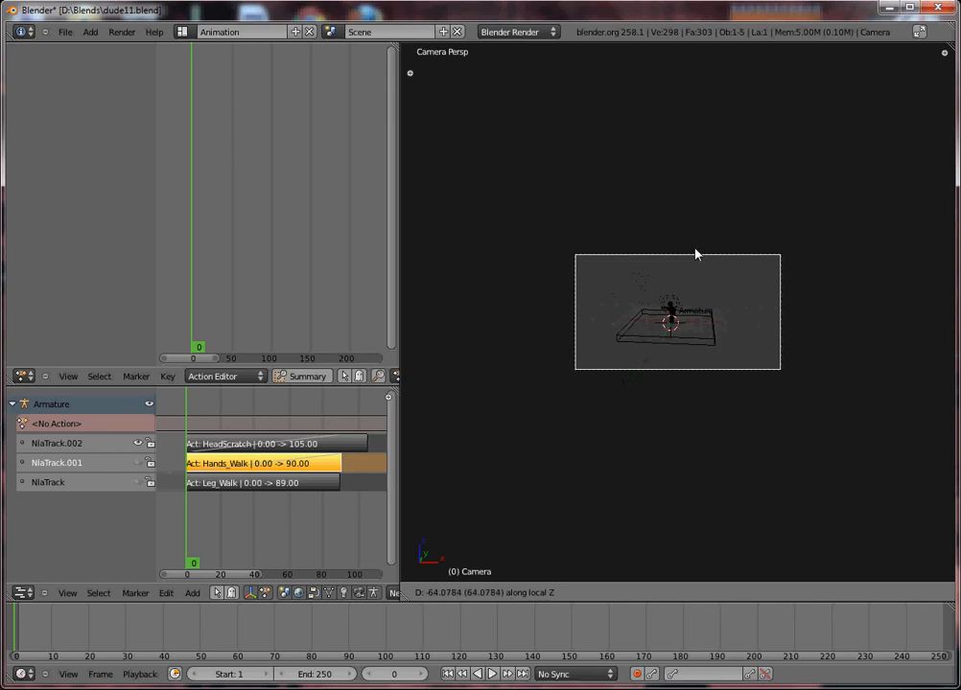
click(714, 309)
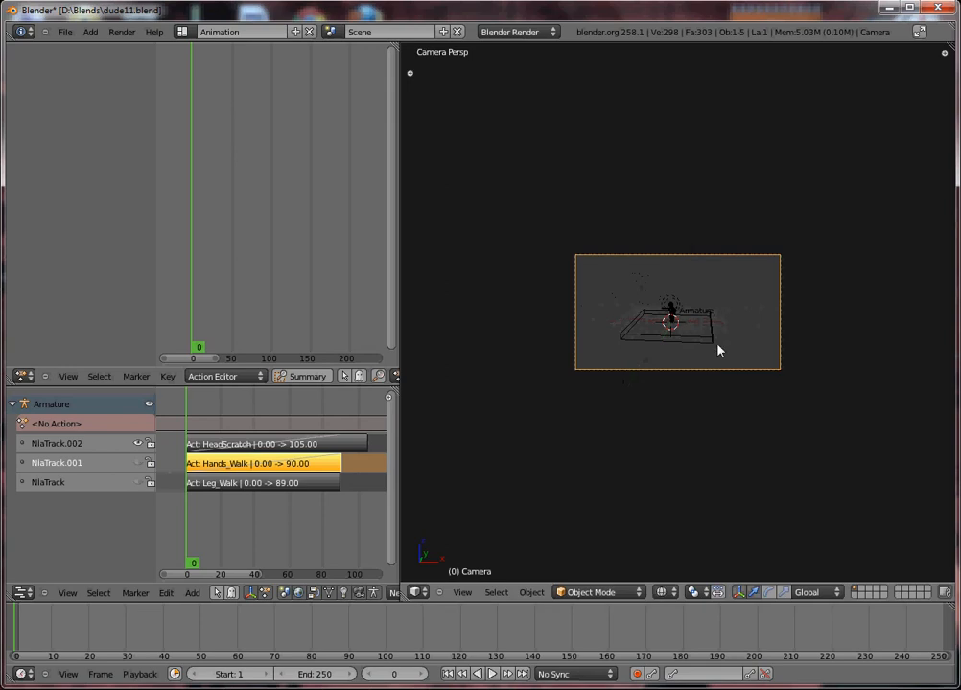
scroll(738, 388, up, 3)
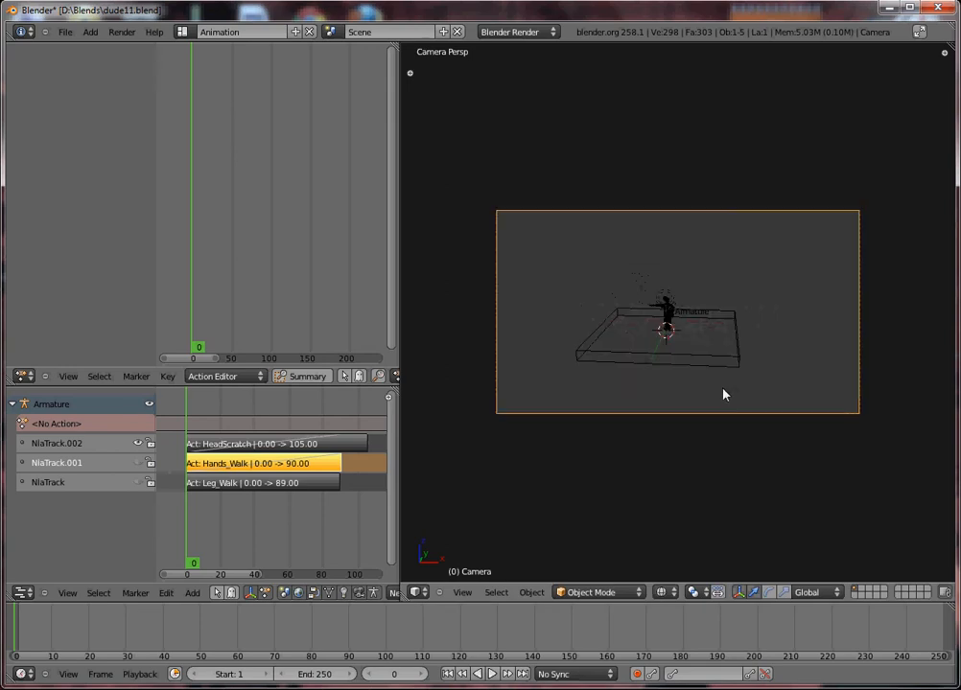
scroll(723, 389, up, 5)
scroll(723, 393, down, 4)
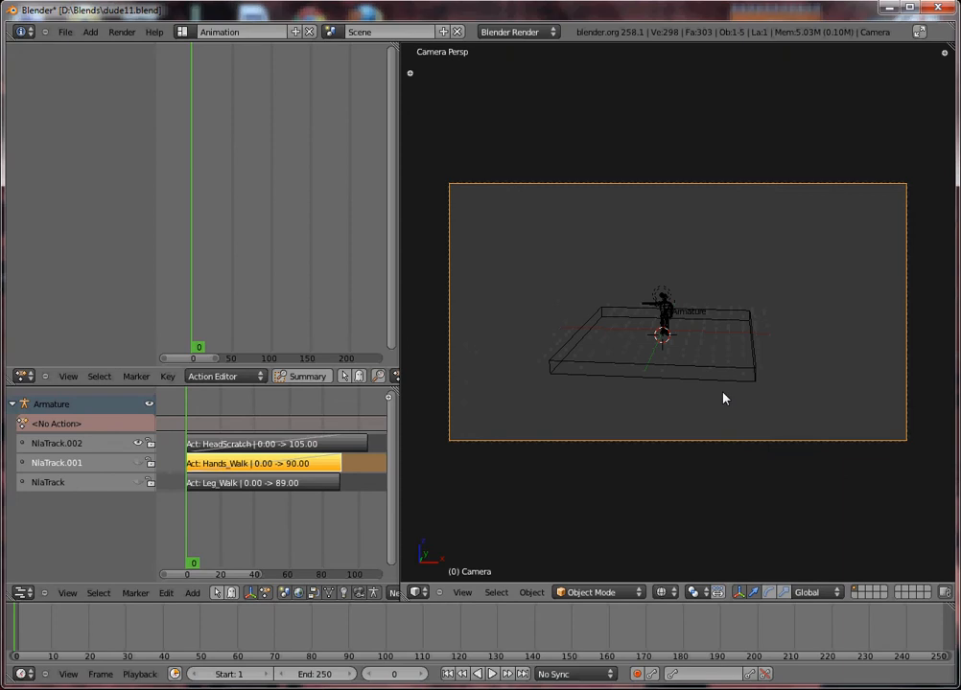
Return the 3D view to solid shading and select the floor
key(z)
right_click(715, 369)
key(s)
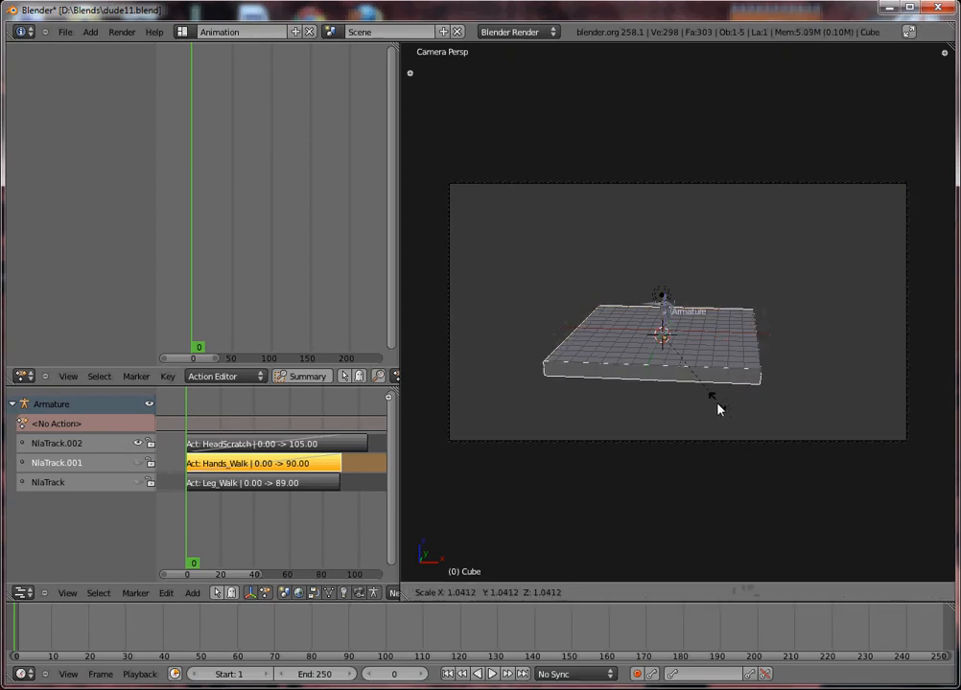
click(796, 560)
click(797, 560)
key(s)
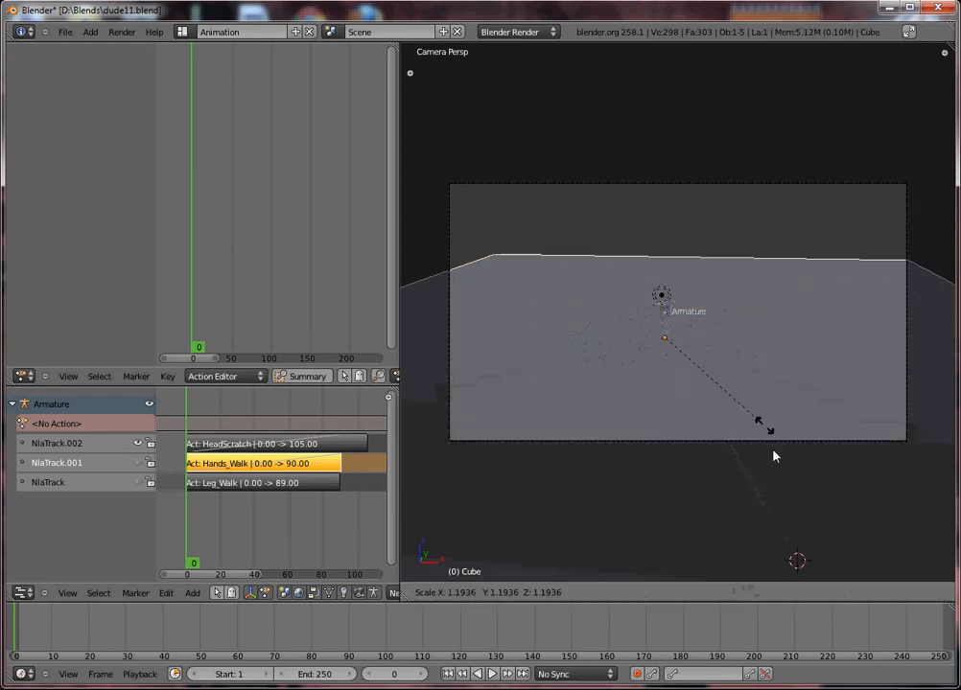
click(806, 526)
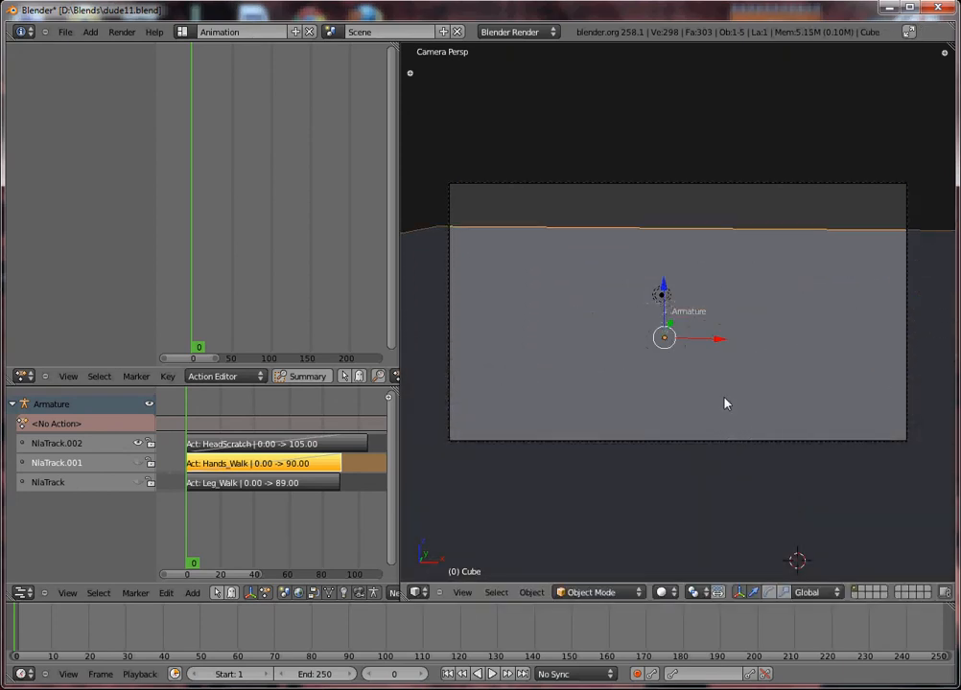
scroll(724, 403, up, 1)
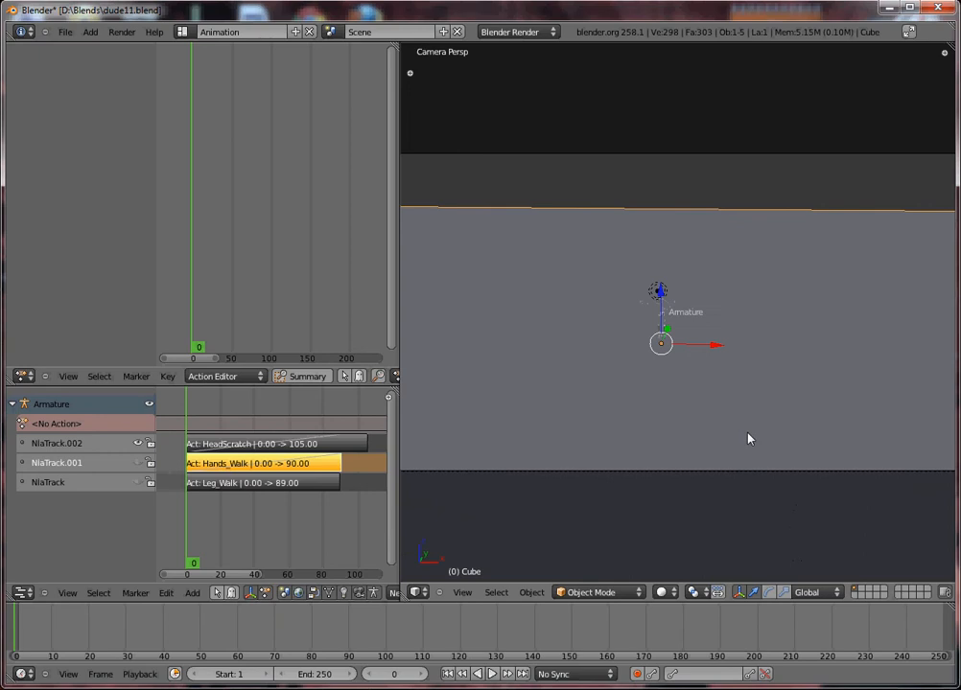
key(ctrl+z)
key(ctrl+z)
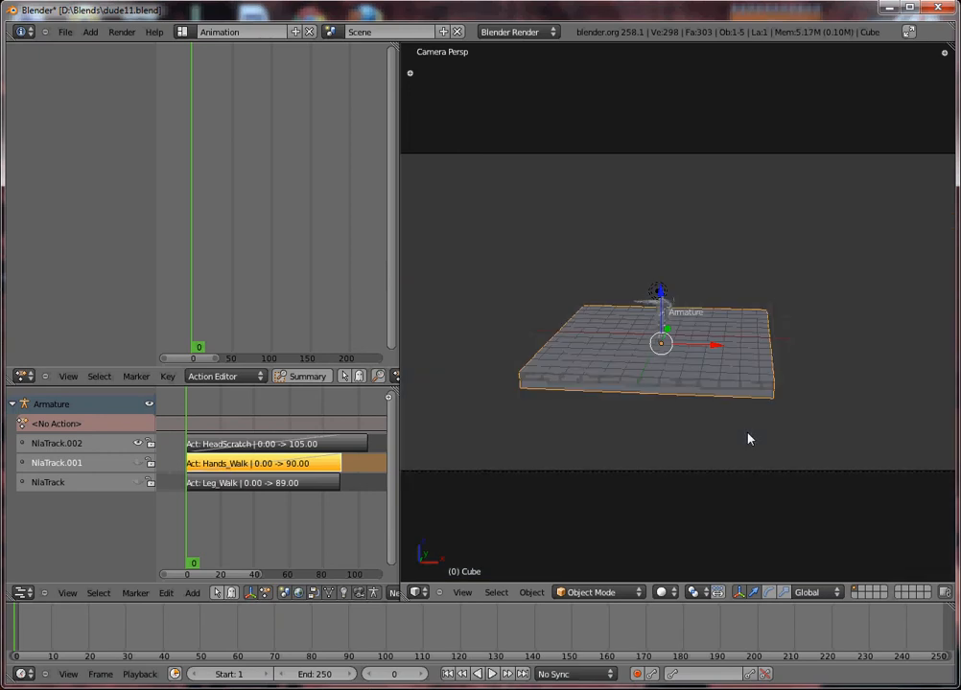
Scale the floor up repeatedly in X and Y only, keeping its thickness, until it extends well beyond the camera frame's sides
key(s)
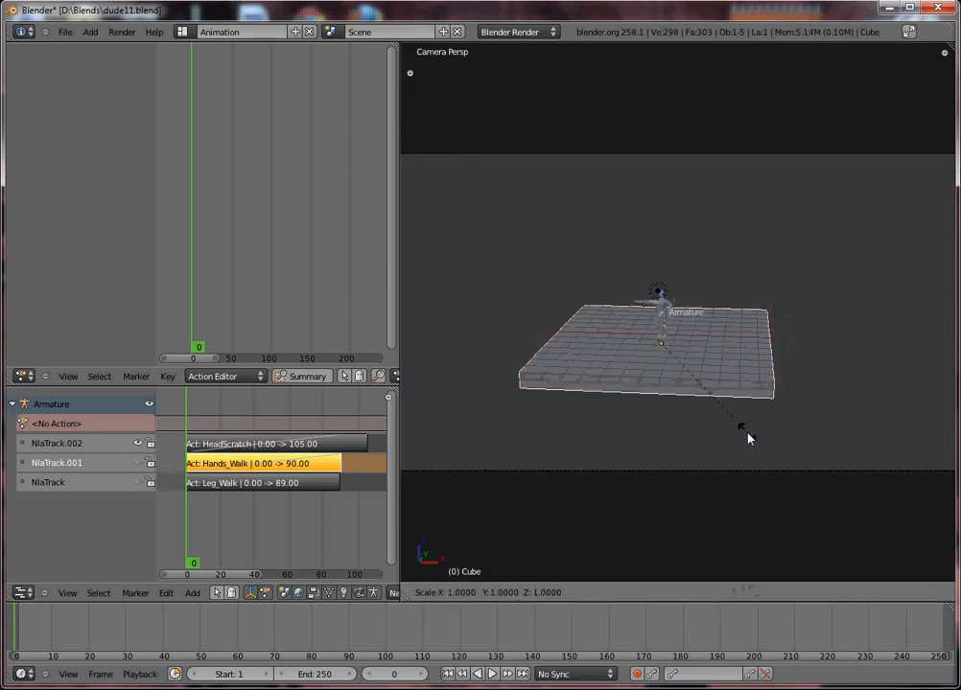
key(shift+z)
click(801, 500)
key(s)
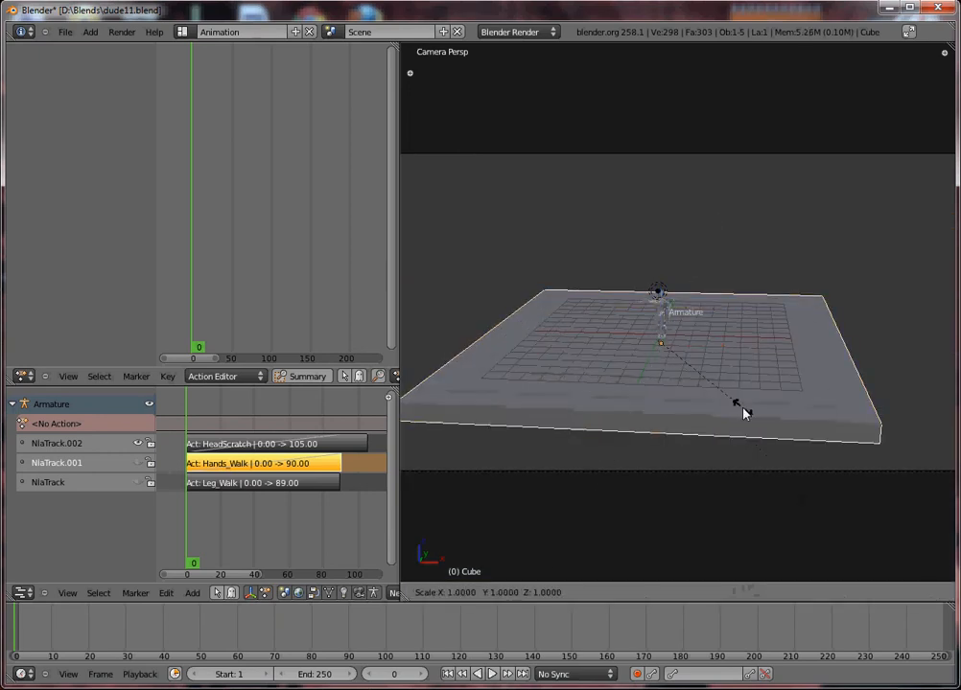
key(shift+z)
click(868, 491)
key(s)
key(shift+z)
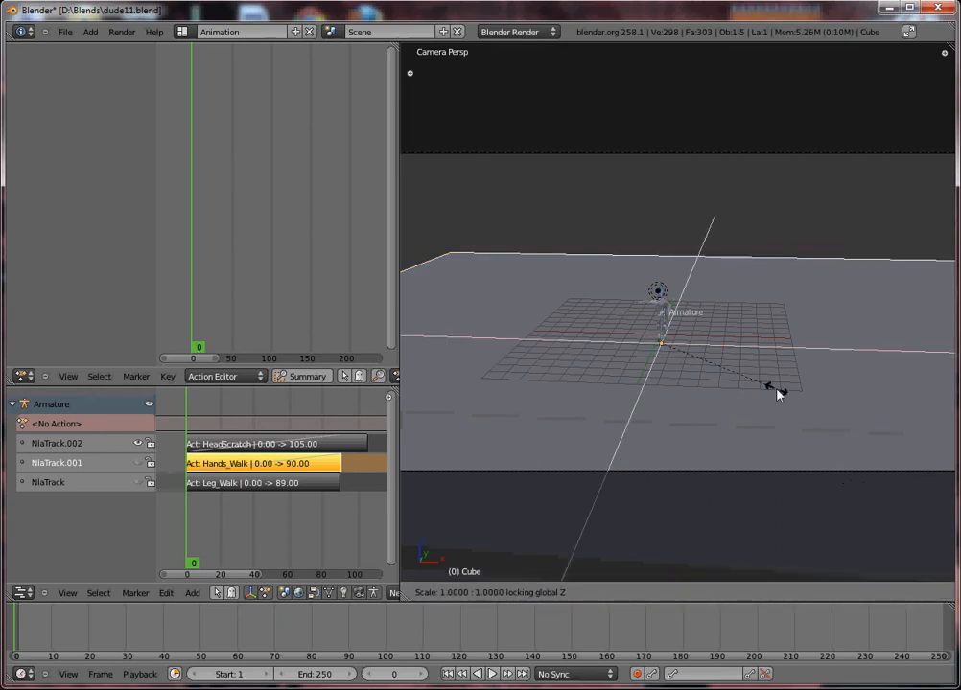
click(911, 501)
scroll(791, 414, down, 3)
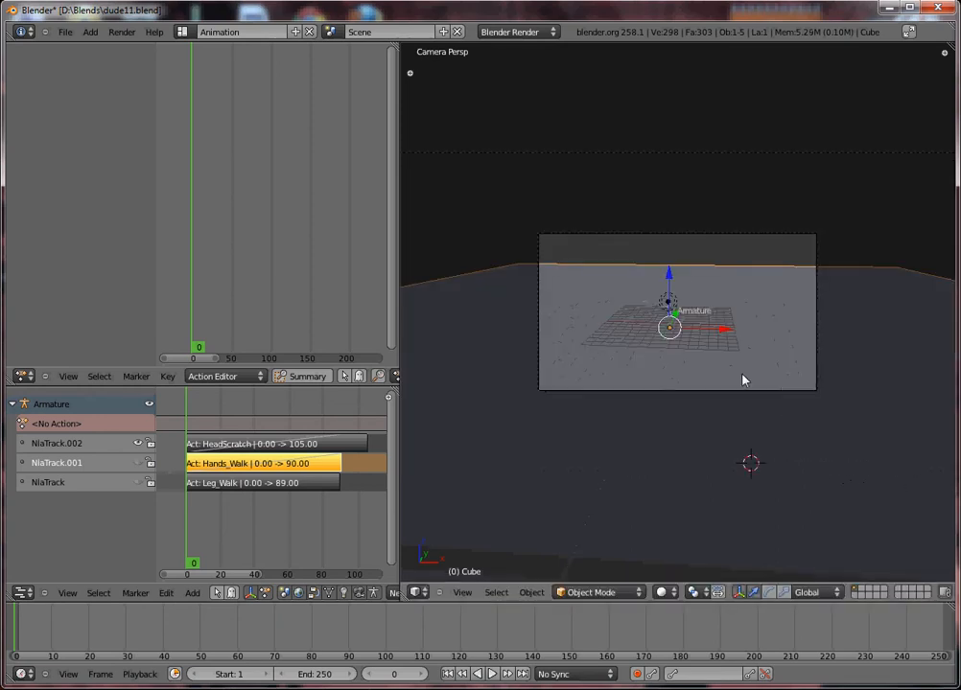
key(s)
key(shift+z)
click(758, 396)
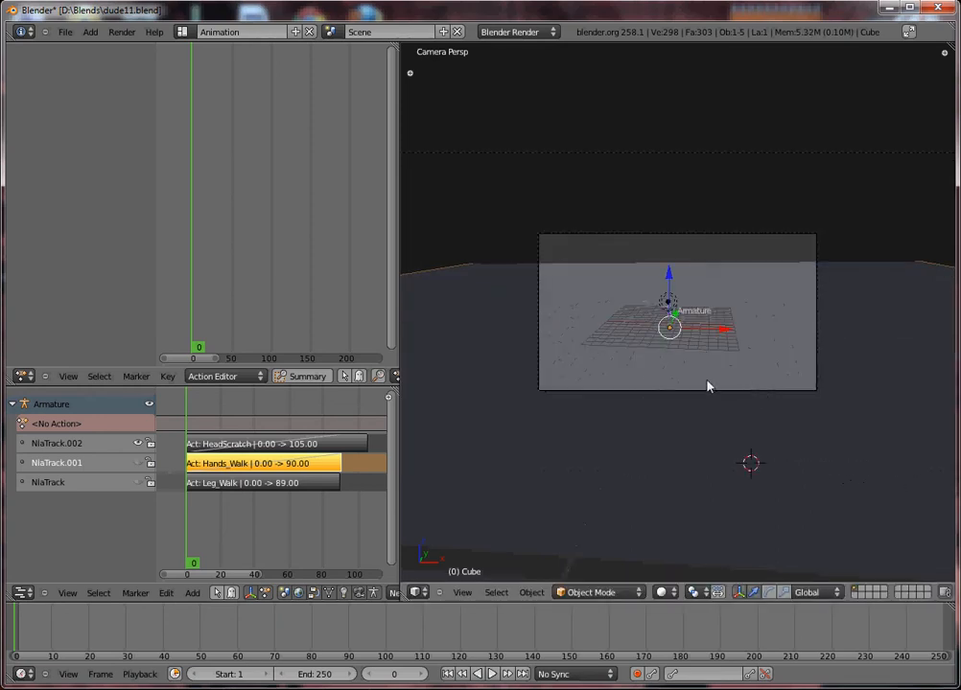
Select the camera and reposition it in camera view, including a move constrained to the Z axis
scroll(708, 386, up, 2)
right_click(858, 381)
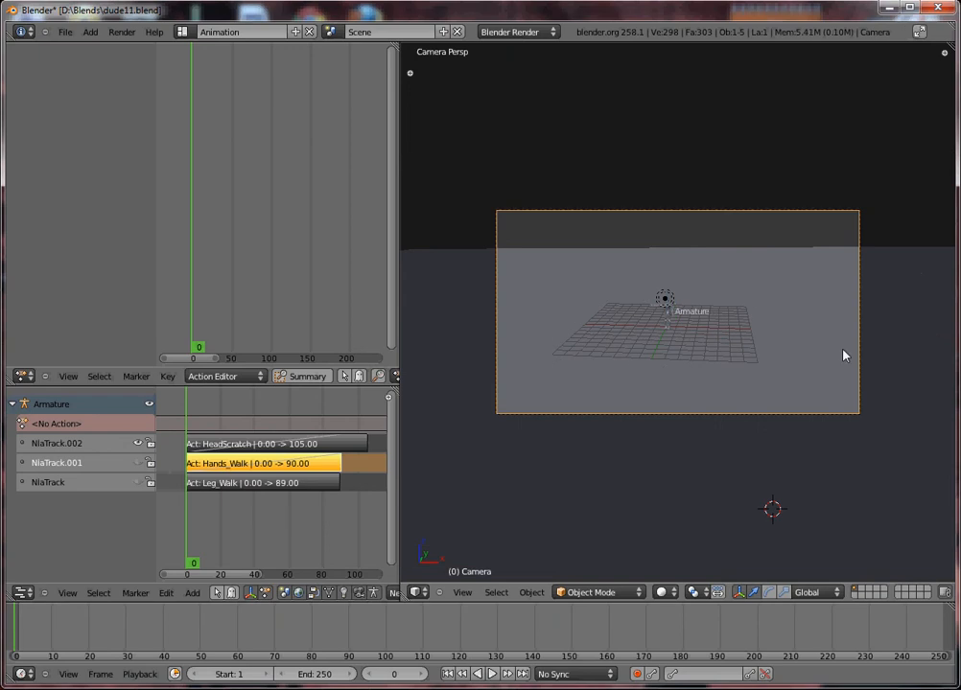
key(g)
click(820, 456)
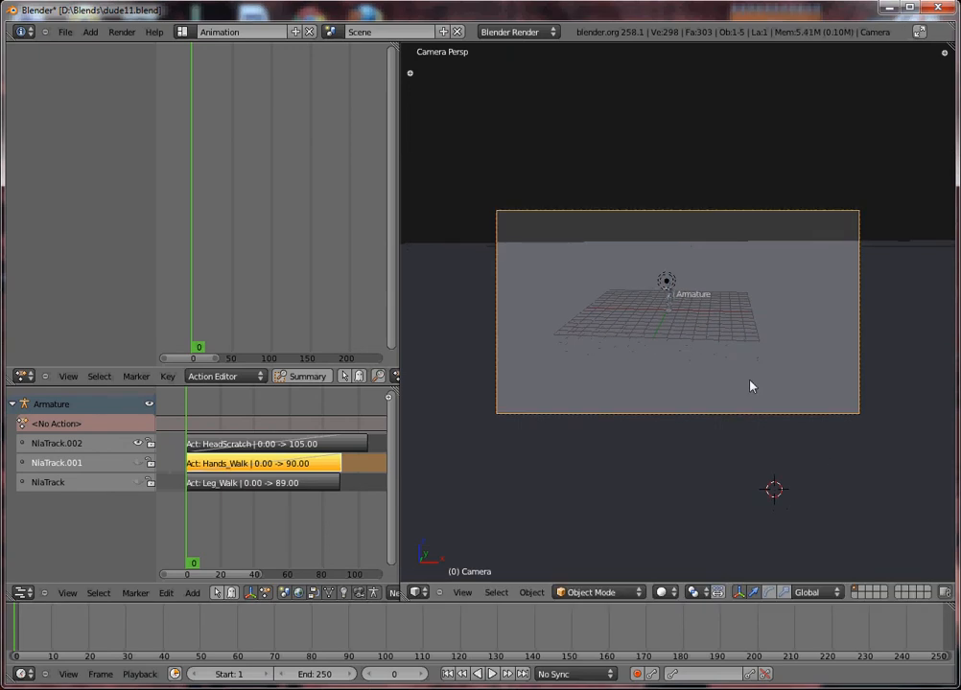
key(g)
key(z)
click(727, 277)
Aim the camera higher in fly mode and lower it toward the floor so the character stands against the horizon
key(shift+f)
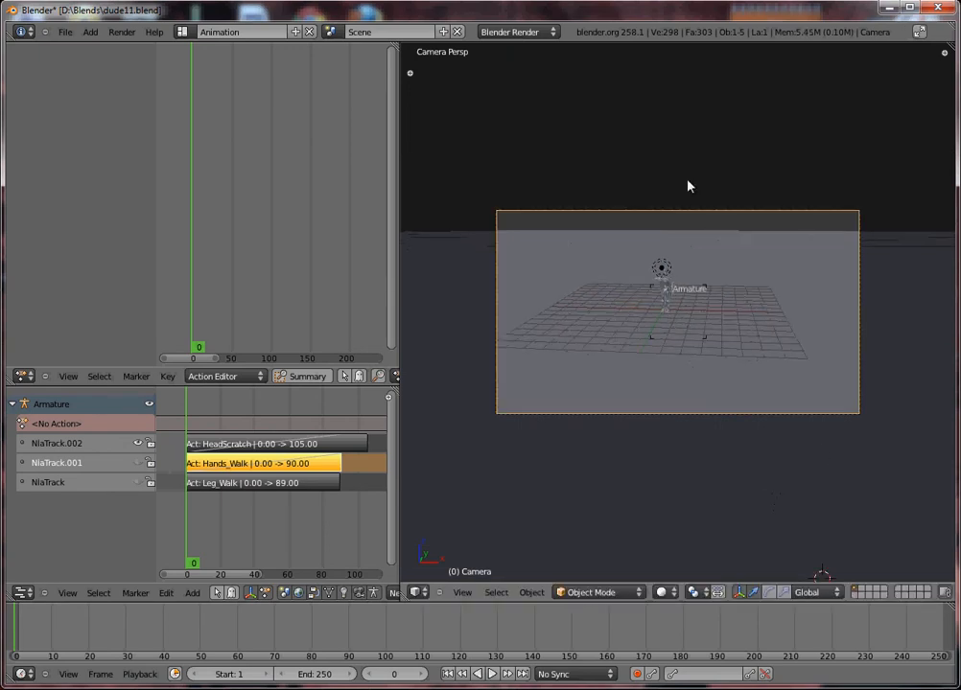
click(705, 131)
key(g)
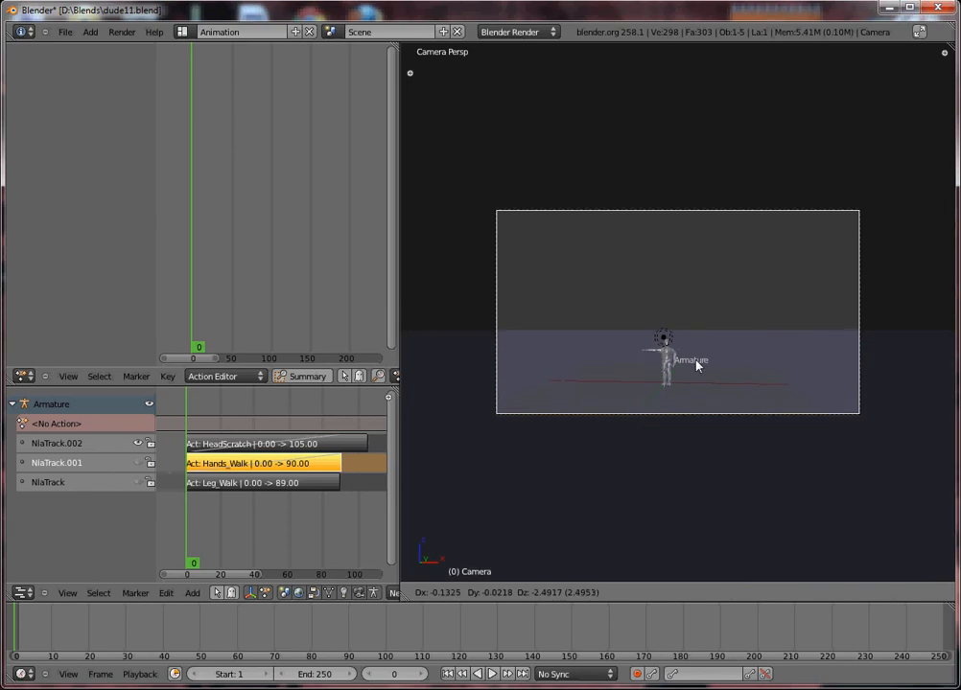
click(692, 392)
Select the character mesh, leave camera view for an angled overview of the scene, and widen the animation editors
right_click(681, 367)
middle_drag(680, 368, 634, 420)
scroll(652, 409, down, 4)
key(KP_7)
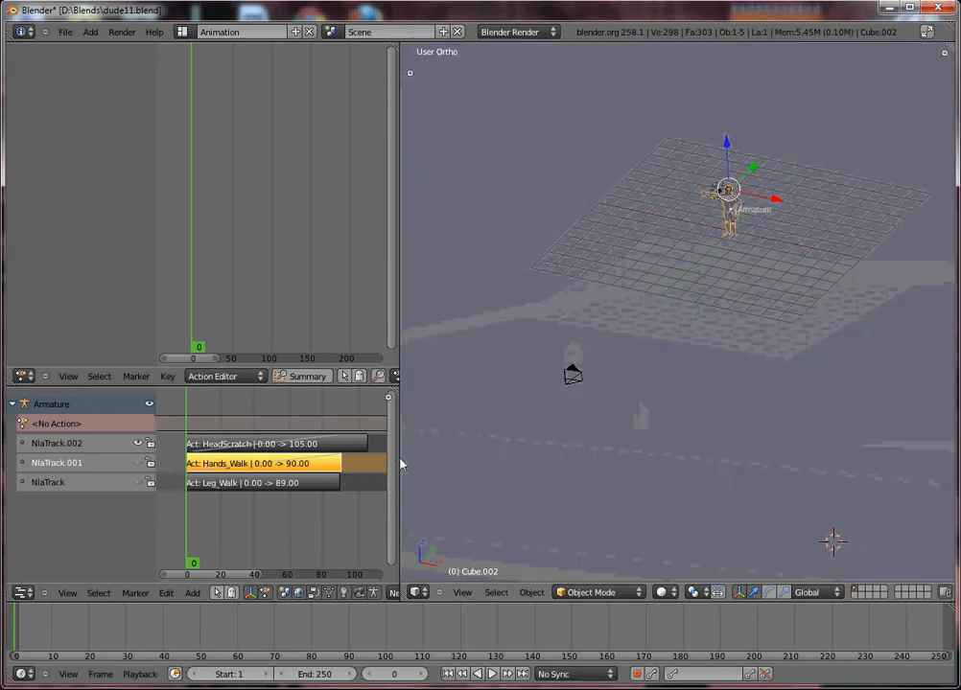
drag(398, 464, 592, 466)
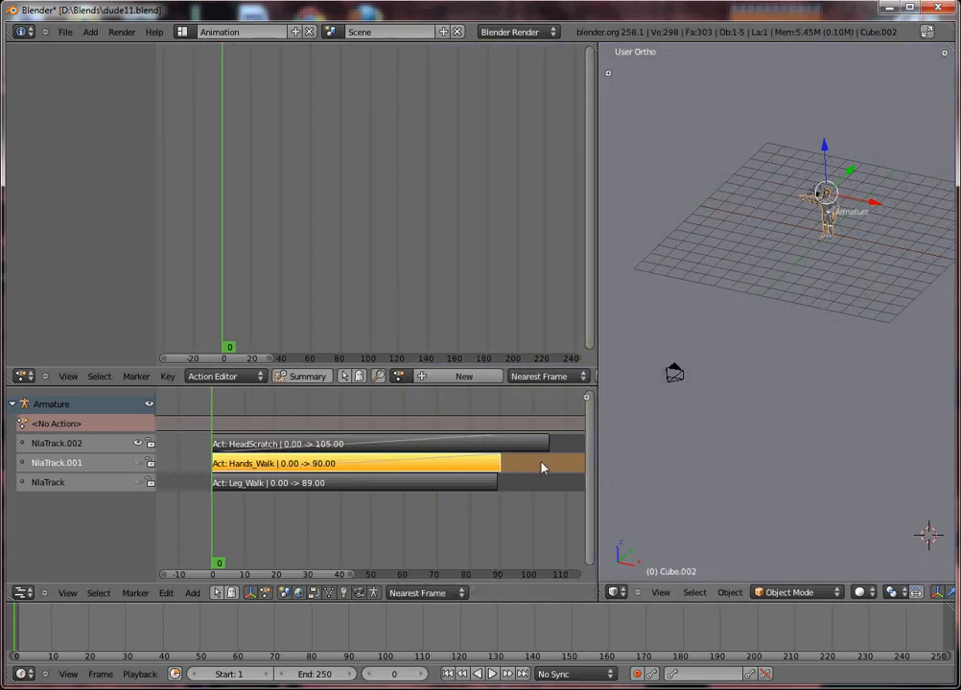
Shift the Hands_Walk strip one frame earlier to span -1 to 89, ending together with the Leg_Walk strip
right_click(419, 487)
middle_drag(456, 510, 403, 515)
right_click(378, 466)
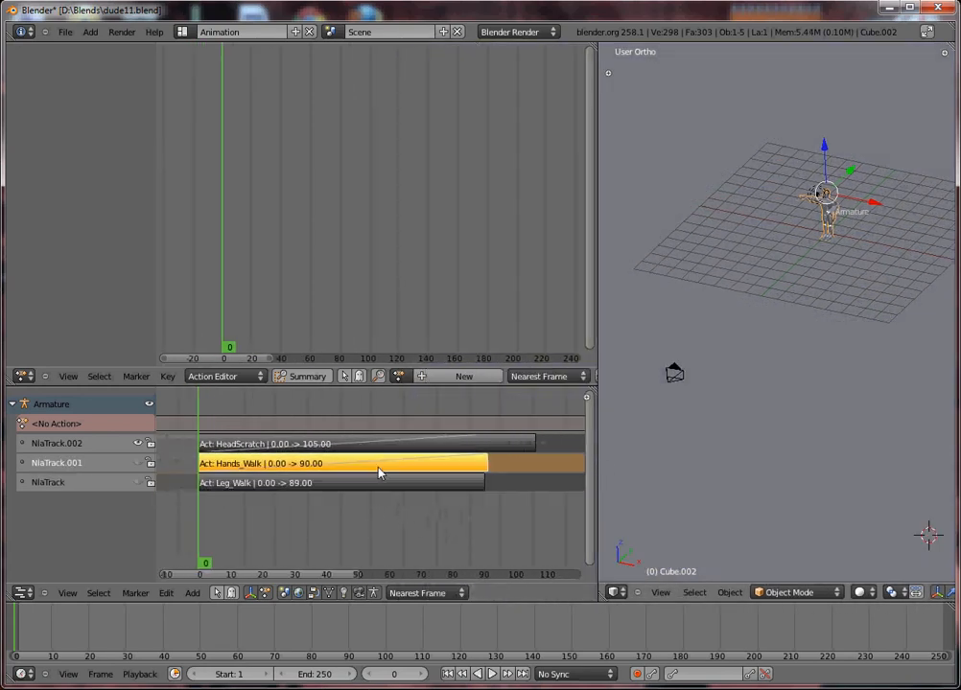
key(g)
click(461, 483)
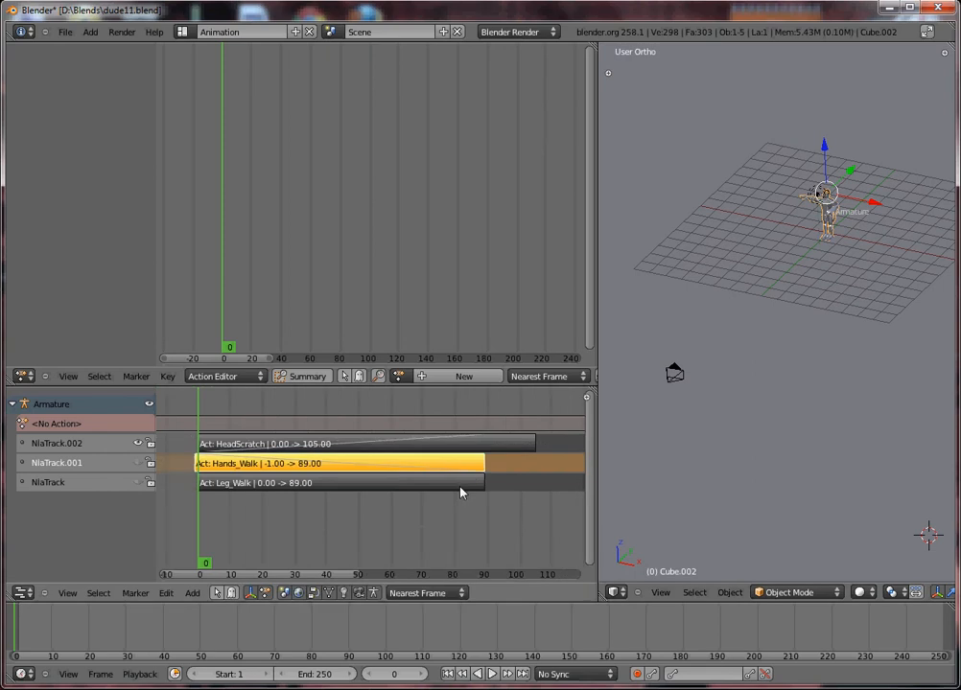
Duplicate the Hands_Walk and Leg_Walk strips together and place the copies directly after the originals, with the leg copy starting at frame 89
shift+right_click(459, 484)
middle_drag(489, 537, 467, 528)
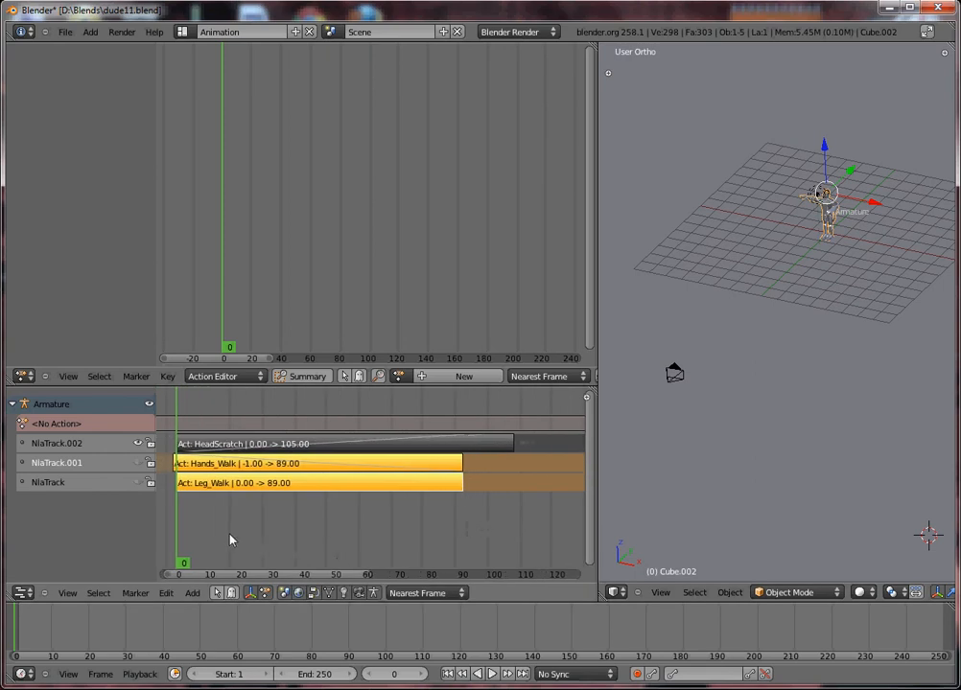
key(shift+d)
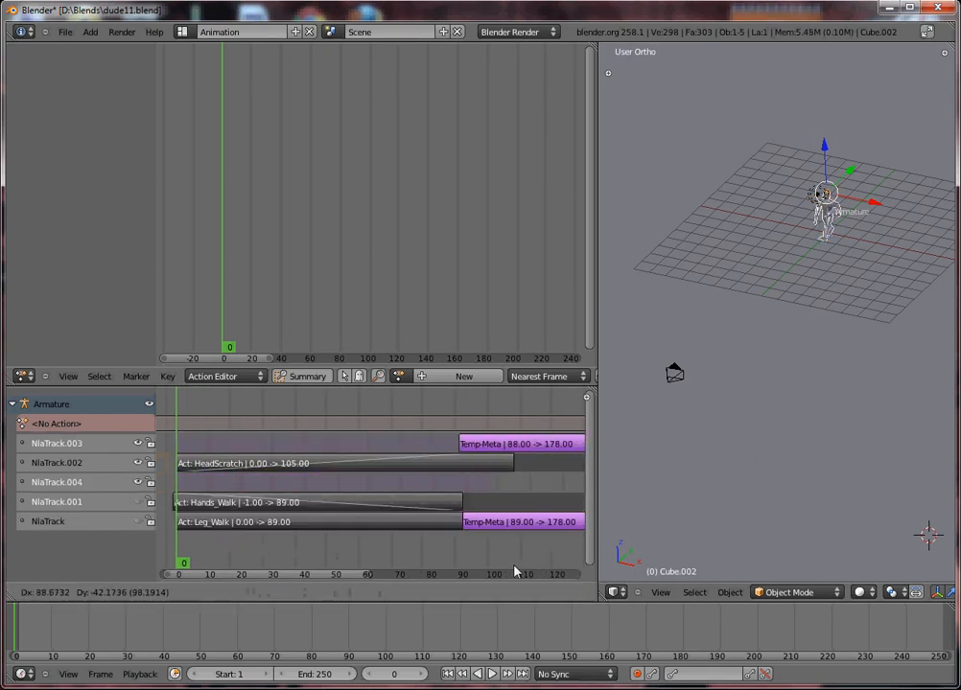
click(514, 573)
Move the copied Hands_Walk strip onto NlaTrack.001 starting at frame 89, and delete the empty tracks NlaTrack.003 and NlaTrack.004
right_click(515, 446)
key(g)
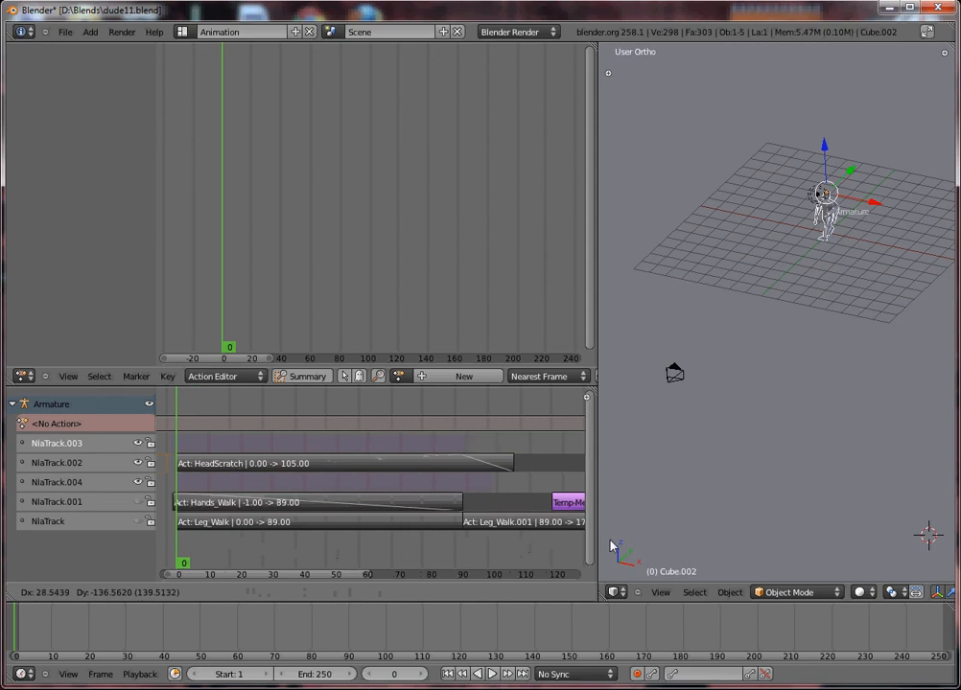
click(480, 544)
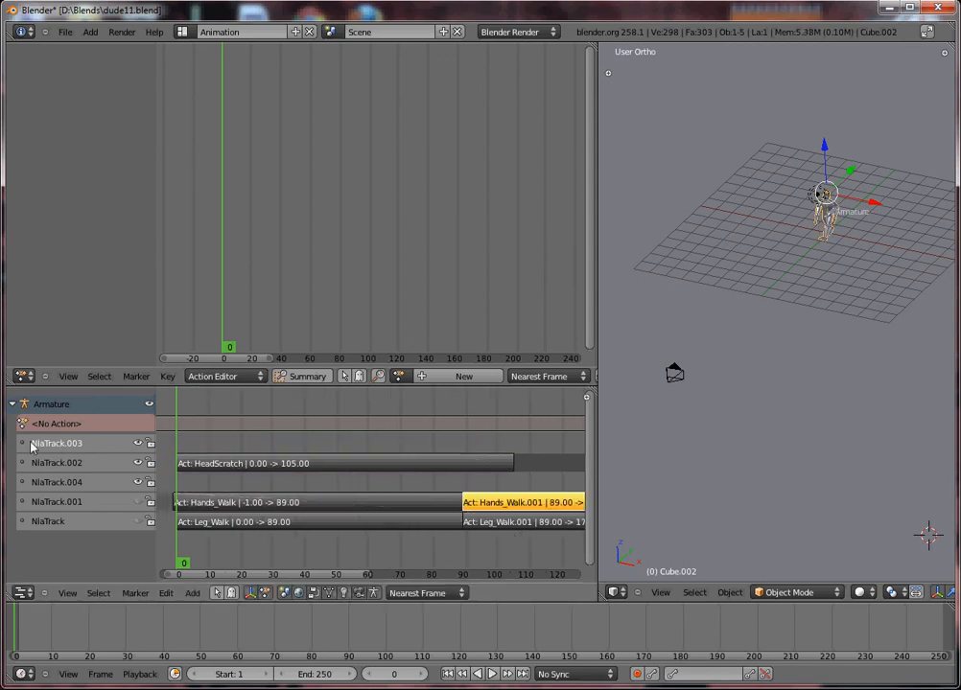
key(x)
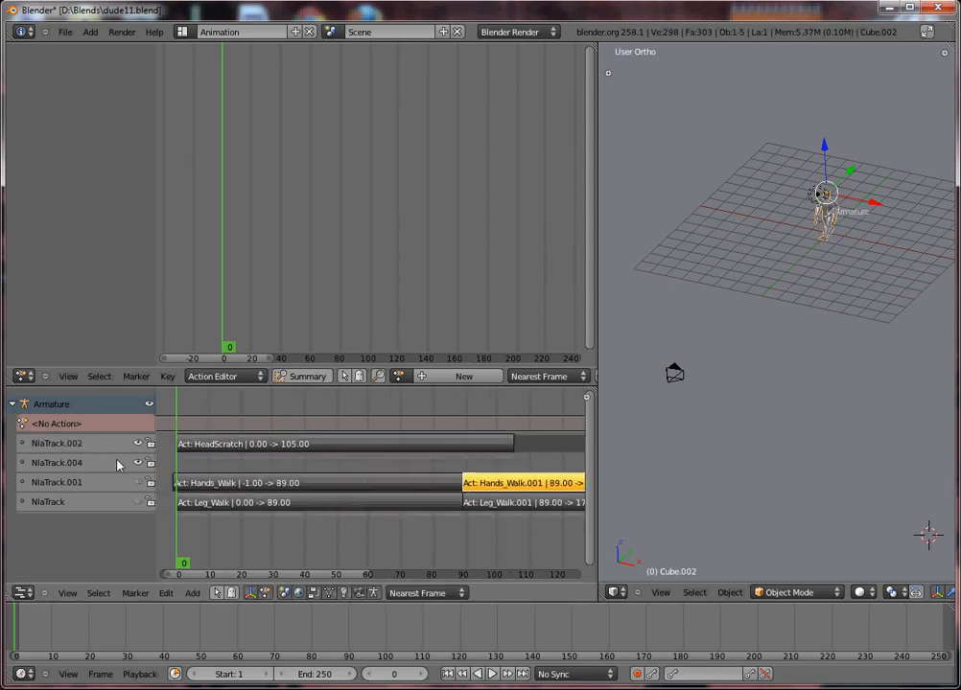
key(x)
Duplicate the Hands_Walk.001 strip and place the copy right after it on the same track, spanning frames 179 to 269
middle_drag(401, 520, 249, 517)
shift+right_click(423, 488)
middle_drag(465, 539, 308, 539)
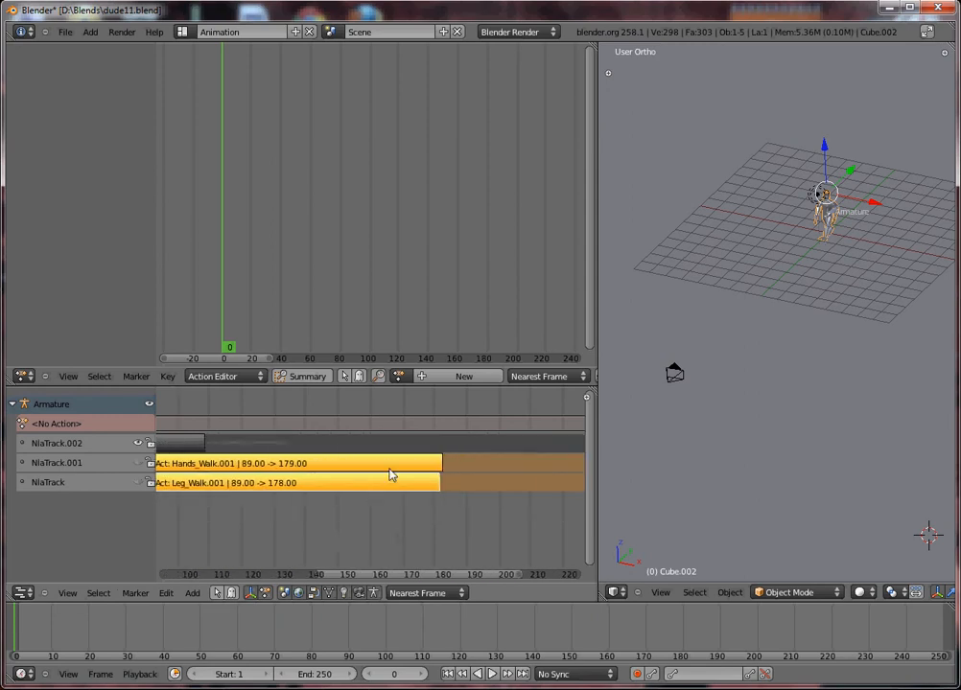
right_click(395, 462)
key(shift+d)
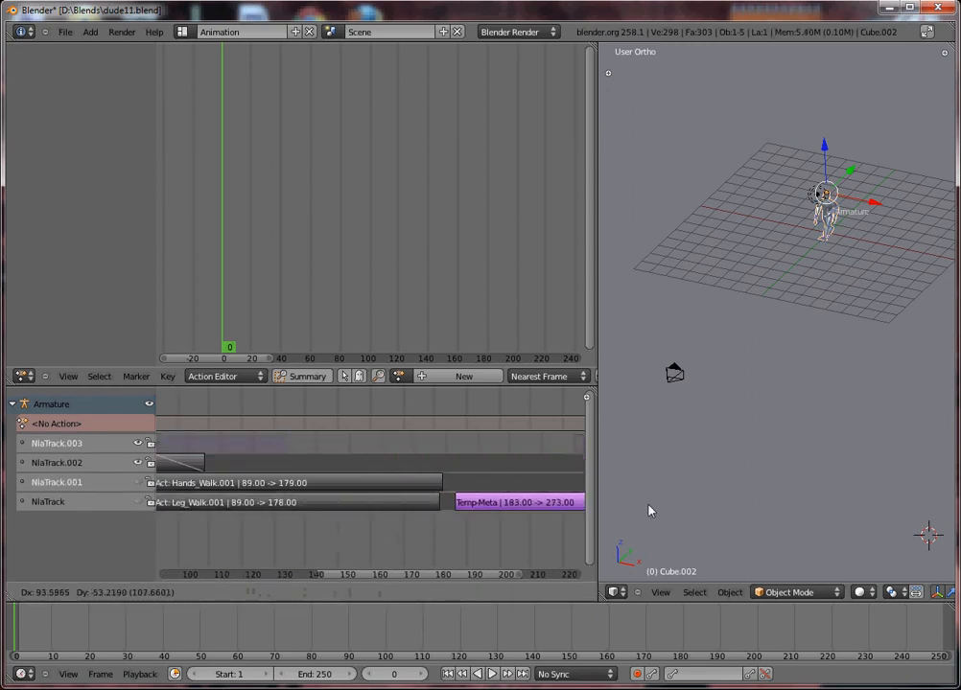
click(597, 486)
key(g)
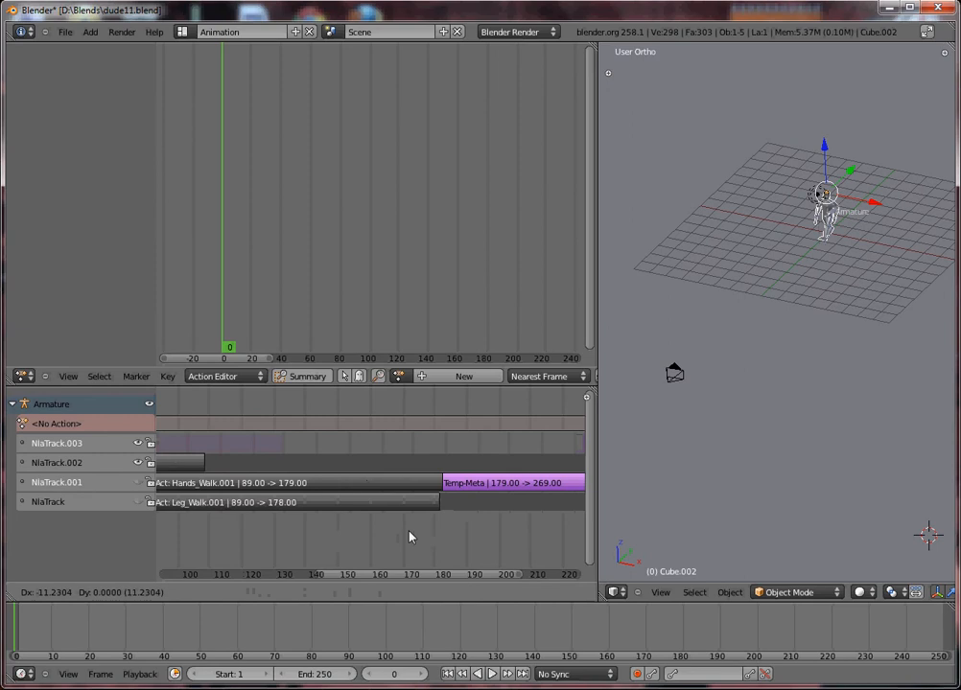
click(334, 509)
Duplicate the Leg_Walk.001 strip and place the copy right after it on the same track, spanning frames 178 to 267
right_click(384, 505)
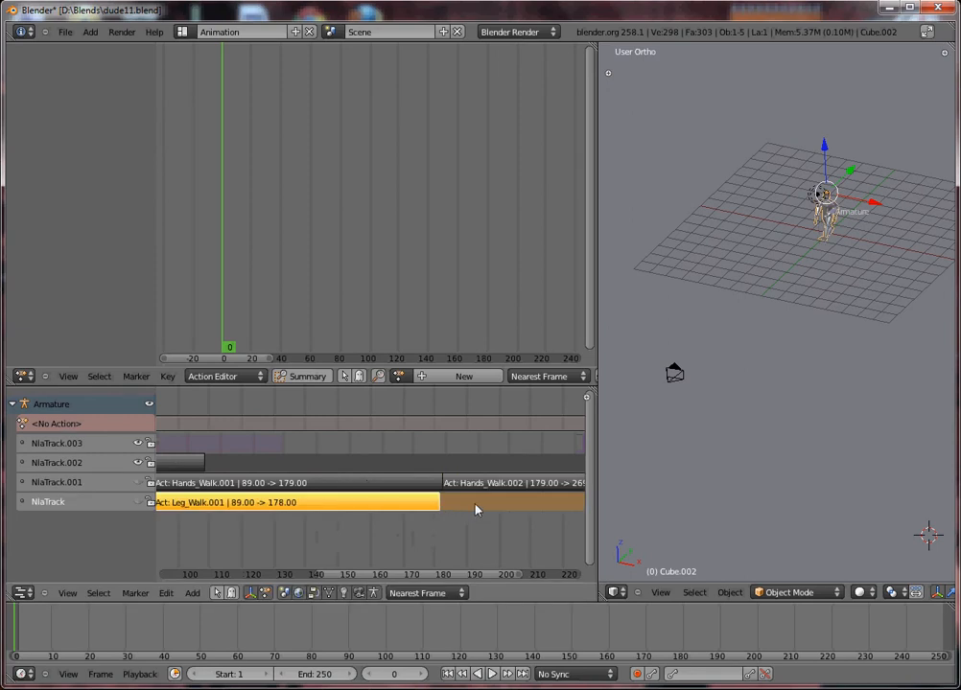
key(shift+d)
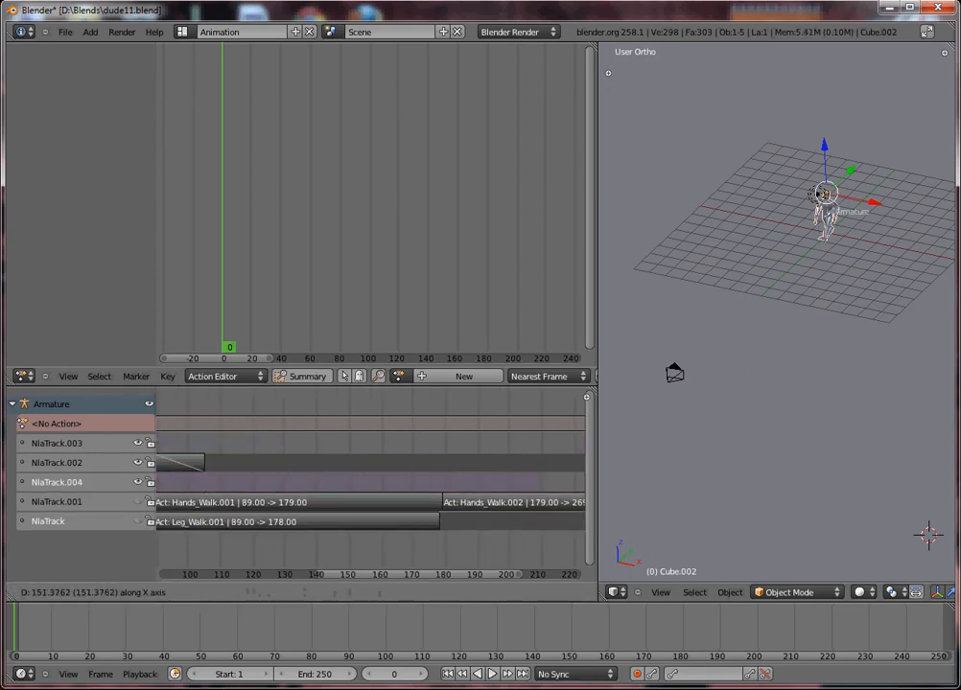
click(529, 454)
middle_drag(532, 517, 240, 546)
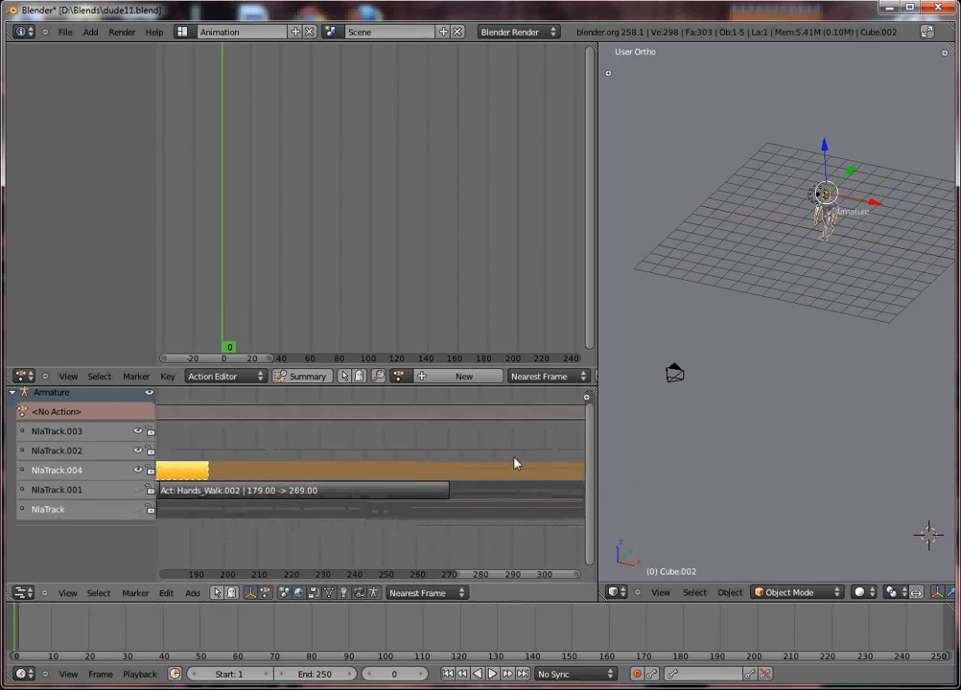
key(g)
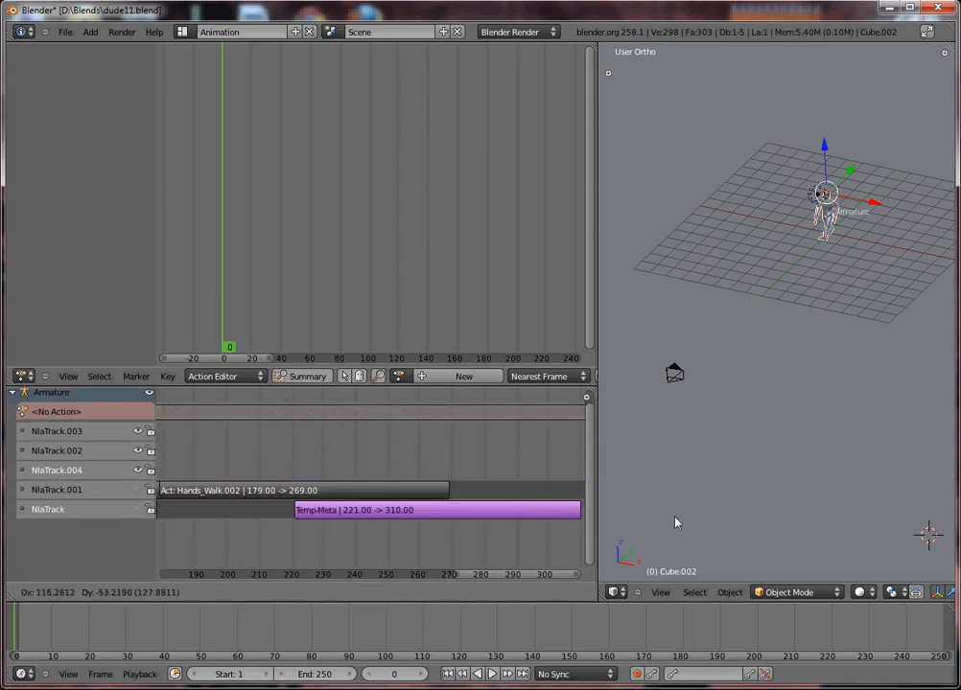
click(503, 519)
Move the HeadScratch strip onto NlaTrack.004 above the walk strips, spanning frames 89 to 194
middle_drag(449, 525, 733, 521)
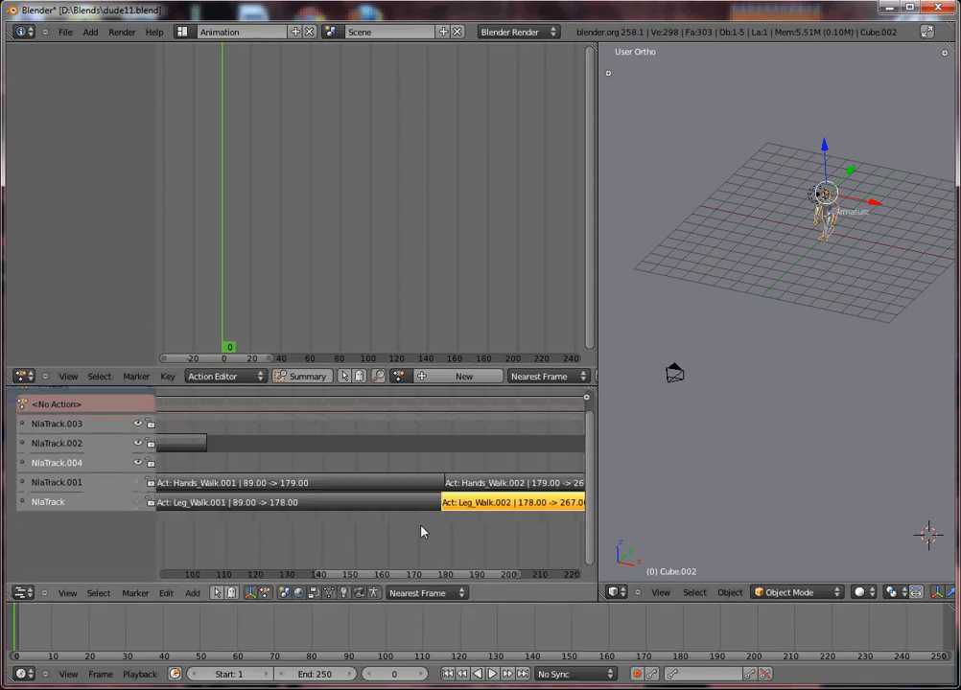
middle_drag(393, 533, 748, 506)
middle_drag(613, 508, 331, 520)
middle_drag(447, 525, 668, 533)
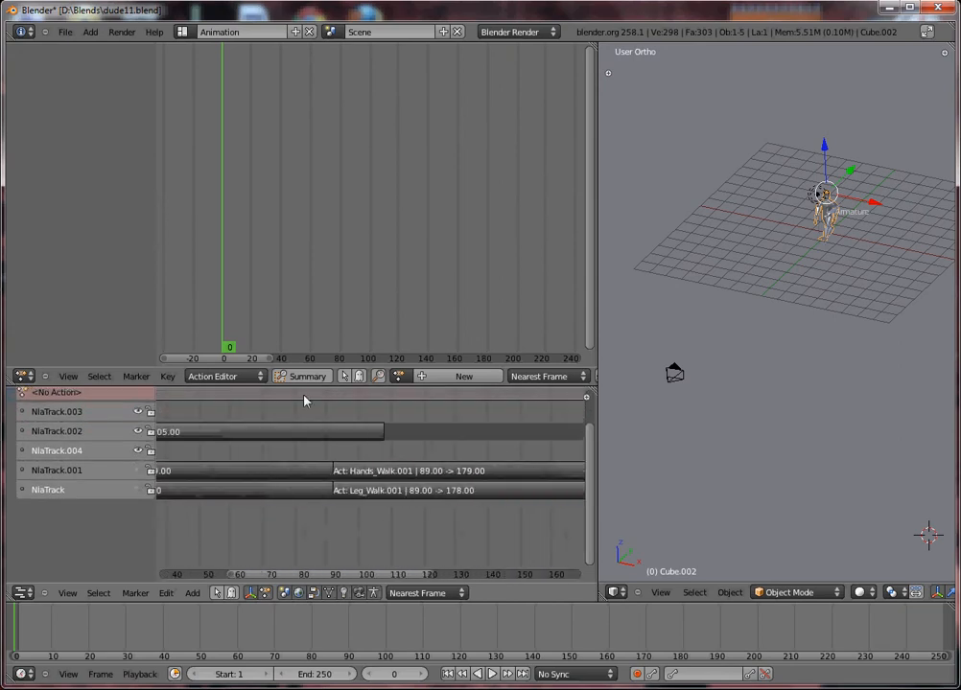
right_click(302, 438)
middle_drag(352, 541, 431, 555)
key(shift+g)
key(g)
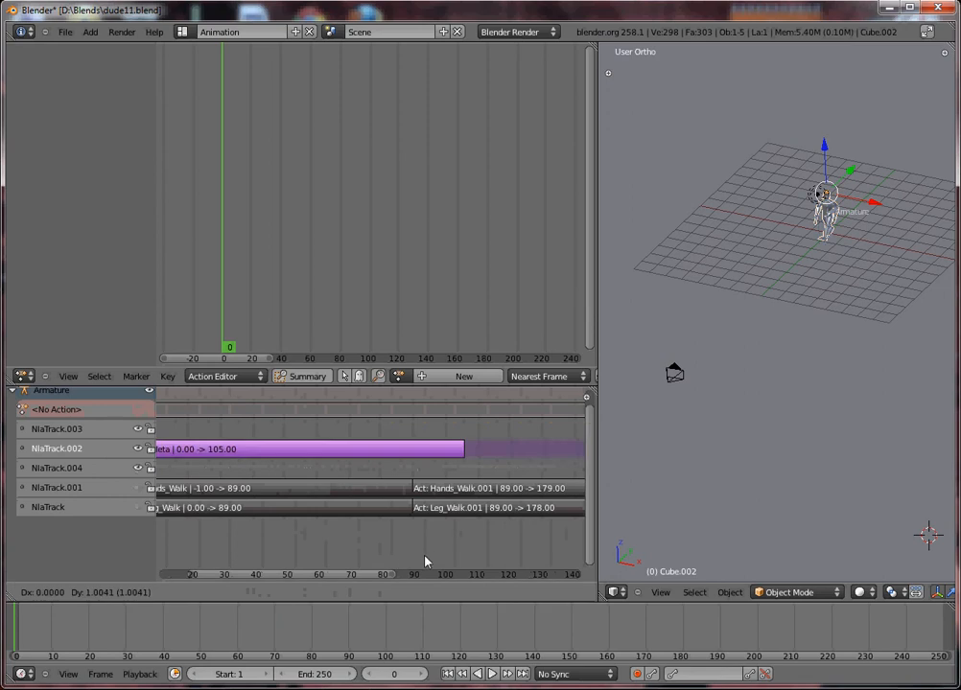
click(678, 598)
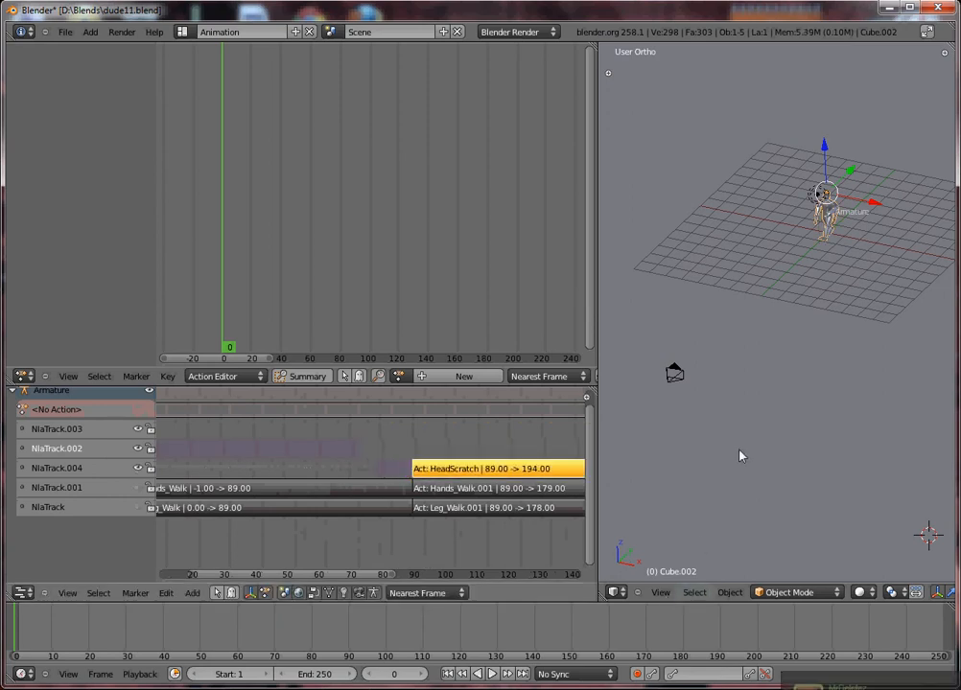
Return the 3D view to the camera's view of the character
middle_drag(739, 452, 750, 380)
key(KP_0)
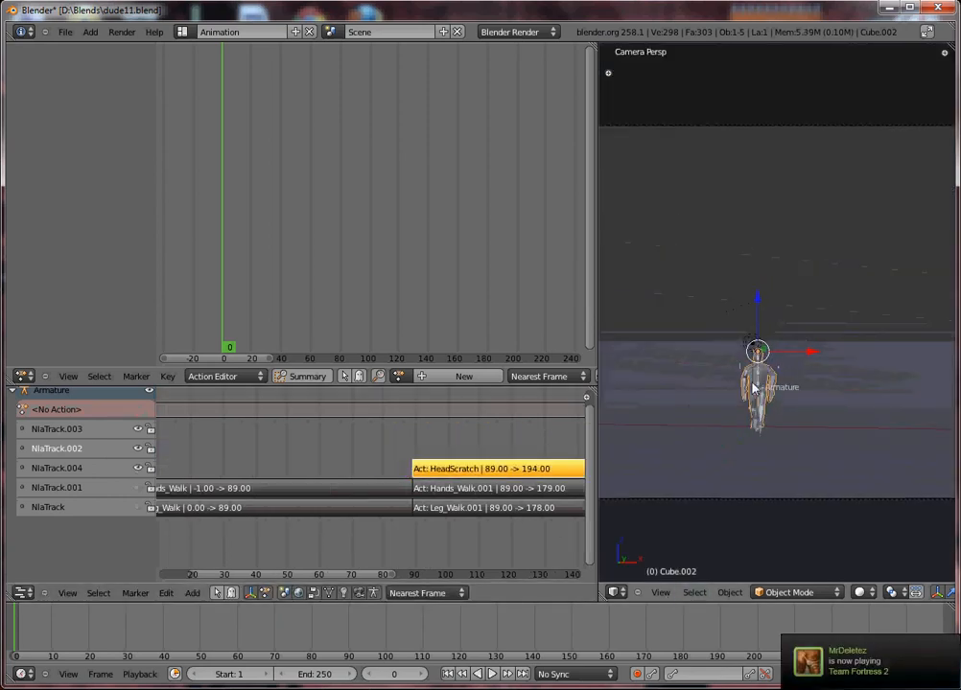
Select the camera, move it along its local Z axis and shift it sideways until the whole character is framed larger in the camera view
scroll(753, 387, down, 5)
click(849, 464)
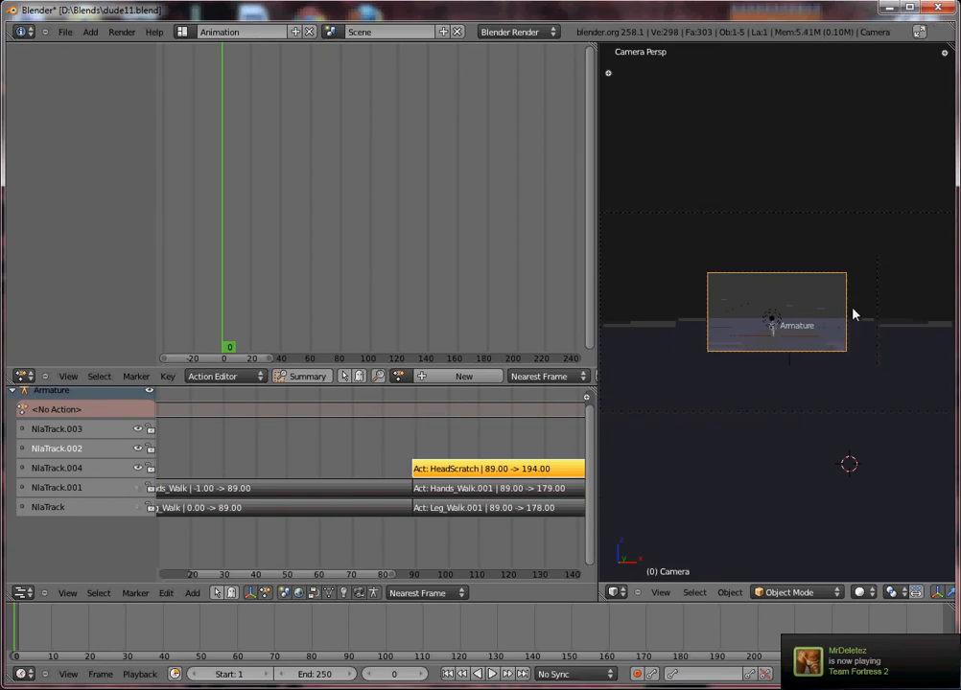
key(g)
key(z)
key(z)
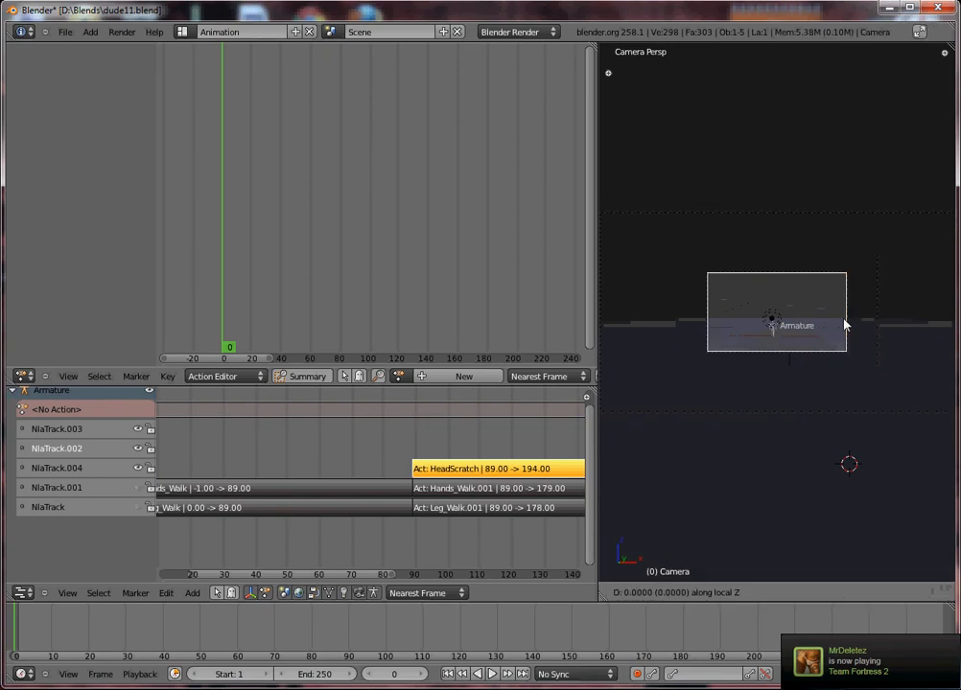
click(831, 288)
key(g)
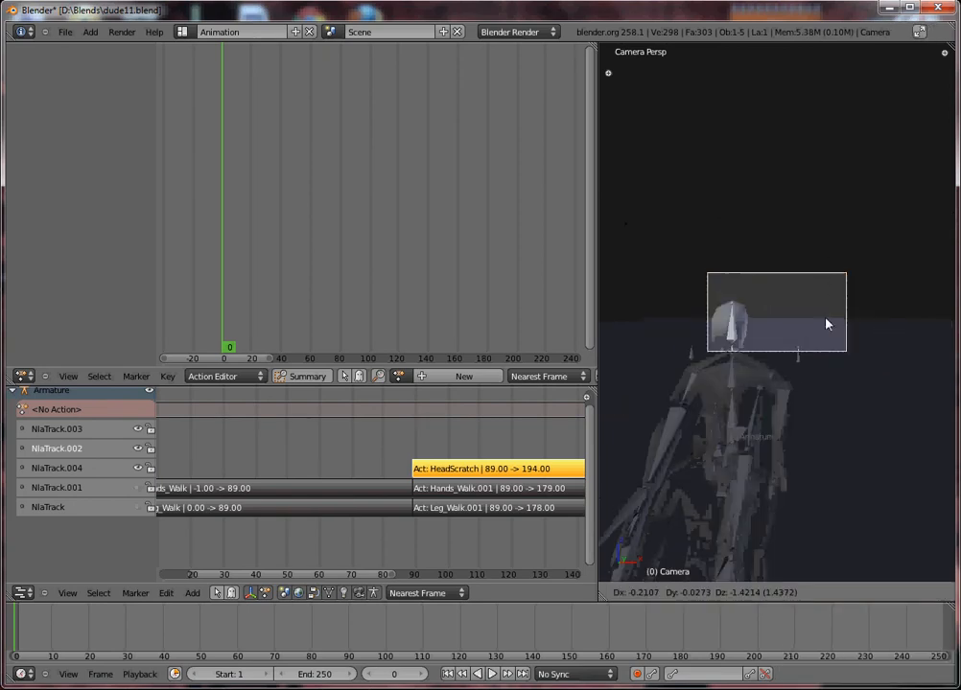
click(813, 343)
key(g)
key(z)
key(z)
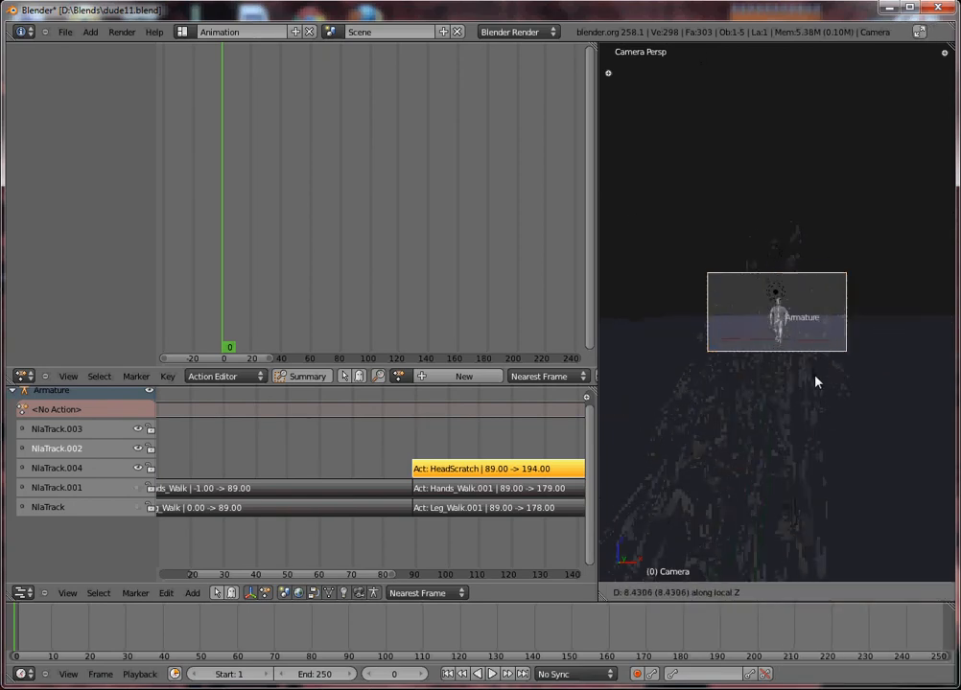
click(815, 367)
Fit the camera frame to the 3D view and play back the walk animation
key(Home)
key(alt+a)
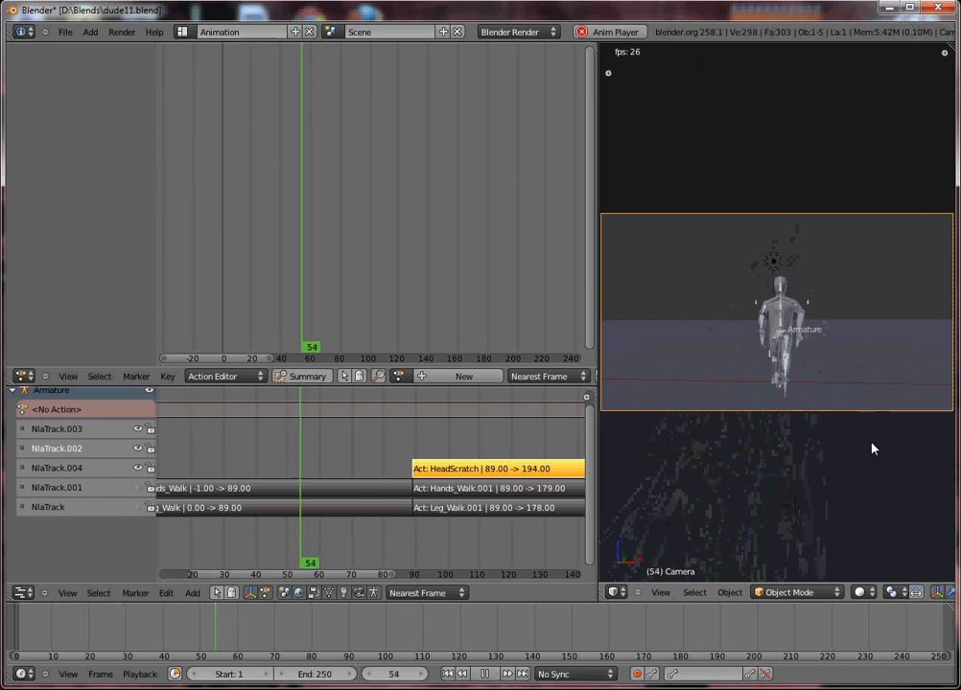
key(Escape)
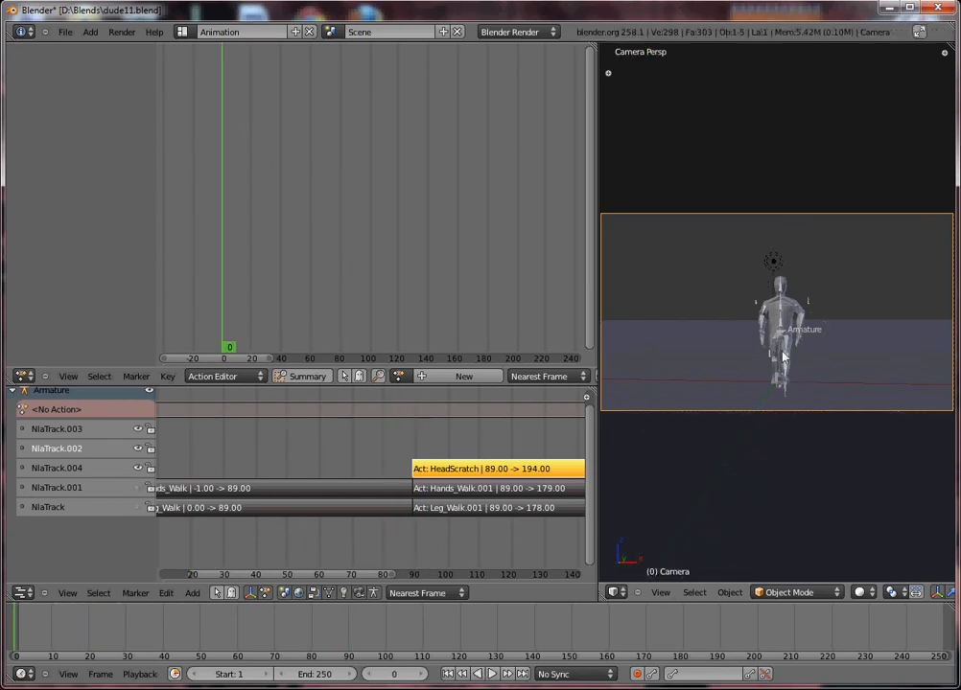
Select the character's armature and switch it to Pose Mode
right_click(788, 353)
right_click(789, 339)
key(ctrl+Tab)
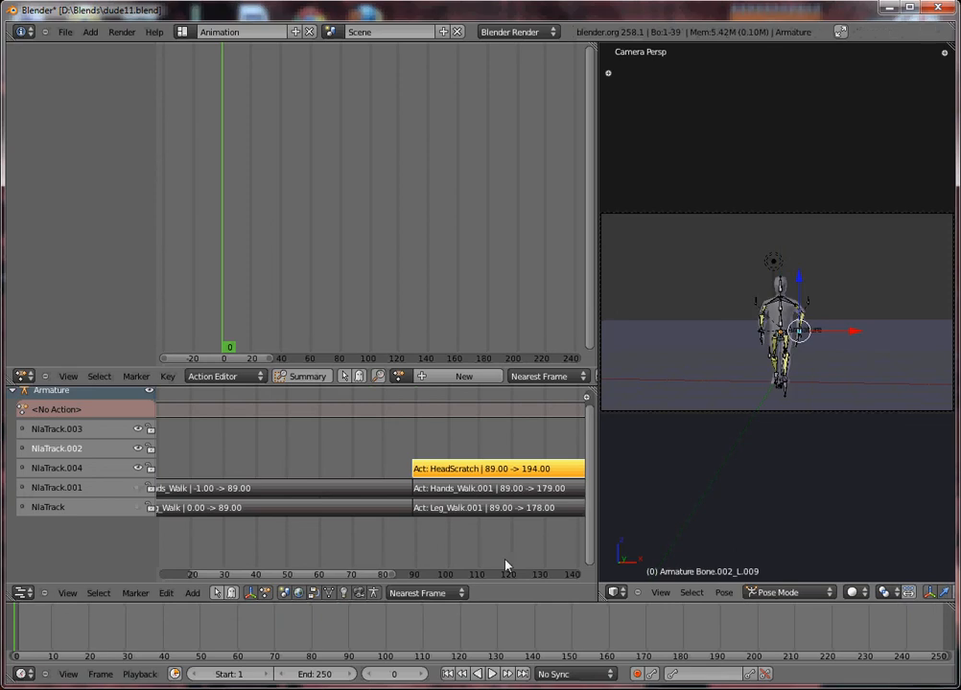
Play the animation and unmute the NlaTrack.001 and NlaTrack walk tracks in the NLA editor
drag(303, 508, 93, 465)
middle_drag(197, 470, 322, 484)
key(alt+a)
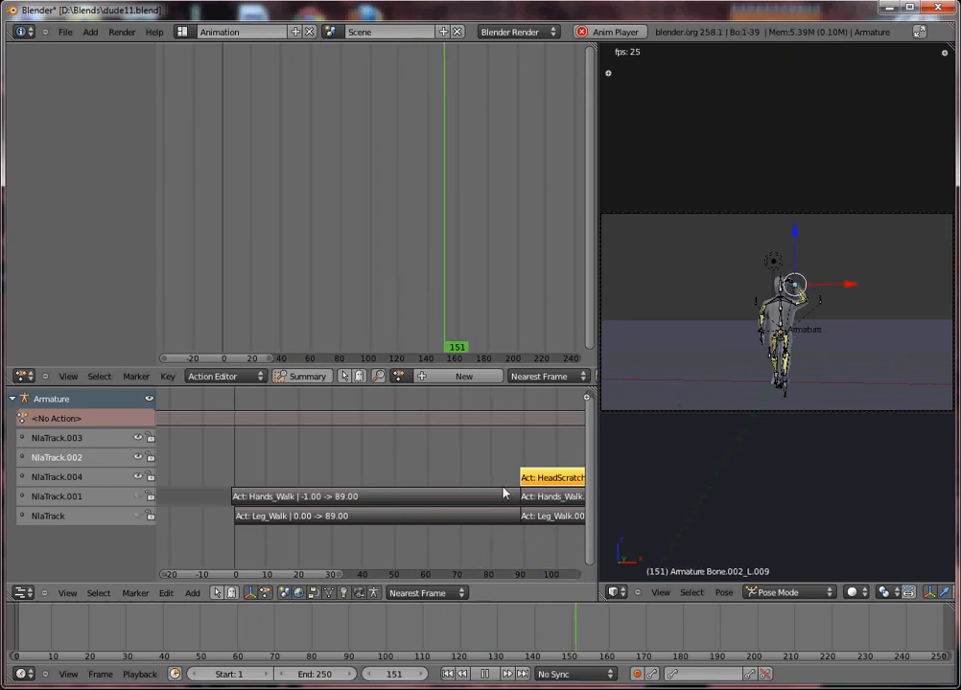
click(138, 495)
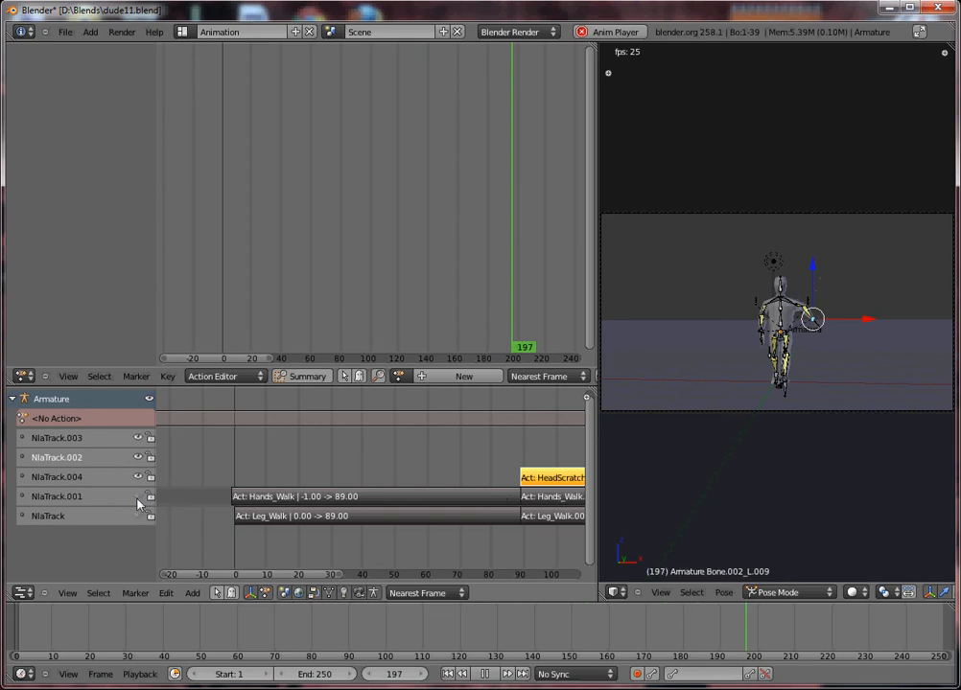
click(138, 516)
key(Escape)
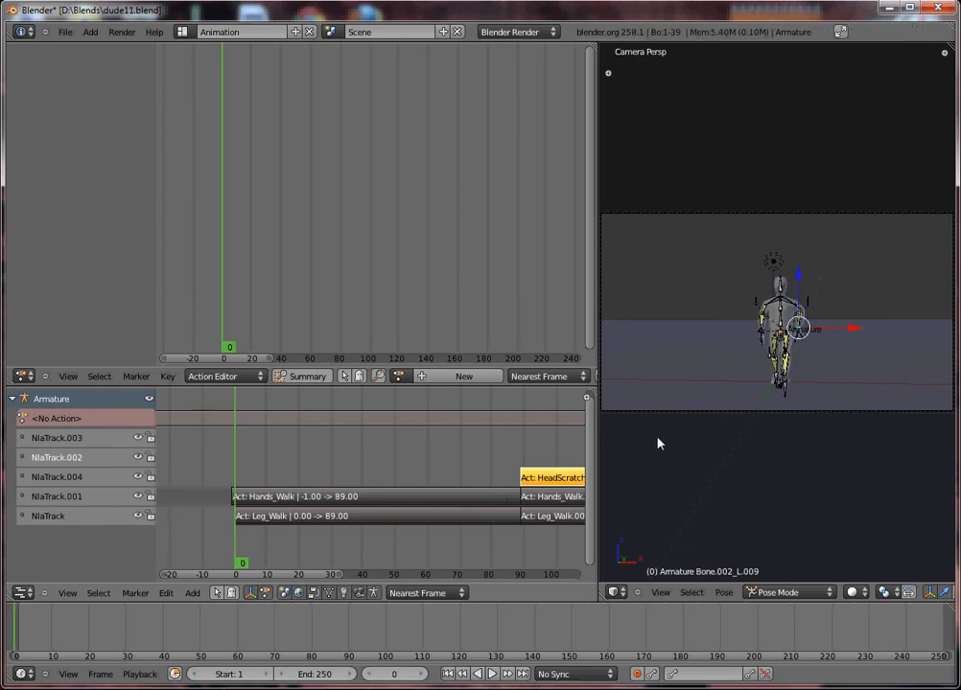
Play the animation with all tracks active and examine the strips around the end of HeadScratch
key(alt+a)
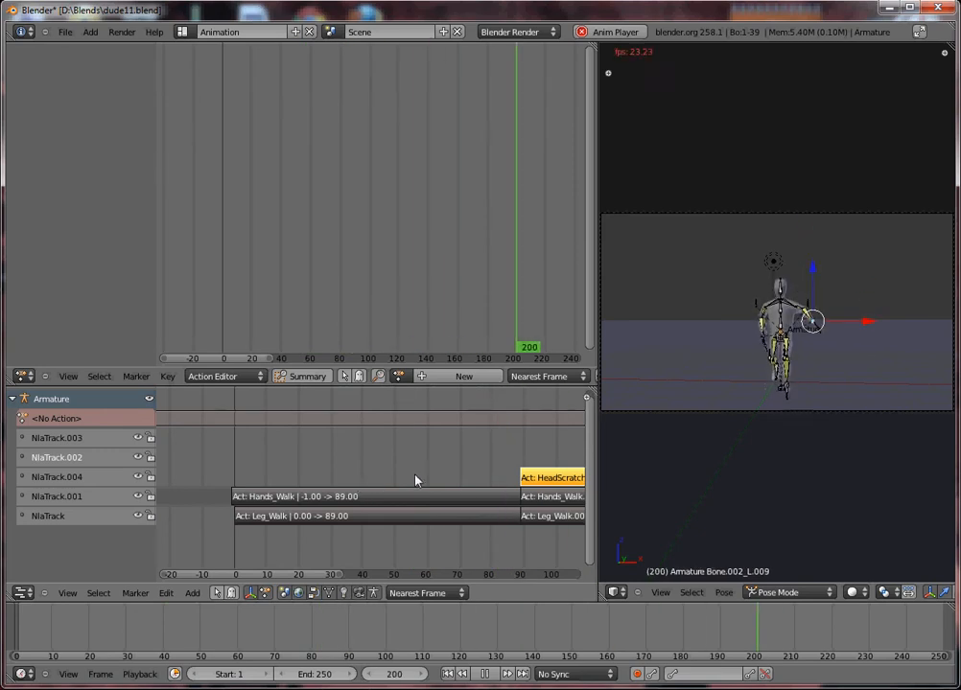
middle_drag(415, 481, 211, 470)
middle_drag(388, 456, 193, 455)
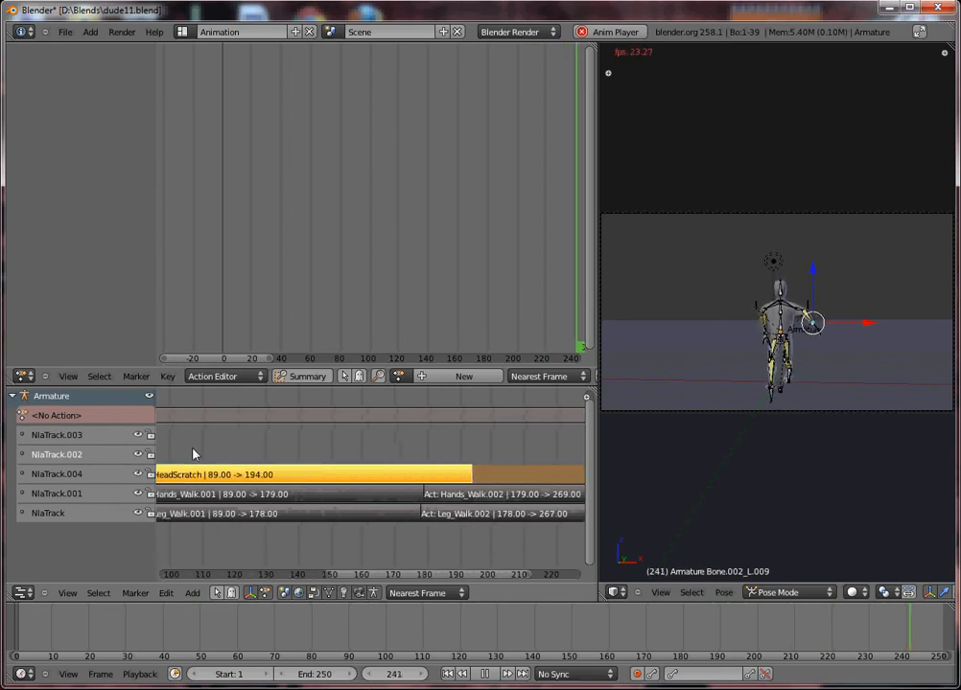
middle_drag(420, 448, 319, 453)
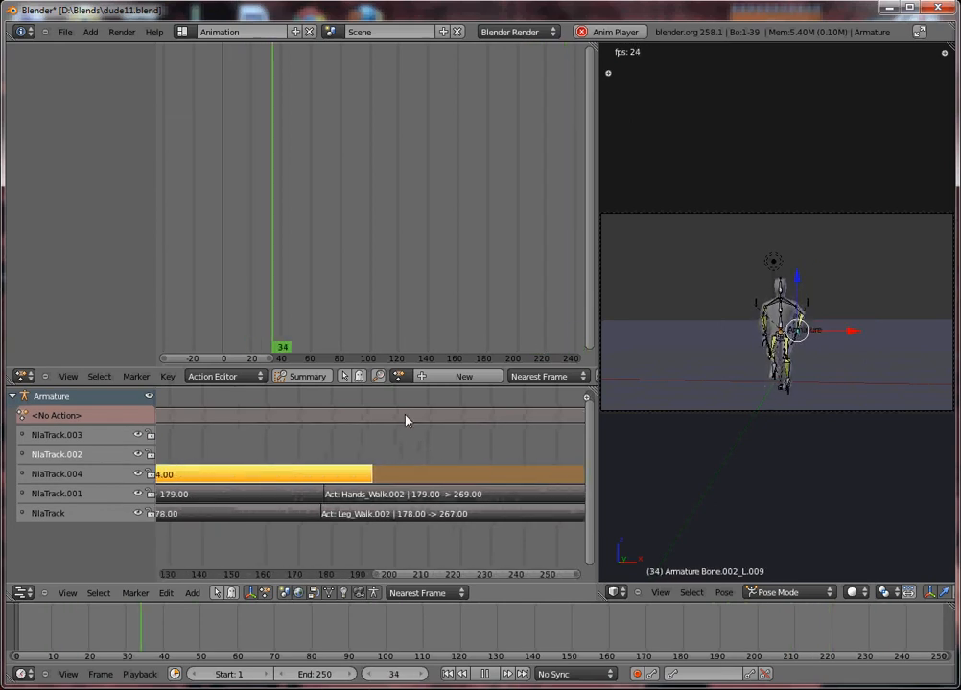
key(Escape)
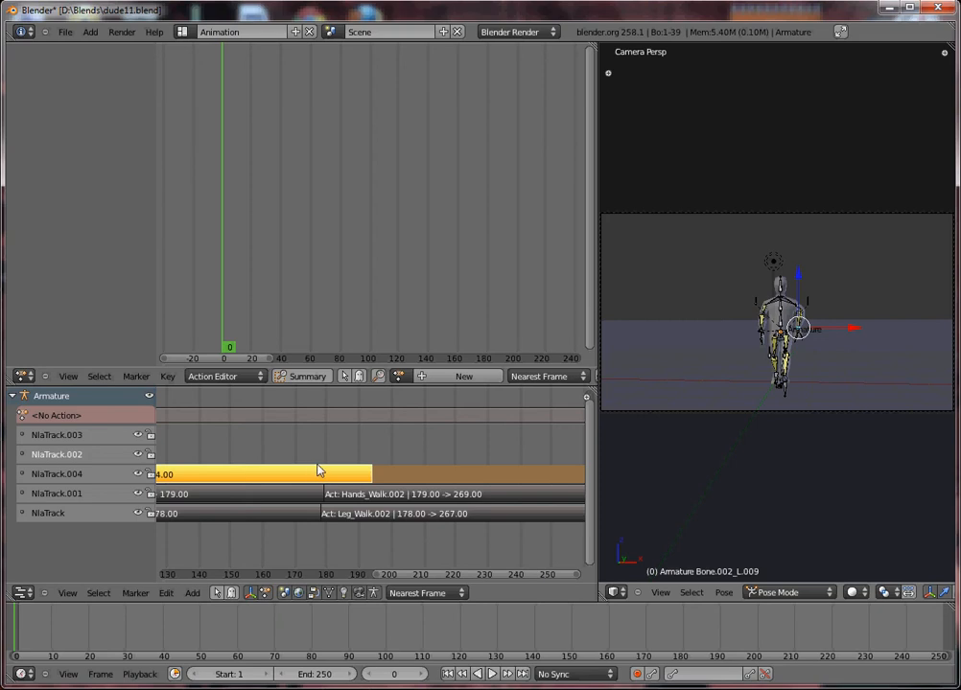
Move the Hands_Walk.002 strip onto NlaTrack.004 directly after HeadScratch, spanning frames 194 to 284
click(354, 492)
click(354, 477)
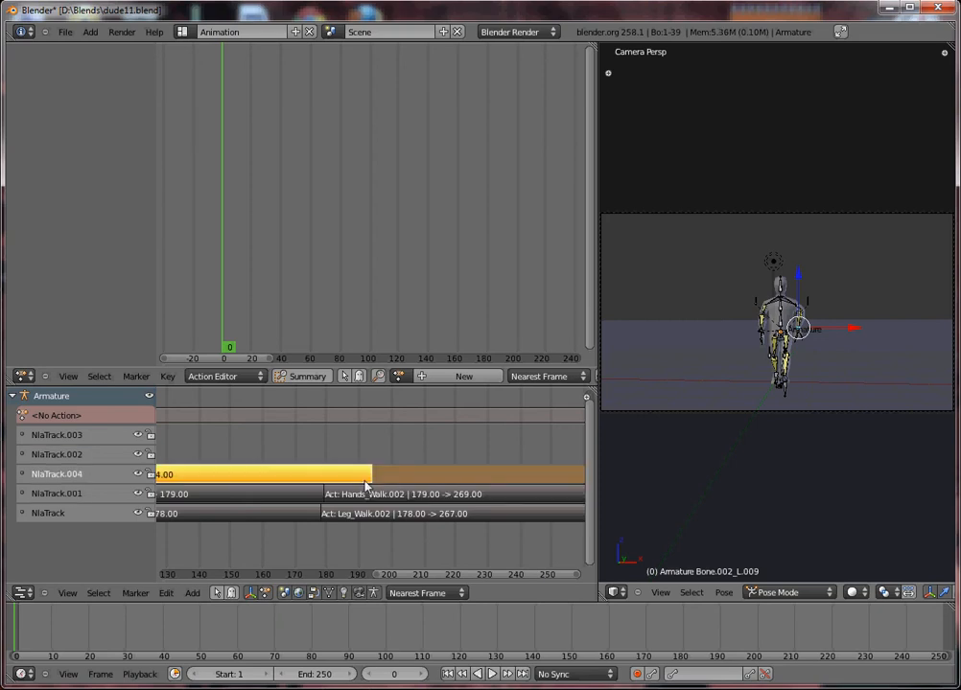
click(399, 500)
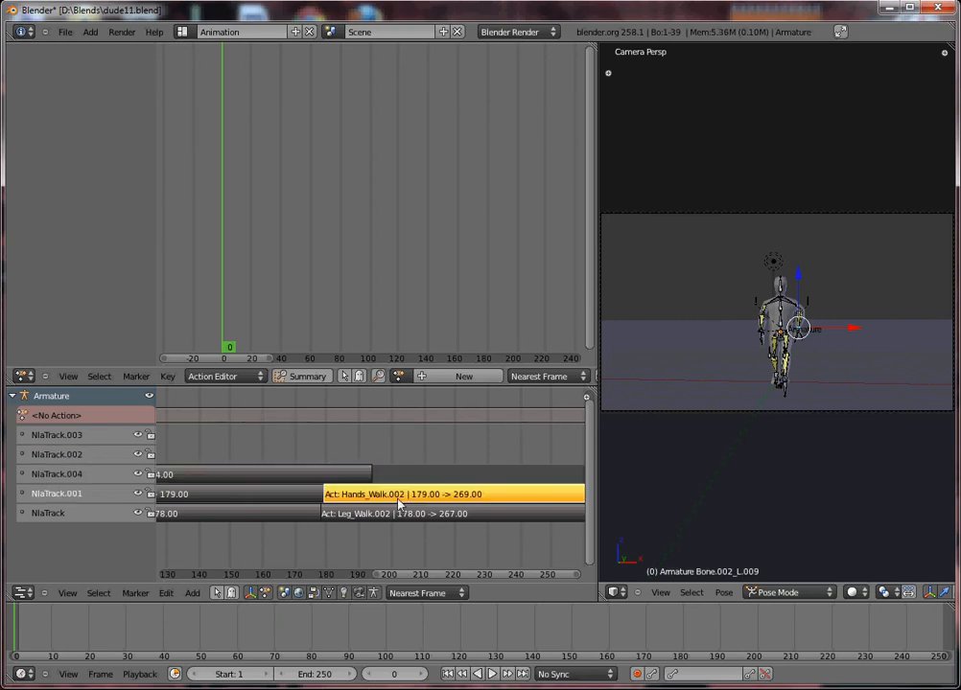
click(355, 478)
click(383, 497)
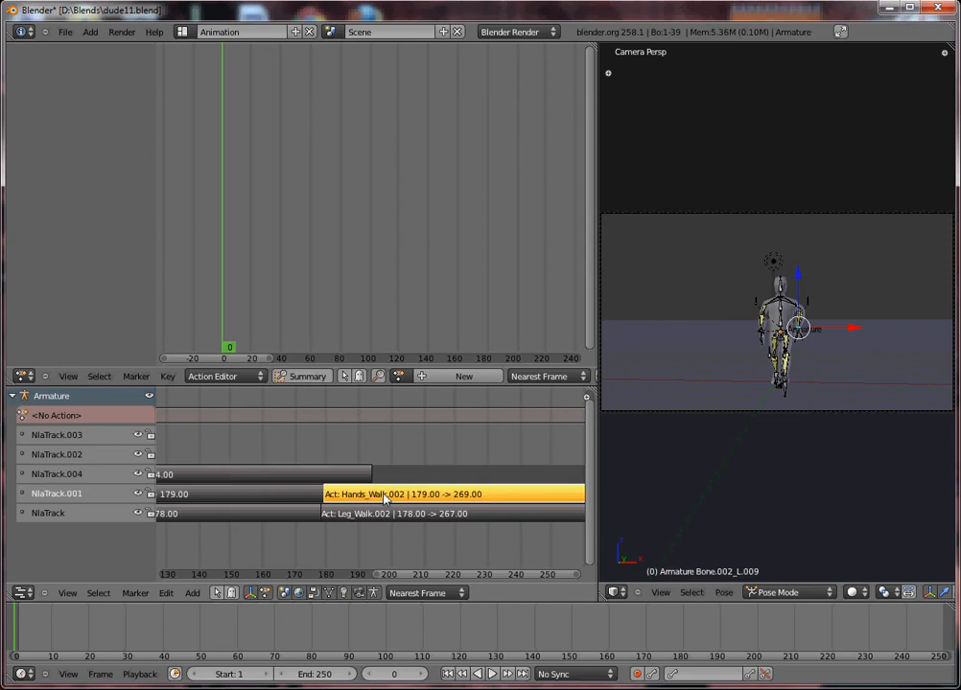
key(g)
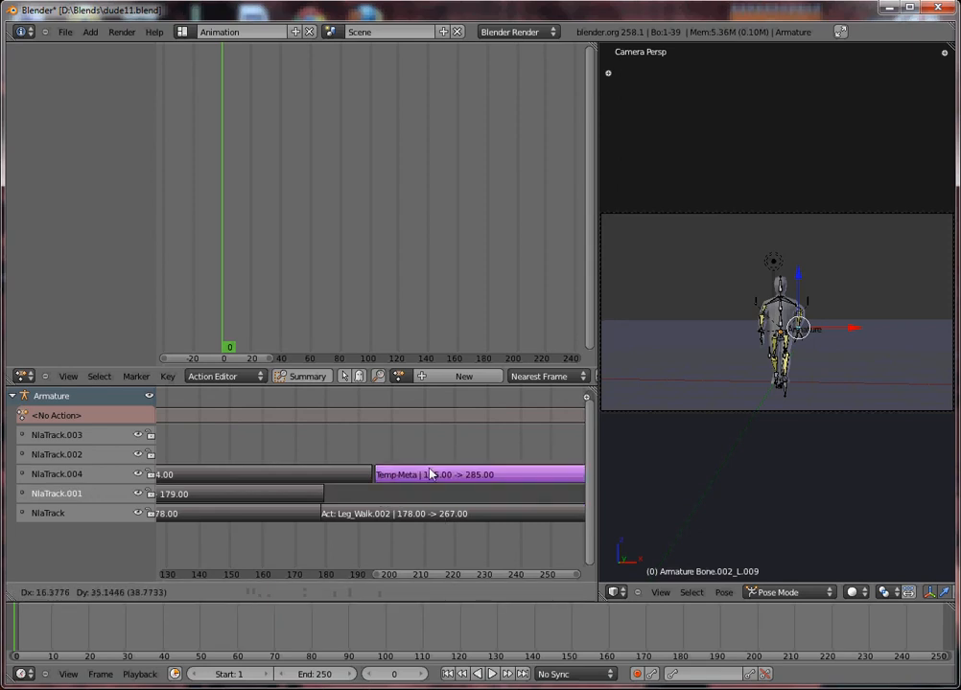
click(422, 473)
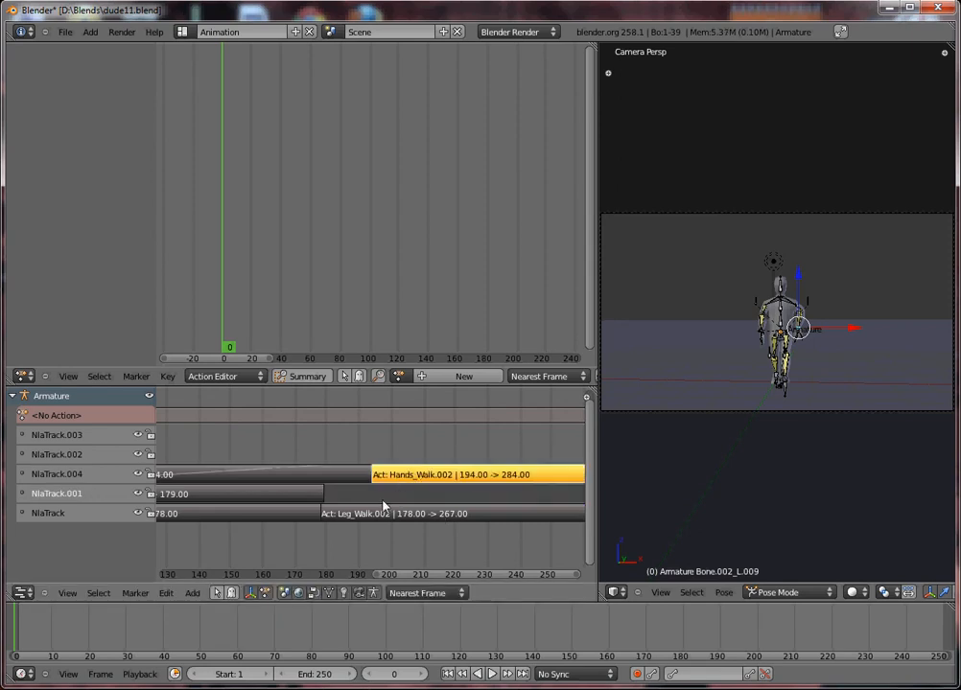
Play the animation and scrub to frame 193 to examine the transition from HeadScratch into Hands_Walk.002
middle_drag(383, 506, 544, 509)
key(alt+a)
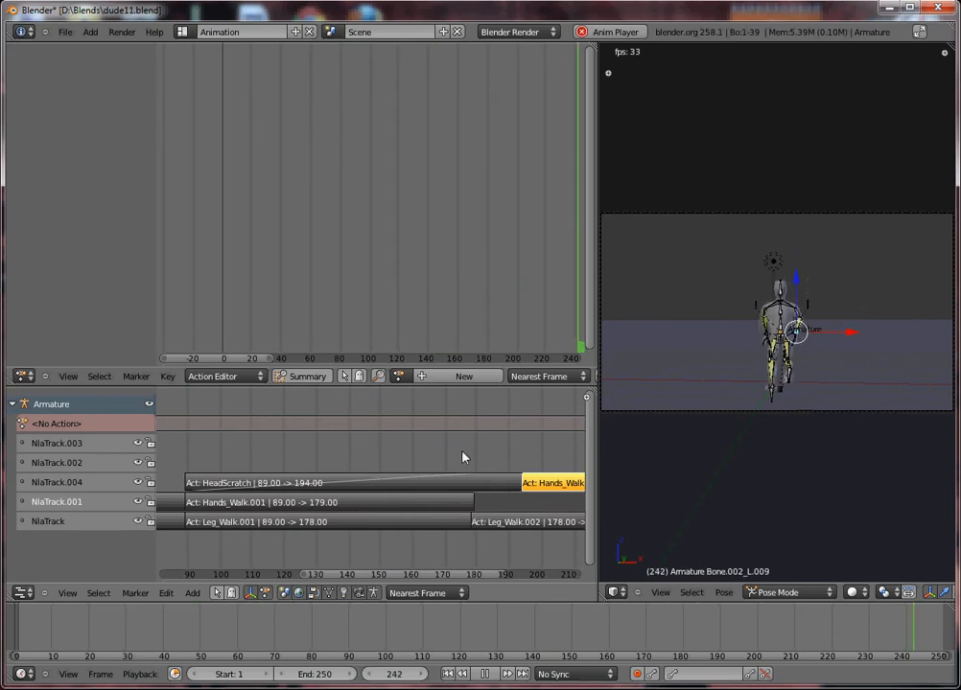
middle_drag(462, 457, 203, 446)
middle_drag(353, 444, 470, 432)
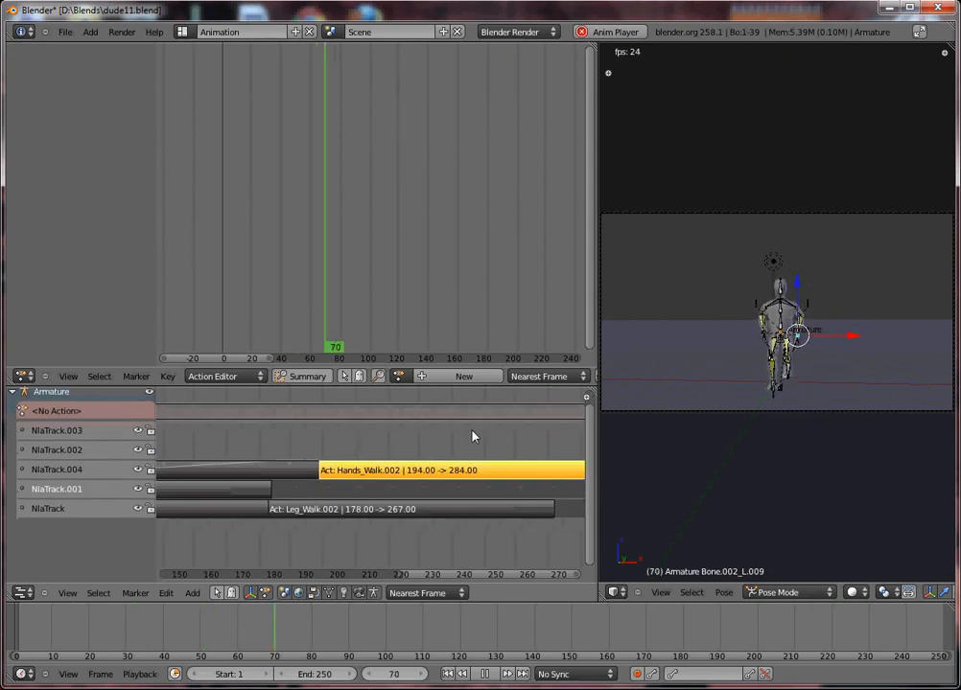
scroll(463, 434, up, 1)
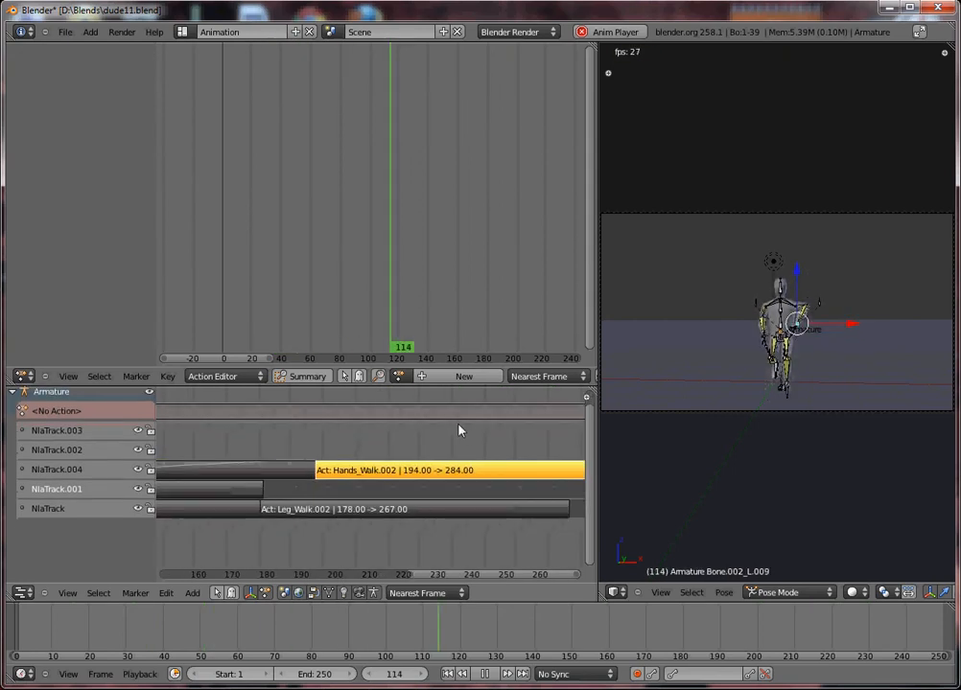
middle_drag(456, 432, 394, 445)
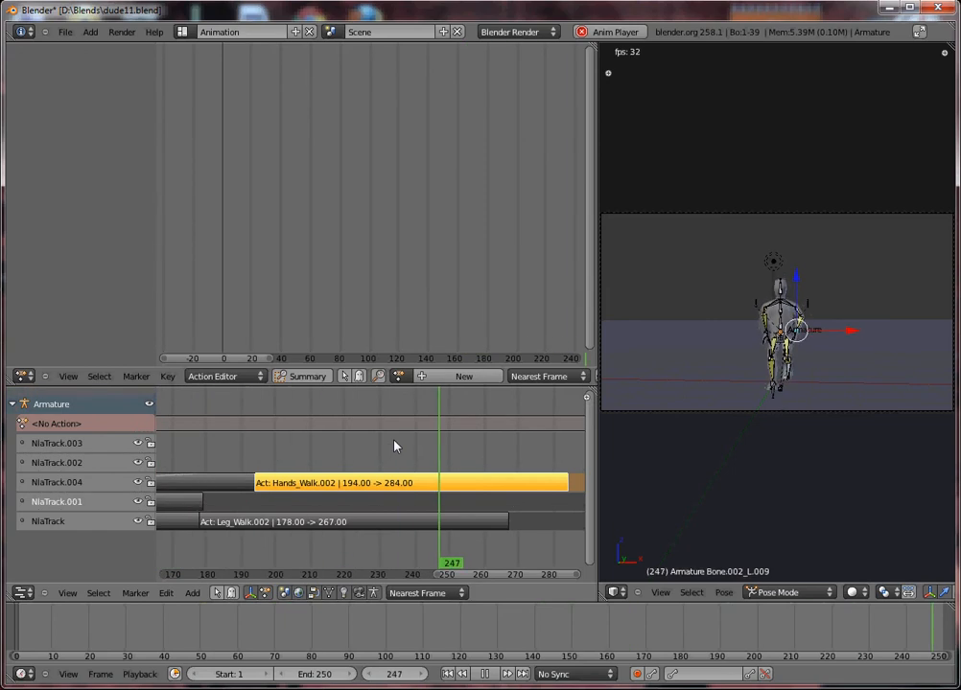
key(Escape)
middle_drag(369, 450, 444, 440)
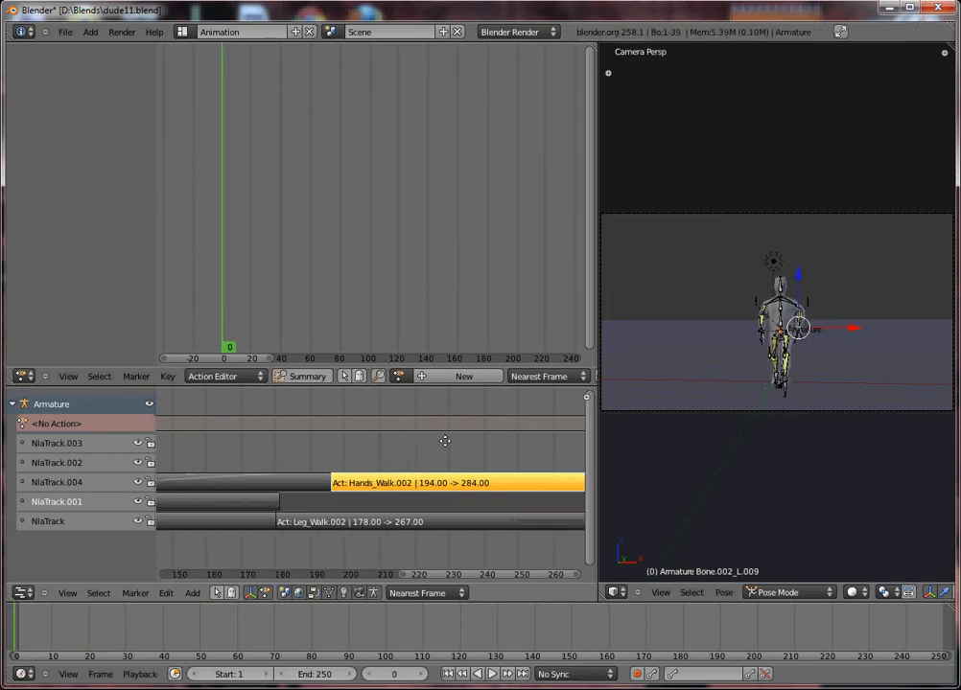
drag(252, 454, 339, 511)
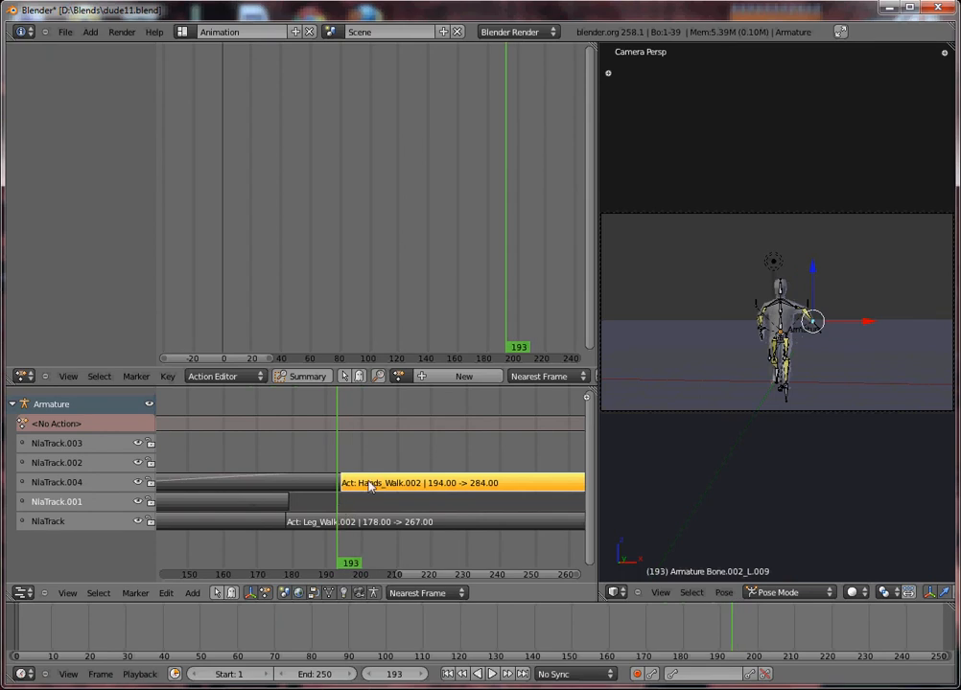
Move the Hands_Walk.002 strip back onto NlaTrack.001 so it overlaps the end of HeadScratch, spanning frames 182 to 272
key(g)
drag(362, 500, 392, 512)
drag(450, 519, 566, 533)
drag(487, 535, 356, 521)
key(g)
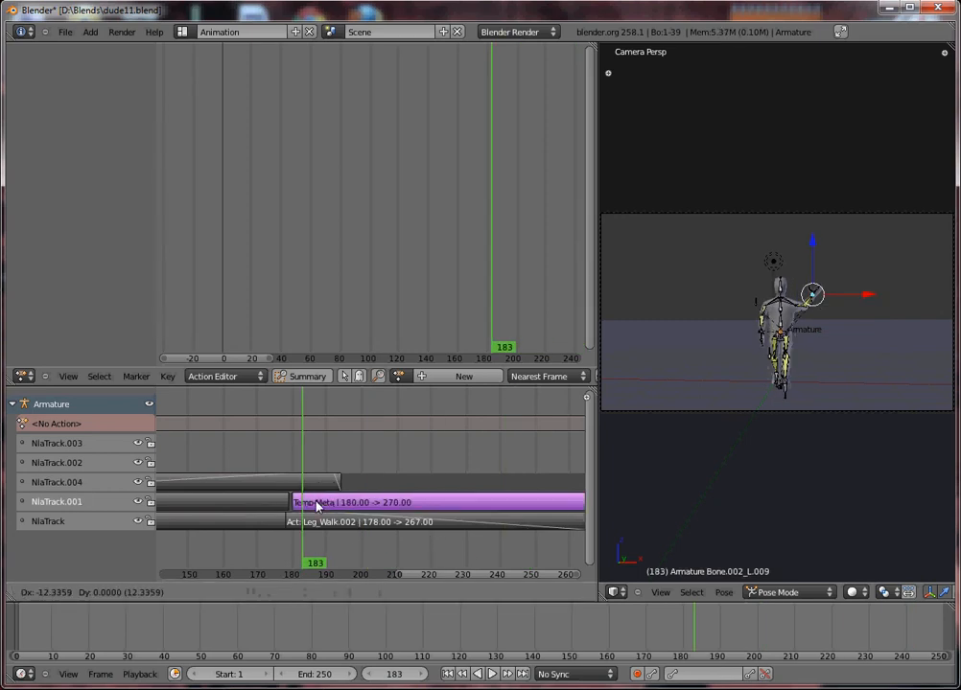
click(310, 501)
drag(313, 459, 543, 519)
key(g)
click(366, 506)
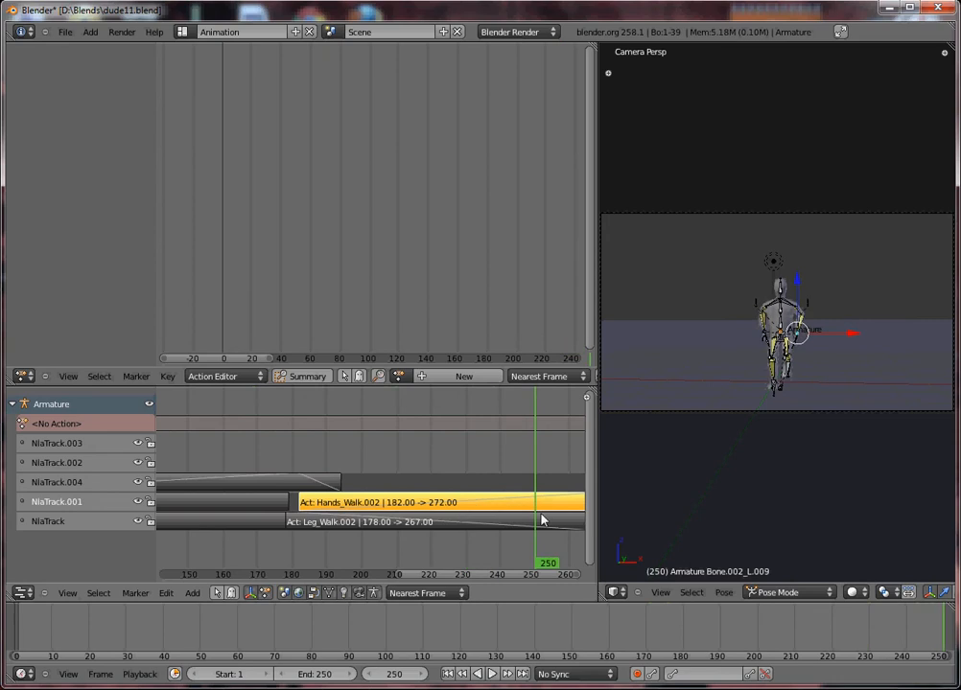
middle_drag(371, 451, 194, 450)
middle_drag(272, 457, 454, 477)
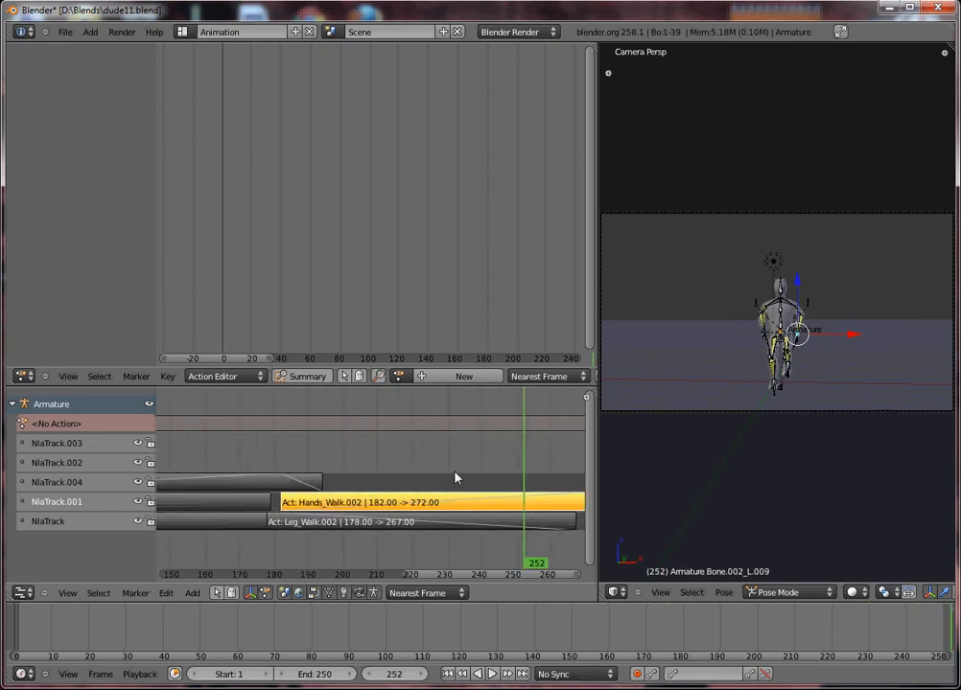
middle_drag(387, 477, 467, 472)
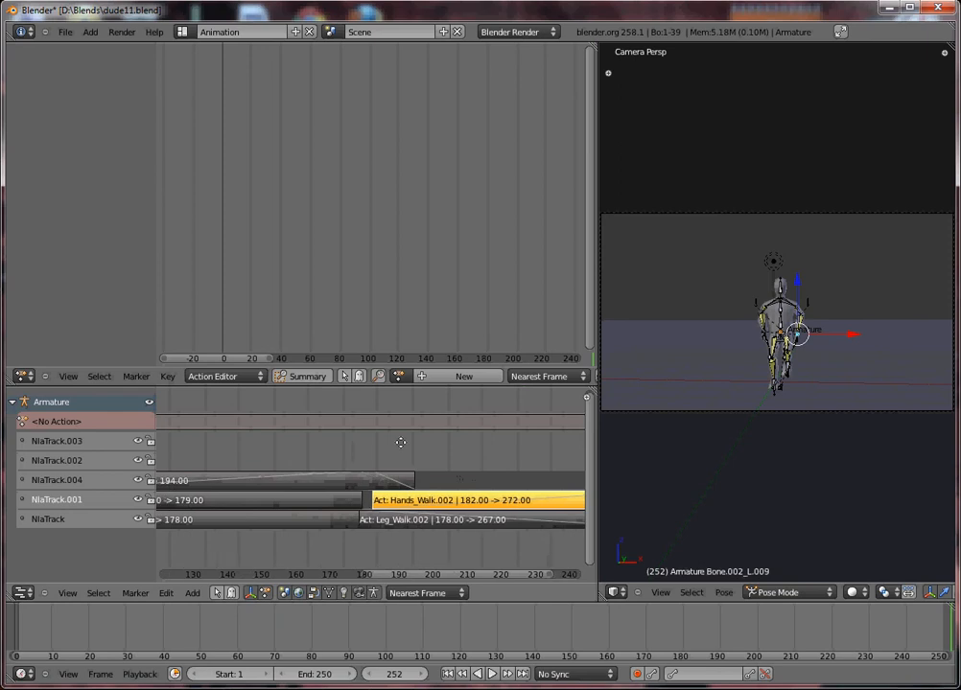
middle_drag(401, 444, 356, 470)
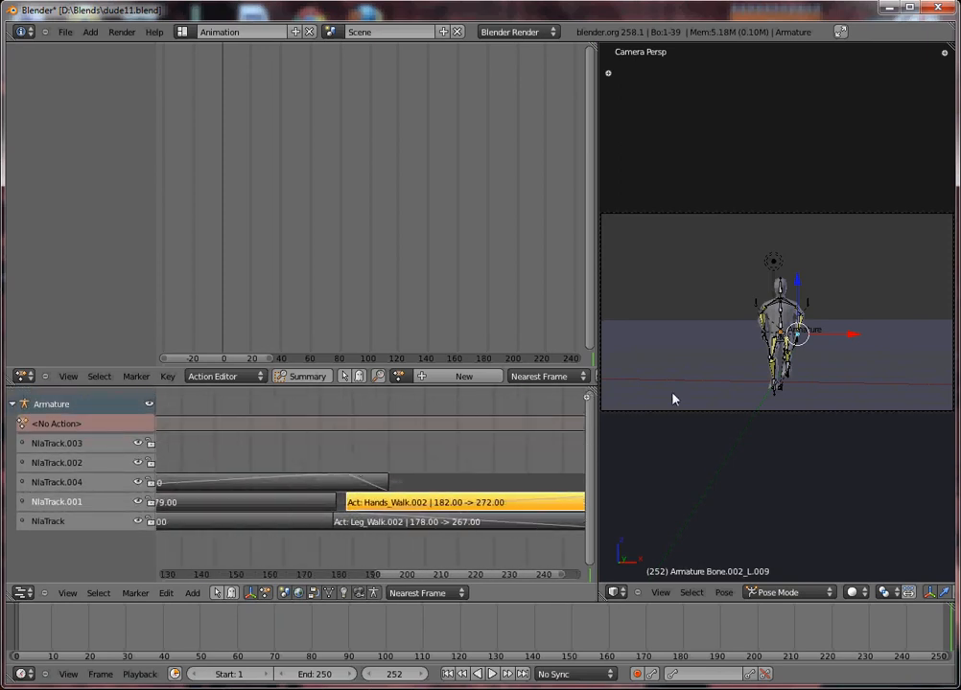
Select the camera and, in the top view, move it close to the armature, in line with the character
middle_drag(764, 372, 673, 418)
right_click(674, 422)
key(KP_7)
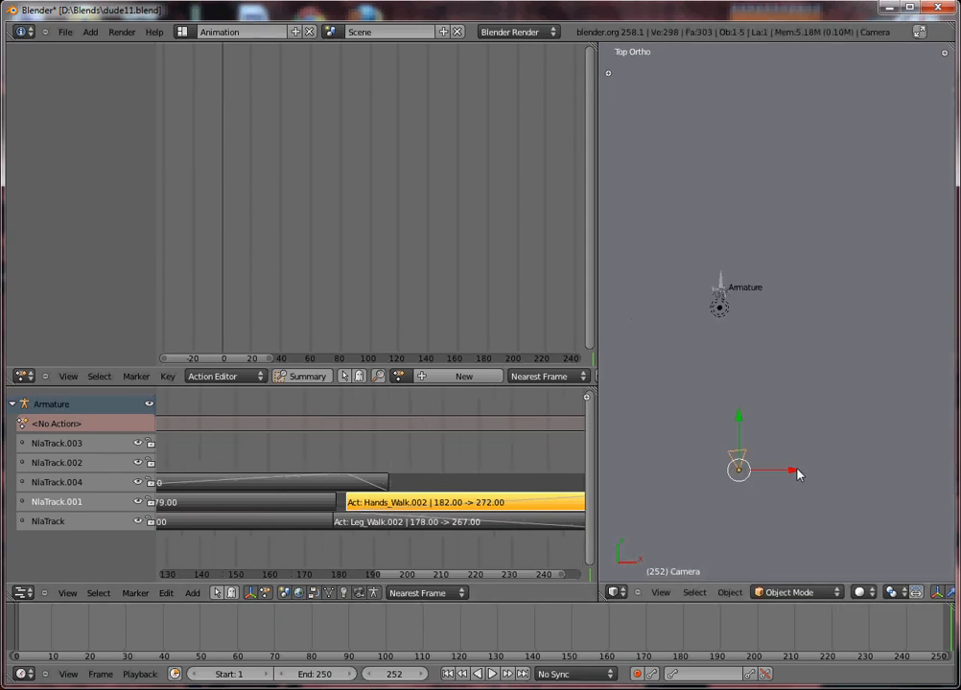
key(g)
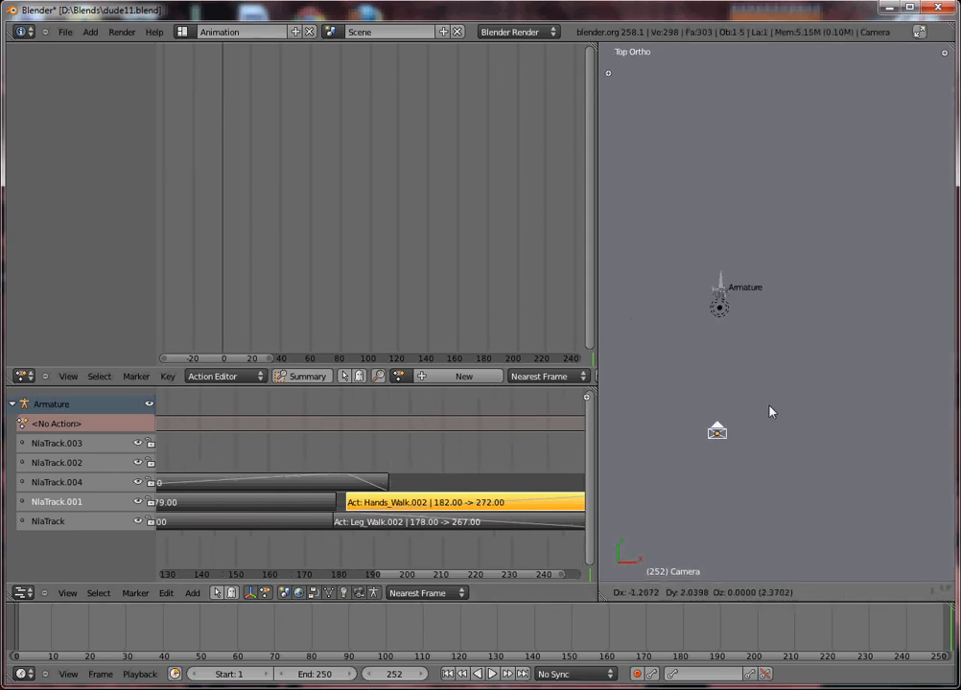
click(776, 326)
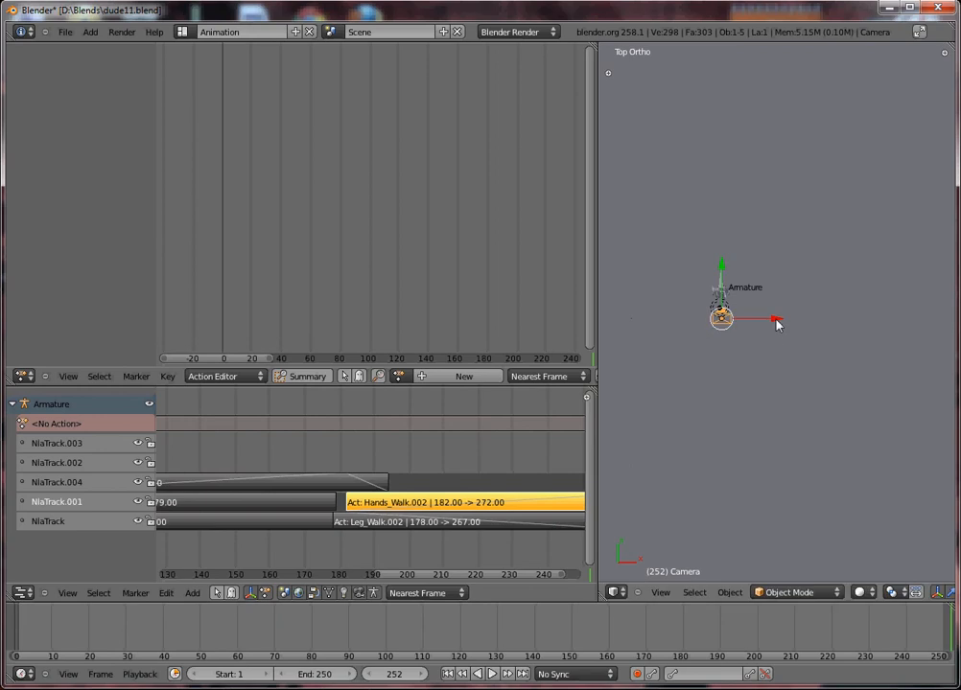
In the right side view, rotate the camera level toward the character and move it farther back from the armature
key(KP_3)
key(r)
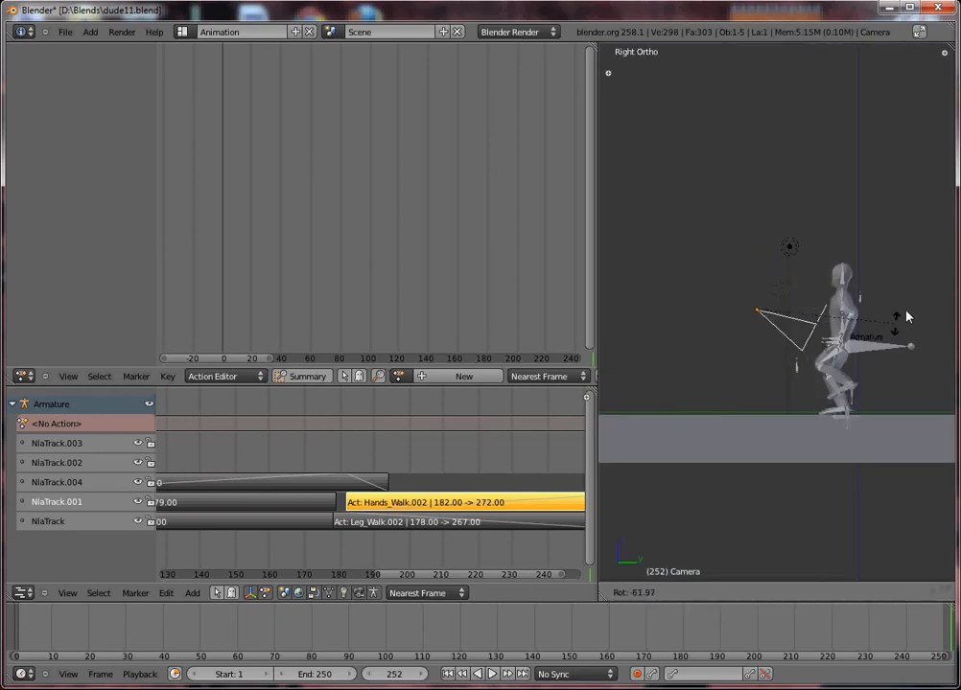
click(907, 253)
key(g)
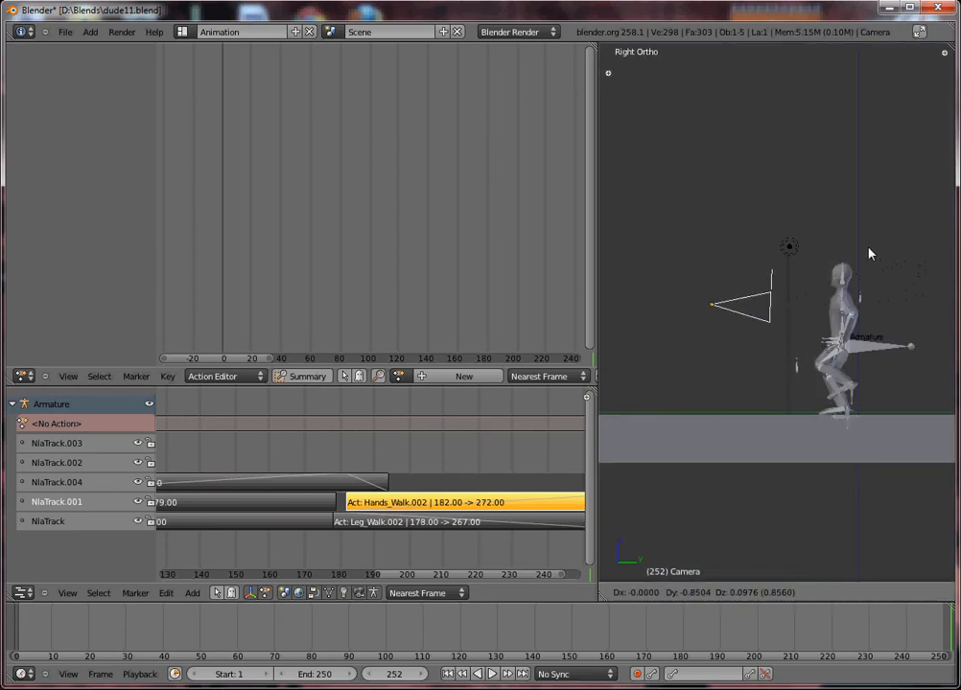
click(860, 257)
Looking through the camera, pull it back along its local Z axis and shift it down to frame the whole character
key(KP_0)
key(g)
key(z)
key(z)
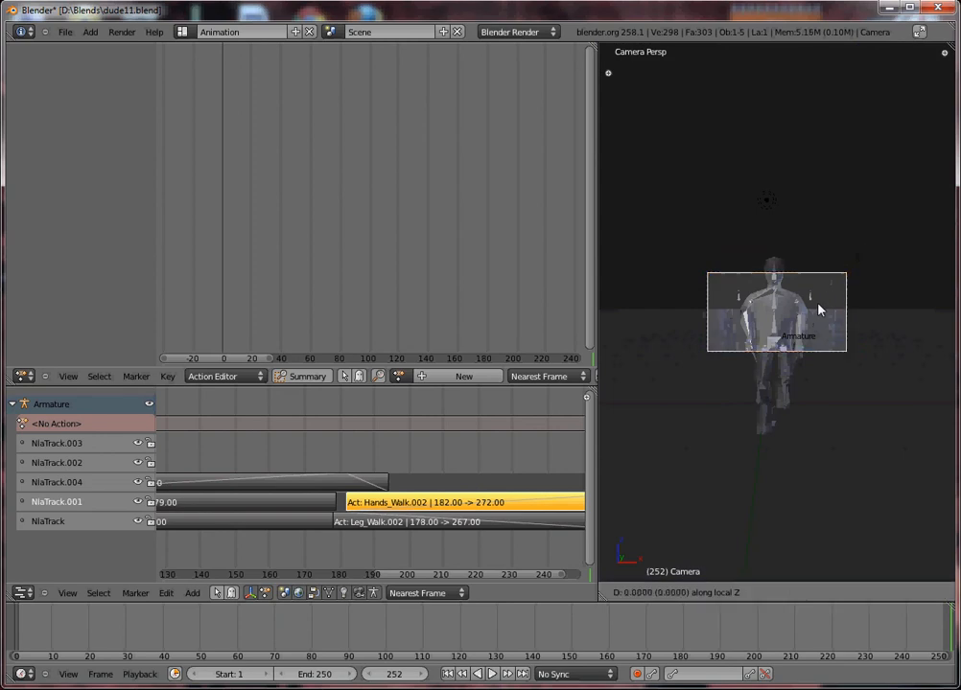
click(822, 333)
key(g)
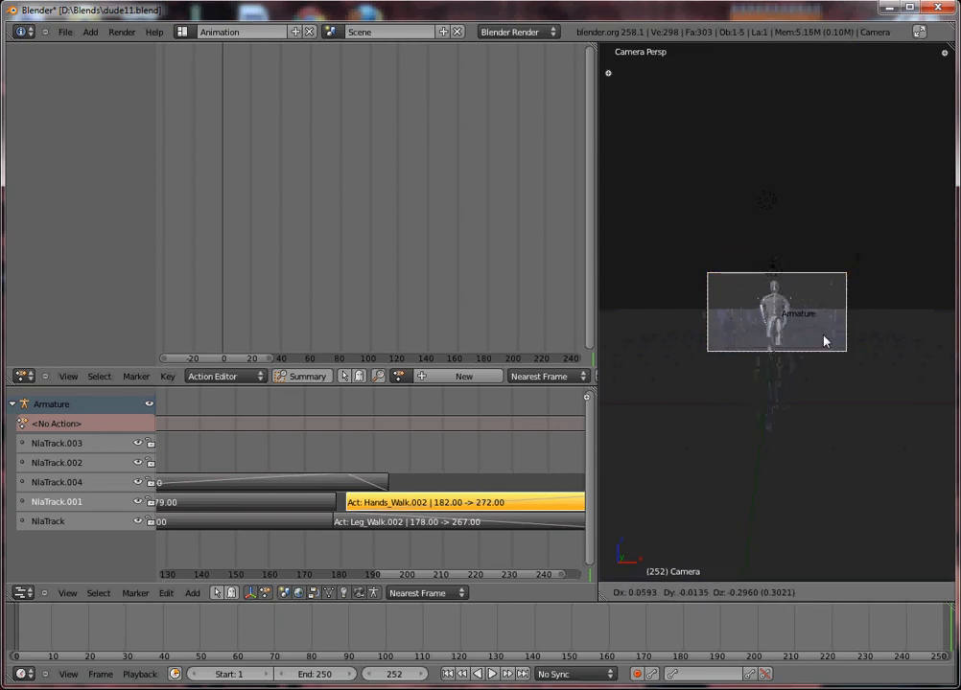
click(824, 341)
key(g)
key(z)
key(z)
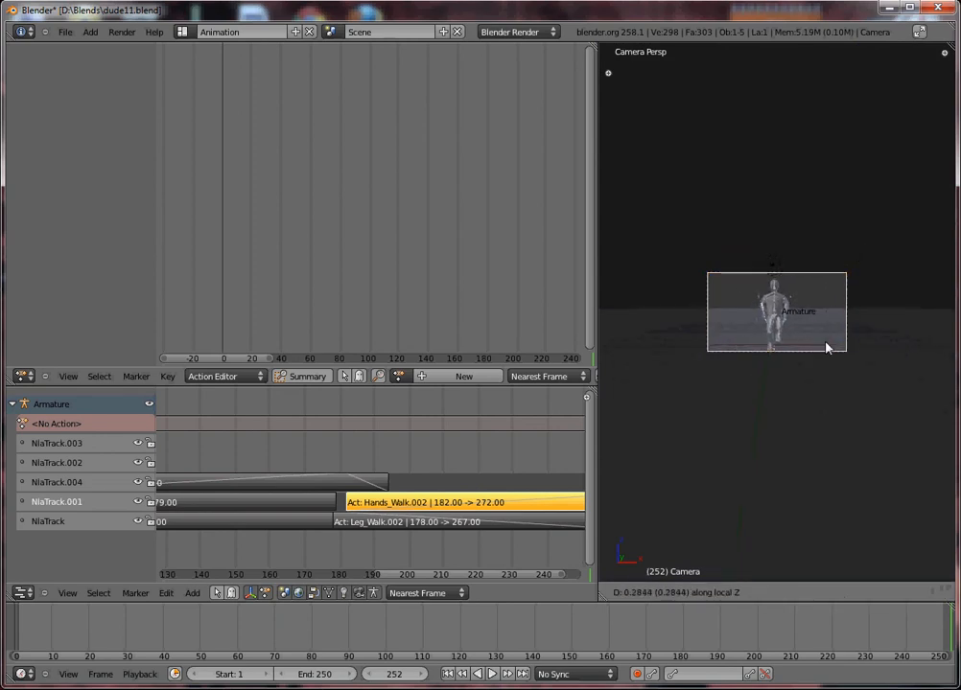
click(827, 348)
In the right side view, select the armature and put it in Pose Mode with the Master bone active
middle_drag(832, 343, 788, 358)
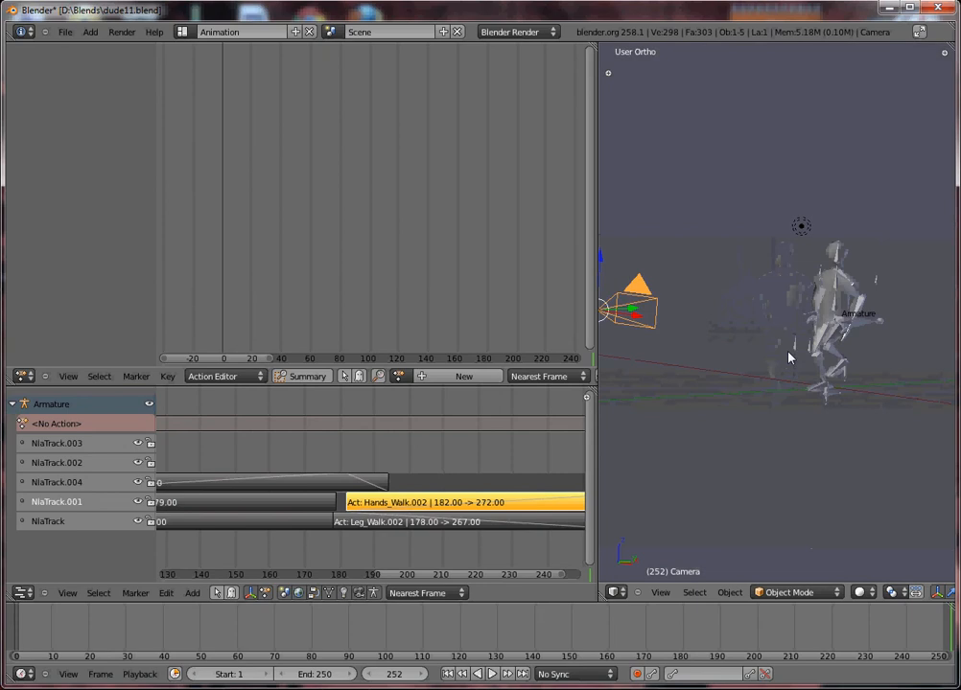
key(KP_3)
right_click(888, 338)
key(ctrl+Tab)
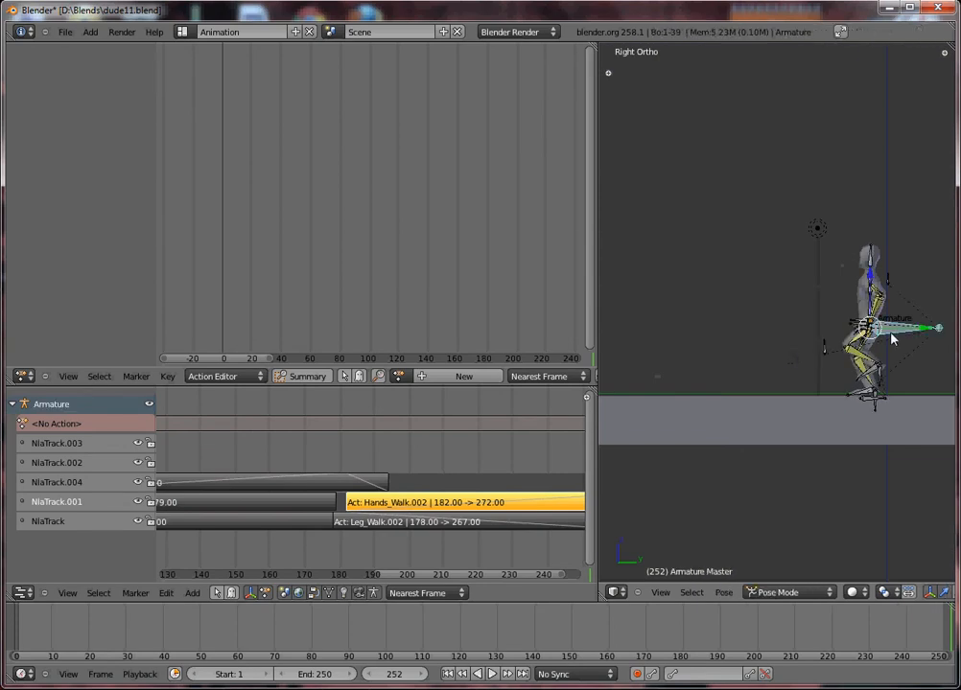
shift+middle_drag(754, 332, 826, 373)
scroll(828, 374, down, 2)
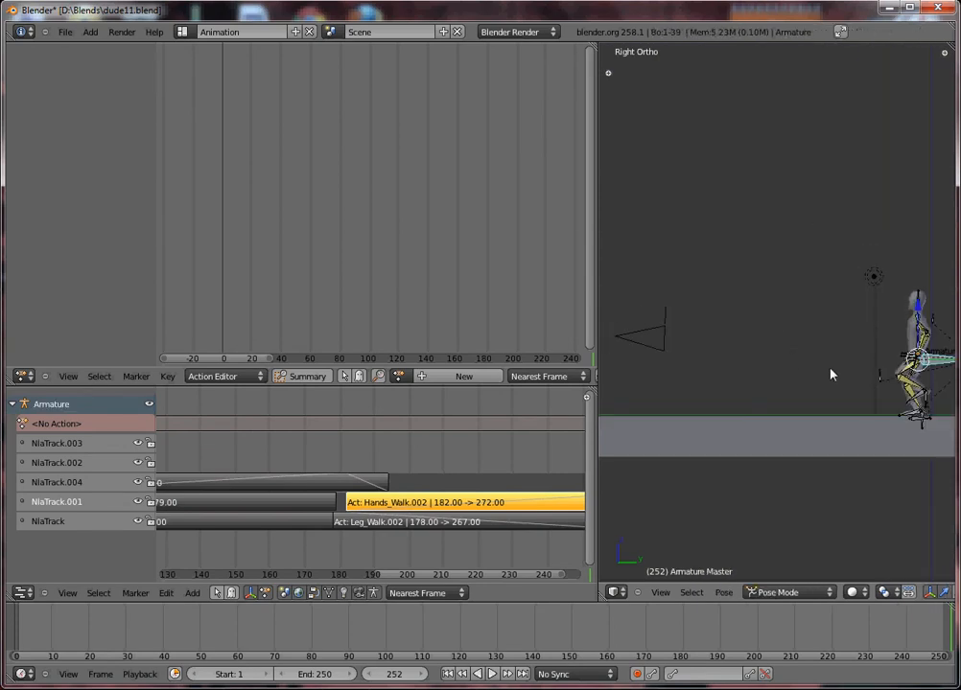
Parent the camera to the armature's Master bone using the Bone option
right_click(653, 343)
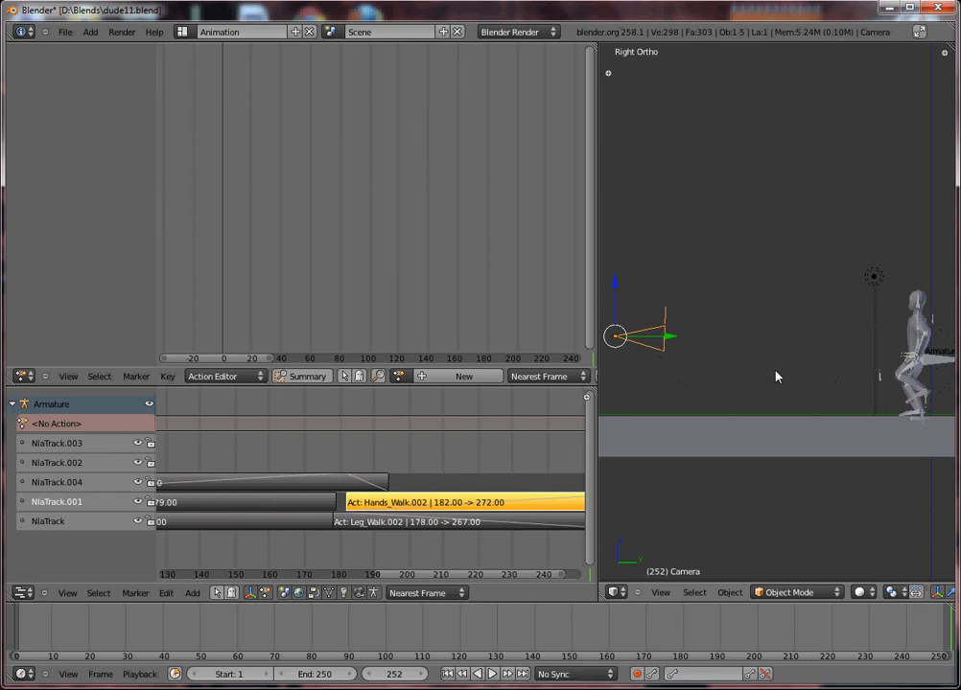
scroll(860, 376, down, 2)
shift+middle_drag(860, 377, 834, 392)
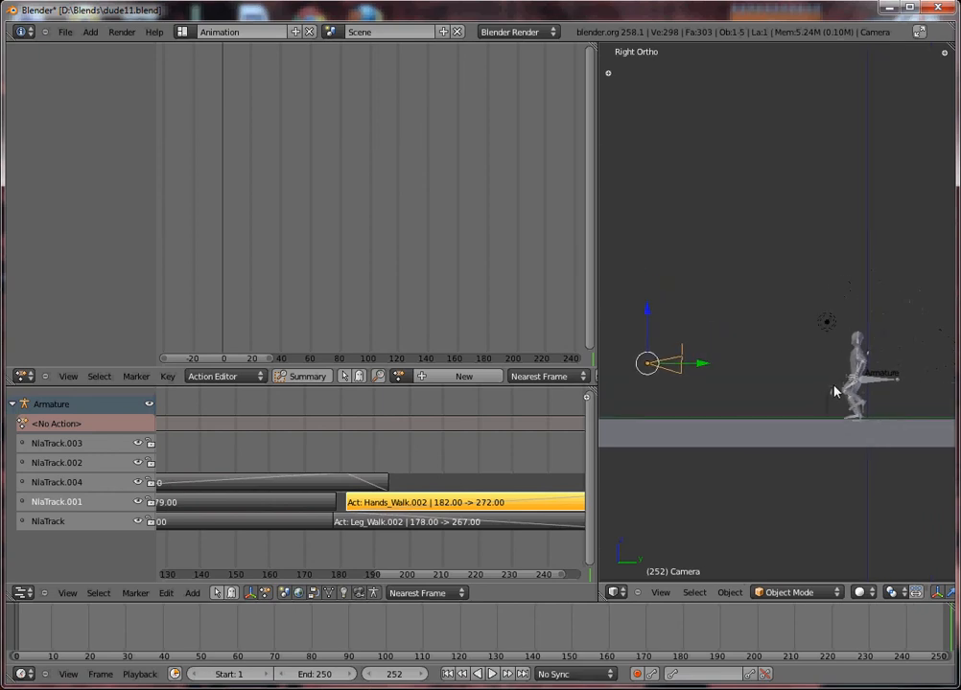
right_click(875, 387)
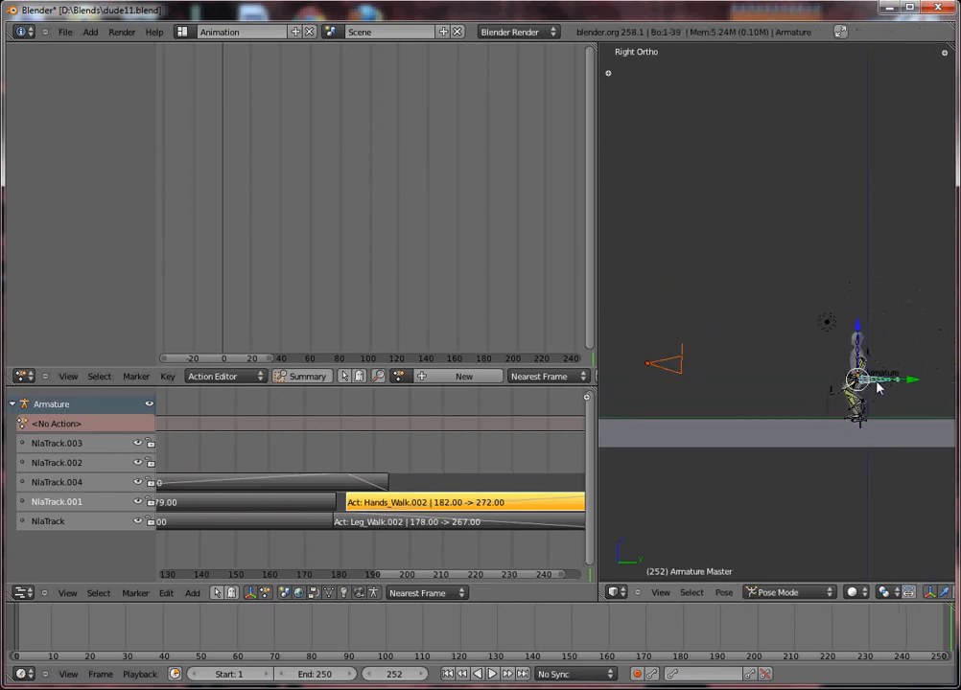
key(ctrl+p)
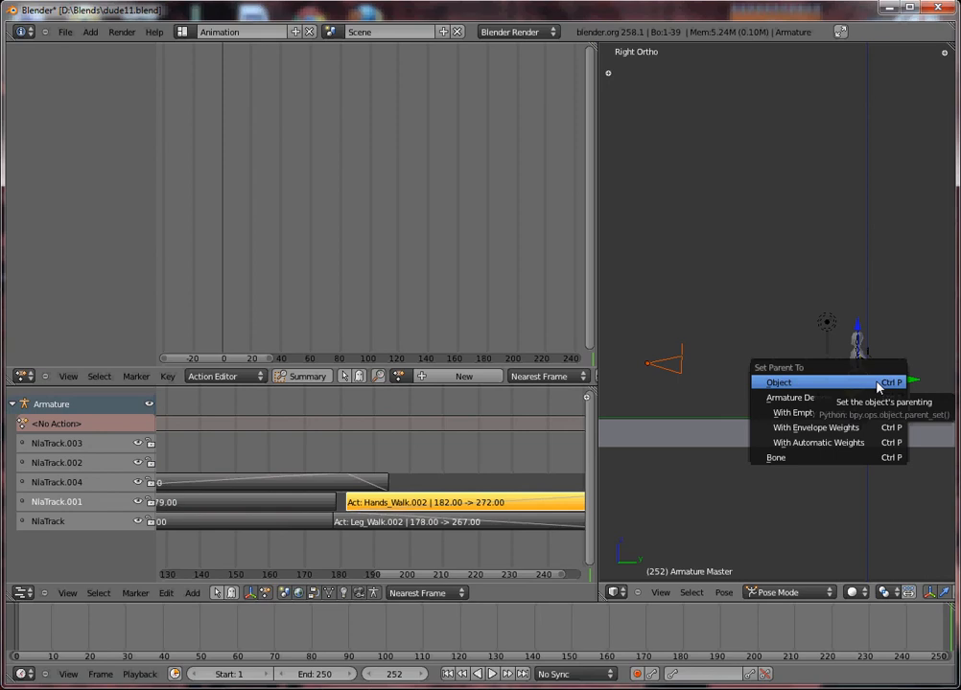
click(843, 458)
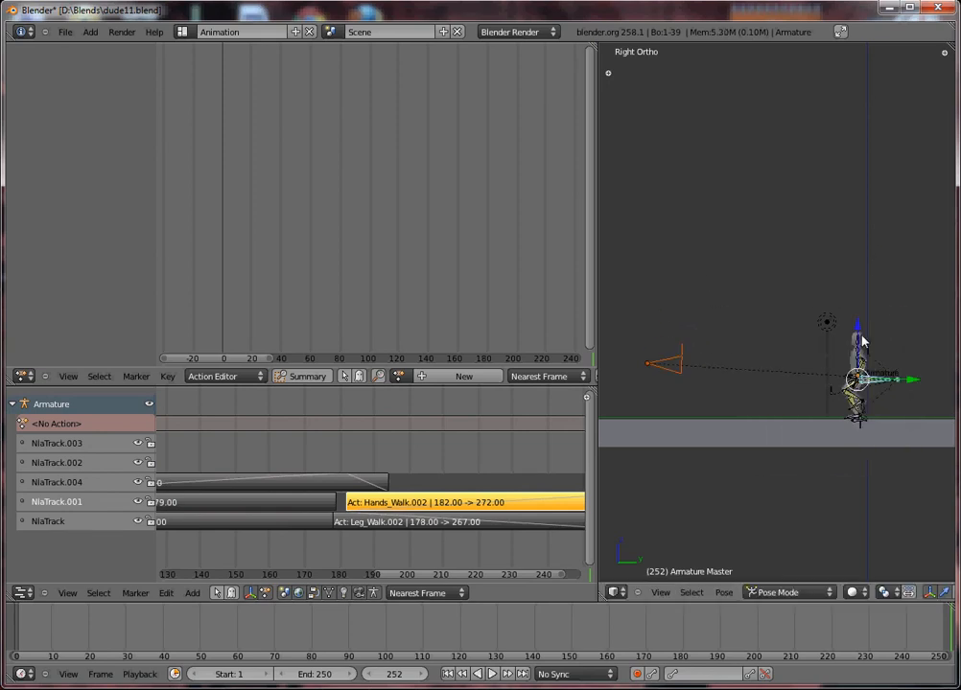
Go to frame 1 and insert a Location keyframe for the Master bone
key(KP_0)
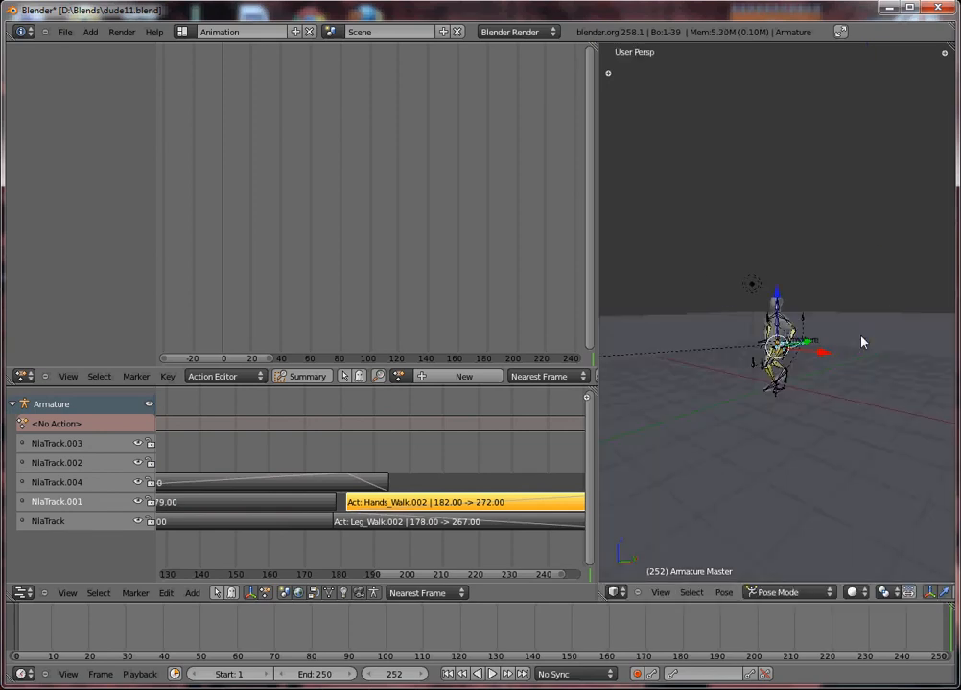
key(KP_7)
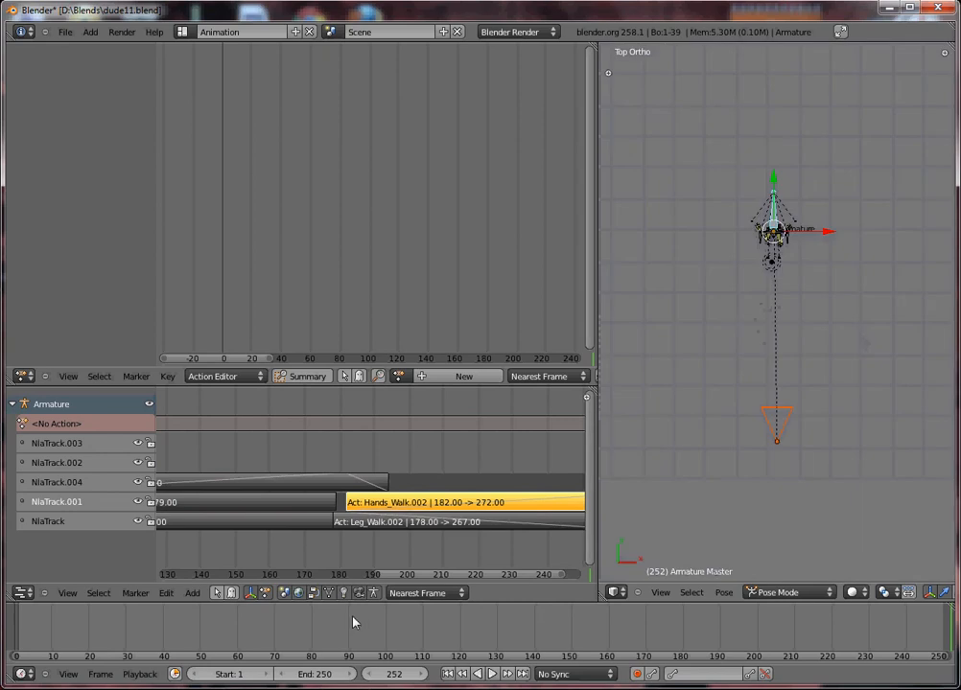
middle_drag(328, 622, 528, 618)
drag(513, 621, 218, 636)
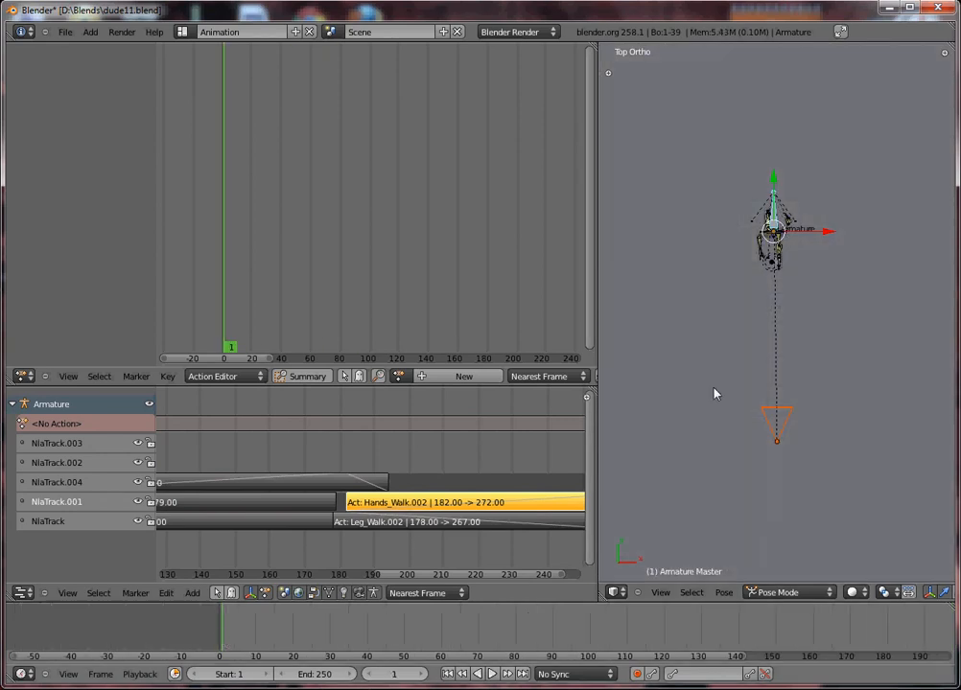
shift+middle_drag(730, 353, 723, 393)
key(i)
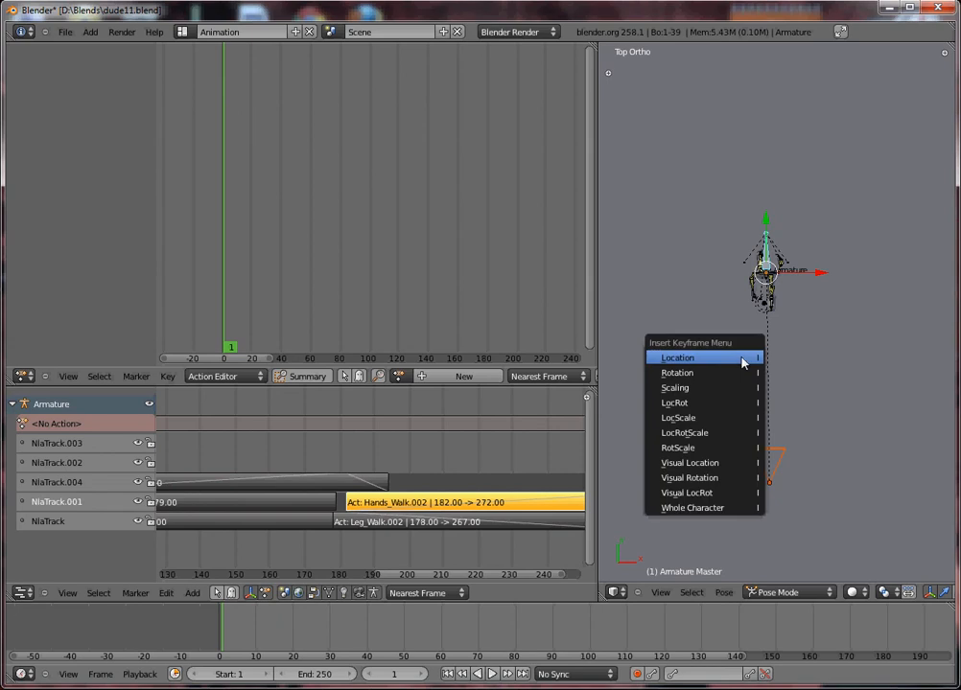
click(740, 363)
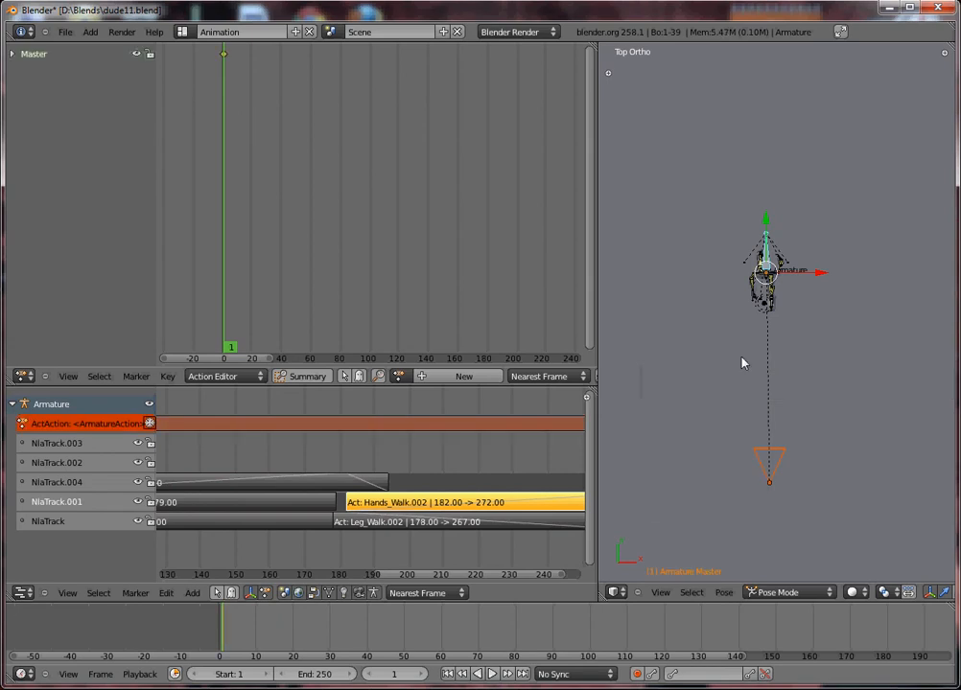
At frame 15, move the Master bone forward along the walking direction in the right side view and insert a Location keyframe
scroll(741, 363, down, 4)
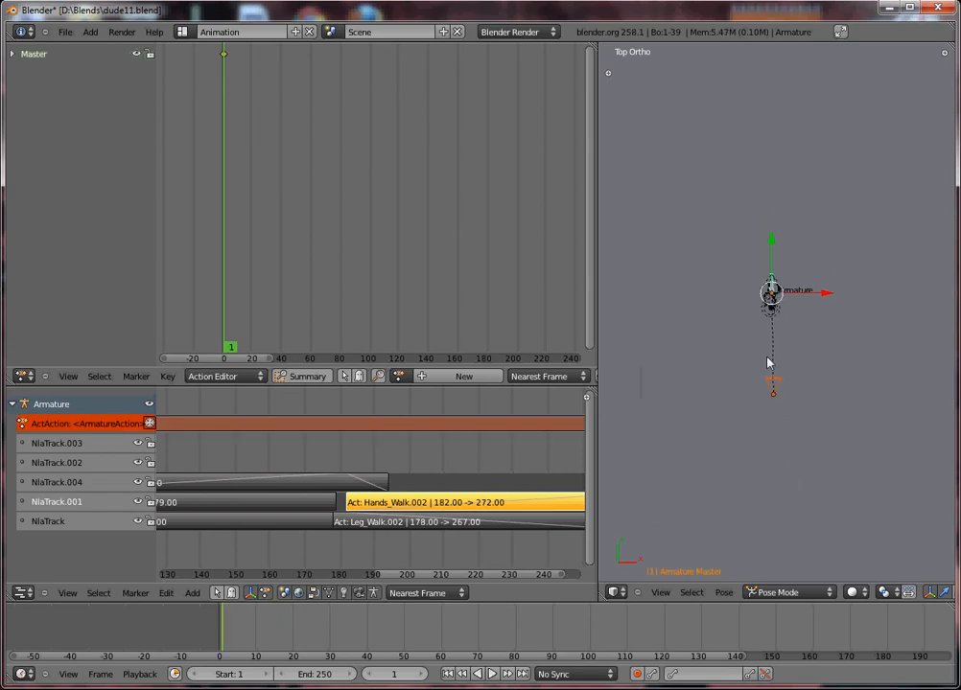
key(KP_3)
scroll(813, 455, up, 6)
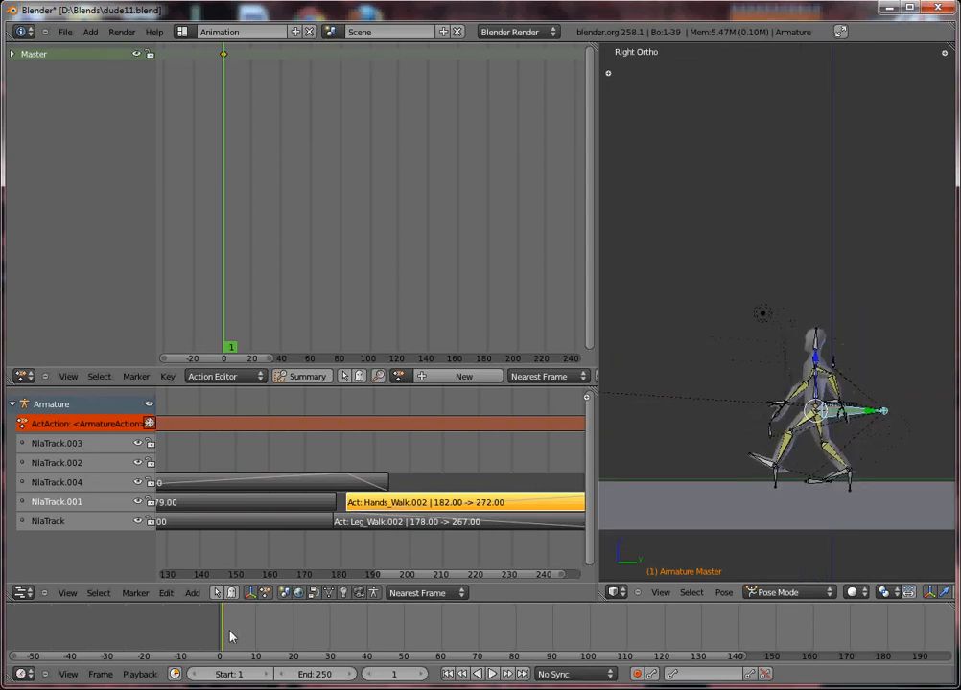
drag(230, 637, 275, 642)
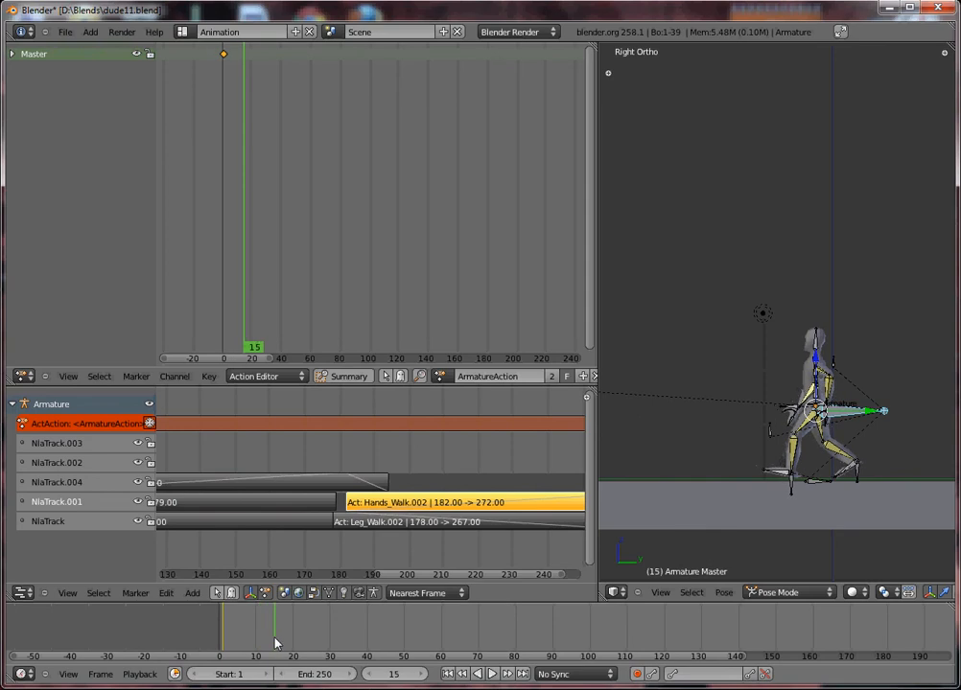
key(g)
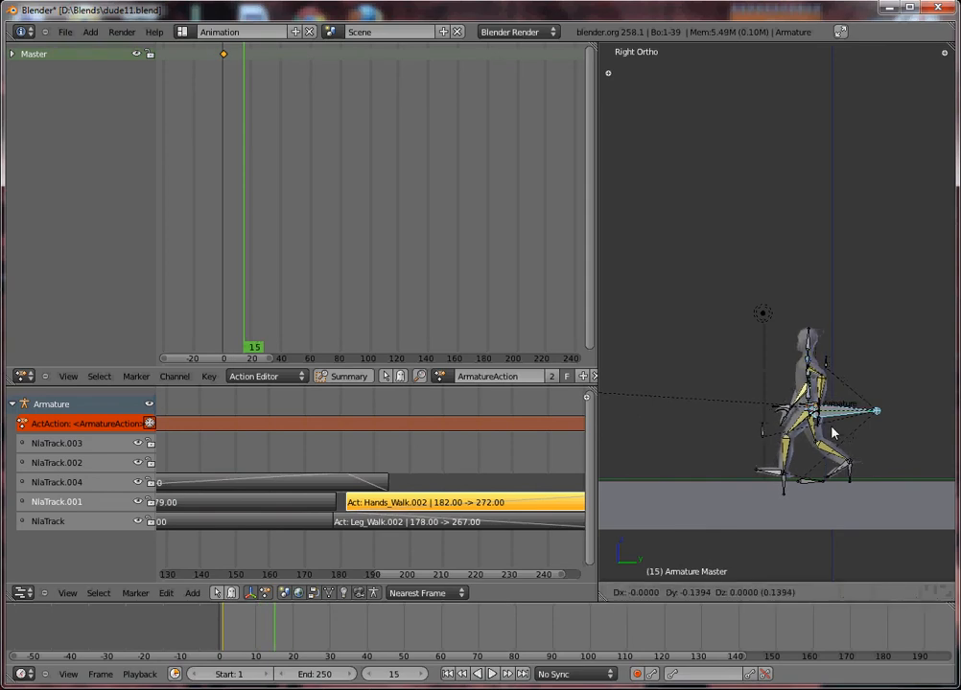
click(818, 431)
key(i)
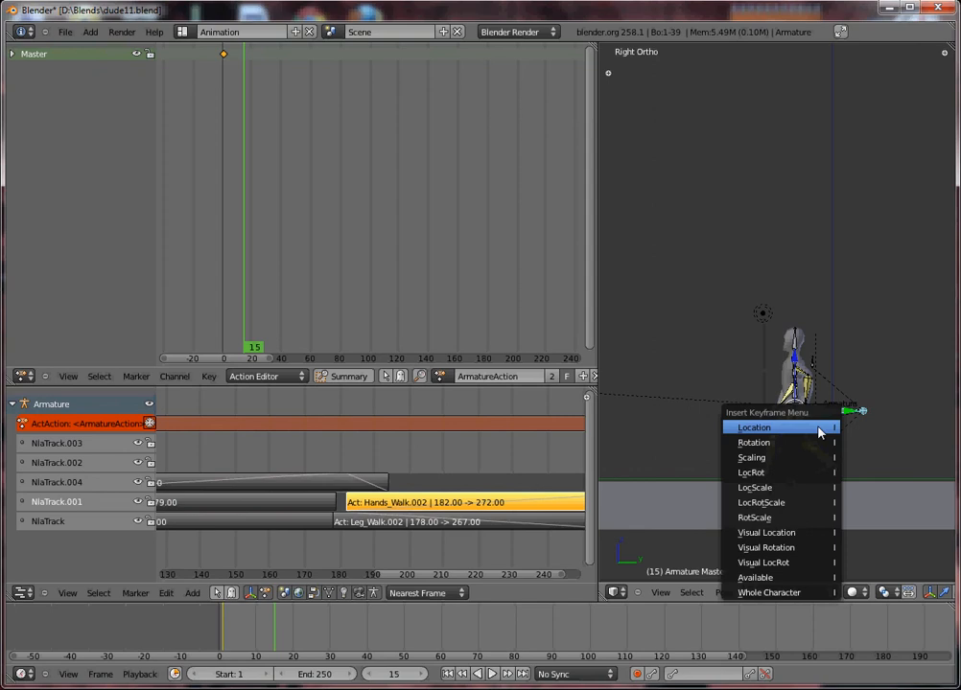
click(821, 427)
At frame 30, move the Master bone another stride forward and insert a Location keyframe
drag(276, 633, 330, 641)
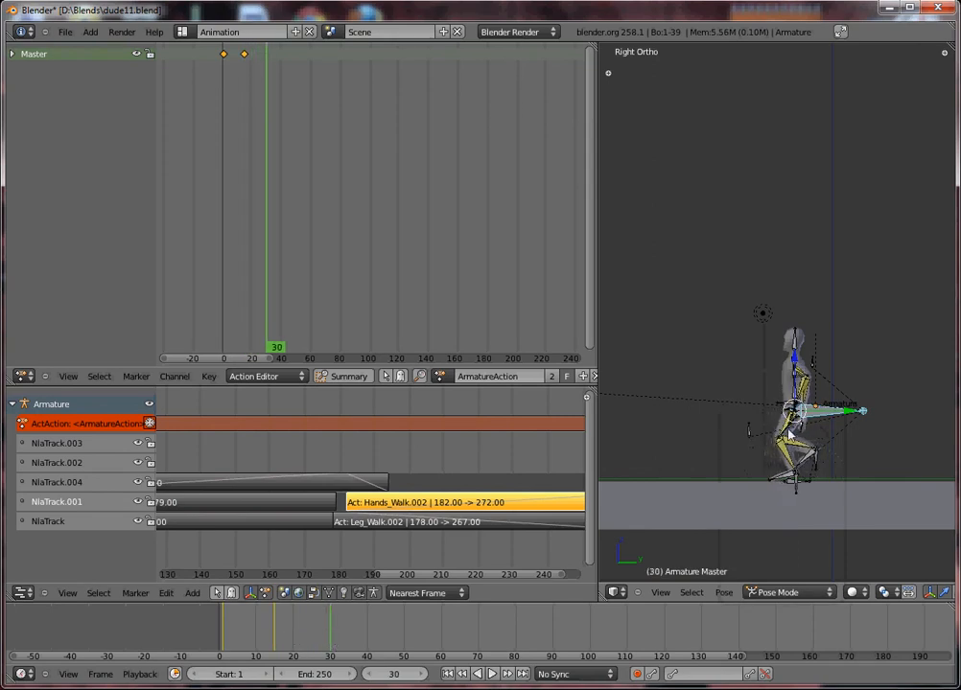
key(i)
click(785, 433)
mouse_move(330, 640)
mouse_down()
mouse_move(275, 647)
mouse_move(330, 657)
mouse_up()
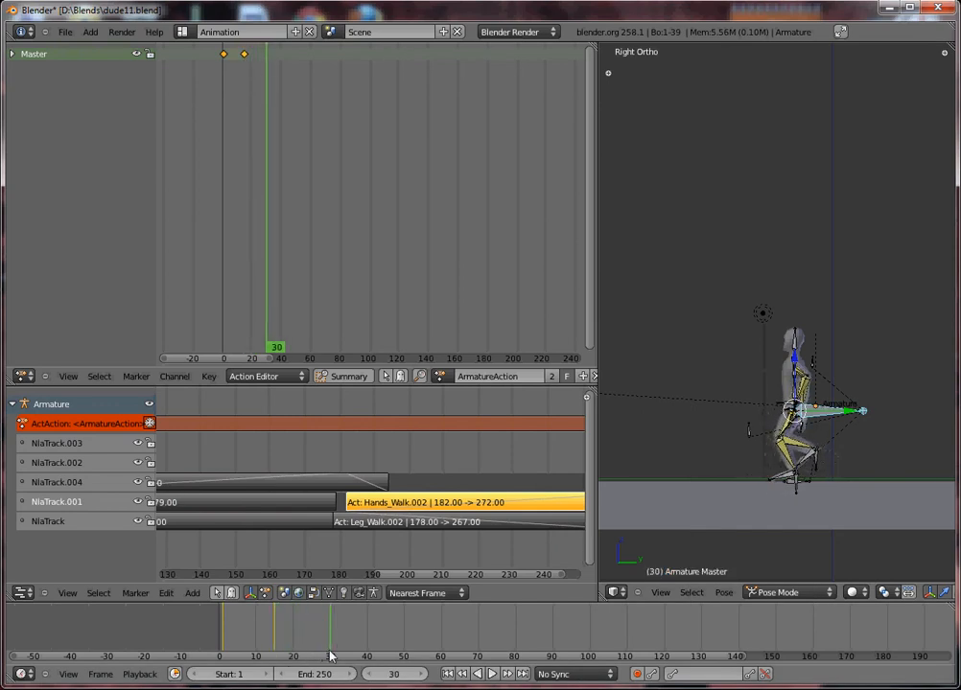
key(g)
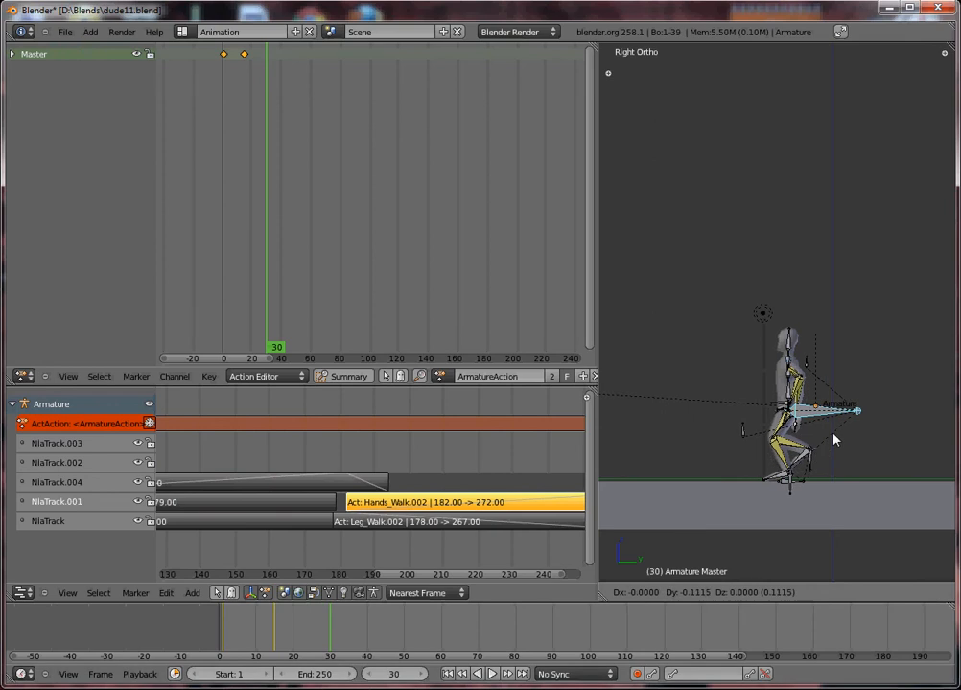
click(815, 439)
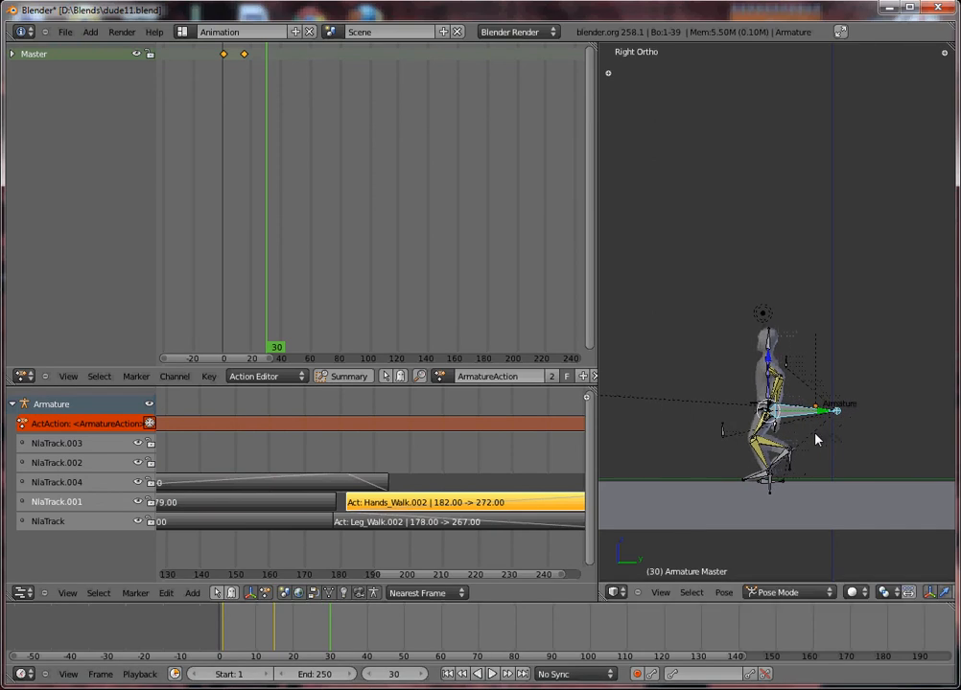
key(i)
click(815, 436)
At frame 45, advance the Master bone to keep pace with the walk and insert a Location keyframe
drag(329, 634, 386, 637)
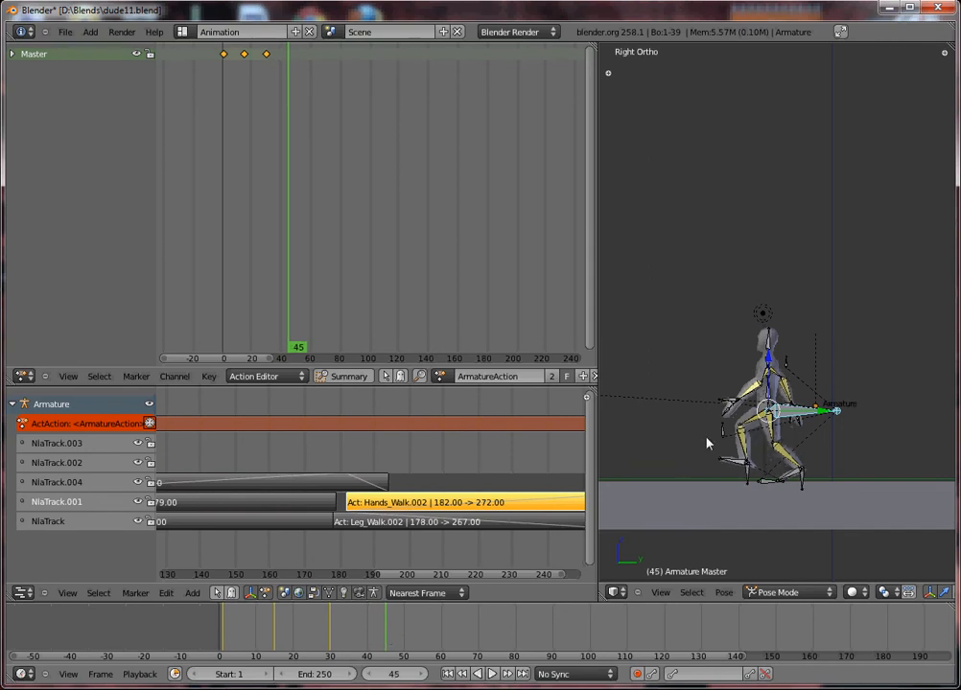
key(g)
click(711, 435)
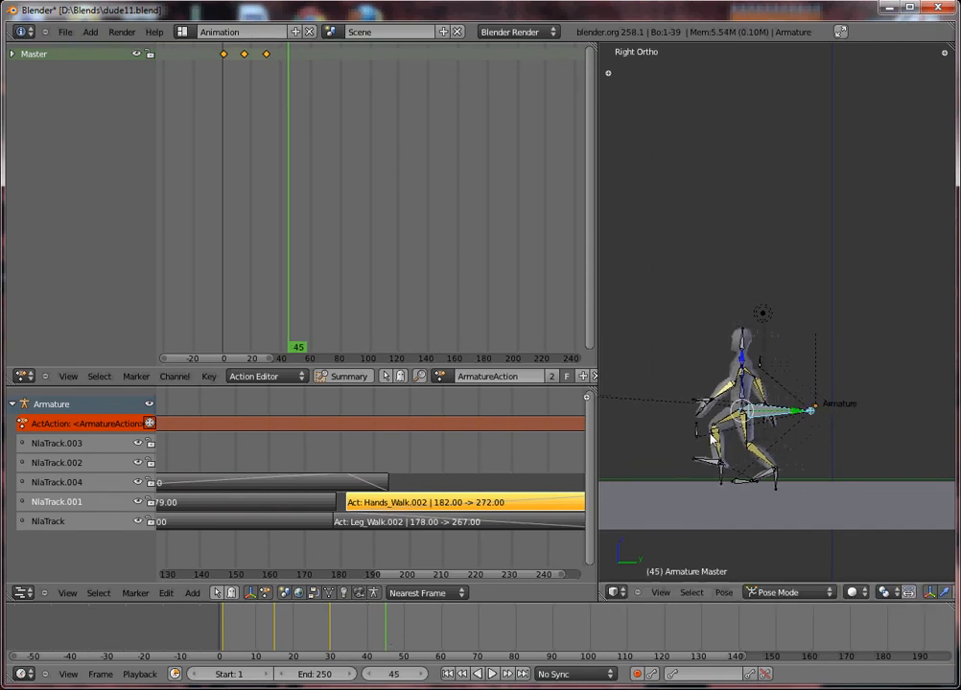
key(i)
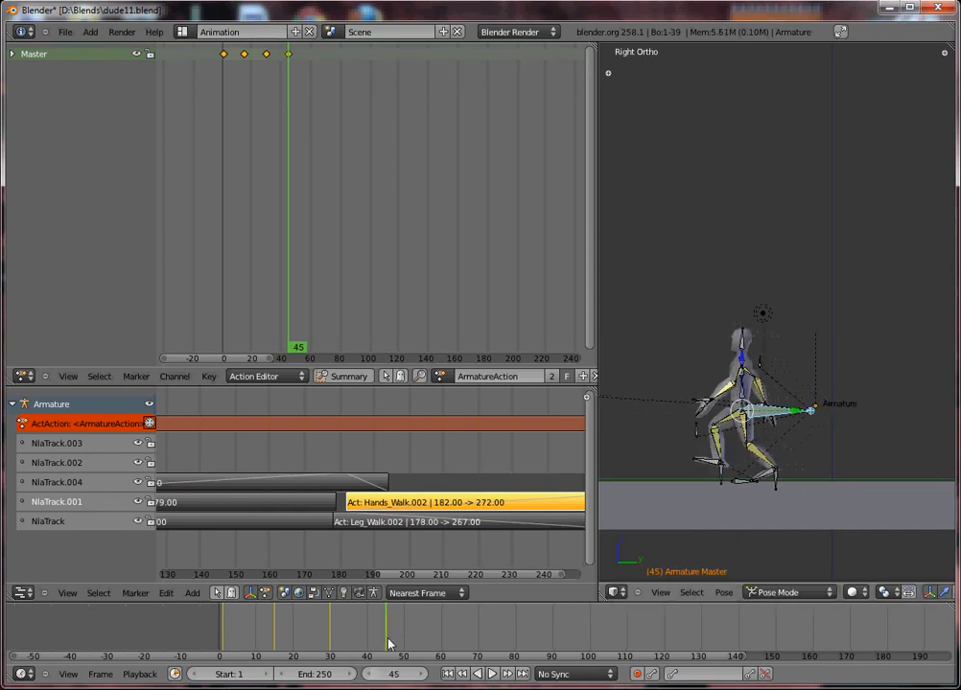
At frame 60, shift the Master bone farther forward and insert a Location keyframe
drag(388, 641, 443, 656)
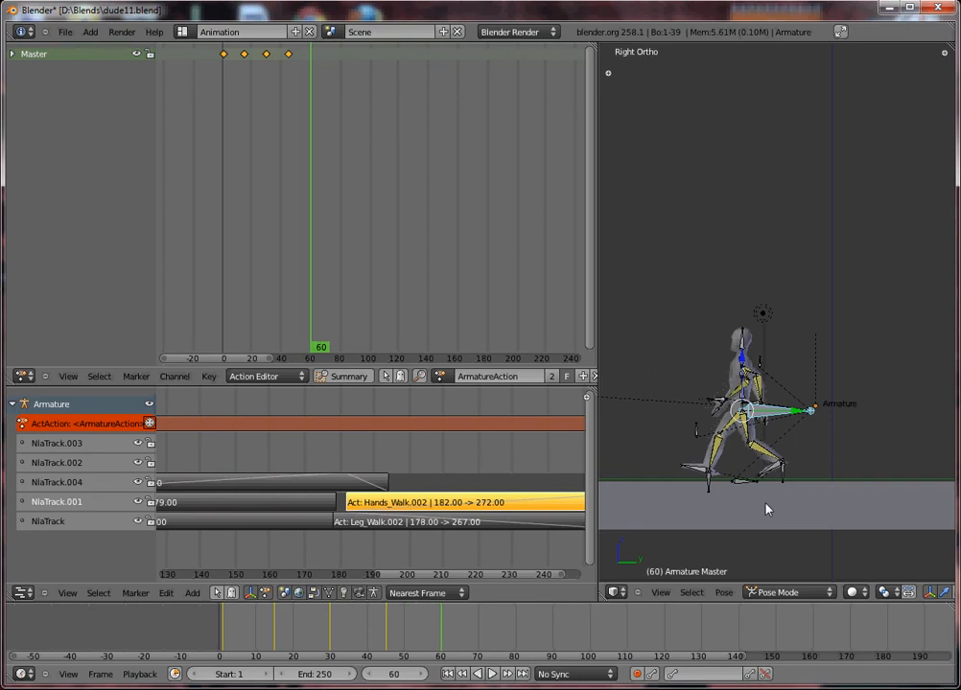
key(g)
click(752, 505)
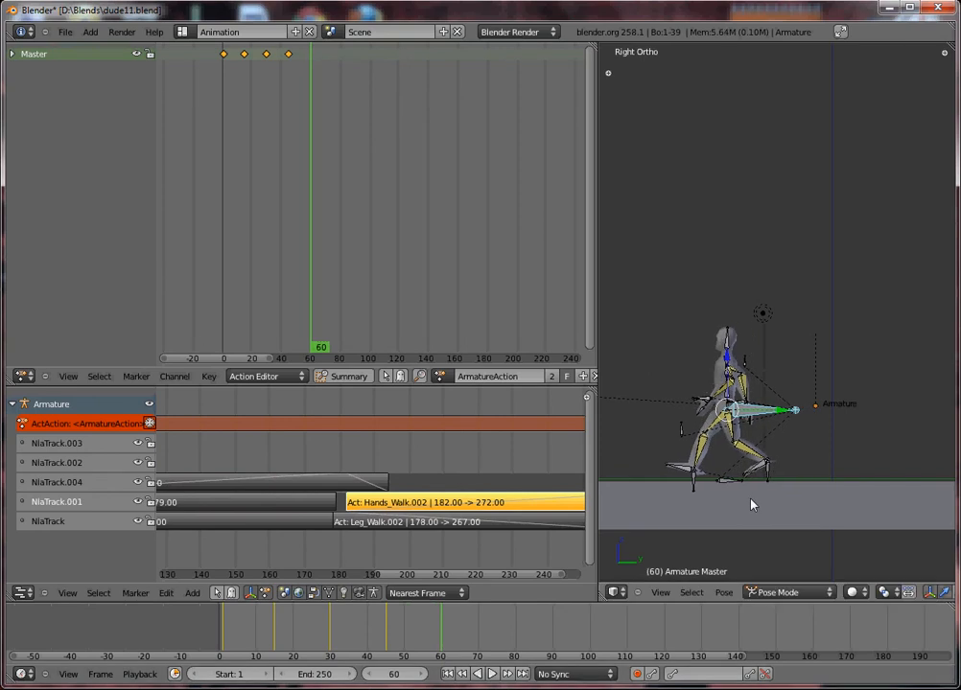
key(i)
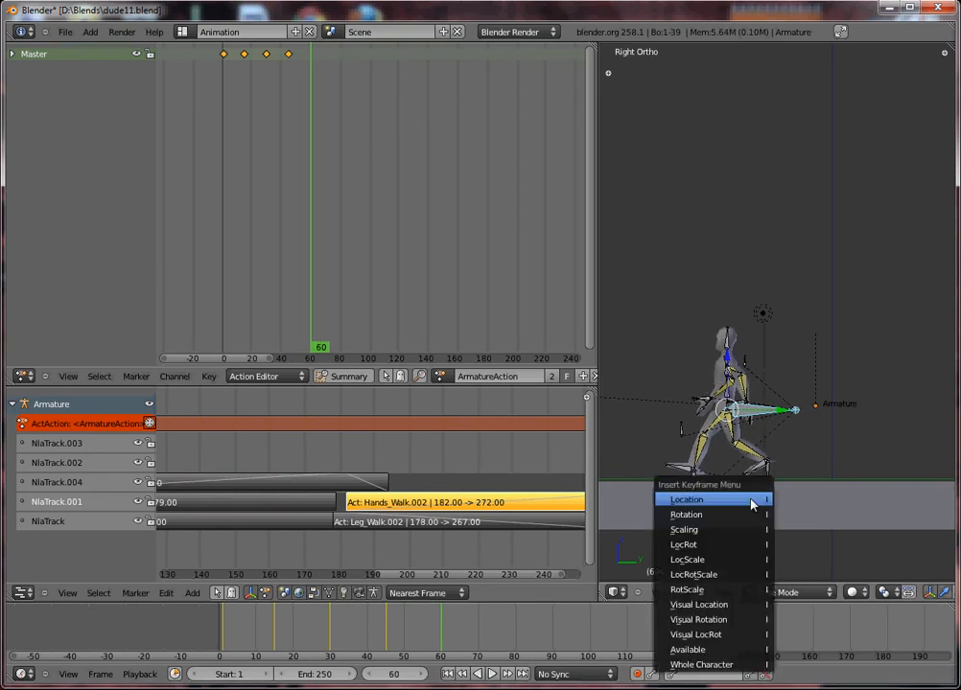
click(752, 500)
Raise the ground cube about 0.06 units along global Z, up to the character's feet, and reselect the armature's Master bone
right_click(652, 515)
key(g)
key(z)
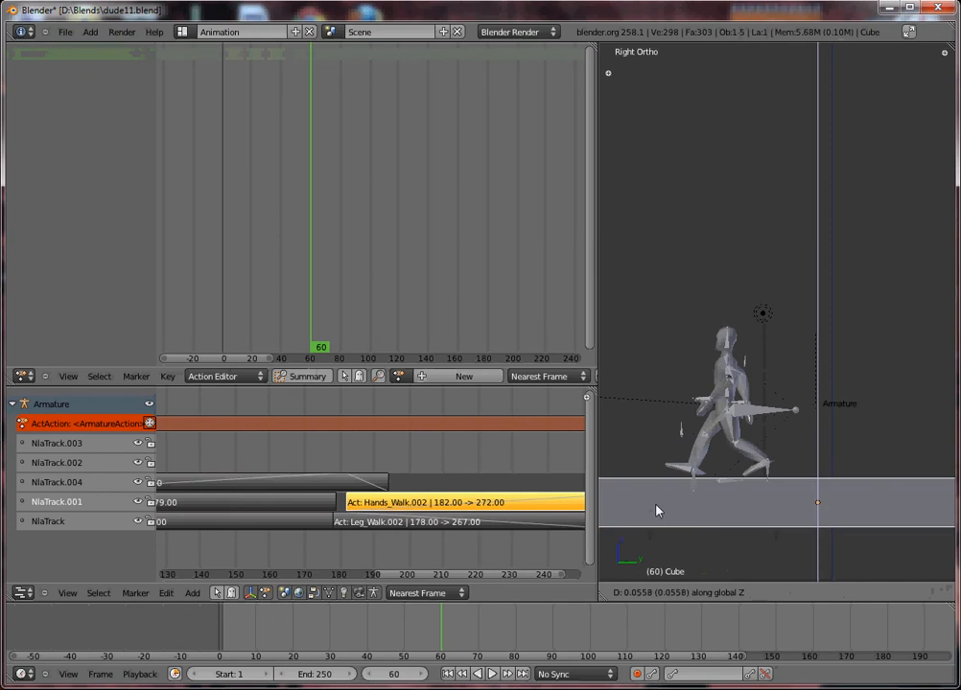
right_click(655, 508)
right_click(767, 414)
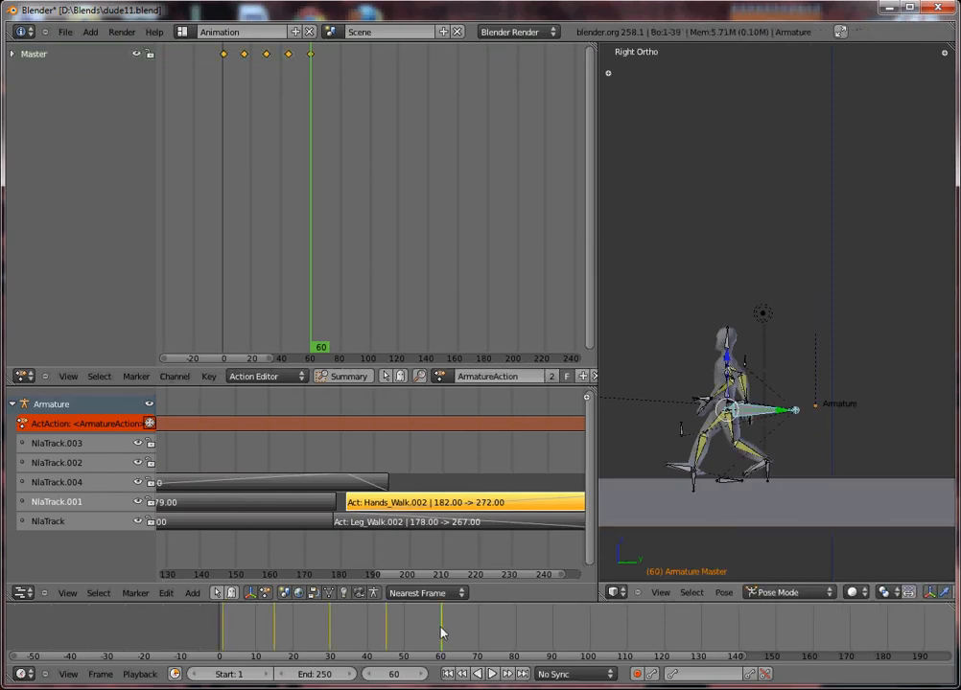
At frame 75, move the Master bone forward to match the stride and insert a Location keyframe
mouse_move(441, 633)
mouse_down()
mouse_move(219, 632)
mouse_move(381, 656)
mouse_move(441, 652)
mouse_up()
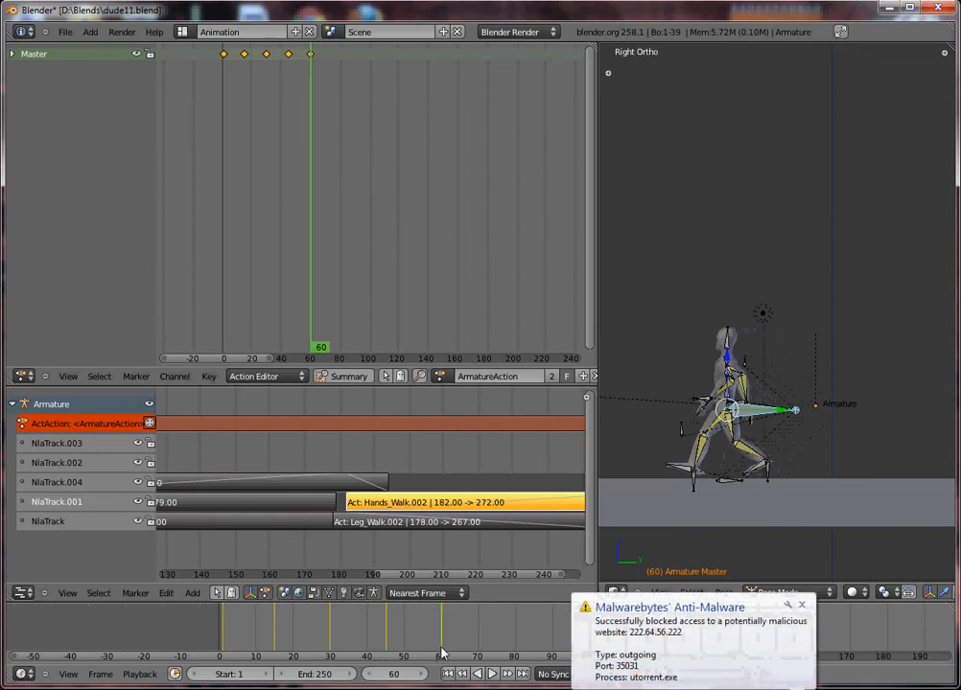
click(804, 607)
drag(440, 639, 498, 640)
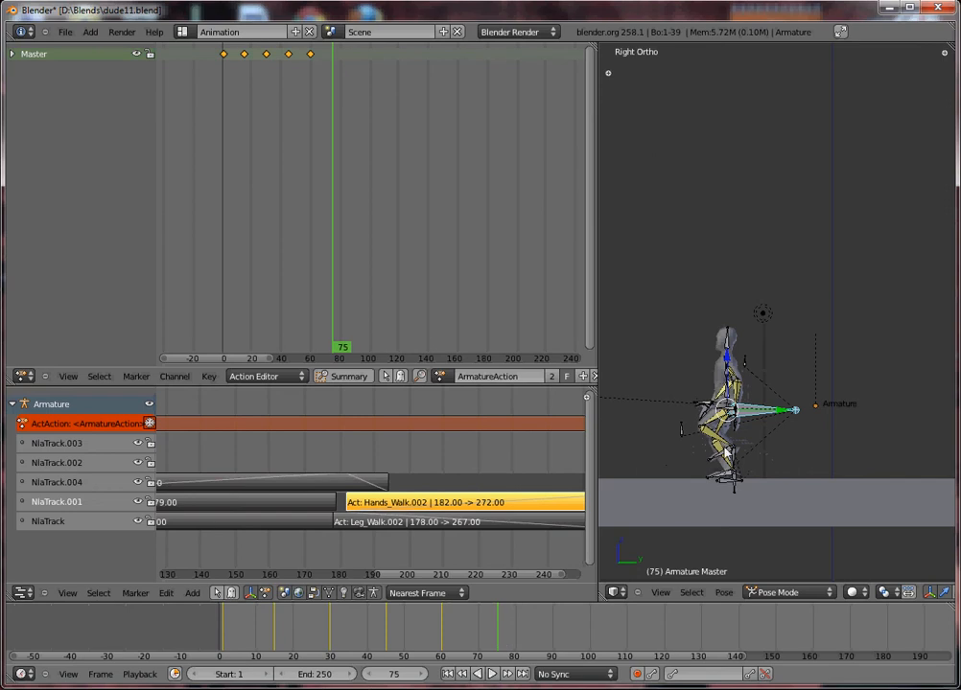
key(g)
click(689, 452)
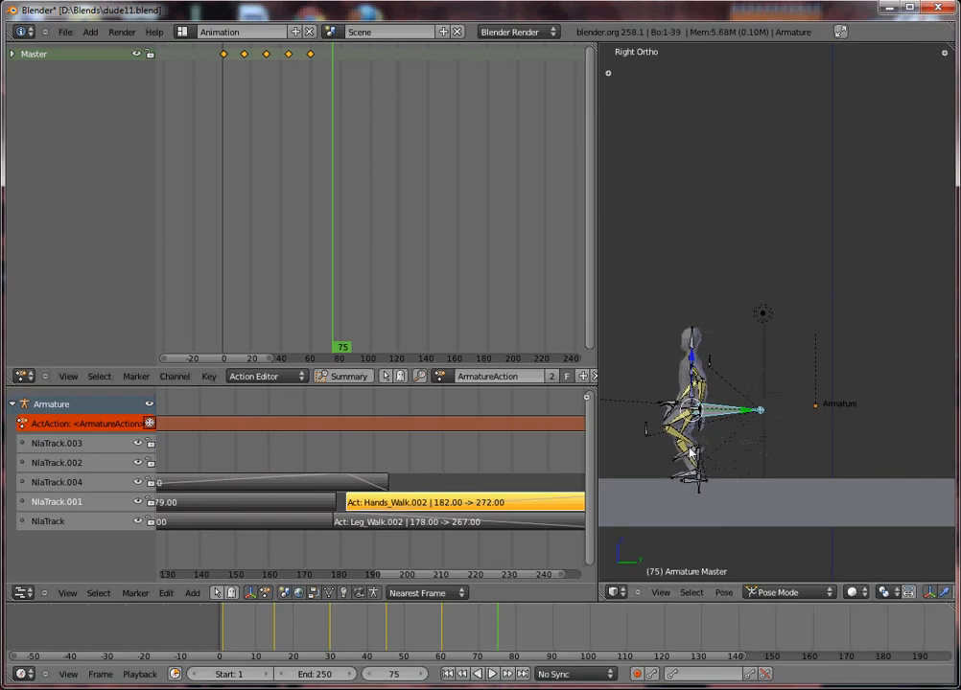
key(i)
click(689, 448)
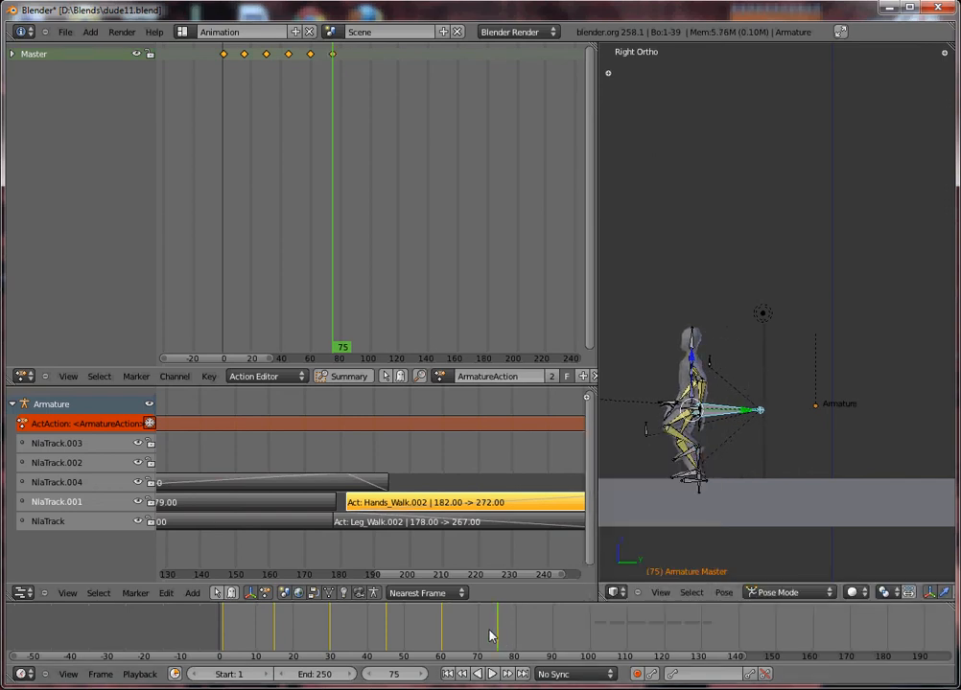
At frame 90, move the Master bone about 0.87 units forward along the ground and insert a Location keyframe
mouse_move(489, 635)
mouse_down()
mouse_move(213, 638)
mouse_move(497, 640)
mouse_up()
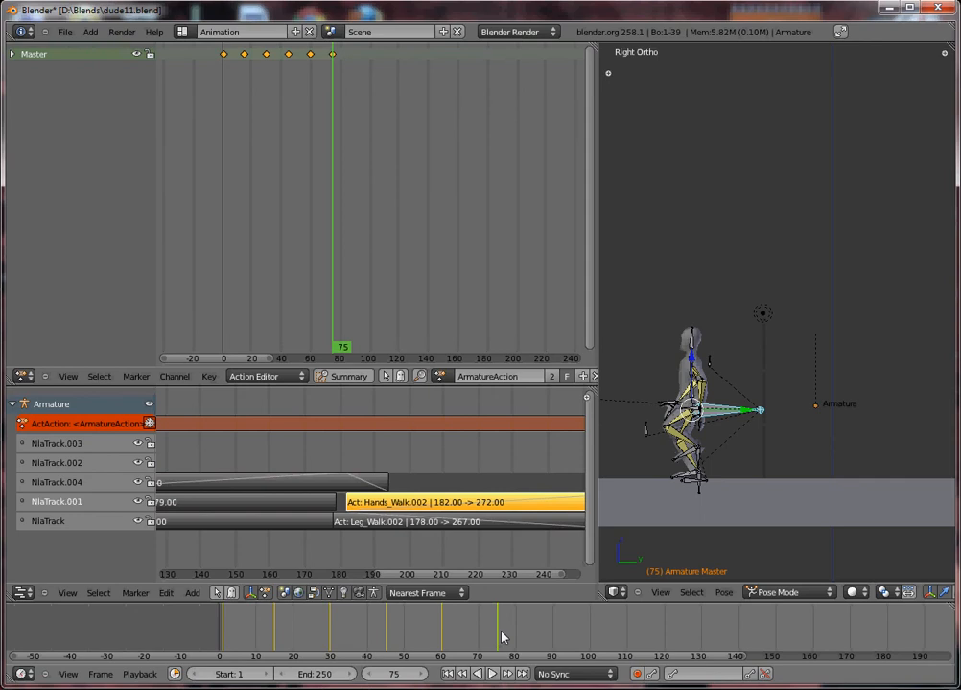
middle_drag(638, 547, 699, 543)
key(KP_3)
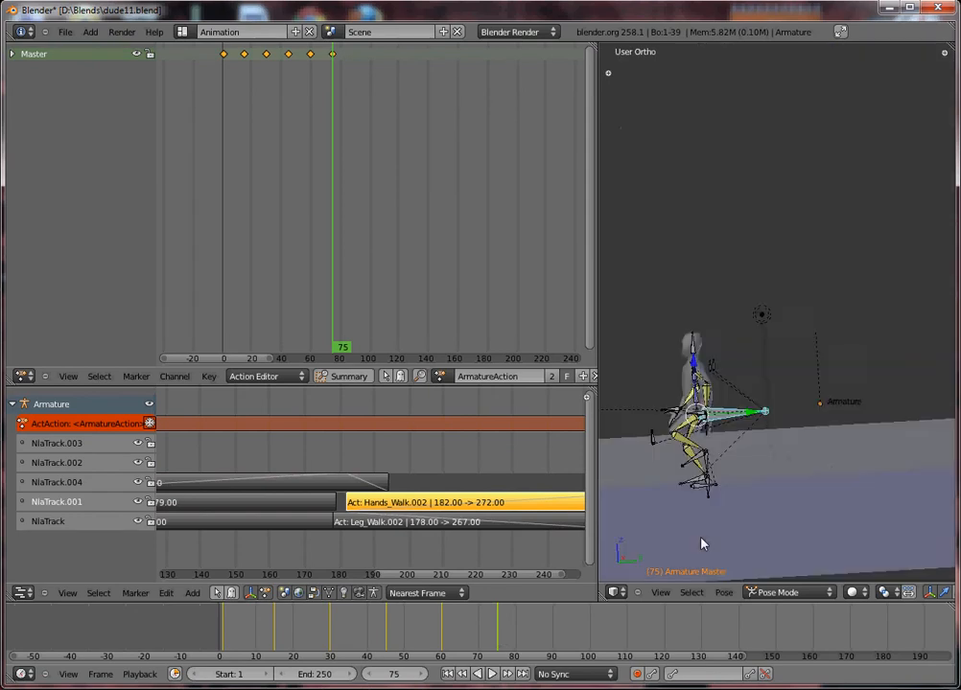
middle_drag(574, 643, 657, 643)
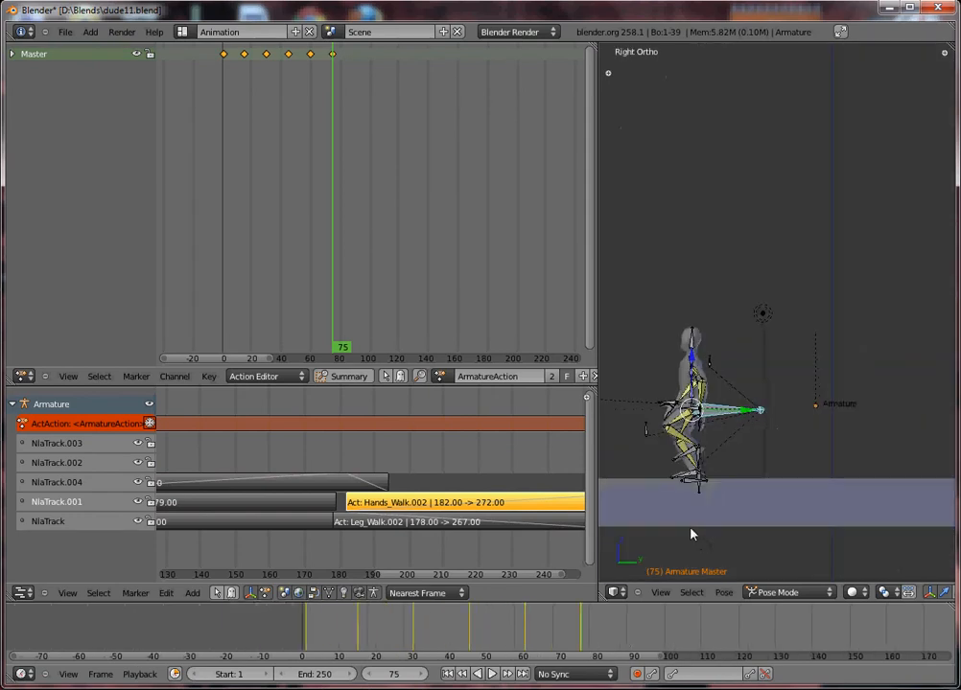
shift+middle_drag(674, 515, 823, 510)
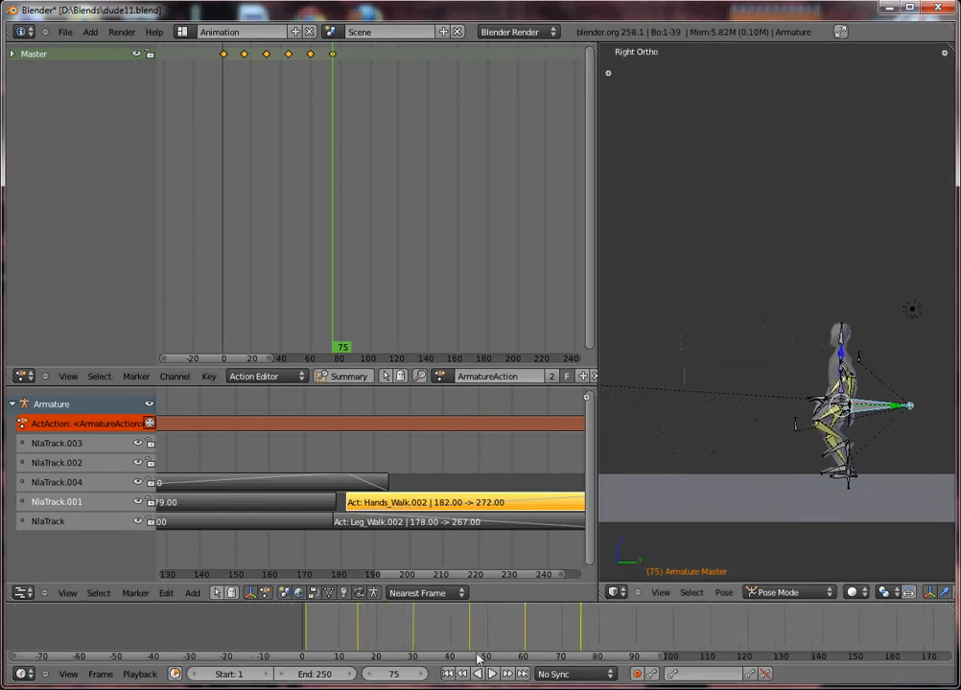
drag(582, 630, 634, 630)
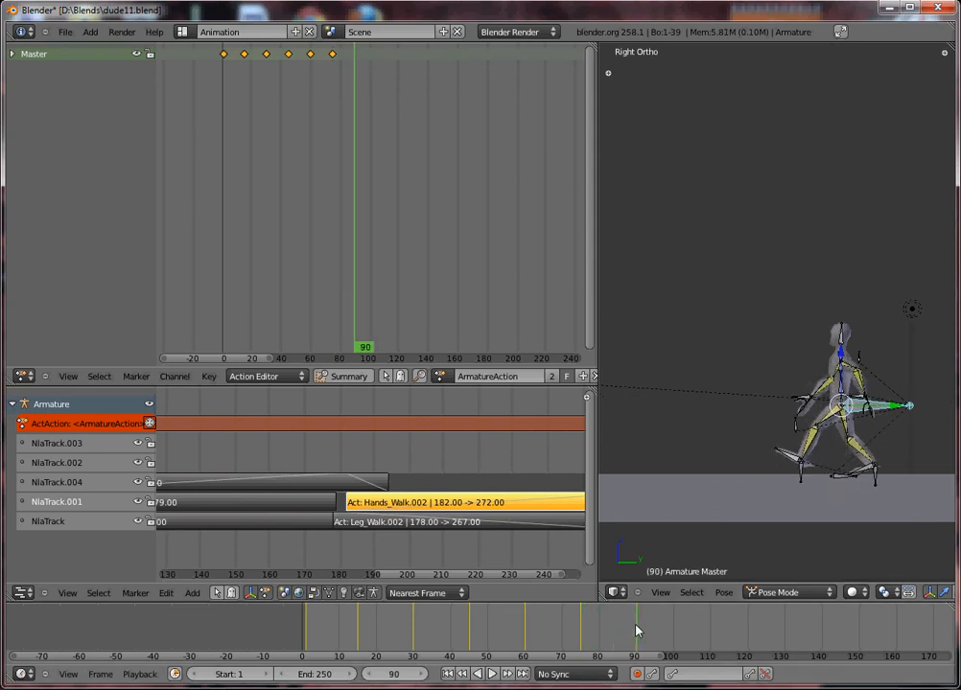
key(g)
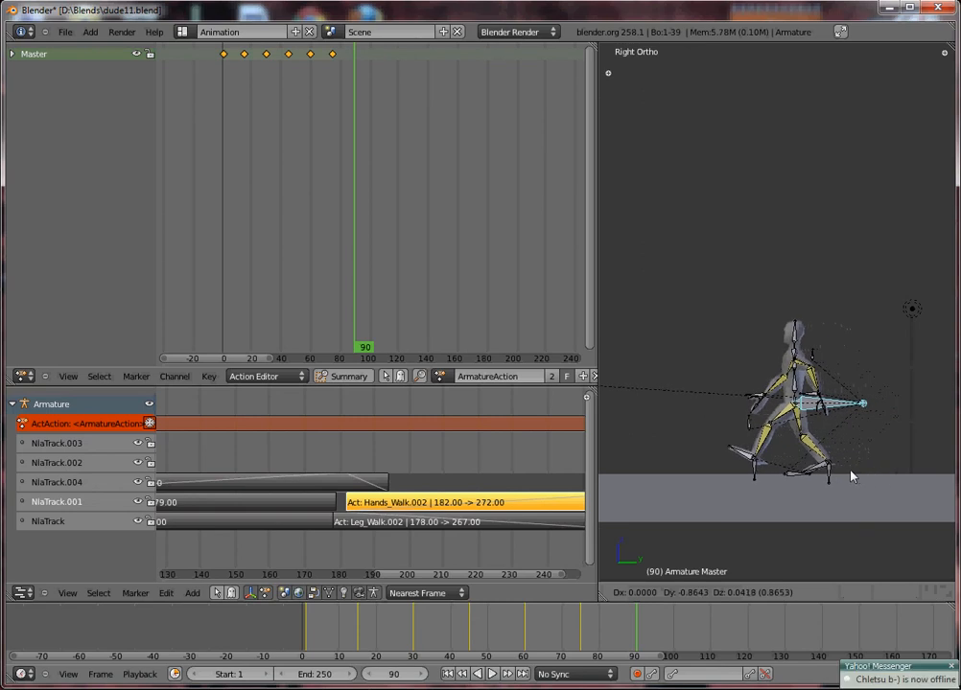
click(851, 476)
key(i)
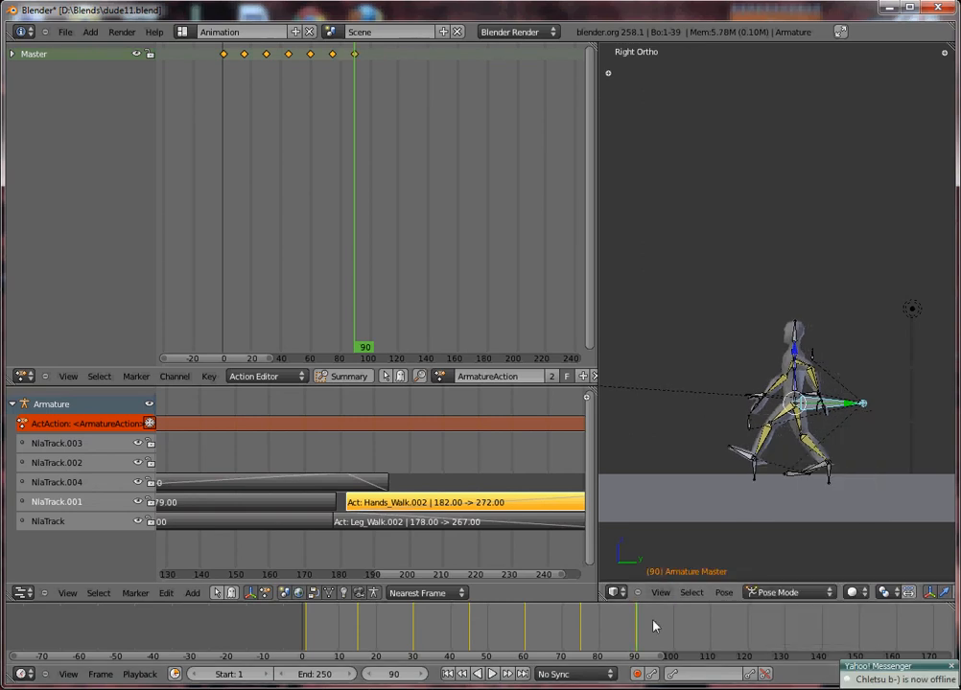
At frame 105, nudge the Master bone slightly forward and down, and insert a Location keyframe
drag(638, 628, 685, 628)
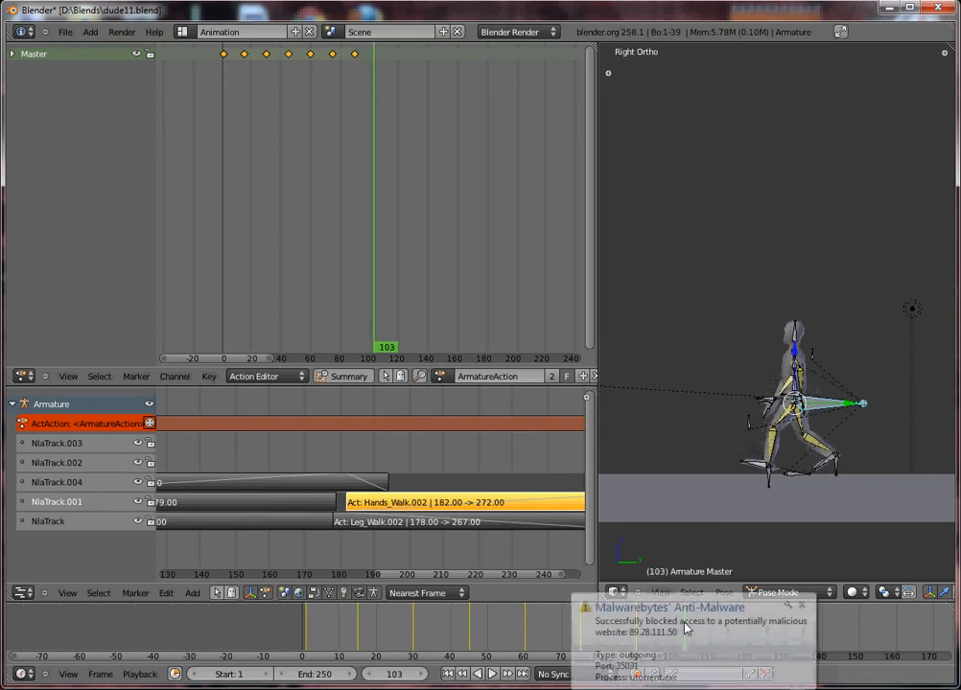
click(802, 606)
mouse_move(684, 637)
mouse_down()
mouse_move(766, 634)
mouse_move(638, 648)
mouse_move(691, 648)
mouse_up()
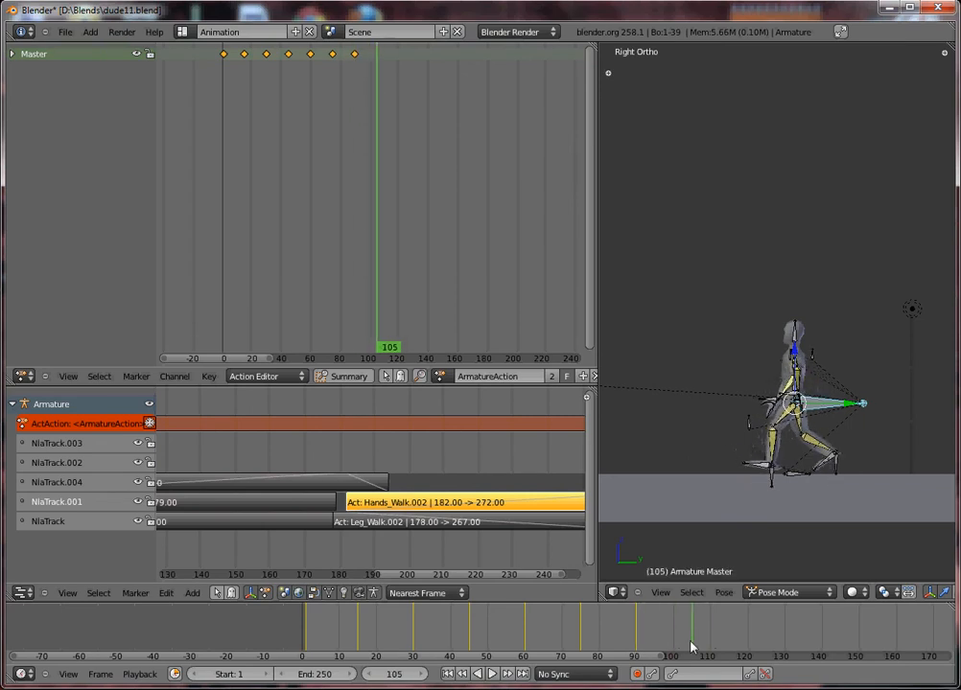
key(i)
click(821, 442)
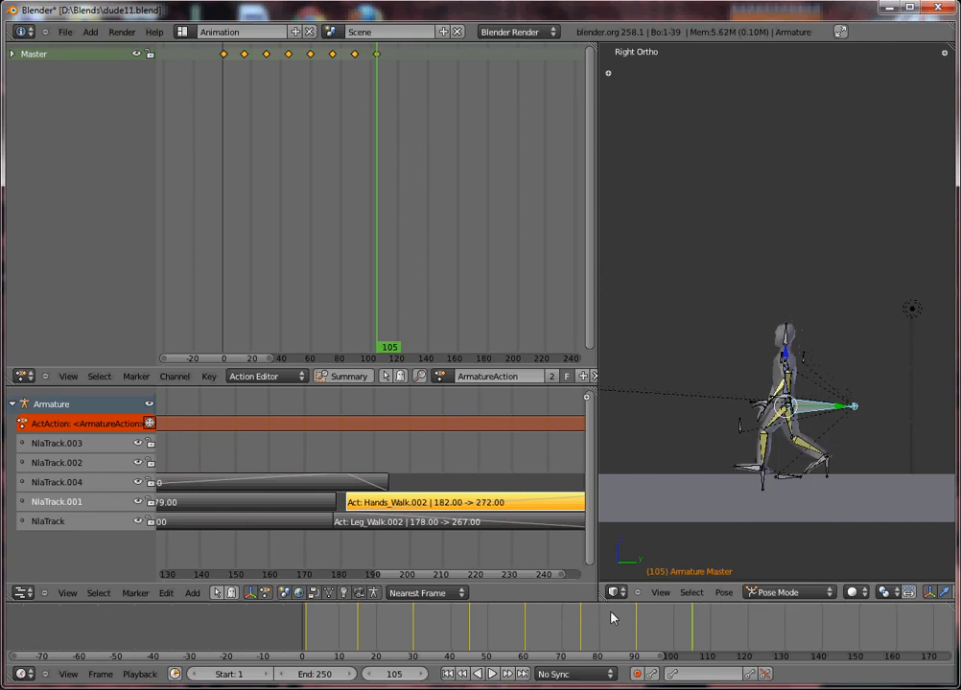
At frame 120, advance the Master bone to keep the planted foot in place and insert a Location keyframe
drag(695, 636, 751, 636)
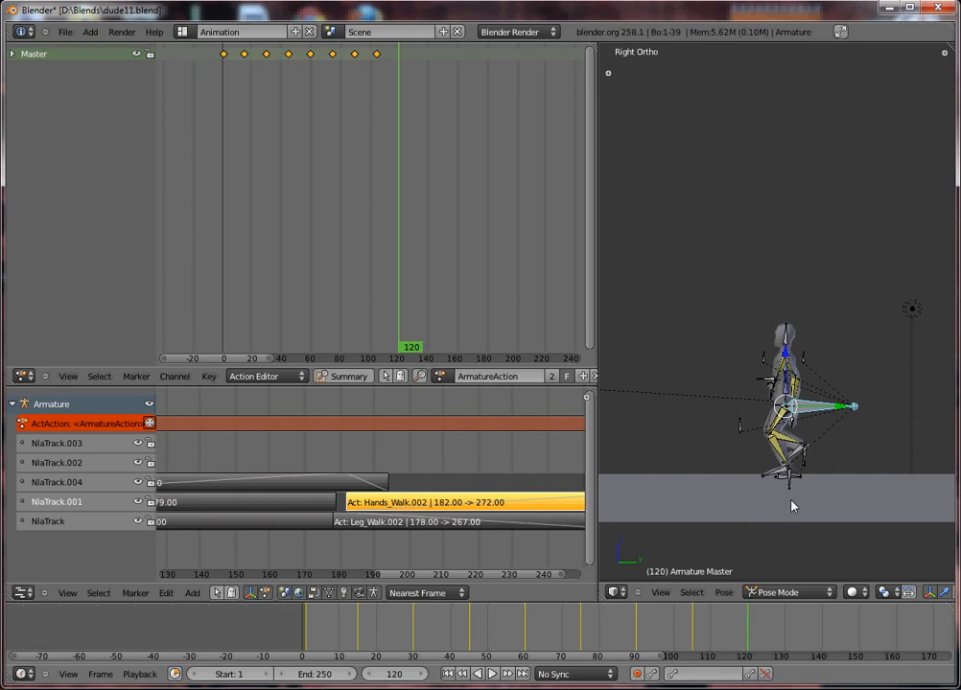
key(g)
click(755, 506)
key(i)
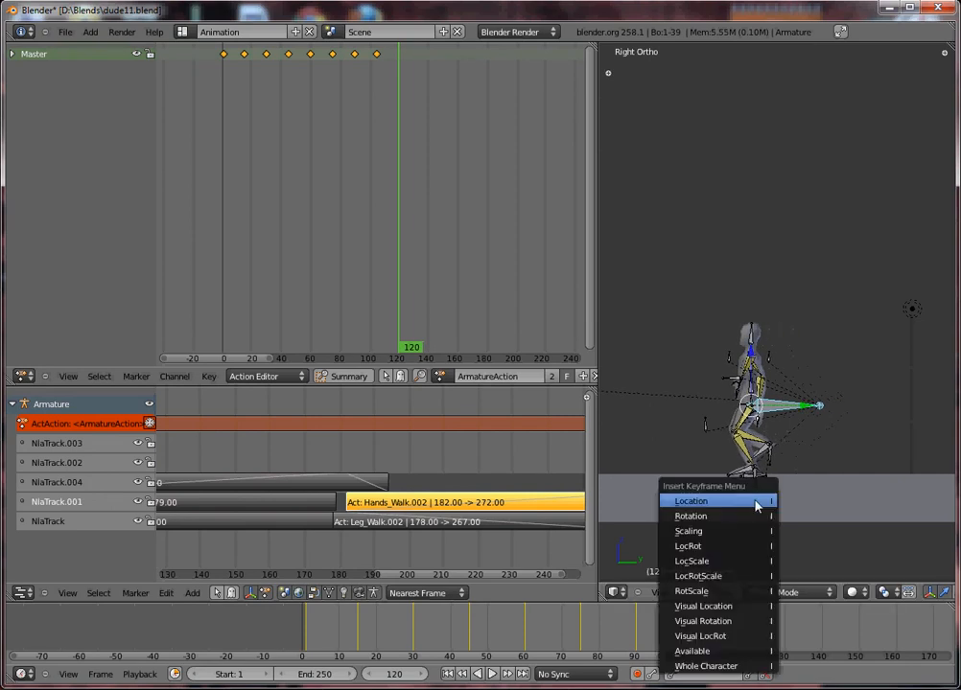
click(757, 506)
At frame 135, shift the Master bone forward by a stride and insert a Location keyframe
mouse_move(741, 632)
mouse_down()
mouse_move(203, 636)
mouse_move(748, 639)
mouse_up()
middle_drag(777, 640, 441, 639)
drag(422, 640, 470, 642)
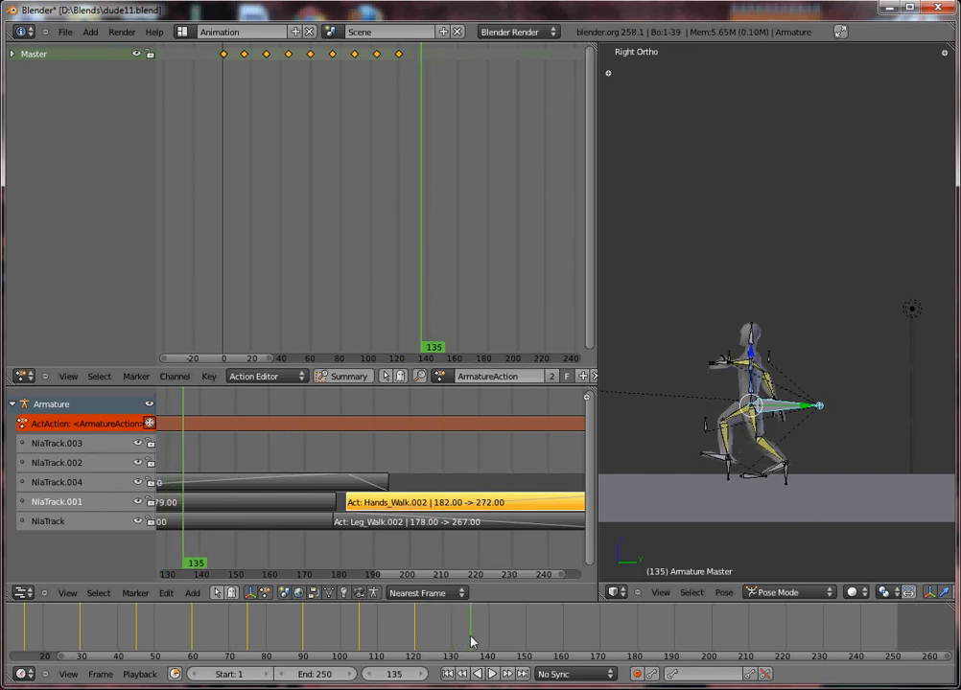
key(g)
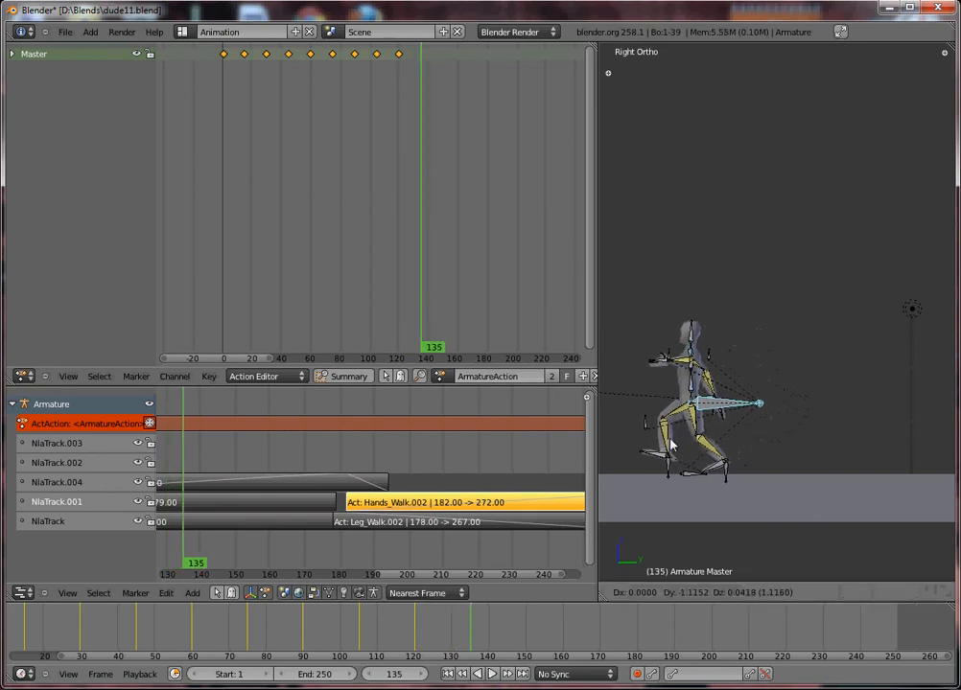
click(678, 446)
key(i)
click(677, 443)
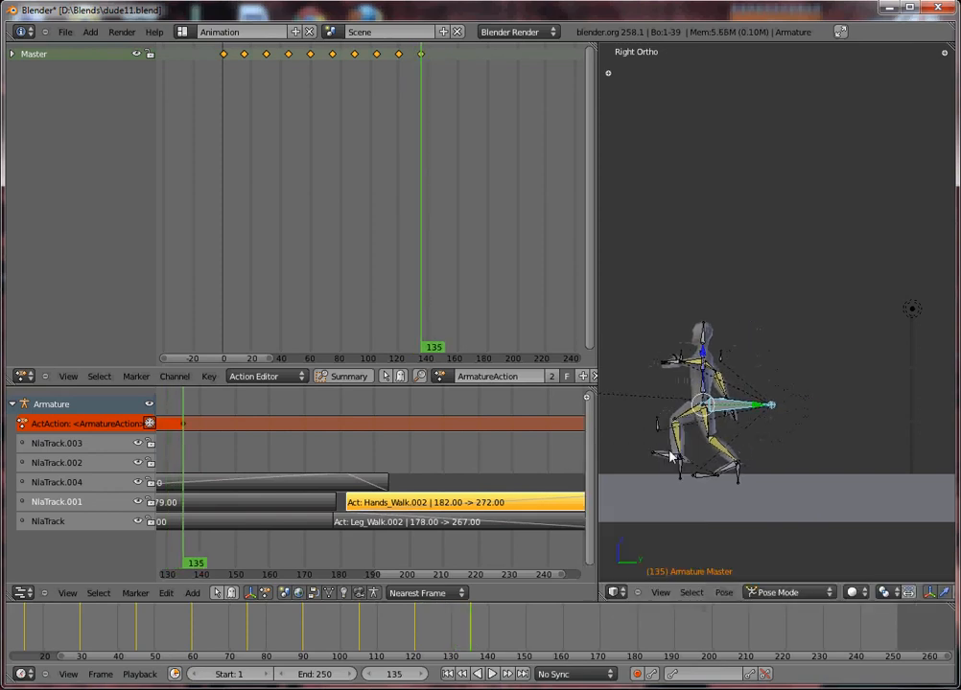
Pull the Master bone slightly back at frame 135 and replace its Location keyframe
mouse_move(470, 641)
mouse_down()
mouse_move(383, 642)
mouse_move(471, 642)
mouse_up()
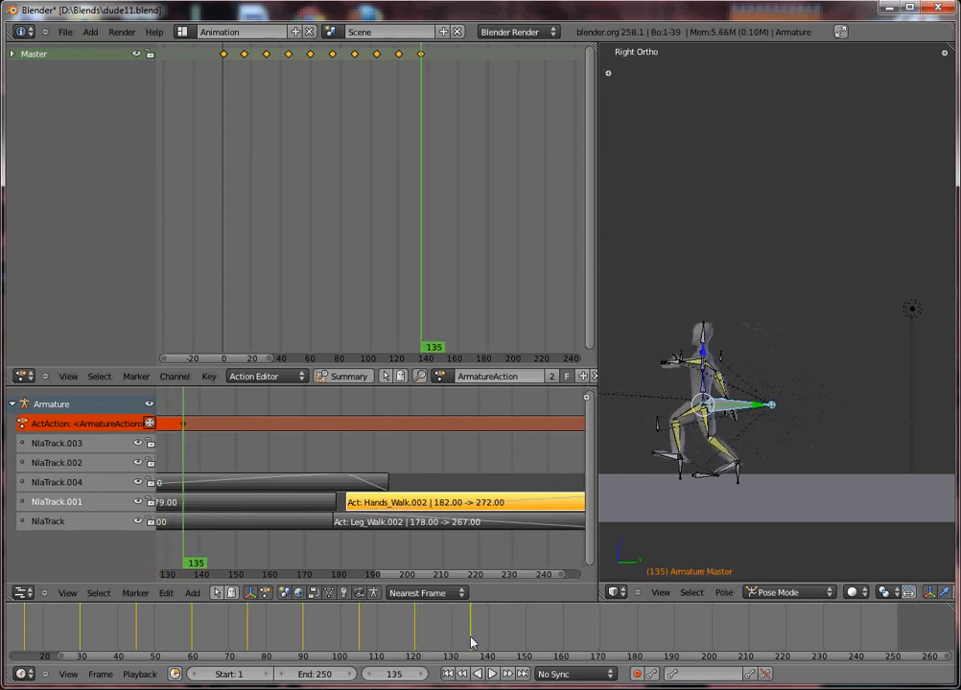
key(i)
click(751, 433)
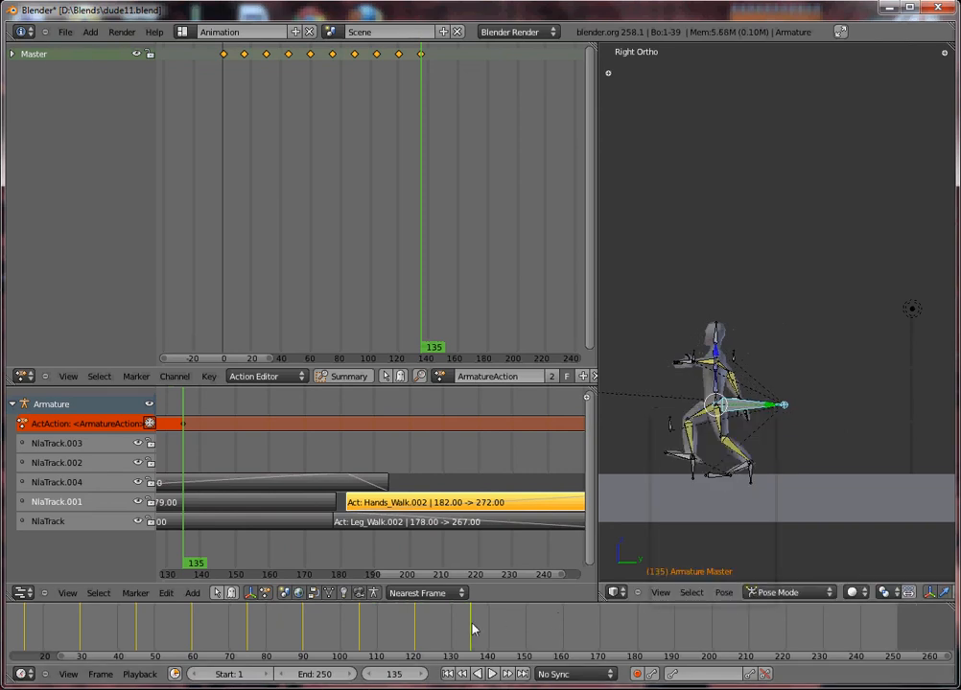
At frame 150, move the Master bone about 0.28 units forward and key its Location
drag(471, 628, 525, 628)
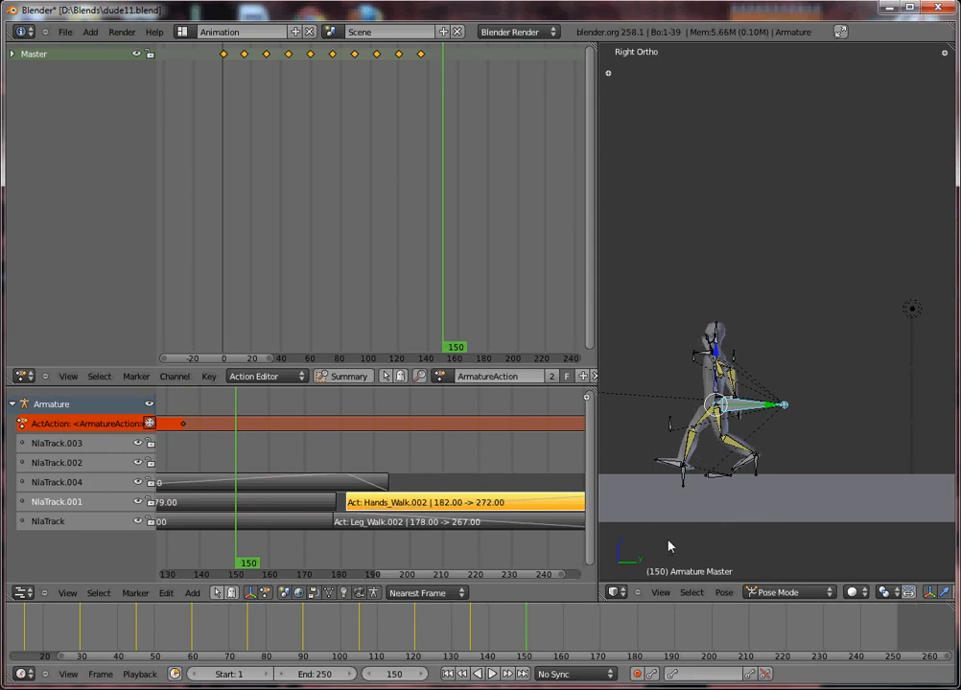
key(g)
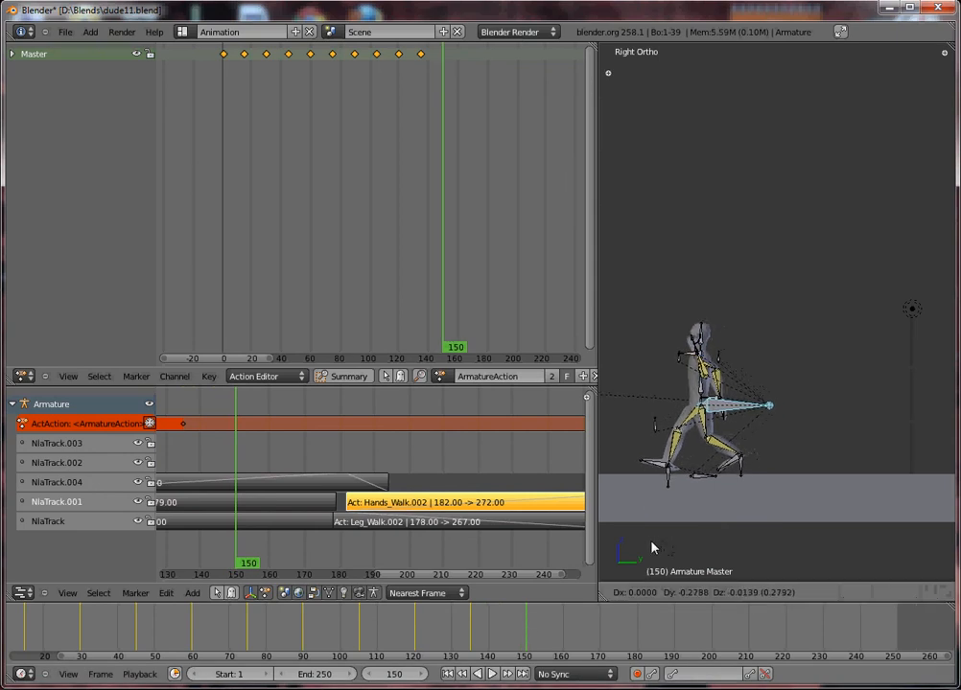
click(652, 547)
key(i)
click(578, 550)
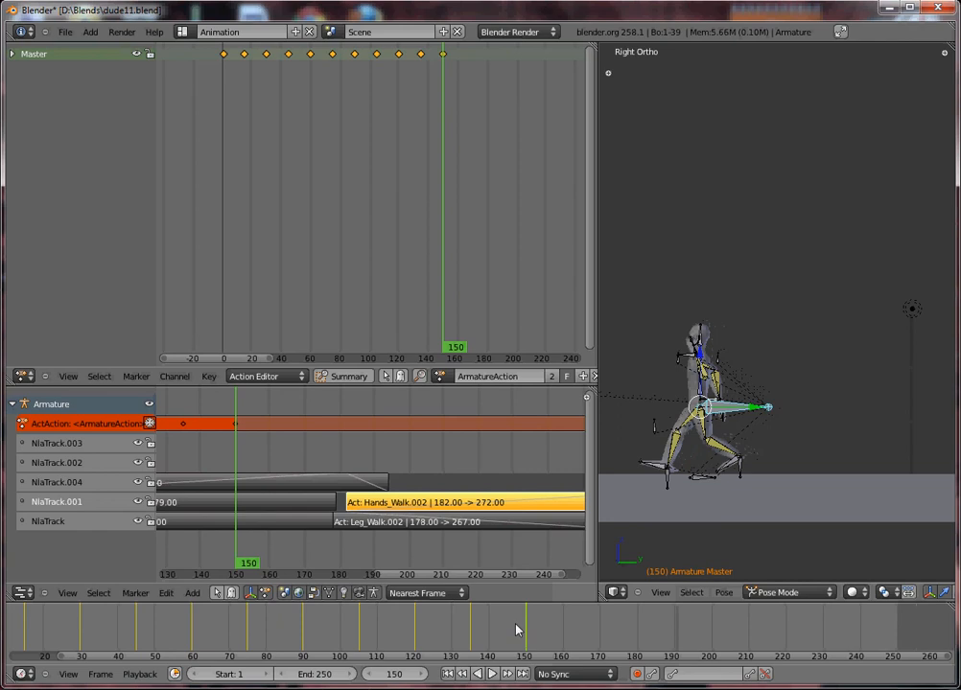
key(i)
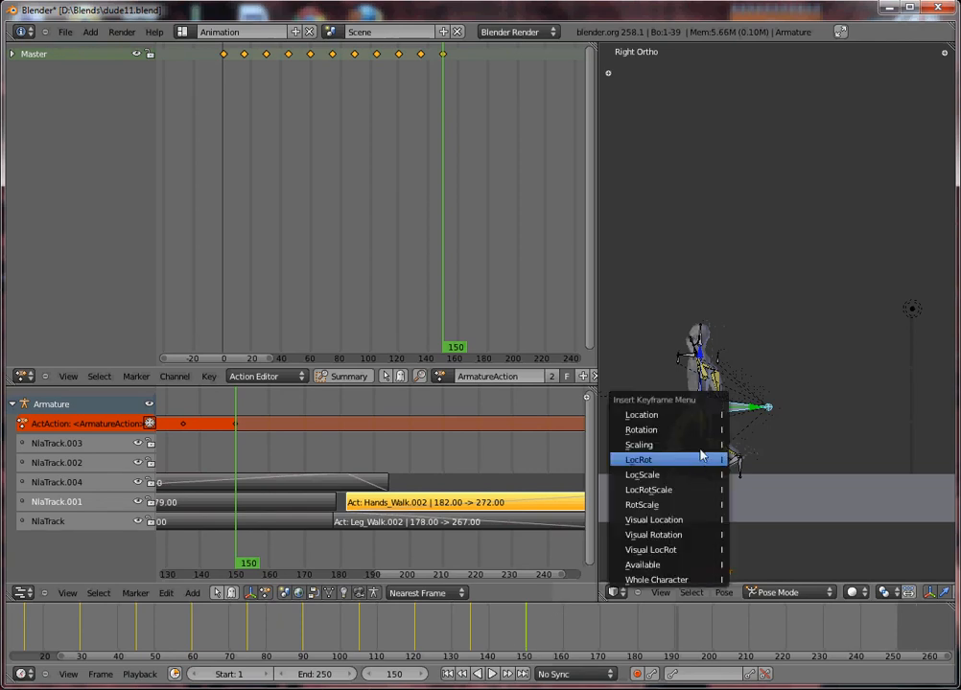
click(700, 416)
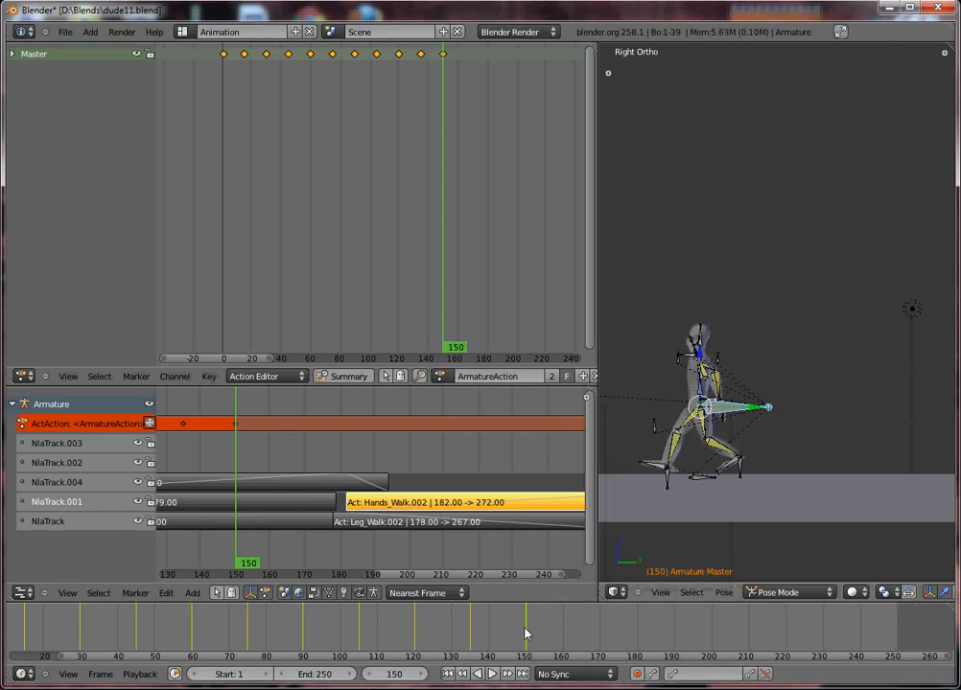
At frame 165, move the Master bone about 0.8 units forward and insert a Location keyframe
drag(485, 635, 582, 645)
key(g)
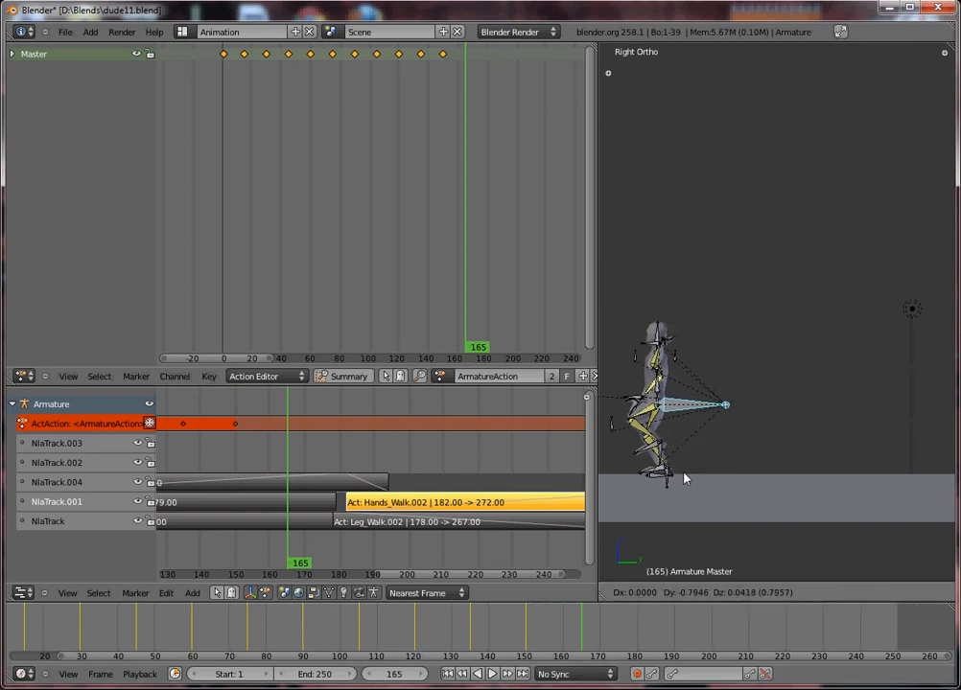
click(685, 478)
key(i)
middle_drag(658, 493, 746, 498)
key(KP_3)
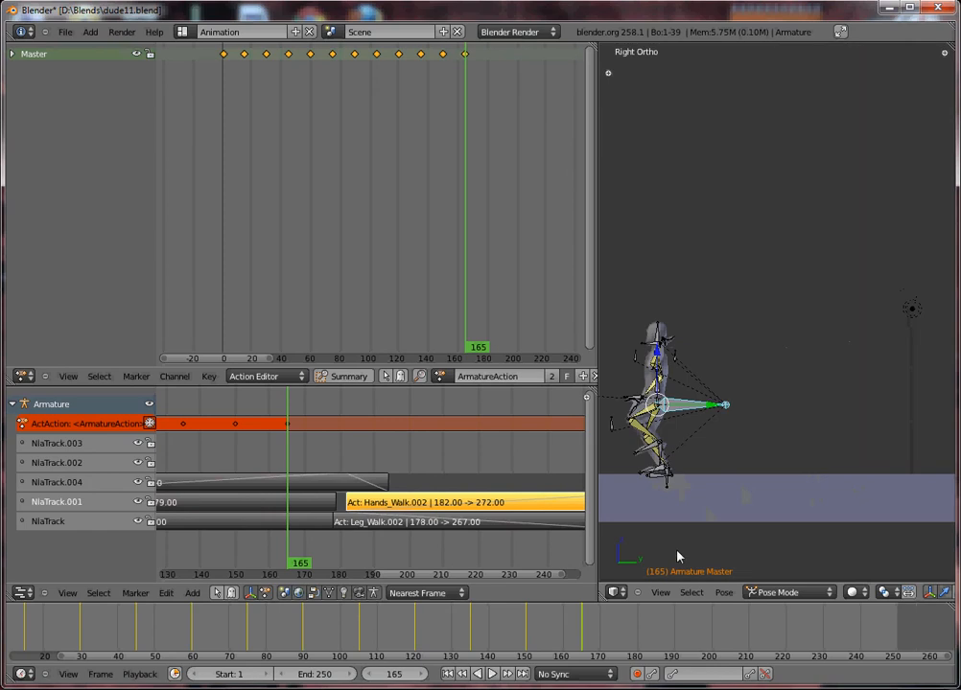
At frame 180, move the Master bone about 0.33 units forward and insert a Location keyframe
scroll(636, 560, down, 2)
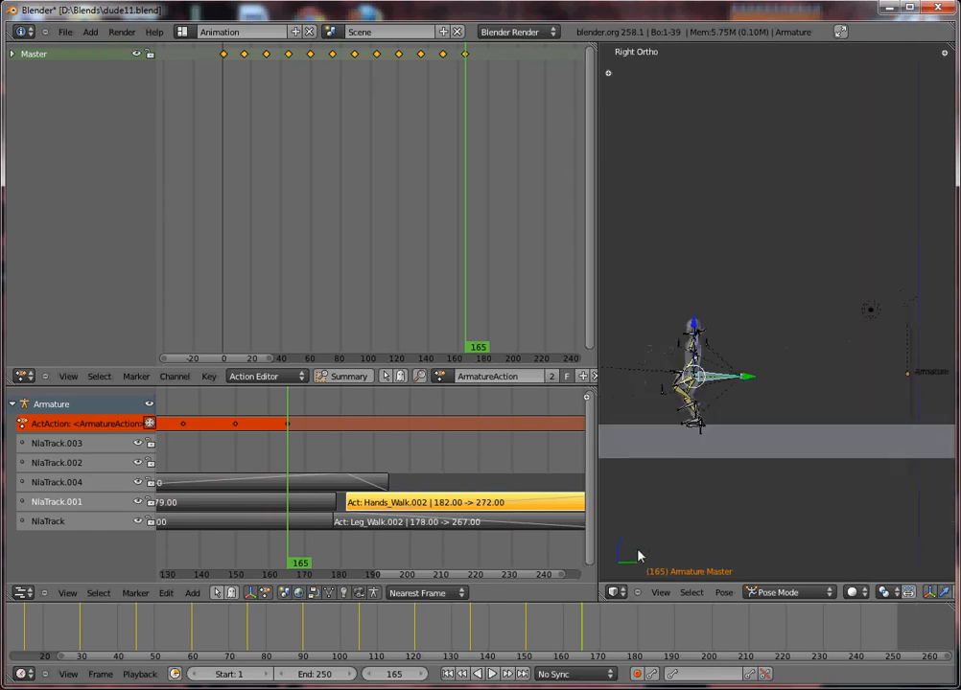
shift+middle_drag(679, 468, 765, 438)
scroll(768, 428, up, 3)
scroll(764, 476, up, 4)
scroll(764, 475, down, 11)
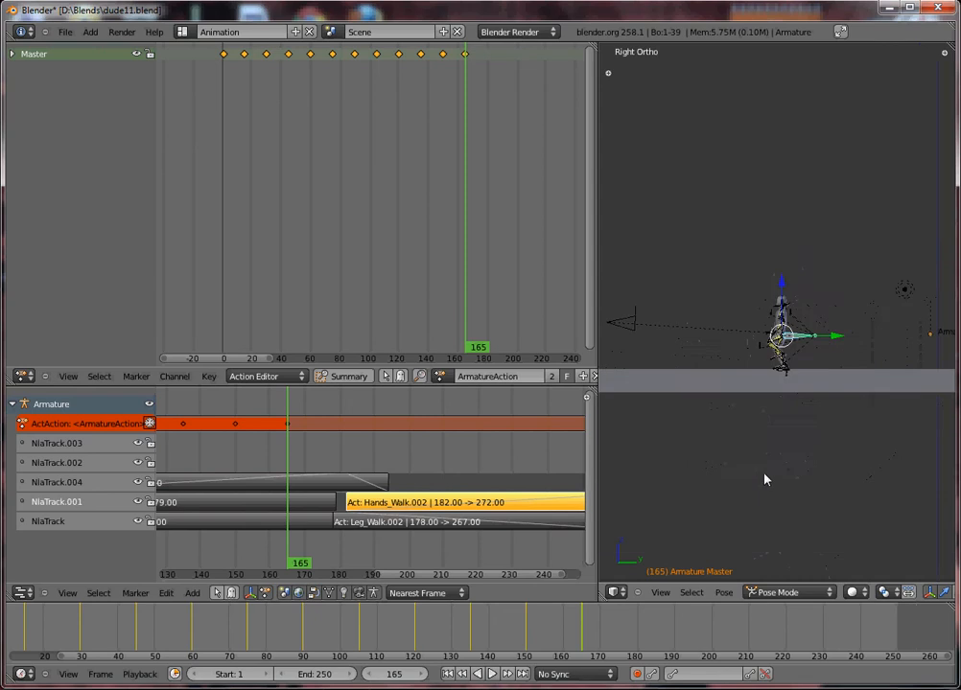
scroll(772, 418, up, 5)
scroll(773, 418, up, 3)
shift+middle_drag(757, 490, 766, 470)
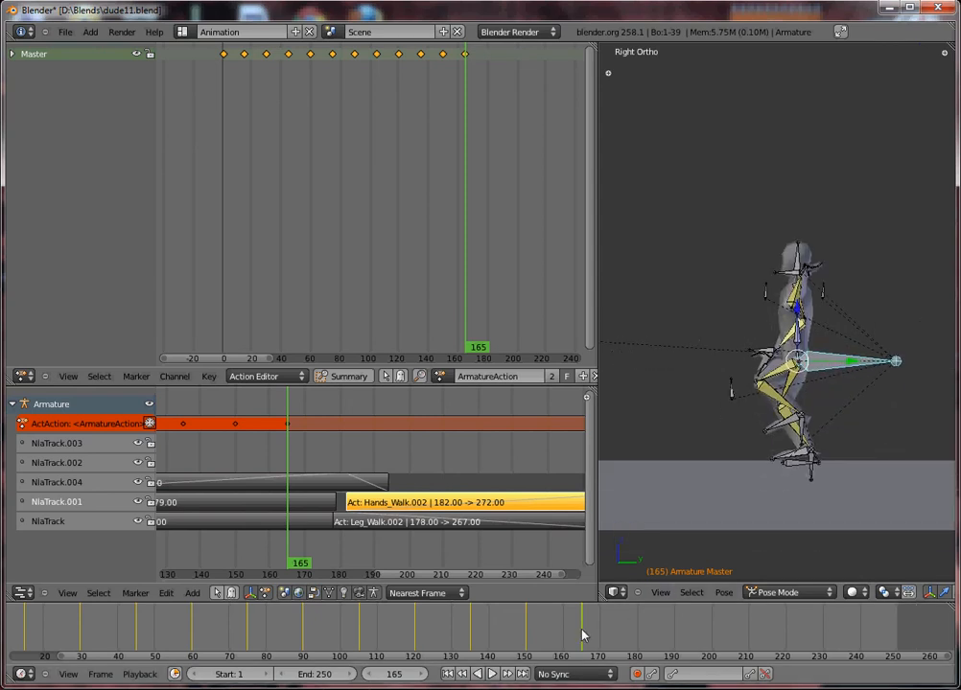
drag(580, 632, 639, 640)
key(g)
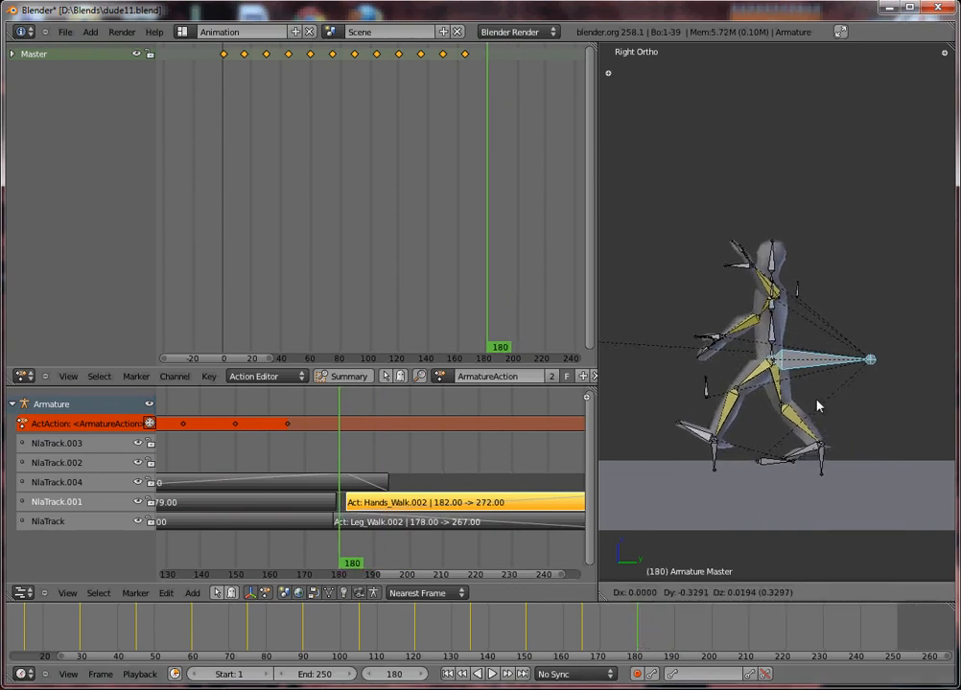
click(817, 401)
key(i)
click(772, 399)
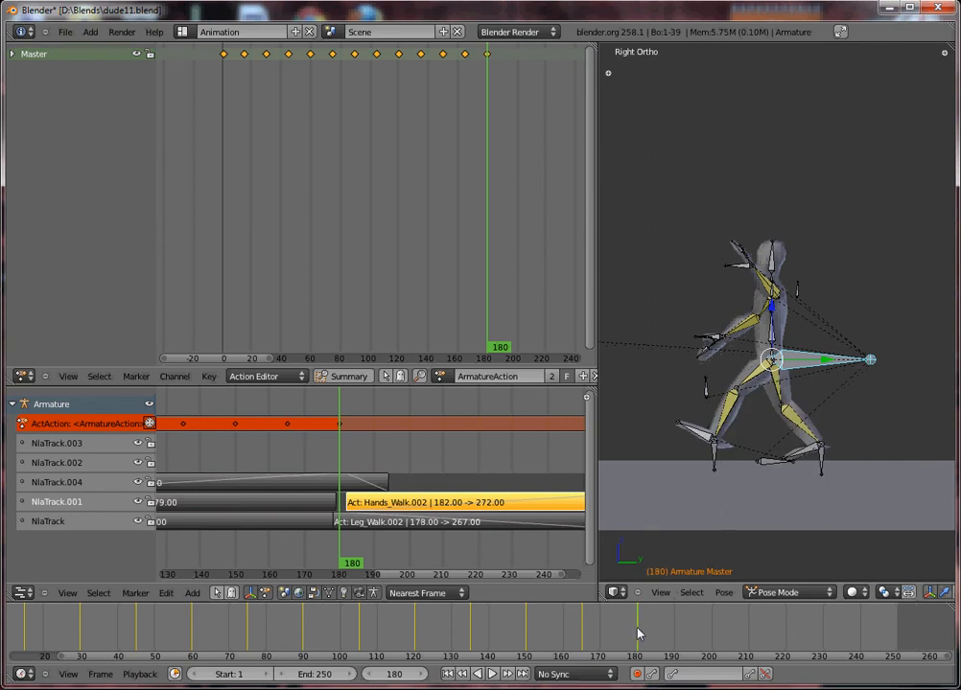
At frame 195, move the Master bone slightly forward and insert a Location keyframe
drag(638, 632, 693, 644)
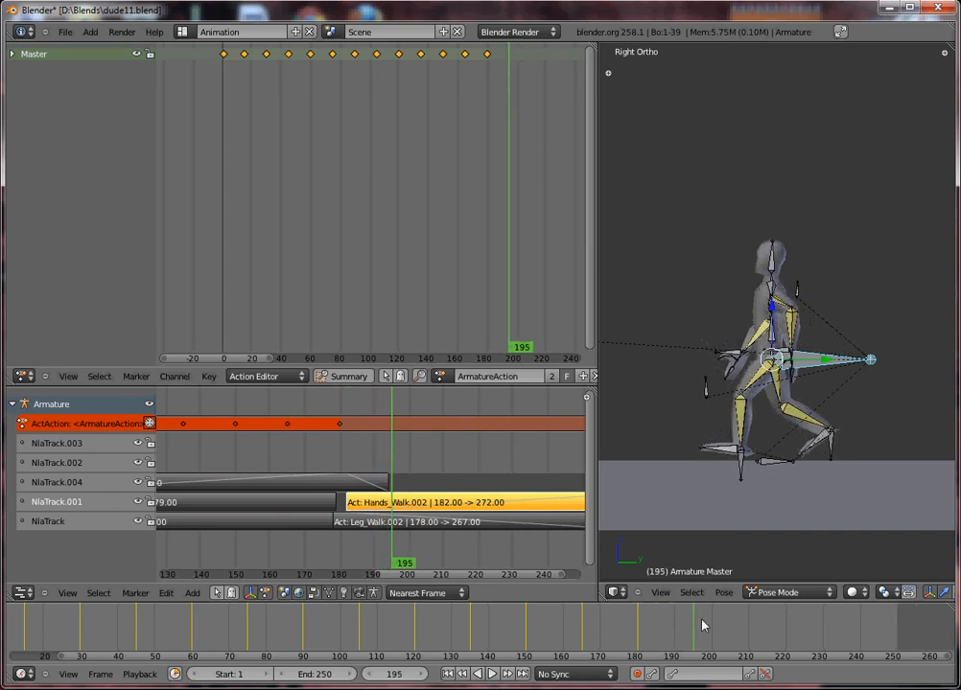
key(g)
click(732, 507)
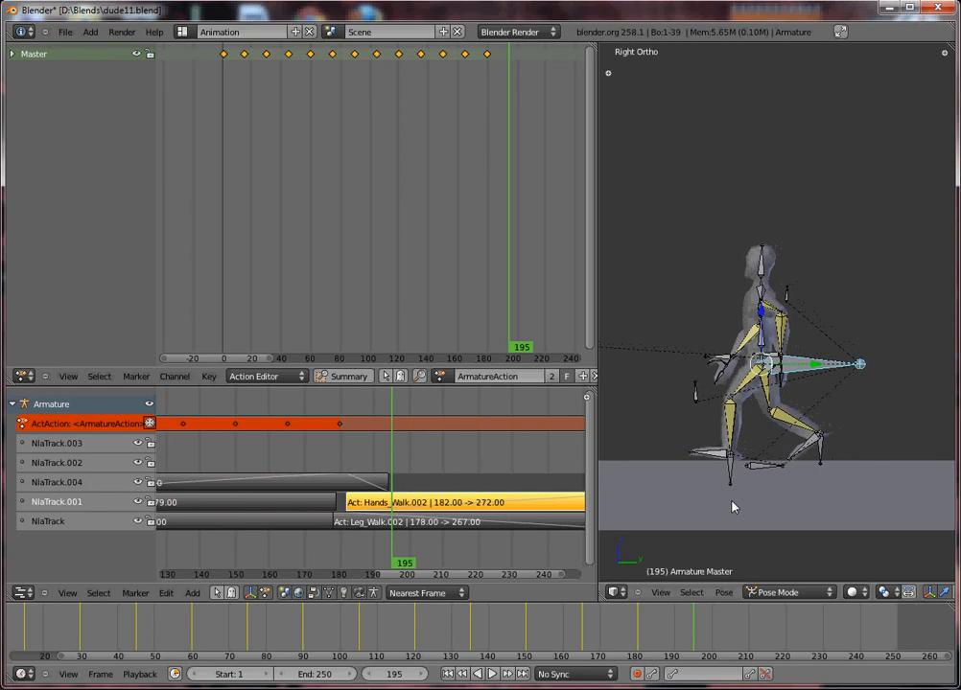
key(i)
click(735, 501)
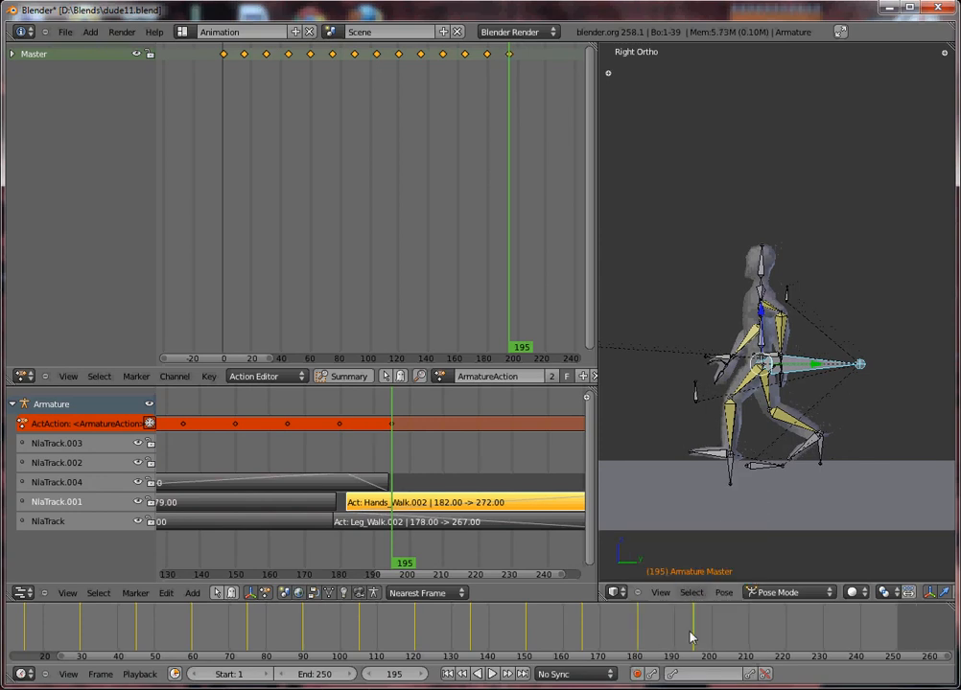
At frame 210, shift the Master bone further forward along the ground and insert a Location keyframe
drag(698, 632, 748, 633)
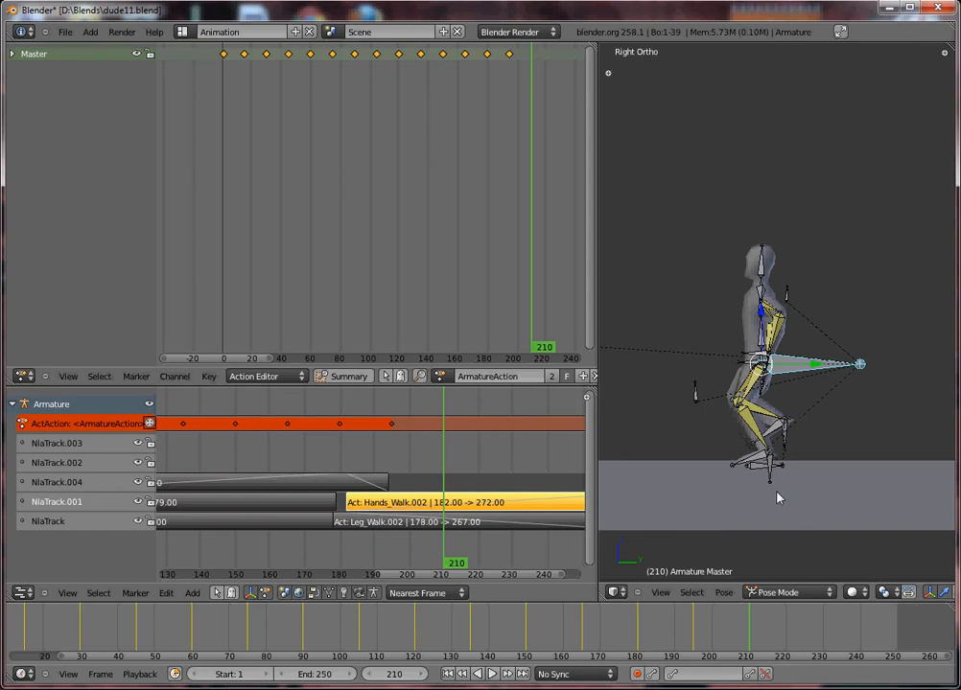
key(g)
click(741, 490)
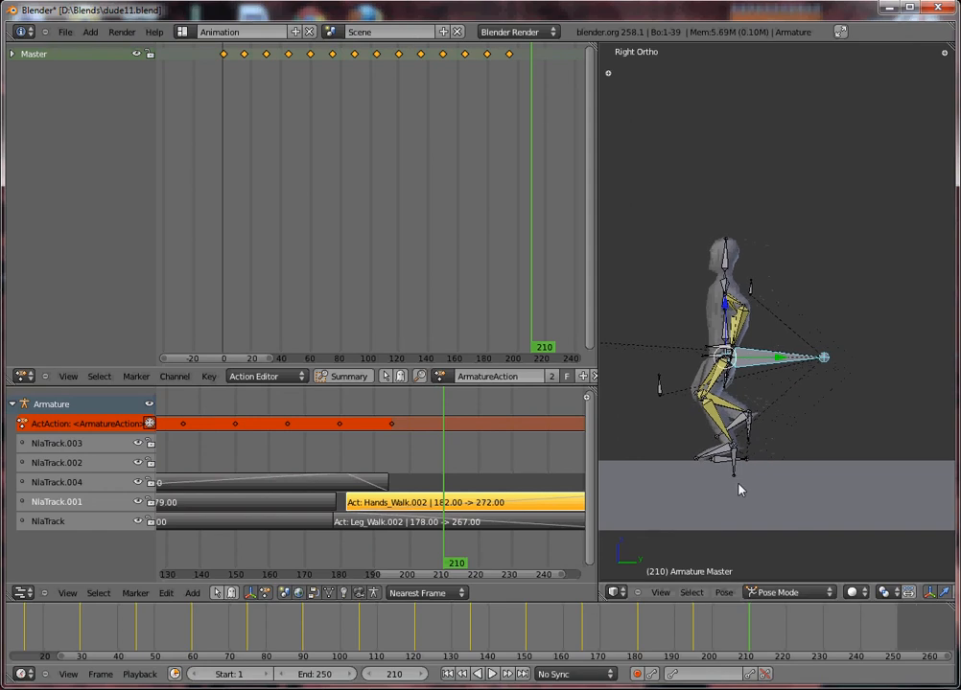
key(i)
click(739, 487)
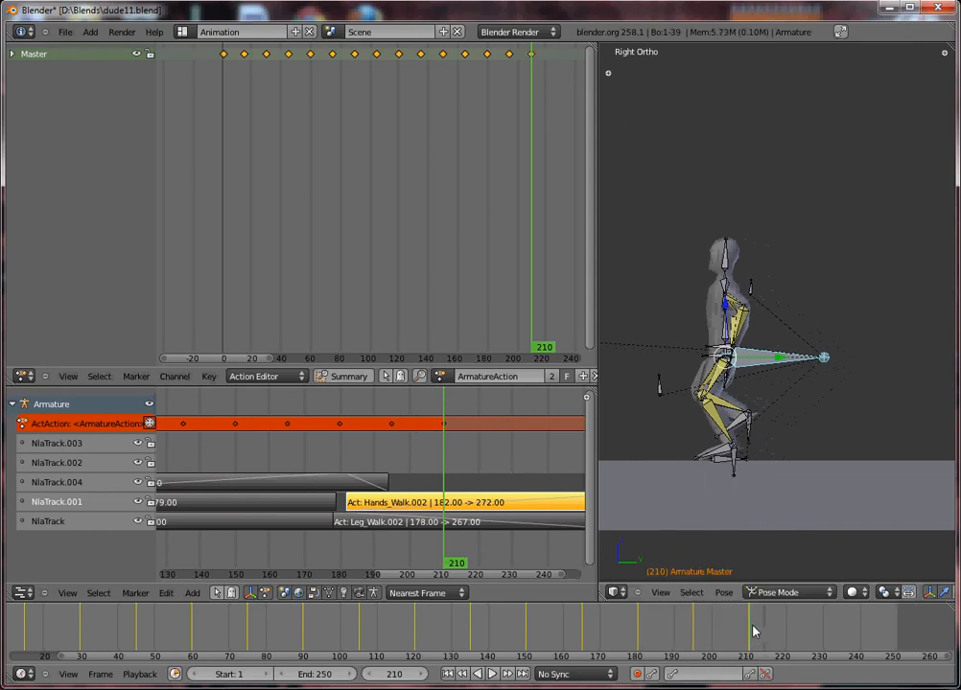
At frame 225, move the Master bone about 0.51 units forward and insert a Location keyframe
drag(752, 631, 805, 633)
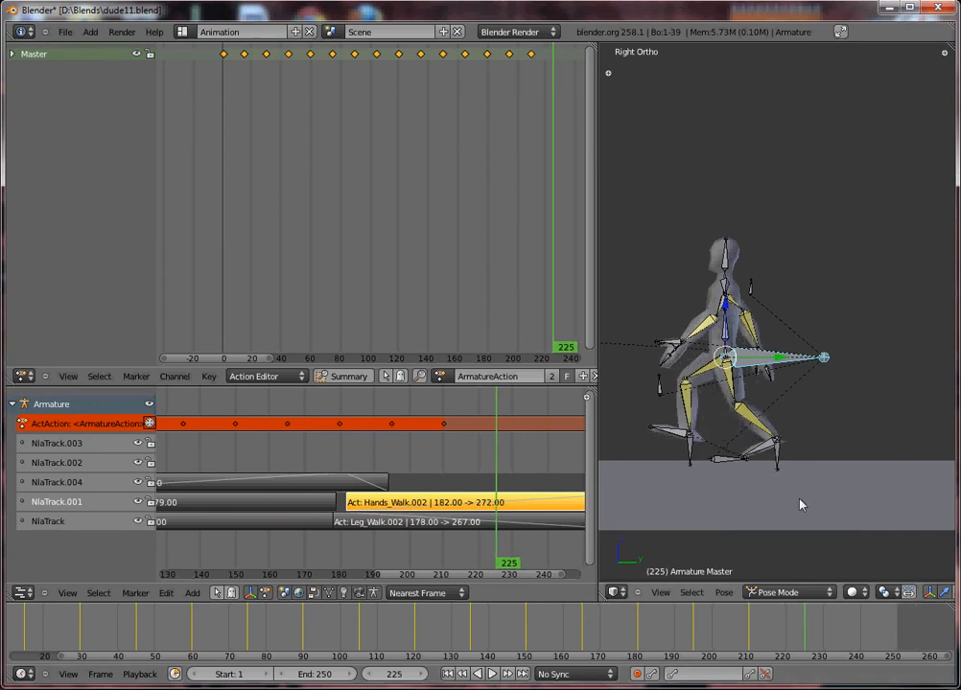
key(g)
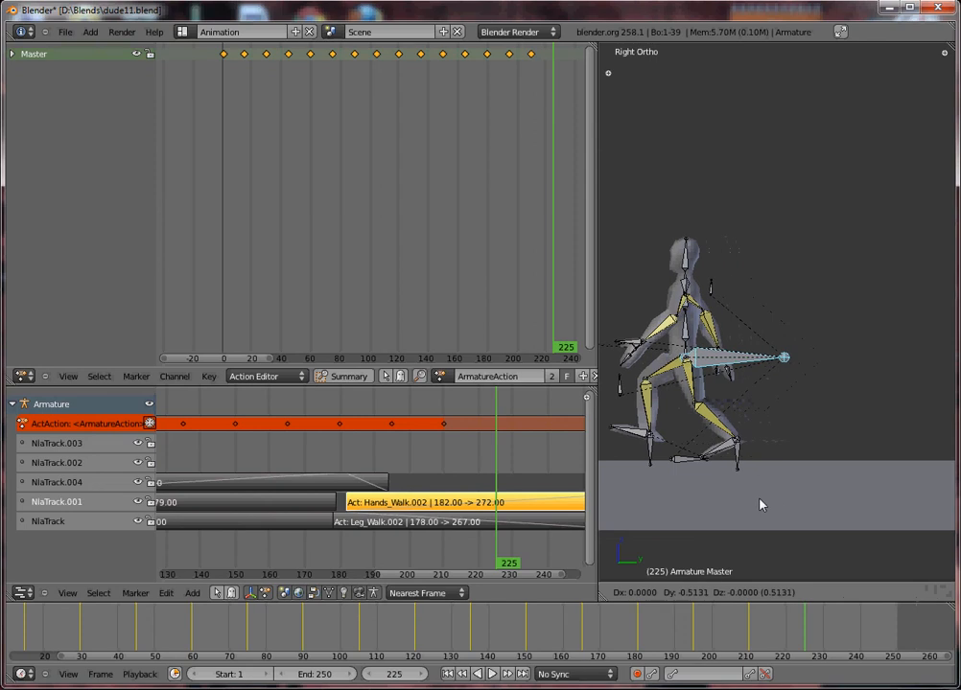
click(759, 506)
key(i)
click(753, 508)
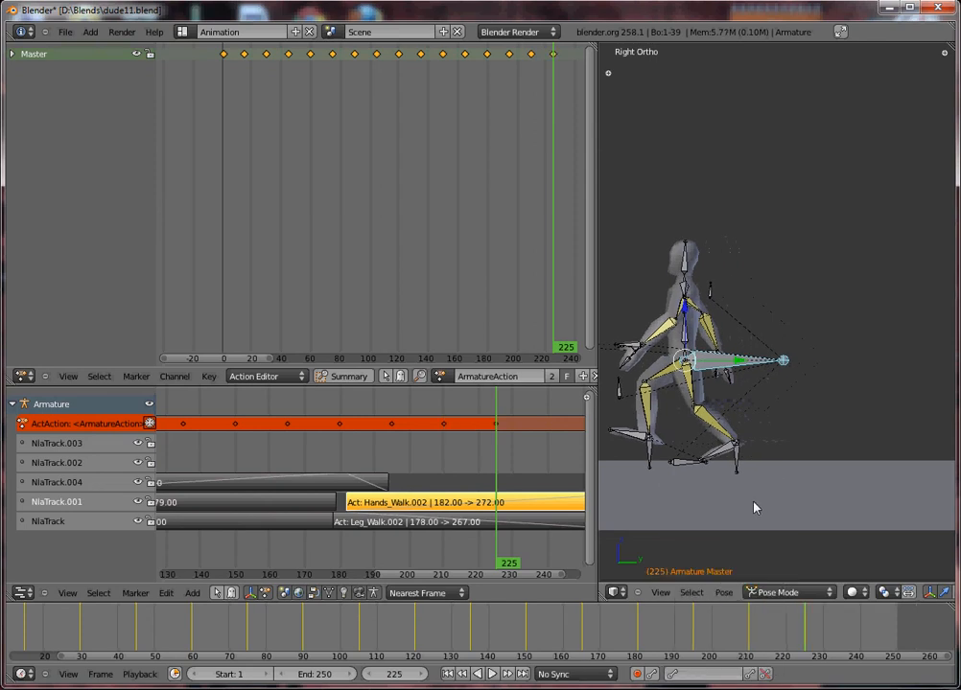
At frame 240, move the Master bone about 0.18 units forward and insert a Location keyframe
middle_drag(753, 508, 792, 438)
key(KP_3)
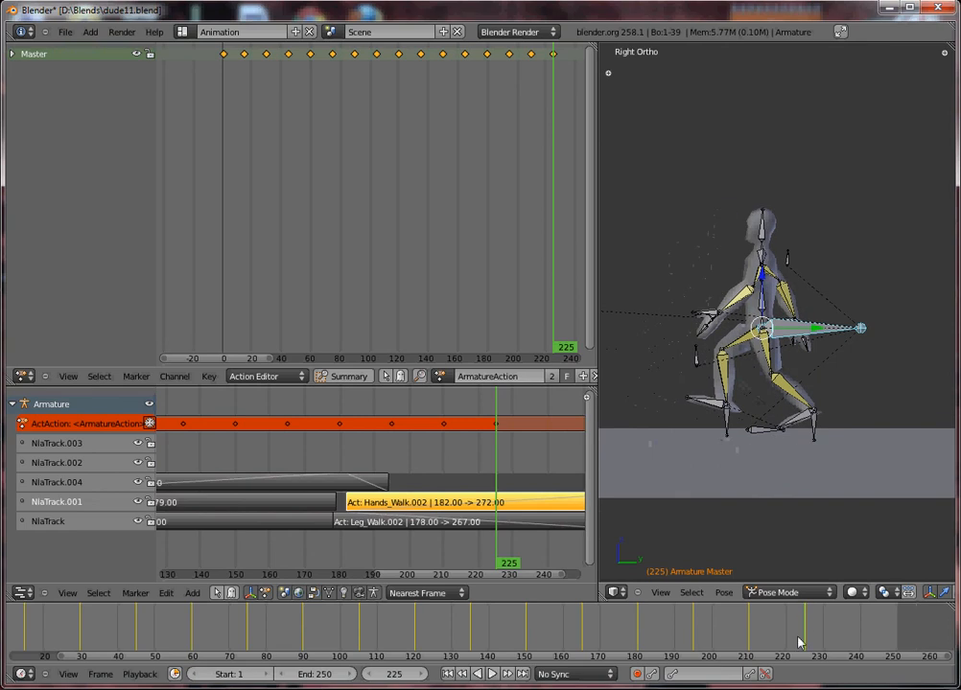
middle_drag(801, 643, 690, 647)
drag(690, 647, 749, 648)
key(g)
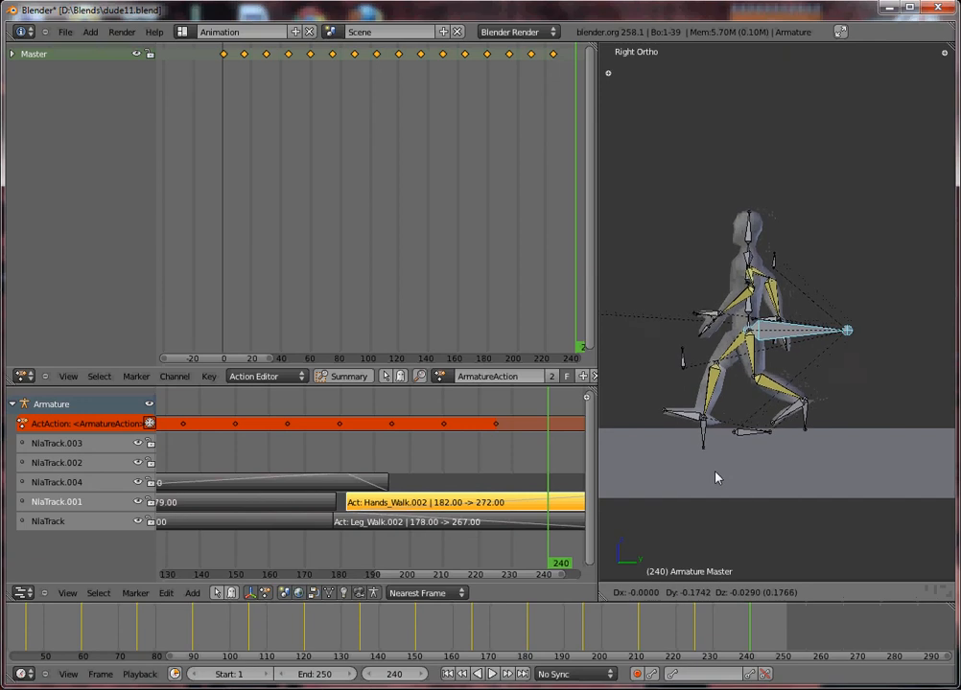
click(714, 479)
key(i)
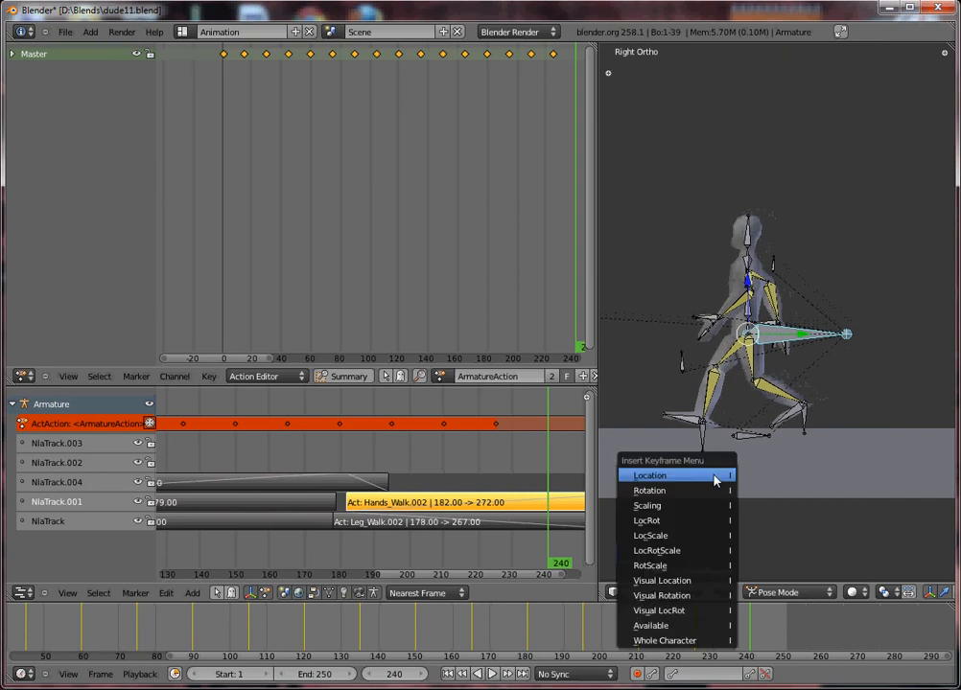
click(714, 475)
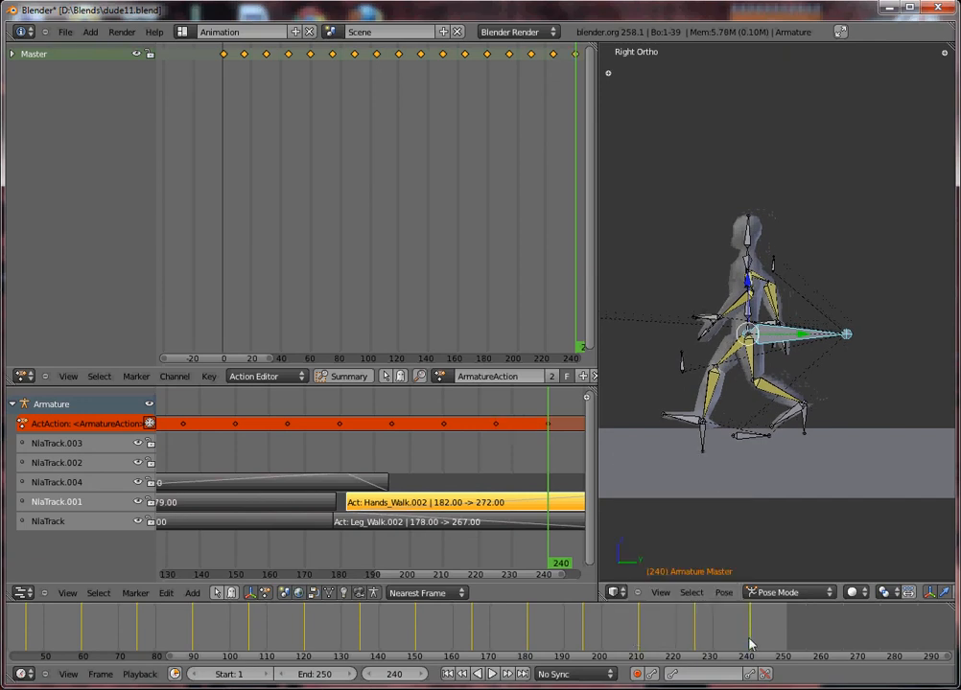
At frame 250, move the Master bone forward and key its Location to finish the walk
drag(750, 645, 788, 642)
key(g)
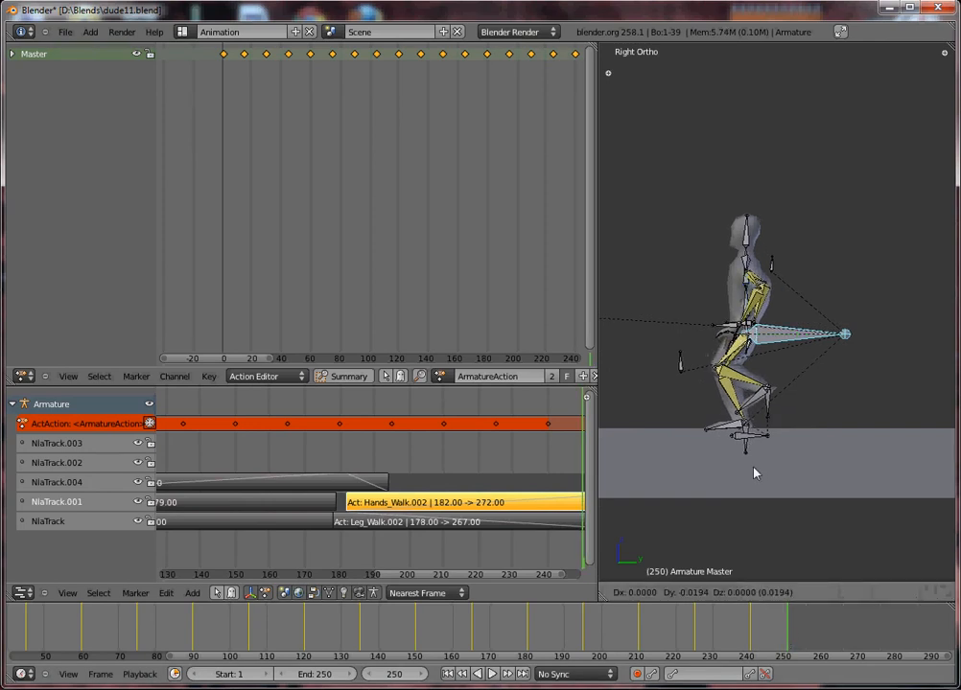
click(734, 472)
key(i)
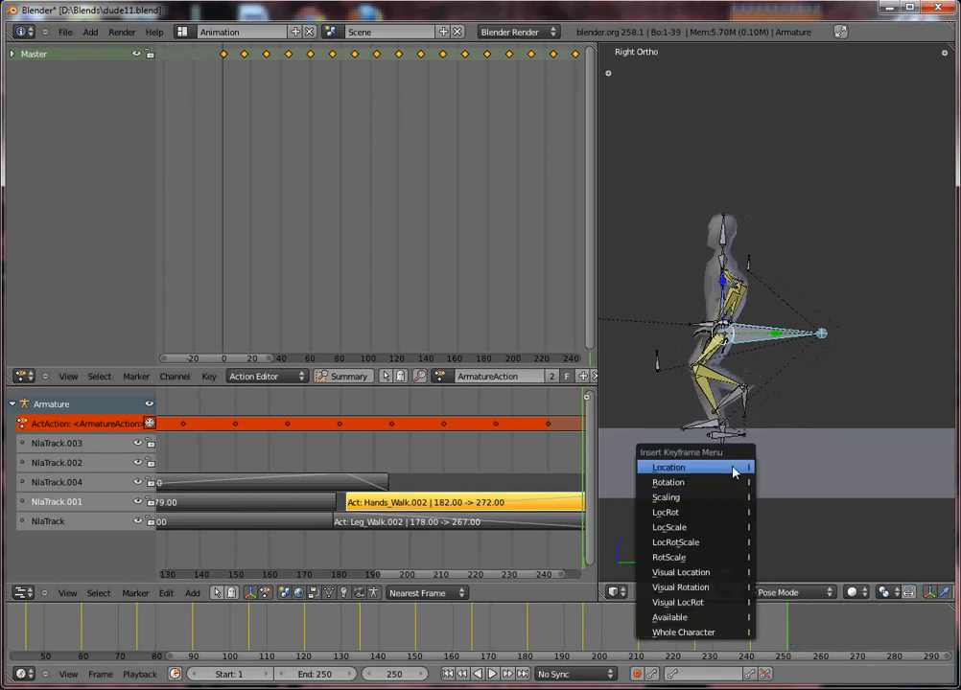
click(734, 468)
Return to frame 0 and play the whole walk animation in the side view
drag(735, 620, 4, 656)
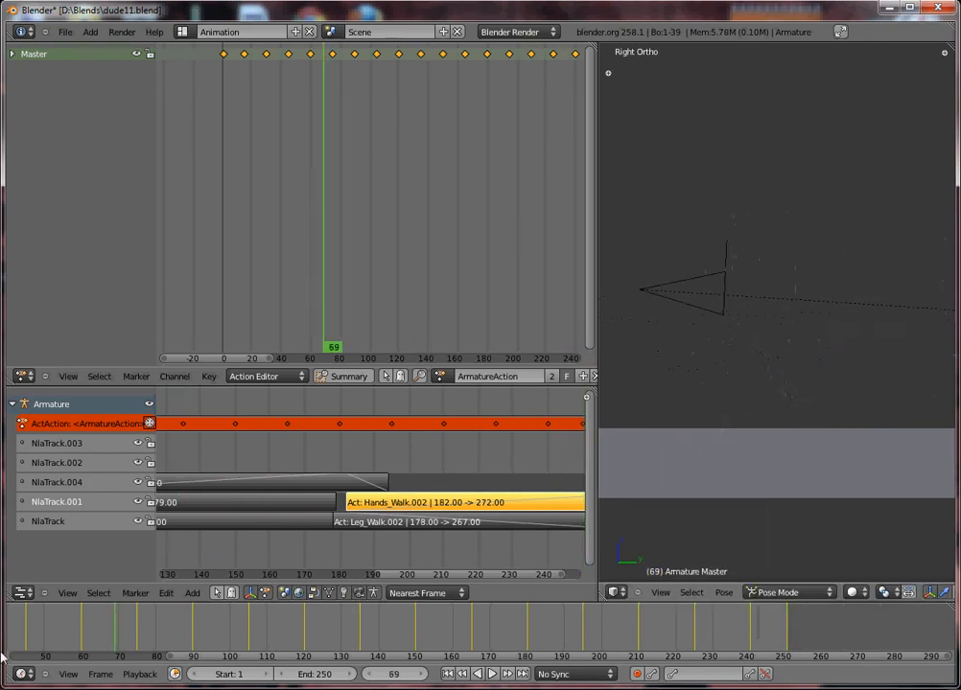
middle_drag(9, 656, 116, 651)
scroll(215, 632, down, 7)
drag(213, 633, 115, 632)
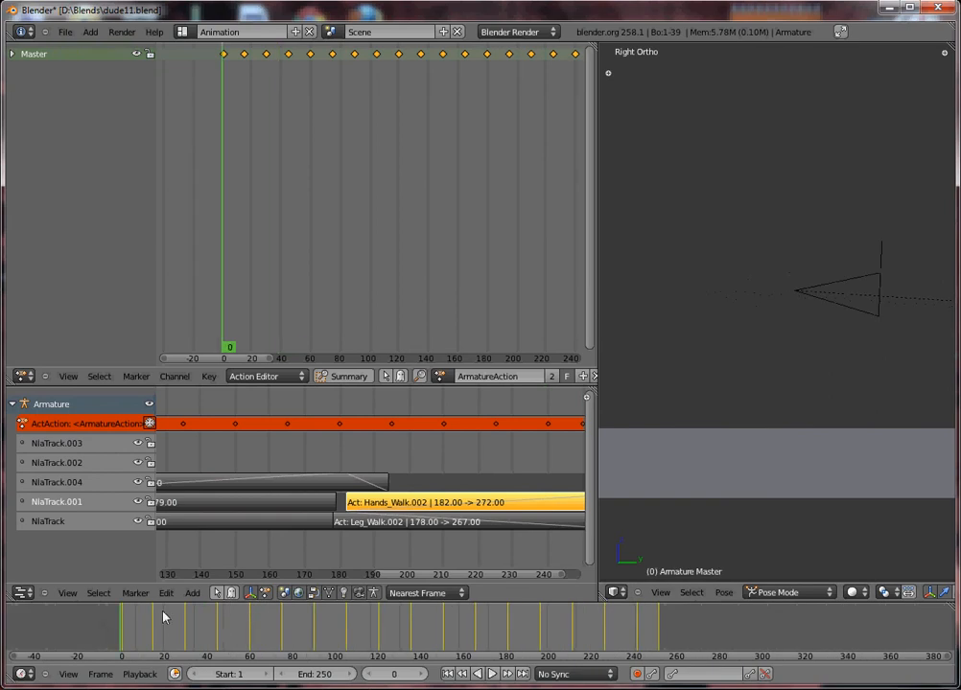
key(Left)
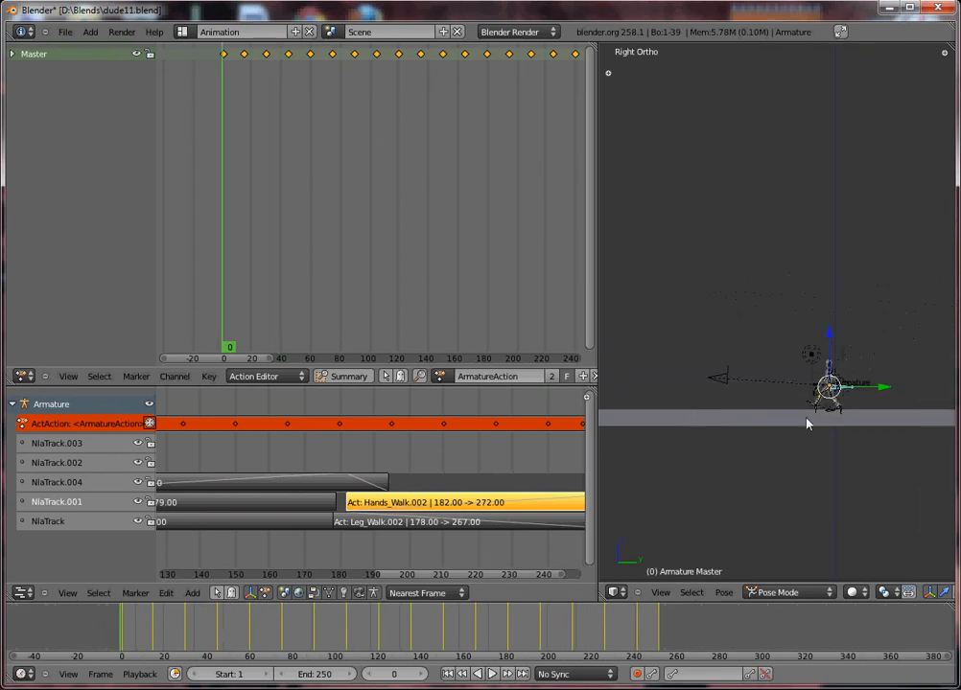
key(alt+a)
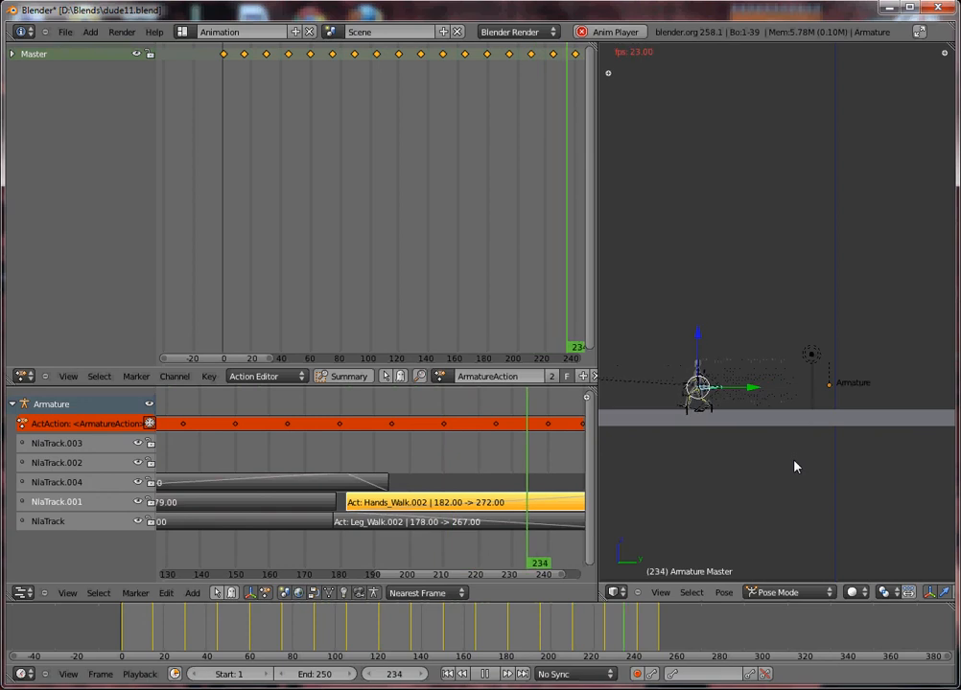
key(Escape)
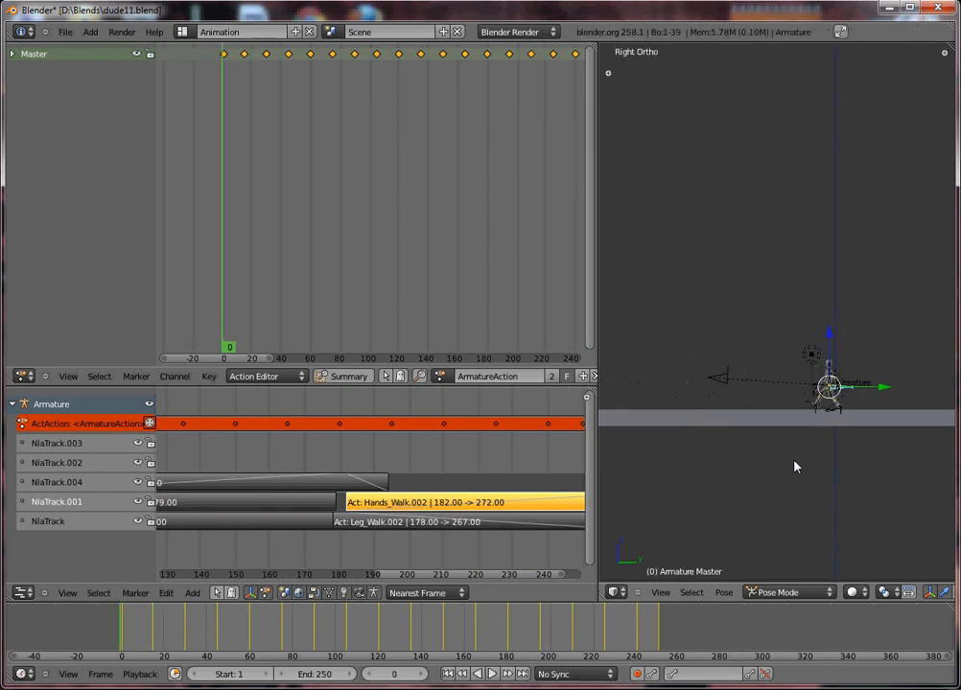
Play the walk animation through the camera and widen the 3D viewport to about two thirds of the window
key(KP_0)
scroll(815, 281, up, 5)
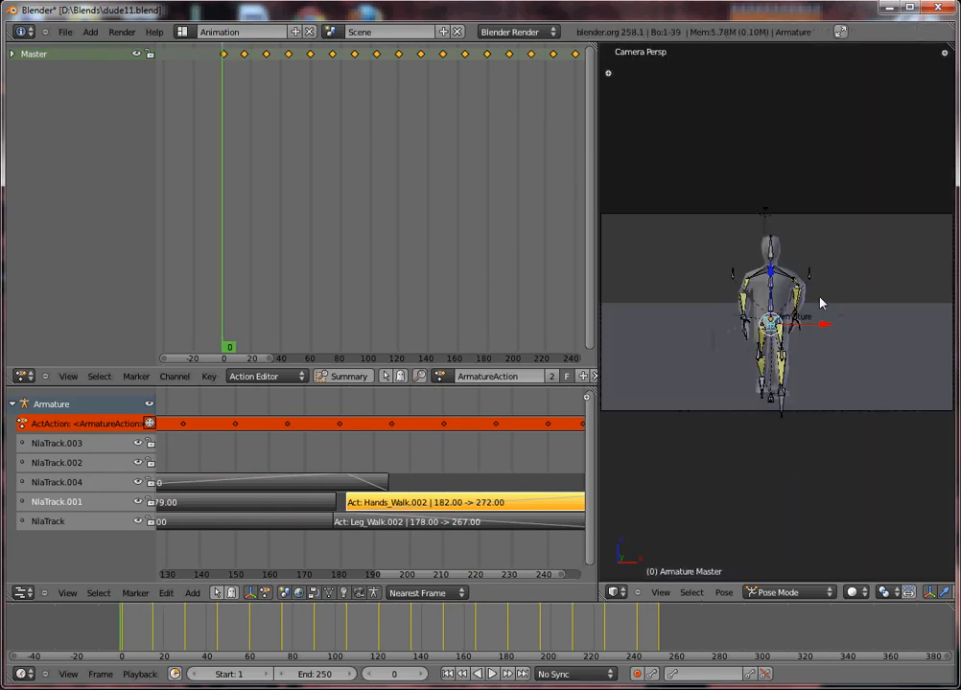
scroll(832, 362, down, 2)
key(alt+a)
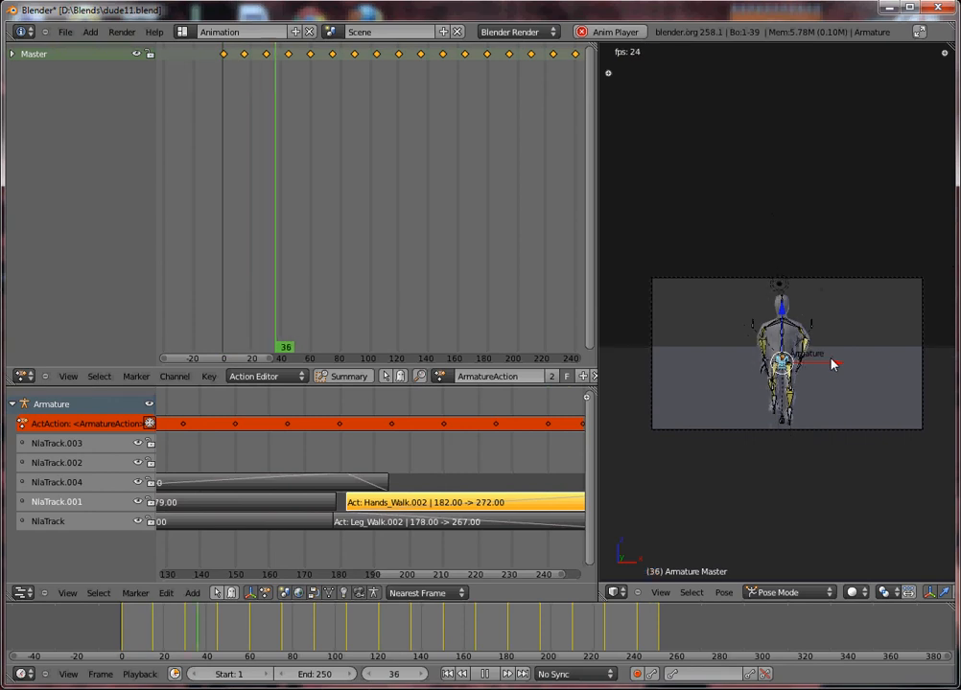
scroll(819, 413, up, 1)
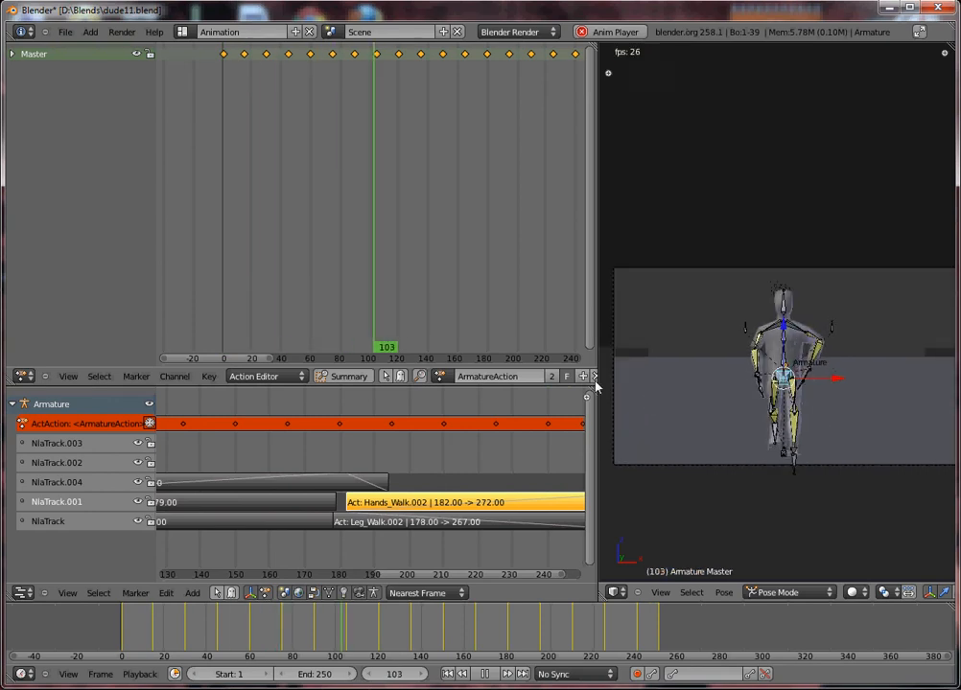
drag(600, 387, 300, 401)
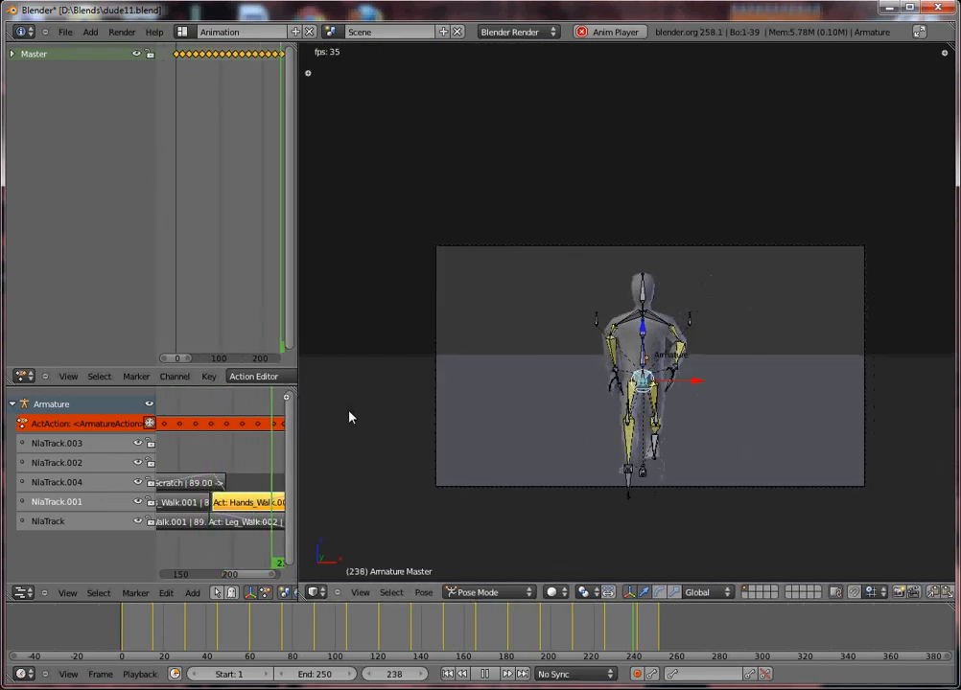
key(Escape)
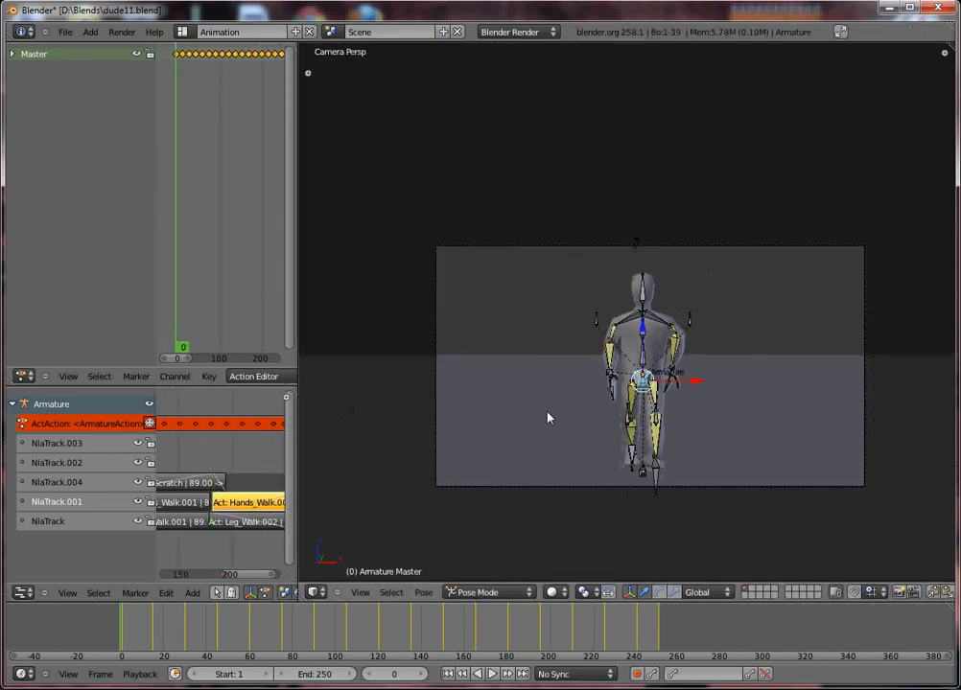
In the top view, add a cube mesh and move it next to the armature
key(KP_7)
scroll(591, 426, down, 2)
middle_drag(592, 426, 605, 281)
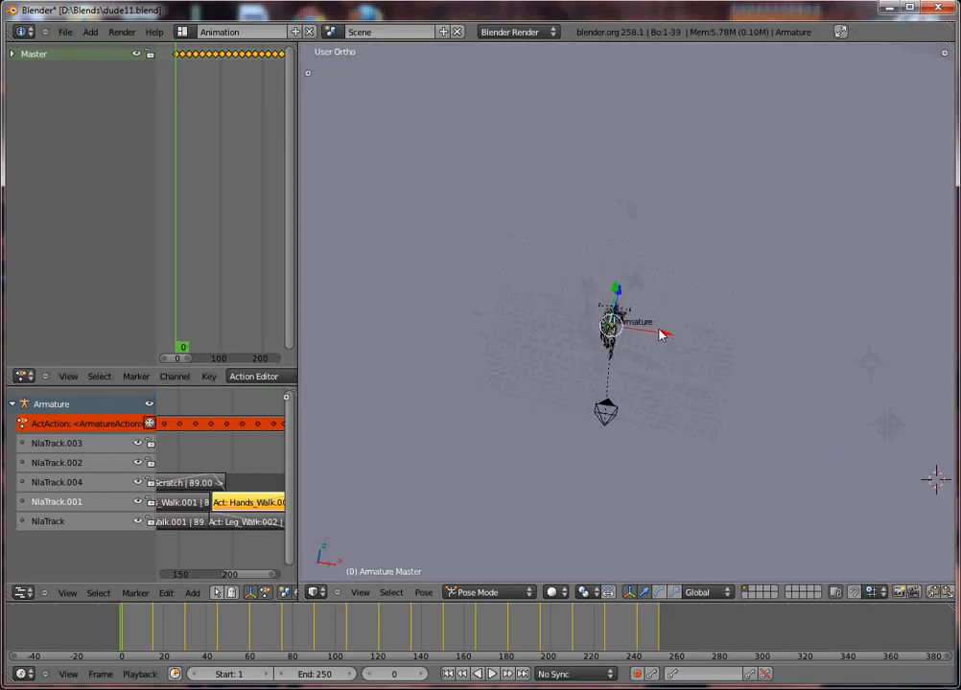
scroll(659, 335, up, 1)
key(KP_7)
scroll(658, 334, down, 4)
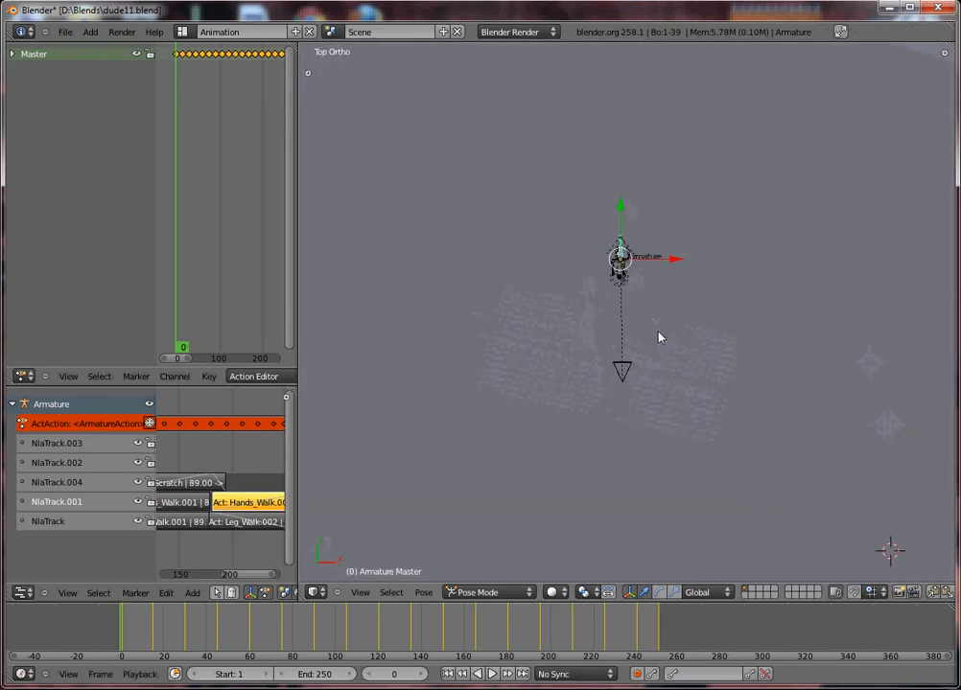
key(shift+a)
mouse_move(633, 323)
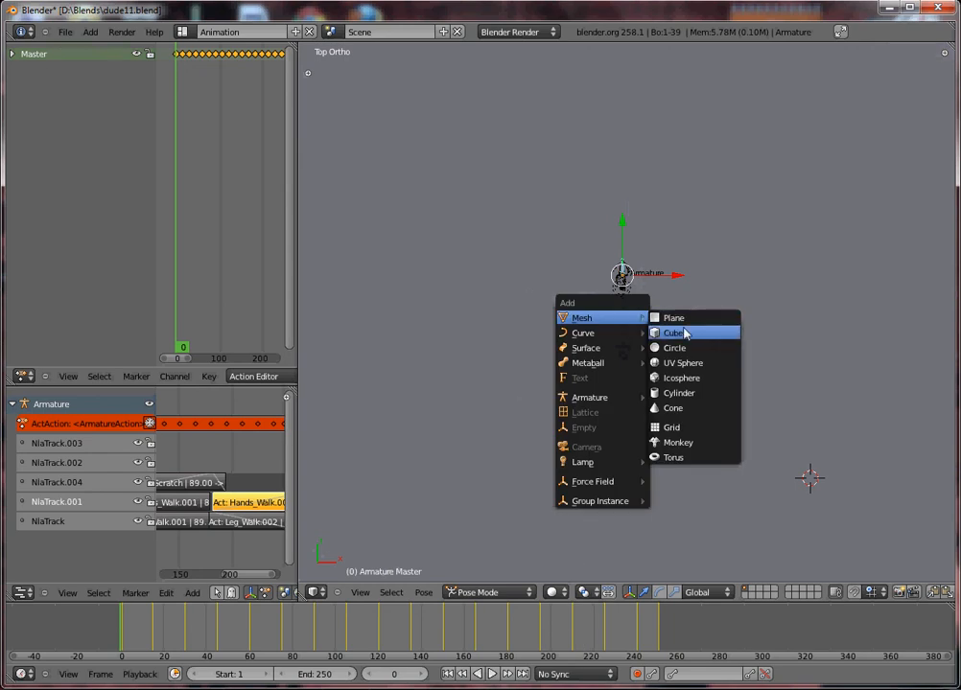
click(674, 333)
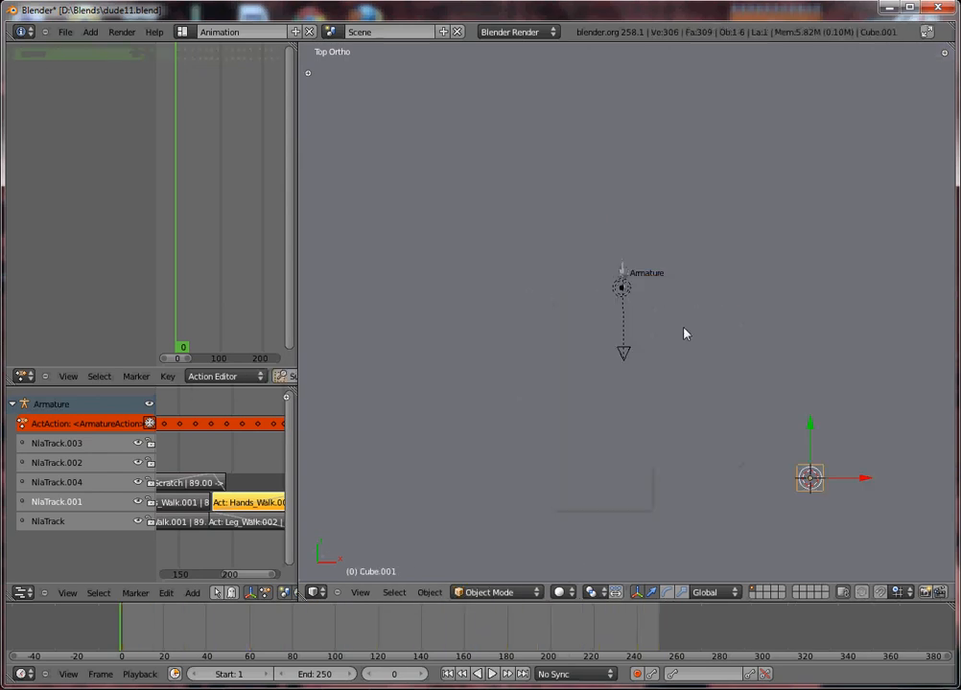
key(g)
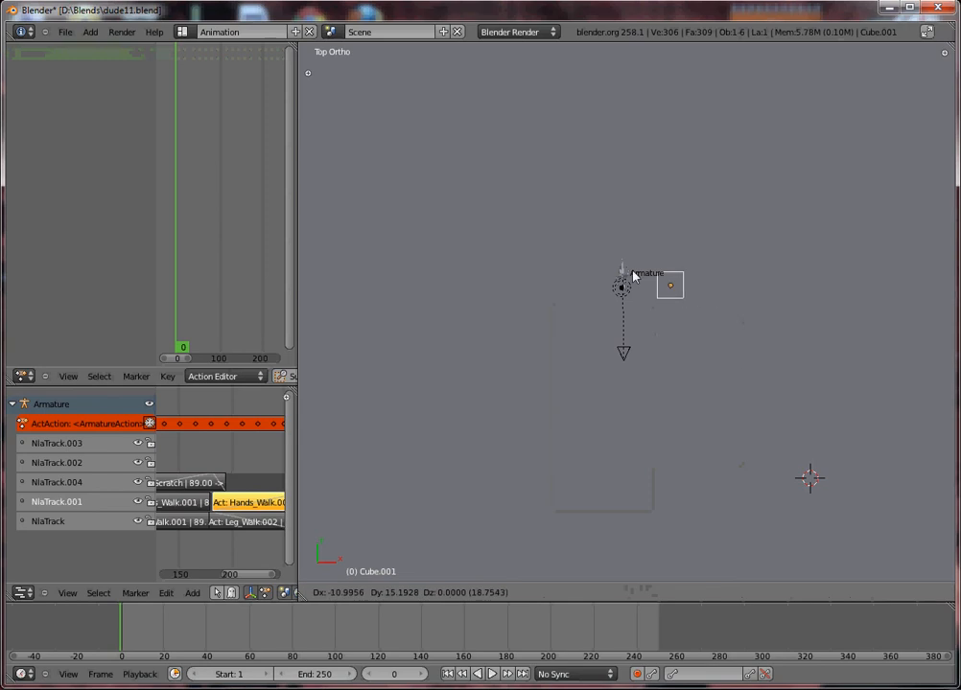
Move the cube next to the character and lower it until it rests on the floor
click(631, 275)
key(KP_1)
key(g)
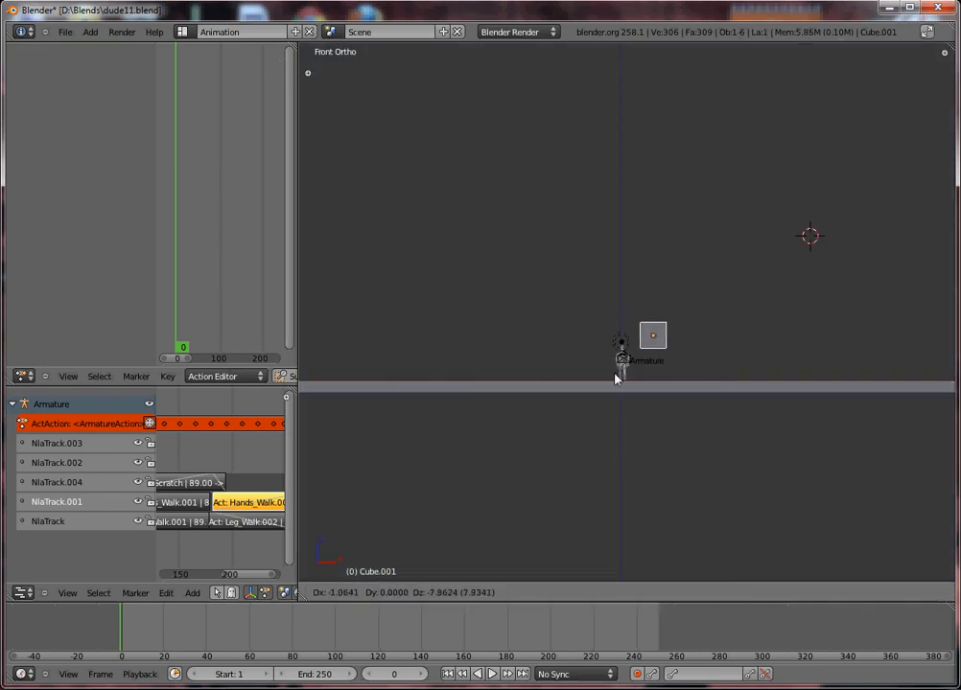
click(624, 405)
scroll(631, 410, up, 4)
scroll(651, 432, up, 3)
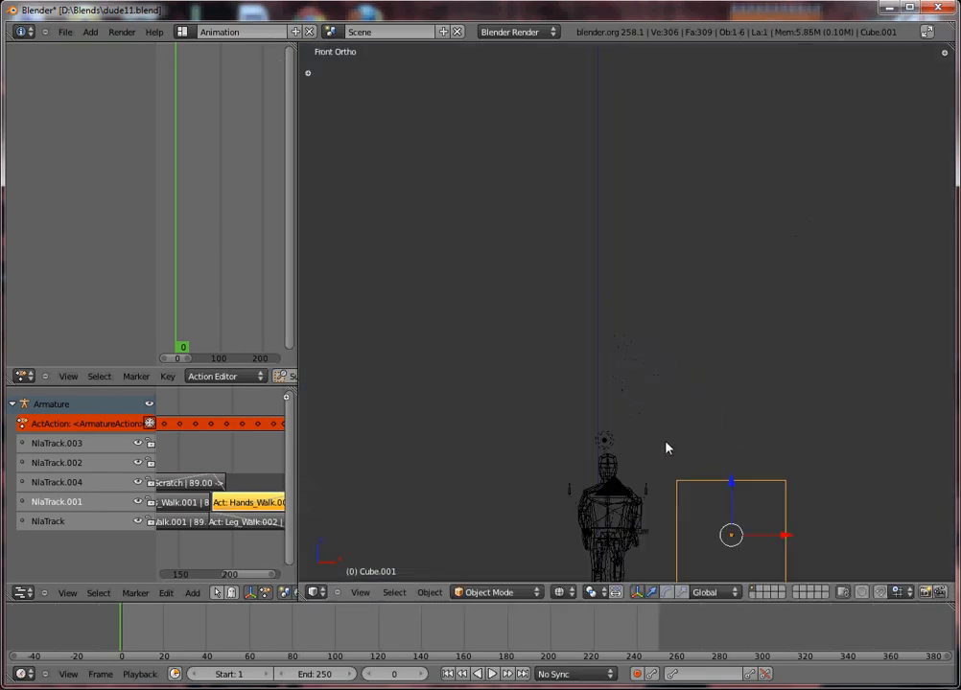
shift+middle_drag(679, 463, 638, 313)
key(g)
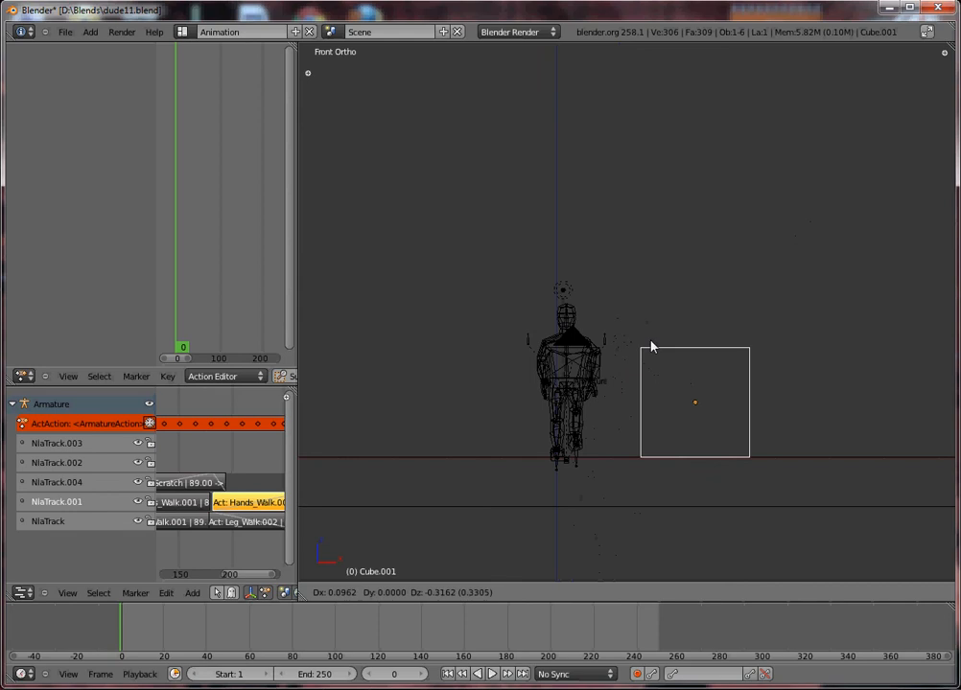
click(651, 346)
Move the floor cube along the Y axis so it stands beside and slightly behind the character
key(z)
key(KP_7)
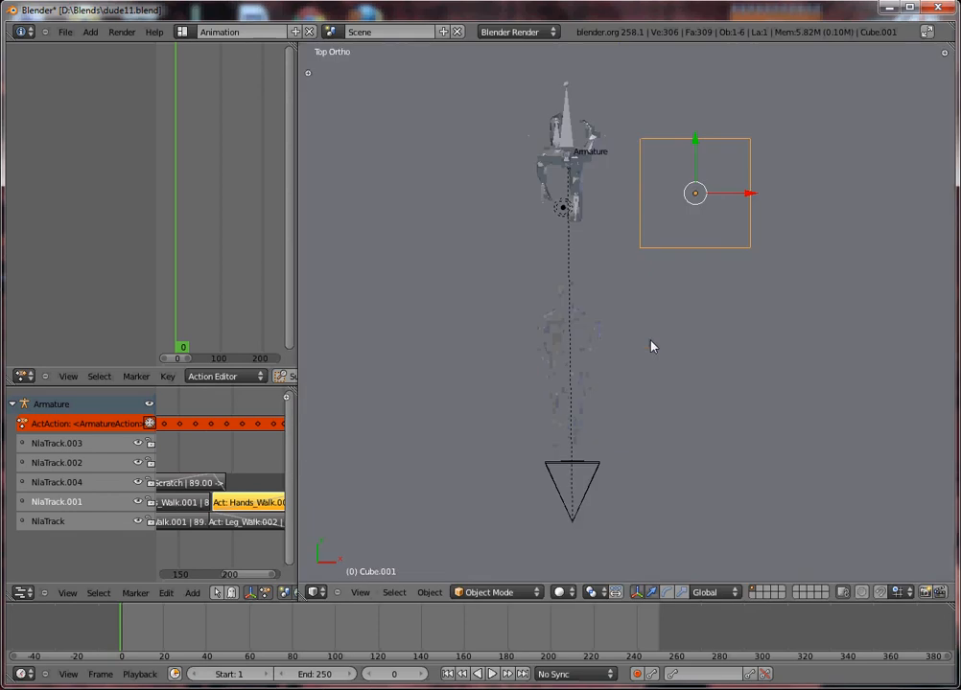
scroll(651, 346, down, 1)
shift+scroll(658, 322, up, 4)
key(g)
key(y)
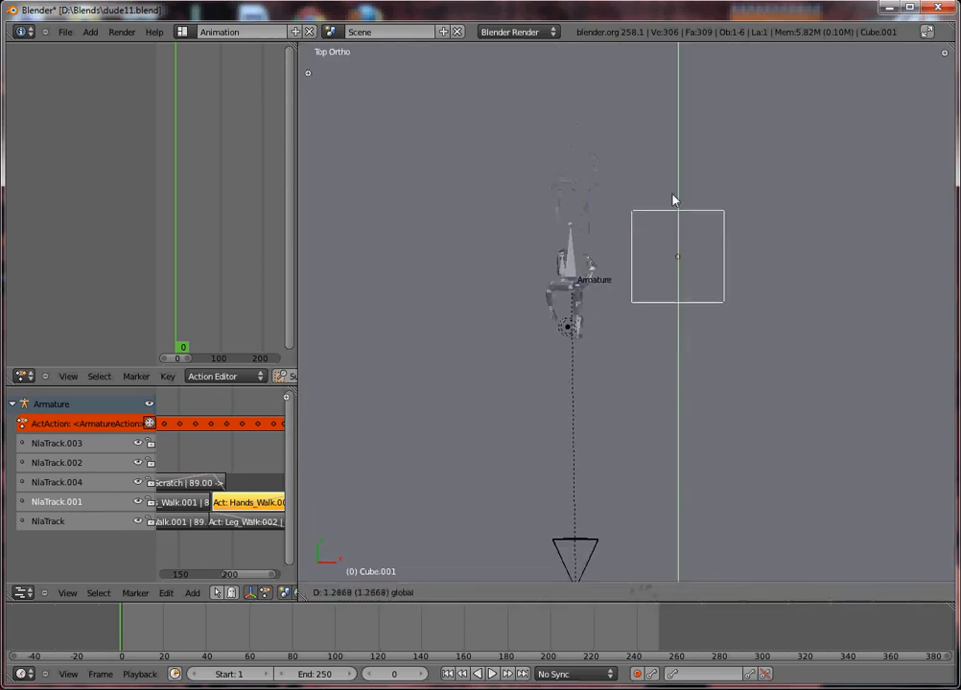
click(672, 155)
scroll(677, 220, down, 3)
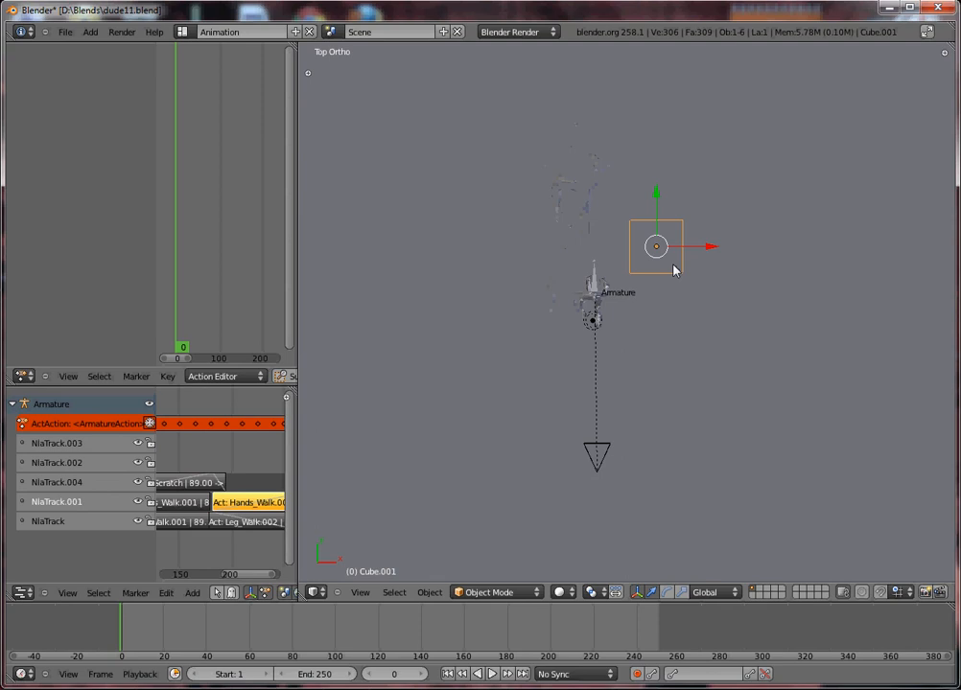
key(KP_3)
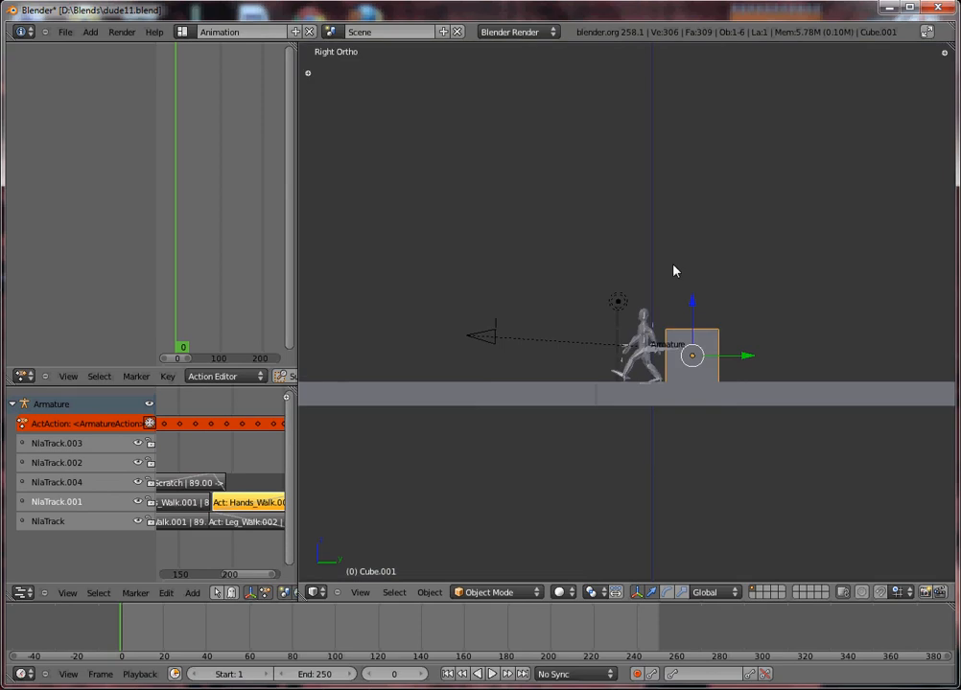
Duplicate the floor cube, shrink the copy and set it on top of the original
key(KP_1)
scroll(674, 272, up, 4)
key(shift+d)
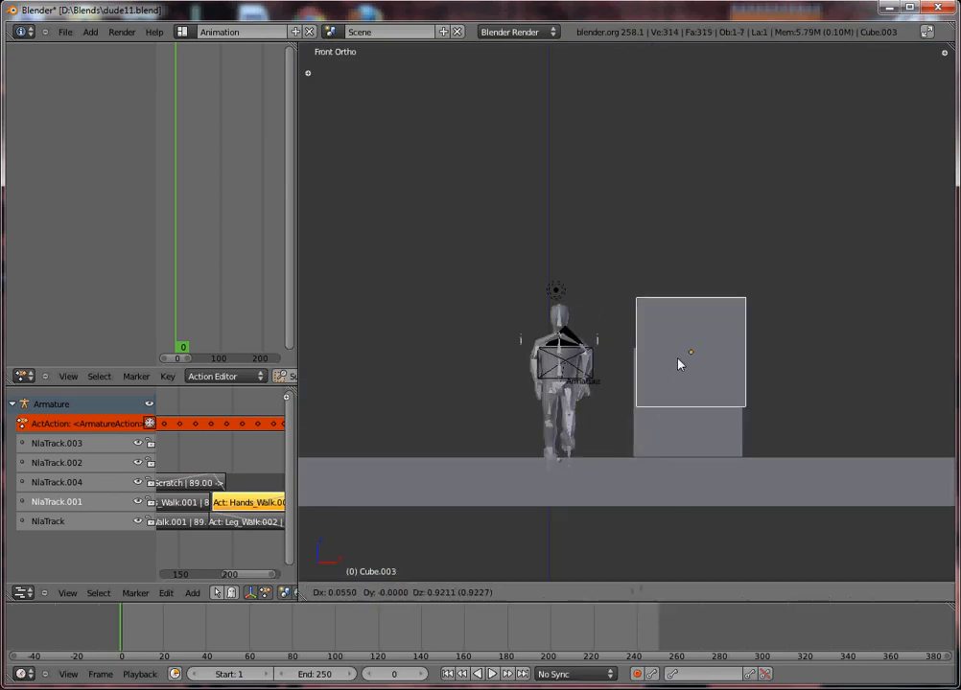
click(678, 316)
key(s)
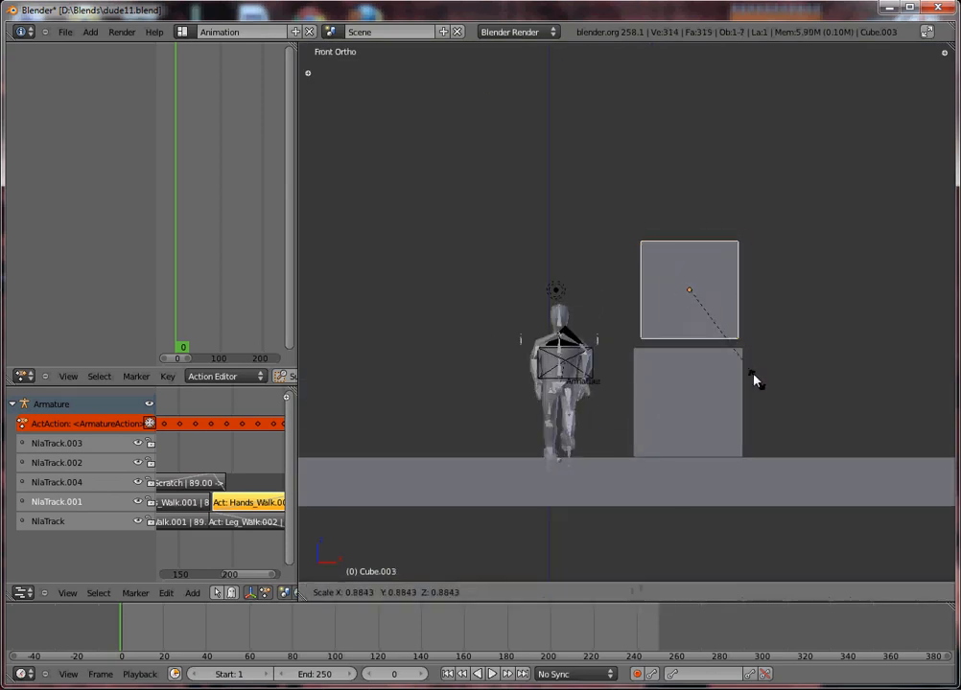
click(743, 365)
key(g)
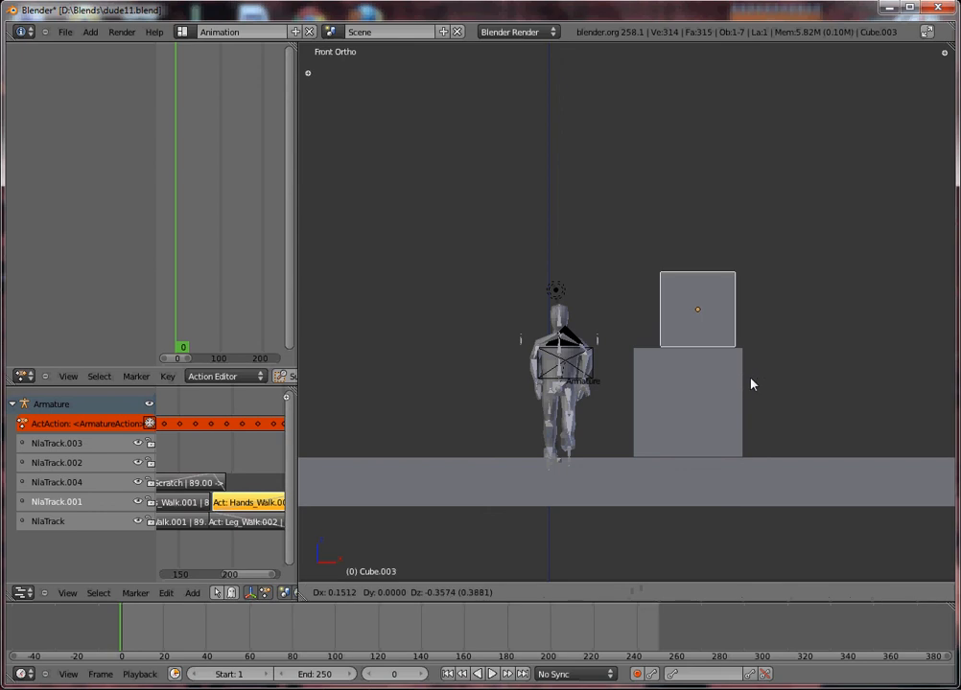
click(751, 388)
Rotate the upper cube about 19 degrees around the global Z axis and center it over the lower cube
key(s)
key(x)
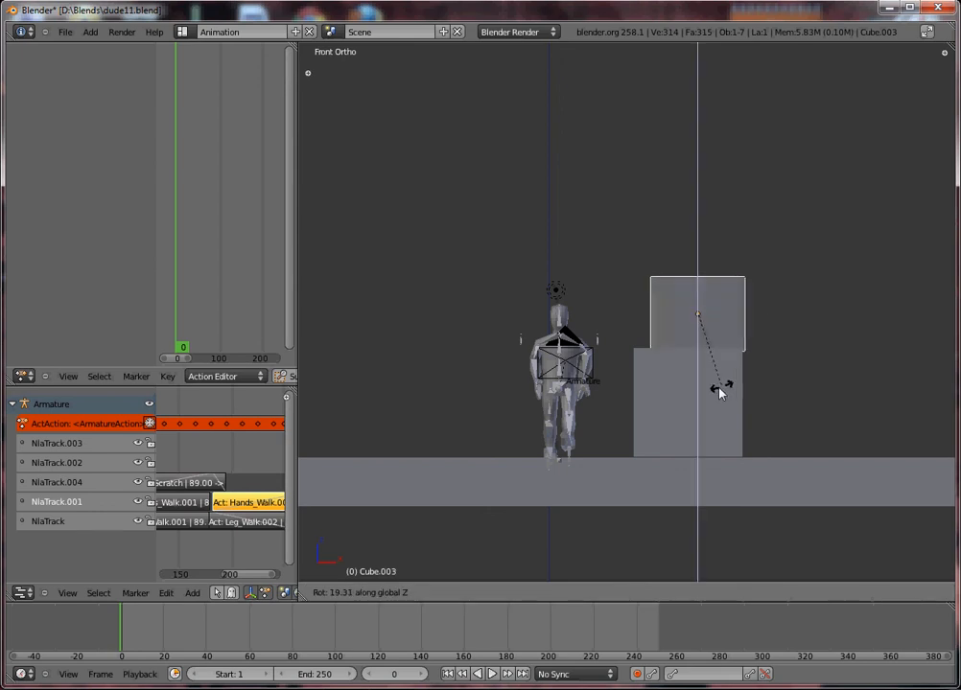
click(721, 393)
key(g)
click(710, 392)
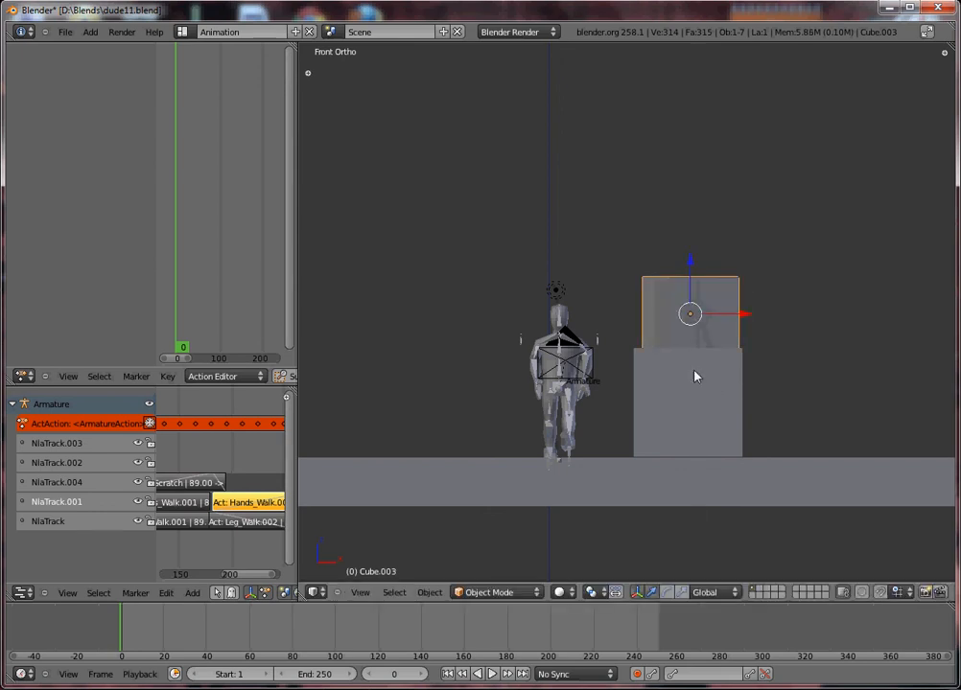
Duplicate the lower cube, place the copy on the opposite side of the character and rotate it about the vertical axis
middle_drag(695, 374, 664, 347)
key(KP_7)
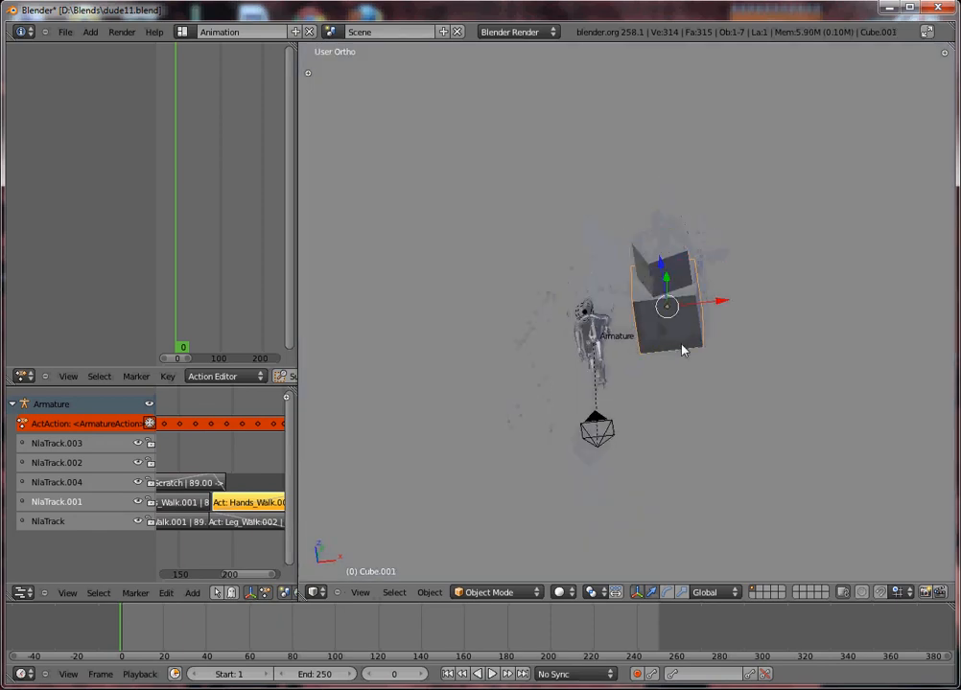
key(KP_7)
key(shift+d)
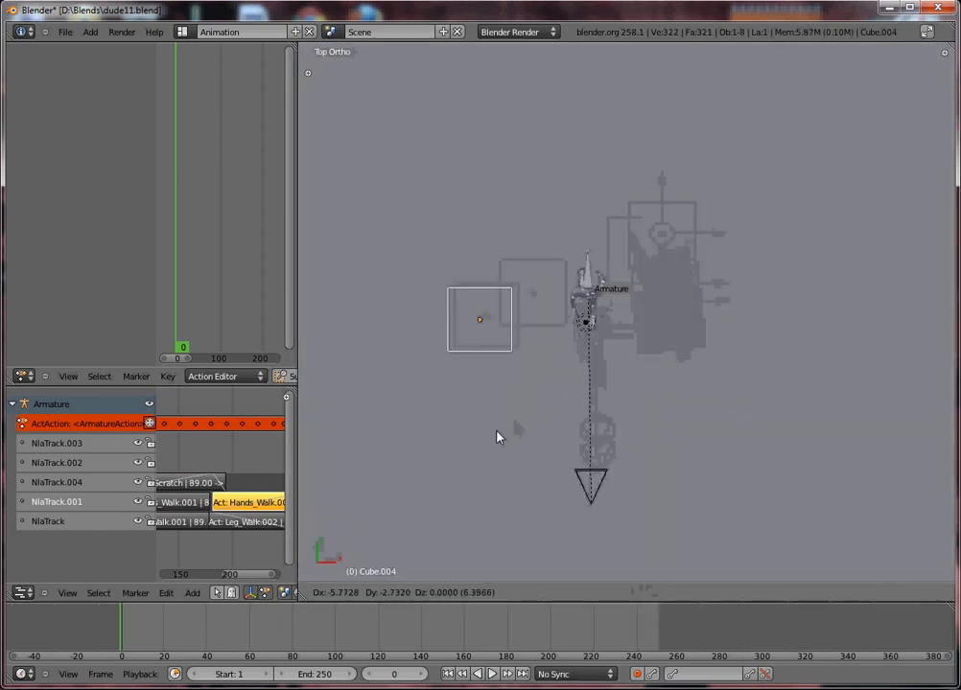
click(483, 443)
key(r)
click(536, 434)
key(KP_0)
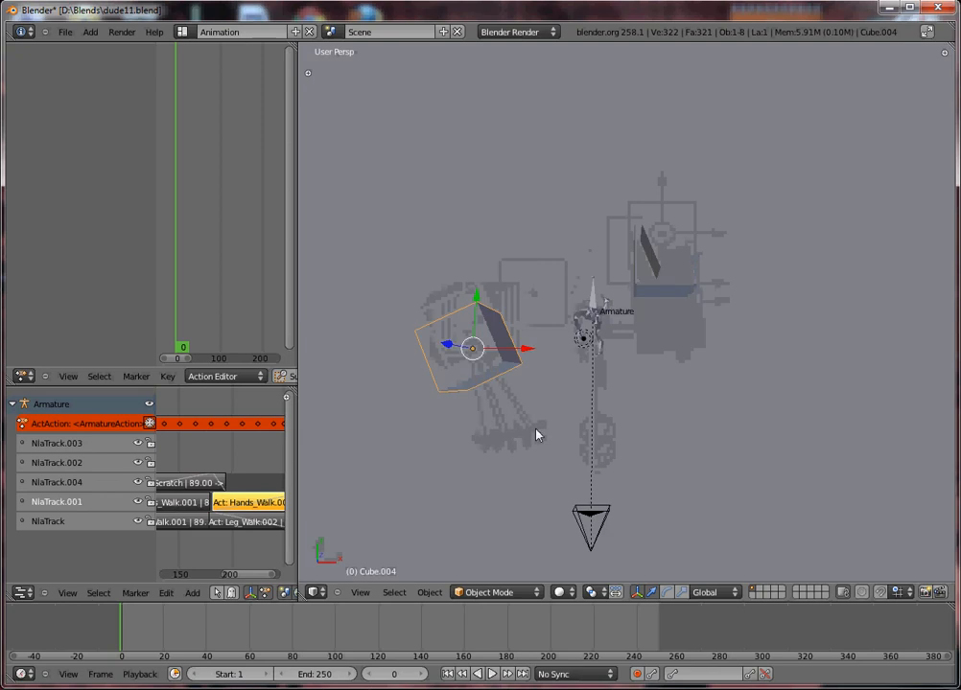
key(KP_7)
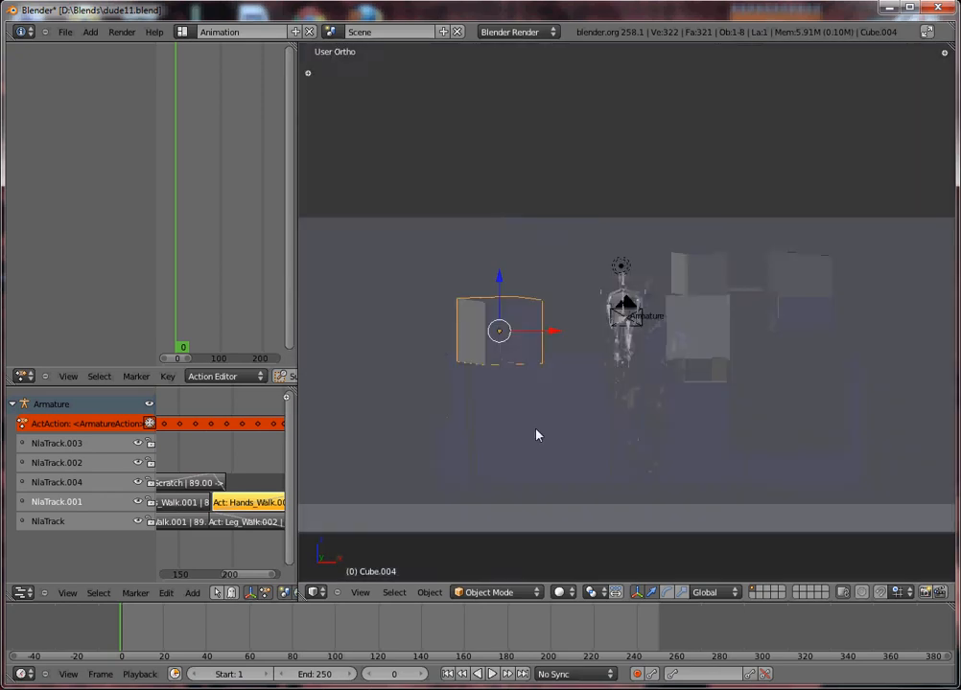
key(KP_3)
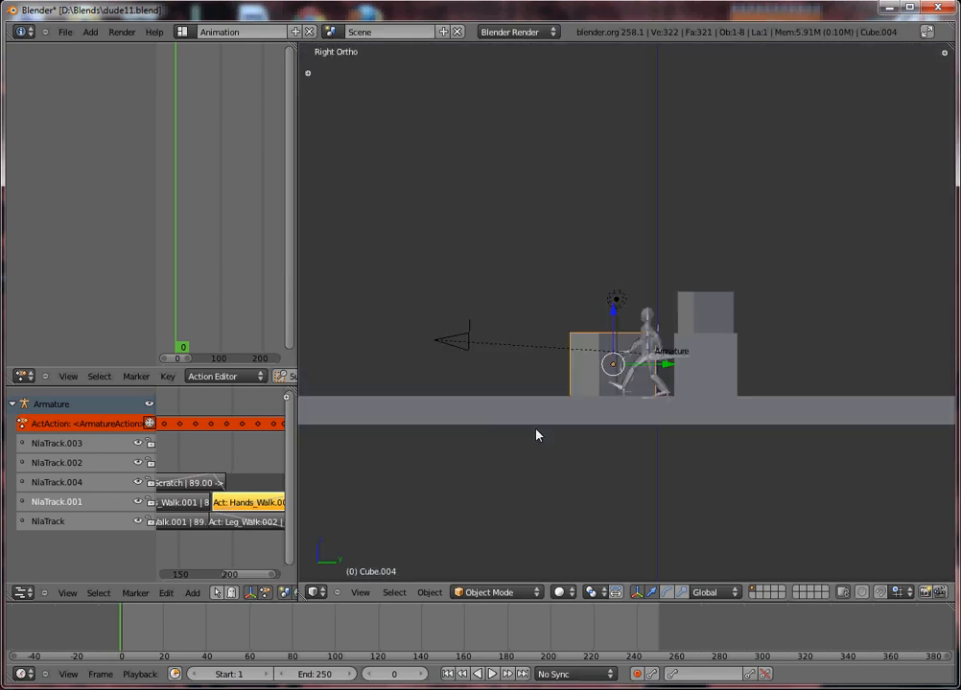
Duplicate the rotated cube and place the copy farther back, diagonally behind it
middle_drag(536, 435, 628, 407)
key(shift+d)
click(617, 414)
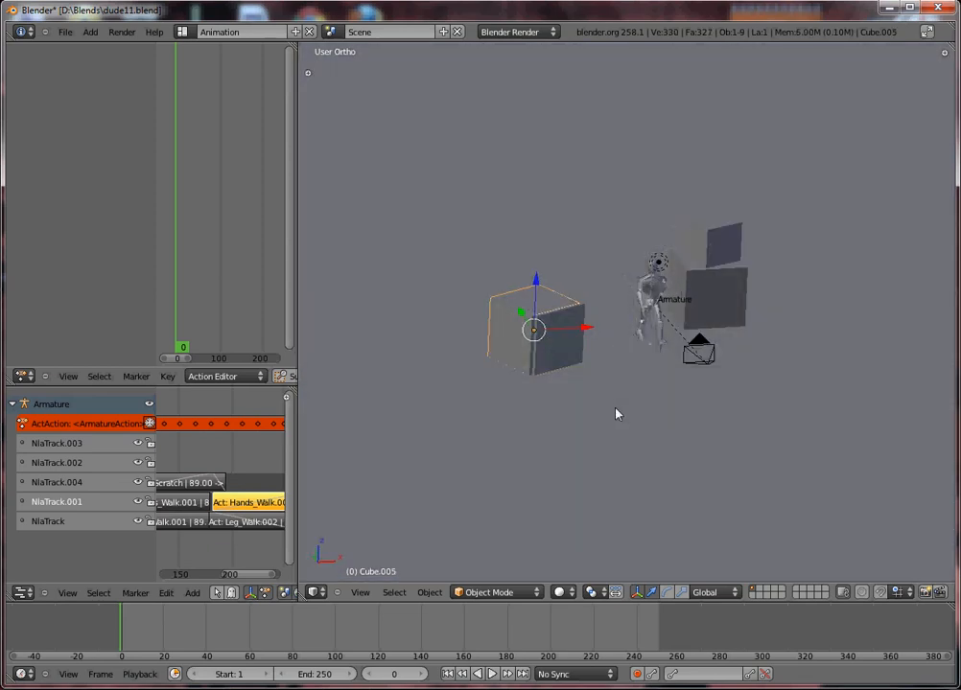
key(KP_7)
key(g)
click(544, 350)
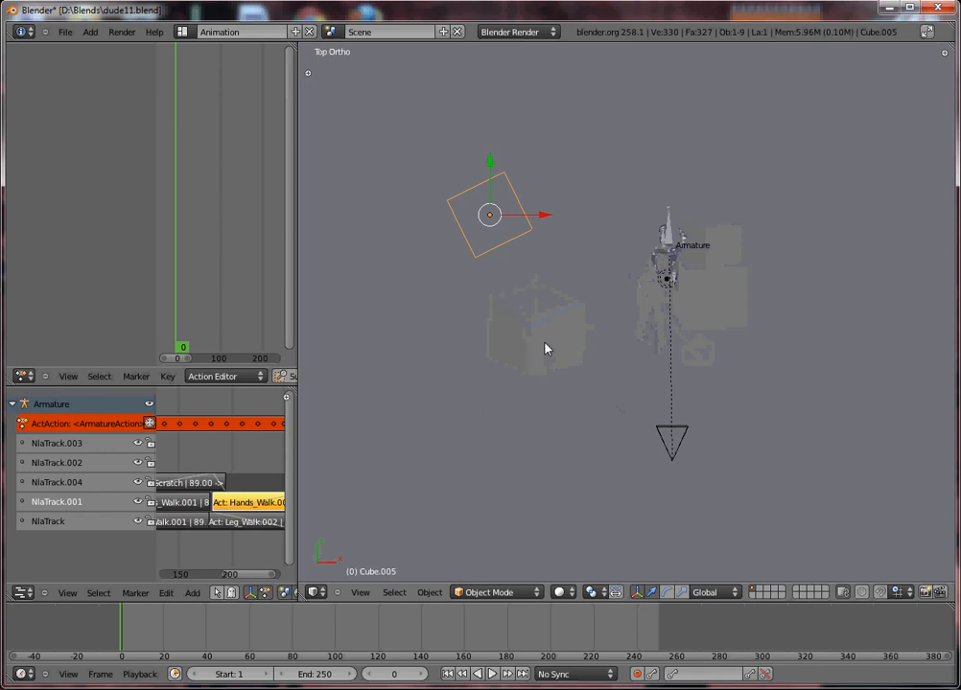
Enlarge the rear cube to roughly twice its size and raise it along Z so it sits on the floor
key(s)
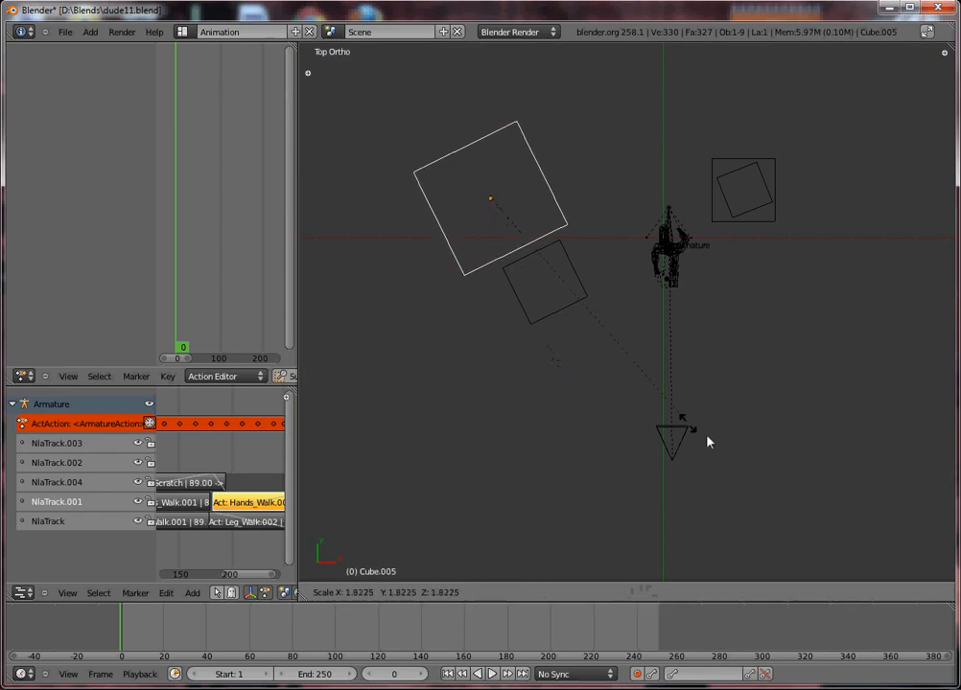
click(738, 438)
key(KP_3)
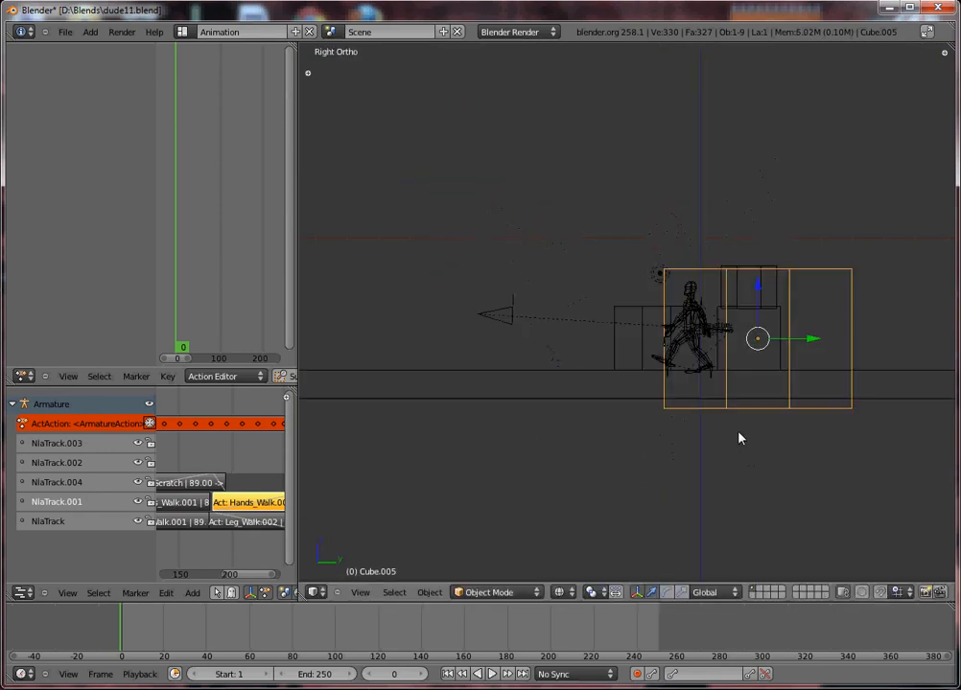
key(g)
key(z)
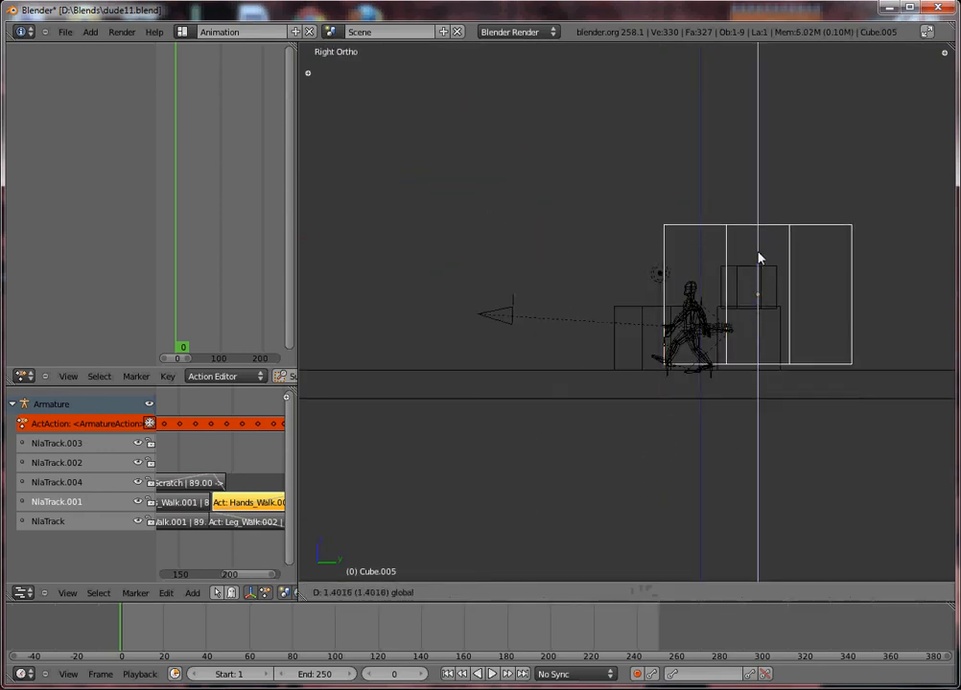
click(763, 257)
key(z)
key(KP_1)
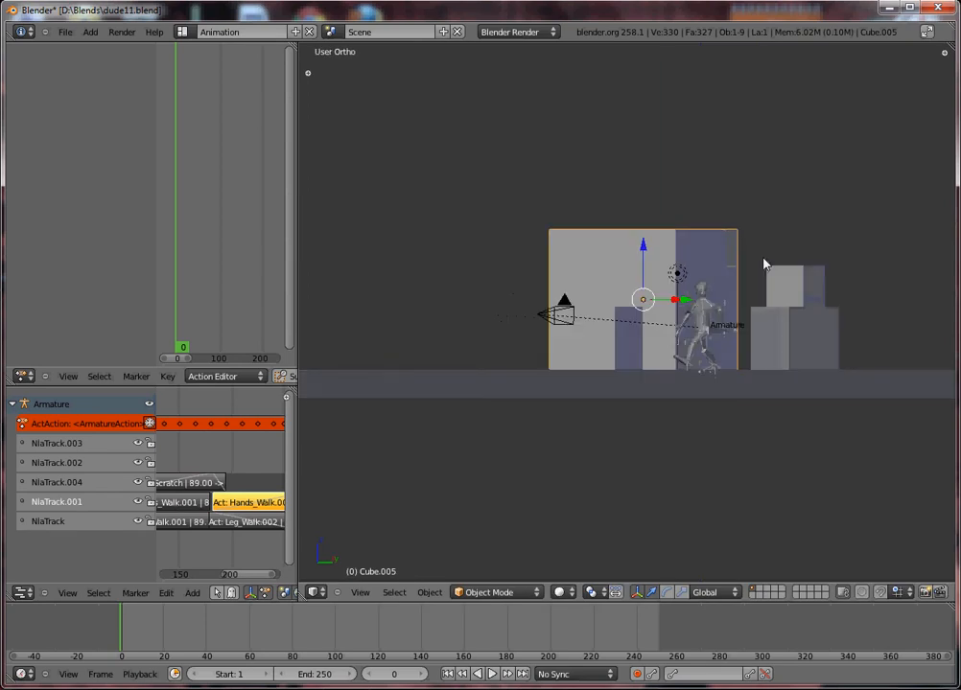
Add a cylinder mesh to the scene and move it horizontally to a spot near the camera and character
mouse_move(665, 267)
middle_down()
mouse_move(654, 281)
mouse_move(655, 414)
mouse_move(652, 356)
mouse_move(650, 380)
middle_up()
key(shift+a)
mouse_move(583, 339)
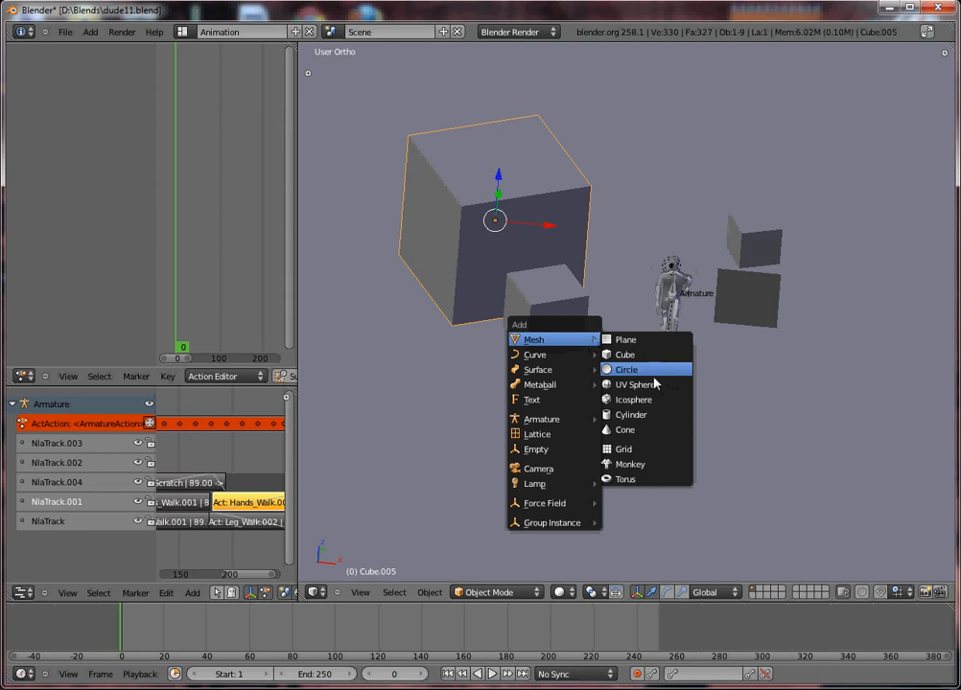
click(644, 414)
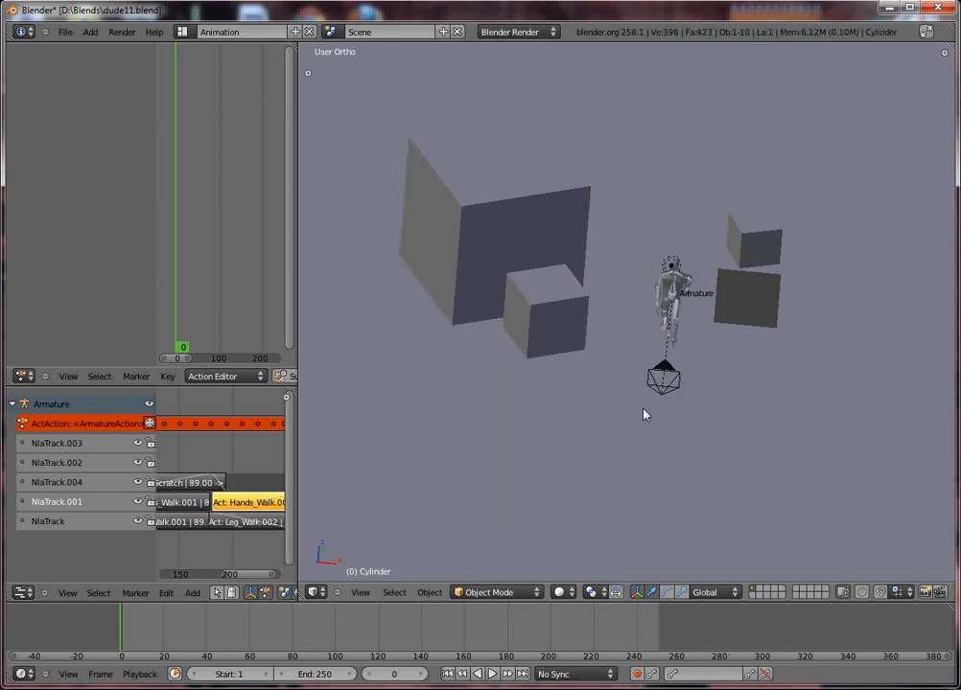
middle_drag(642, 390, 669, 328)
key(KP_7)
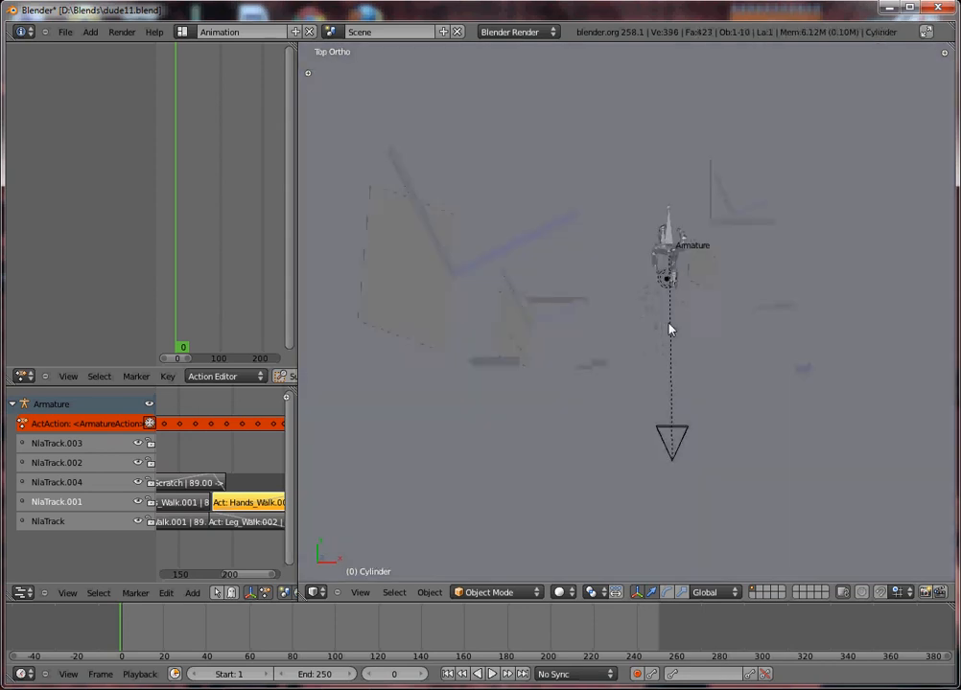
scroll(669, 329, down, 4)
key(g)
click(536, 251)
key(z)
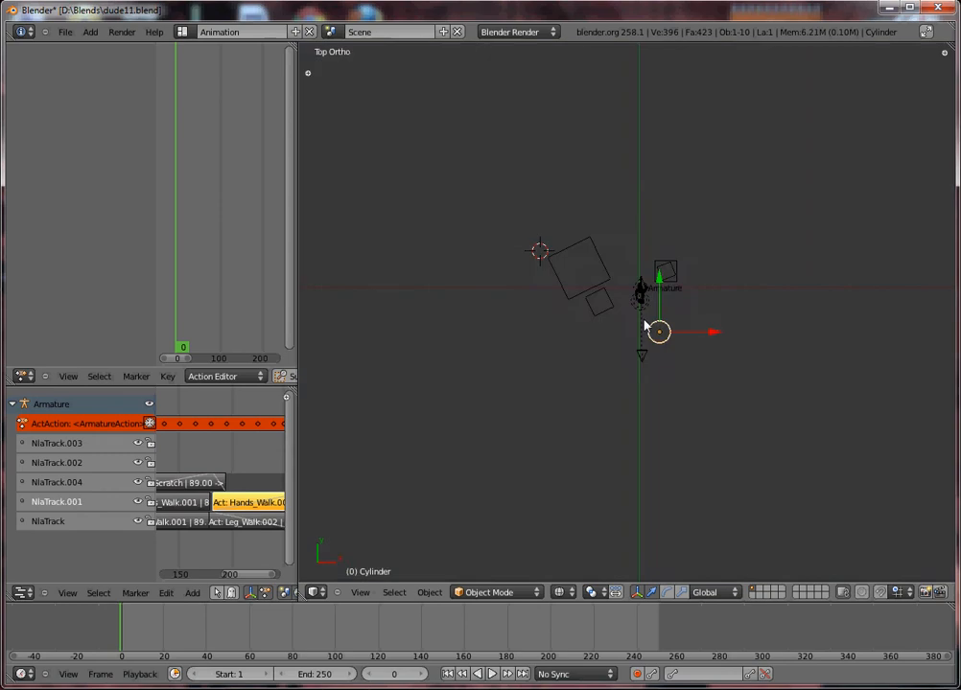
Lower the cylinder onto the floor and shift it sideways so it stands in front of the stacked cubes
middle_drag(645, 324, 642, 210)
key(KP_1)
key(g)
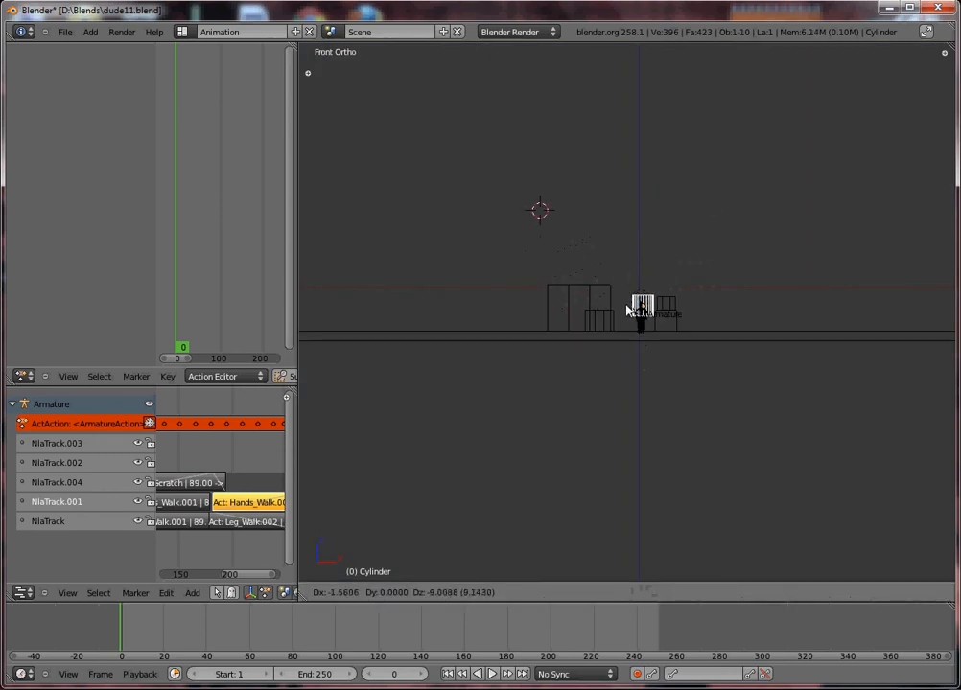
click(633, 312)
scroll(632, 311, up, 8)
key(g)
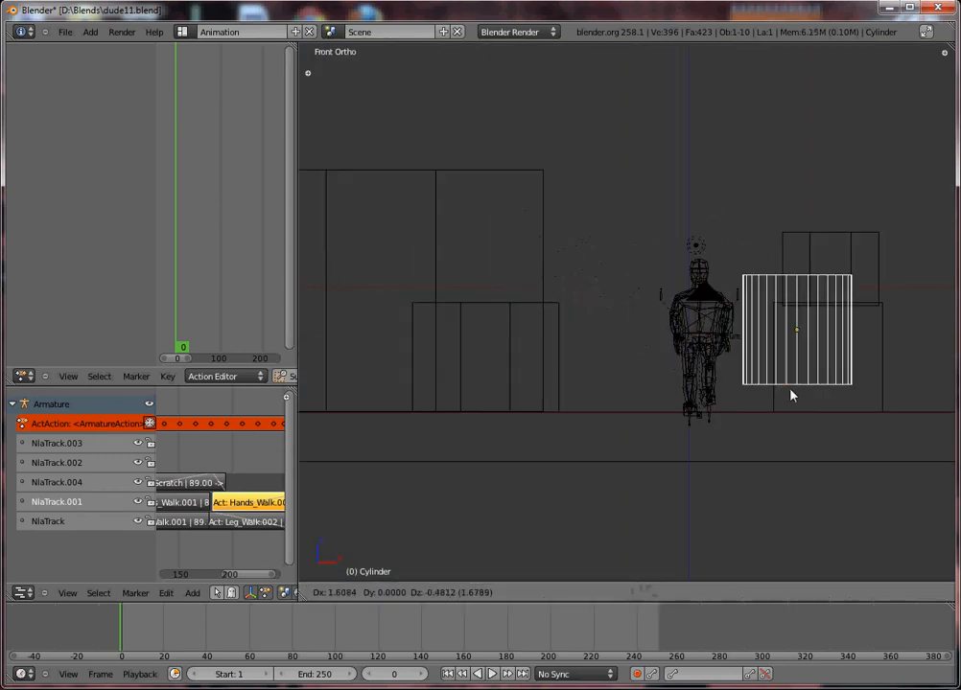
key(KP_7)
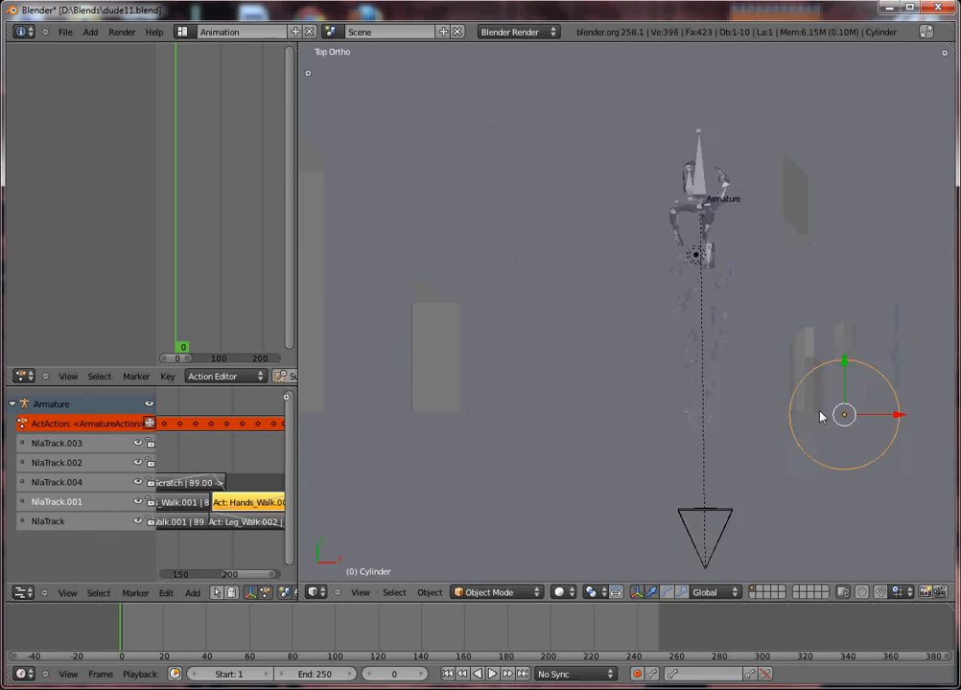
scroll(808, 420, down, 3)
shift+middle_drag(808, 420, 752, 397)
key(KP_1)
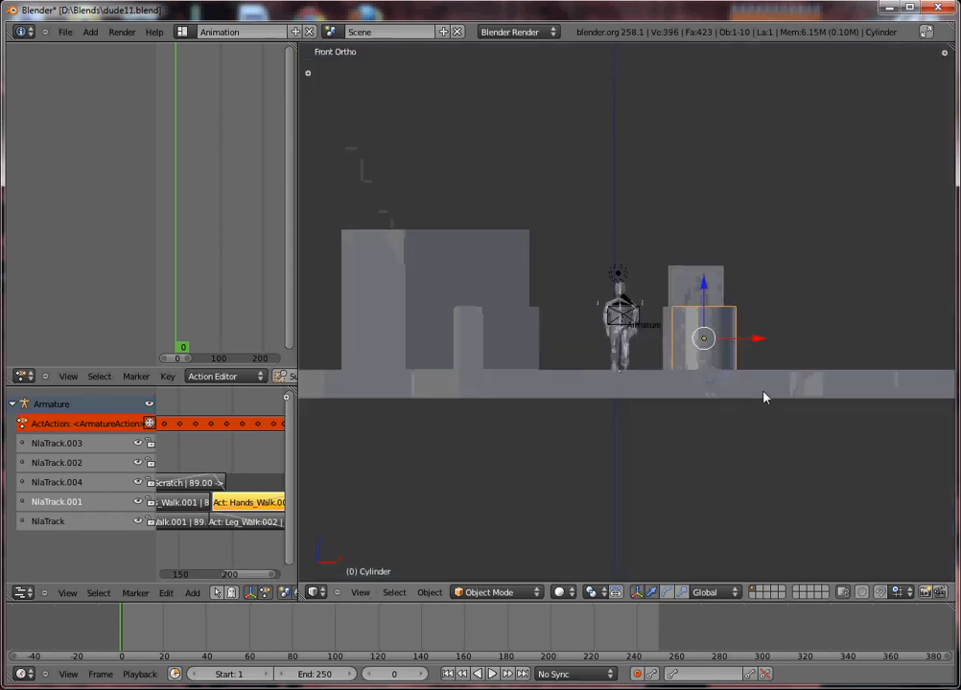
Extrude the cylinder's top upward in Edit Mode and scale the new top to about 0.39 to form a tapered neck
scroll(729, 388, up, 2)
key(Tab)
key(a)
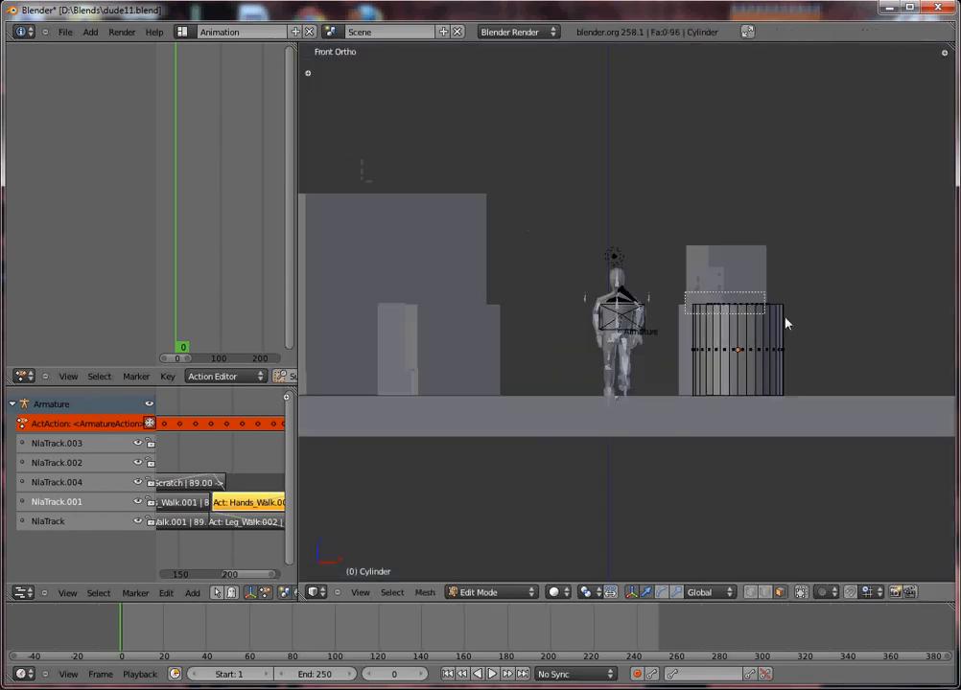
key(b)
drag(686, 291, 815, 315)
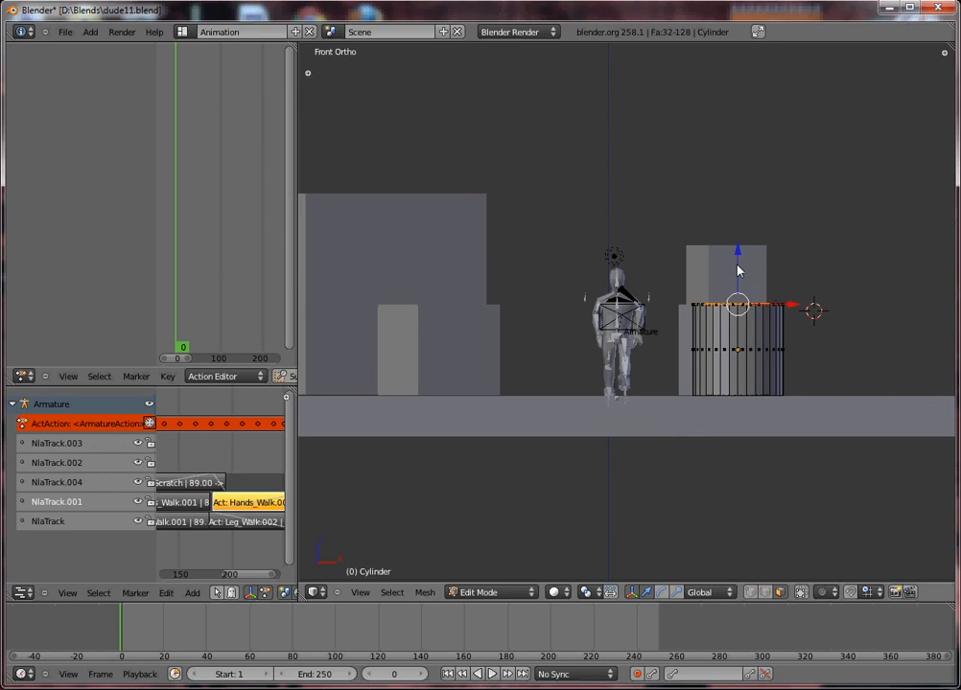
drag(737, 267, 739, 221)
key(s)
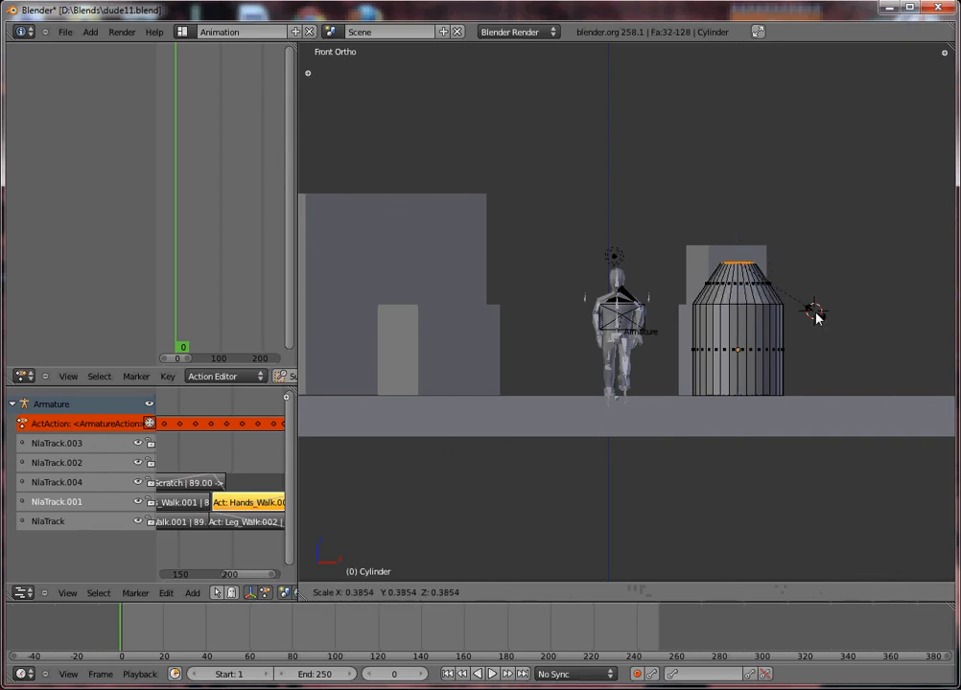
click(816, 317)
key(Tab)
middle_drag(816, 317, 673, 379)
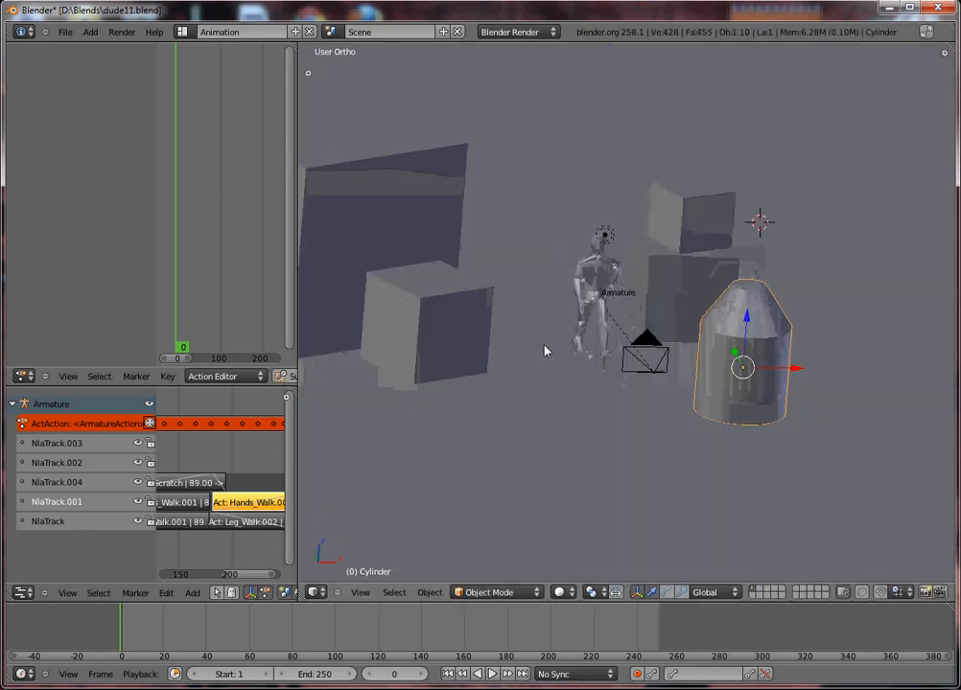
Apply smooth shading to the tapered cylinder and look through the camera
key(t)
click(334, 237)
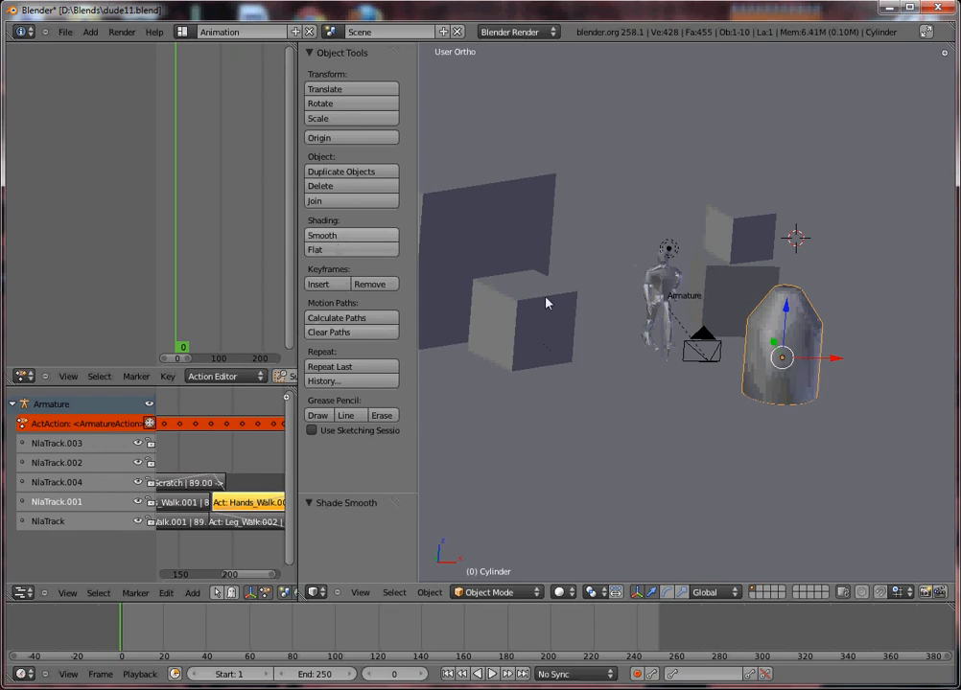
key(t)
middle_drag(655, 373, 629, 319)
key(KP_5)
key(KP_0)
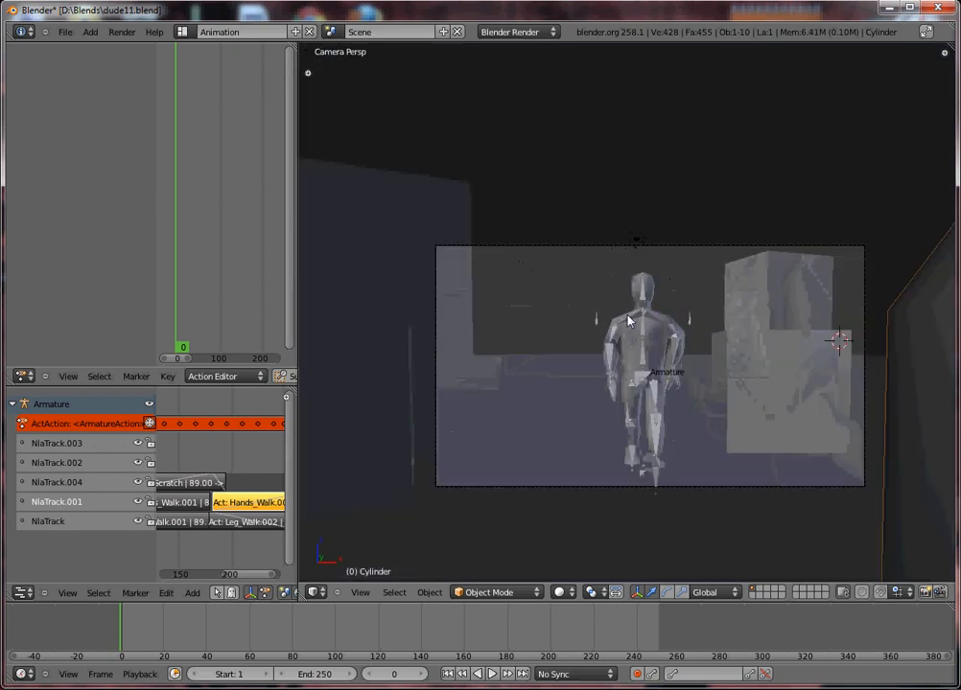
Apply smooth shading to all four cubes on both sides of the character
right_click(815, 372)
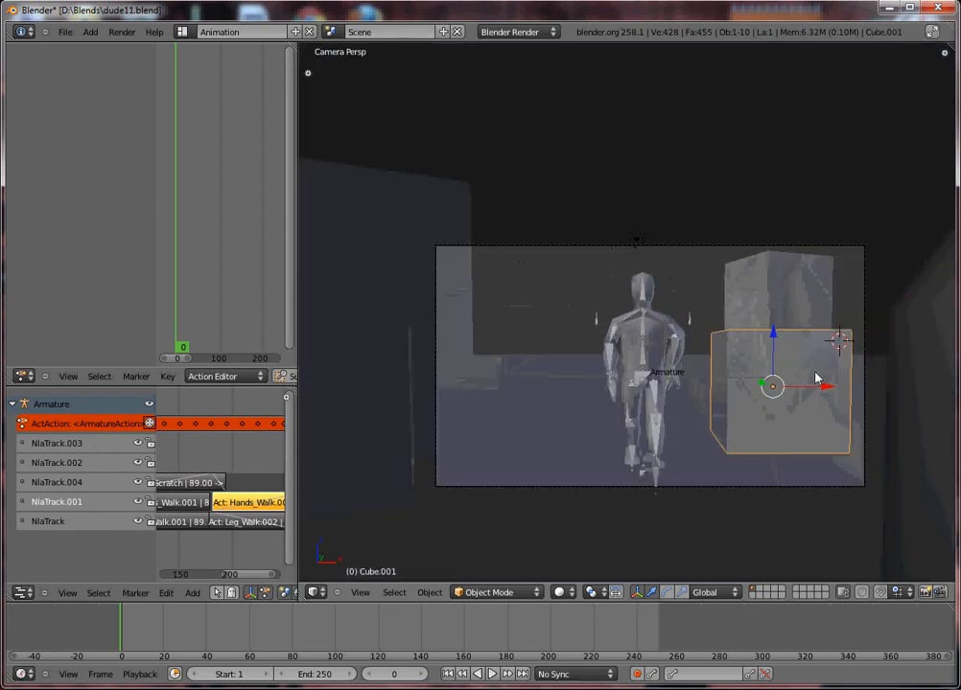
scroll(691, 318, down, 1)
middle_drag(678, 317, 677, 372)
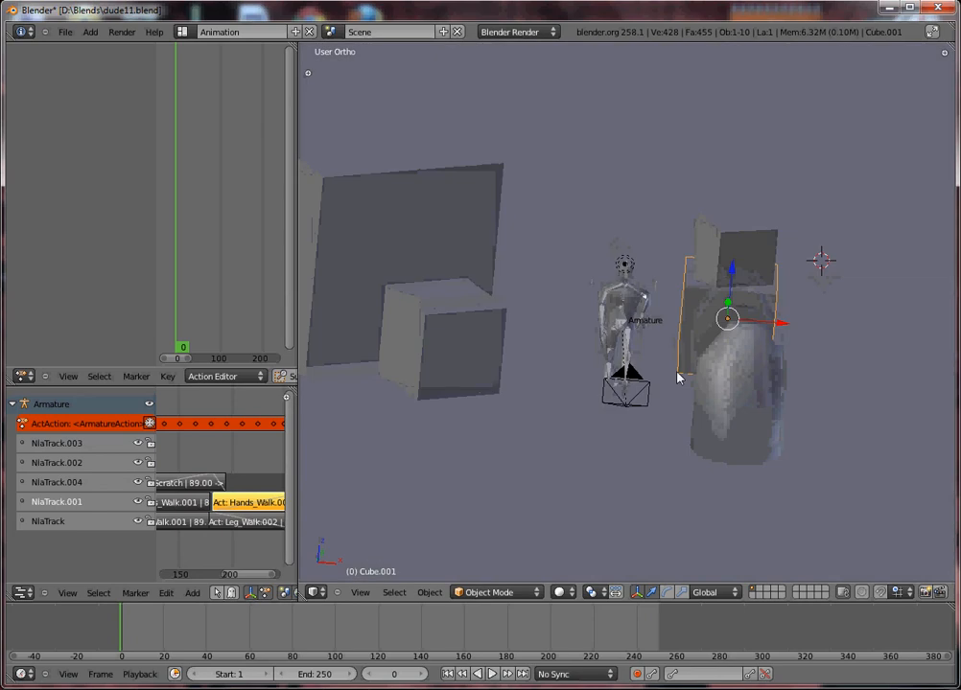
scroll(690, 367, down, 3)
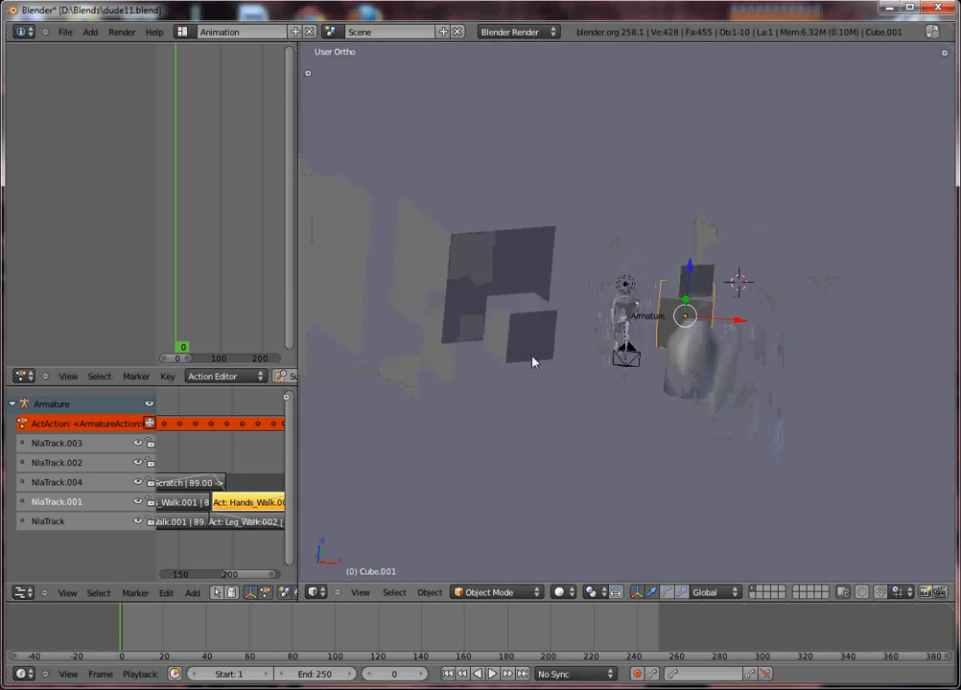
right_click(523, 326)
shift+right_click(493, 268)
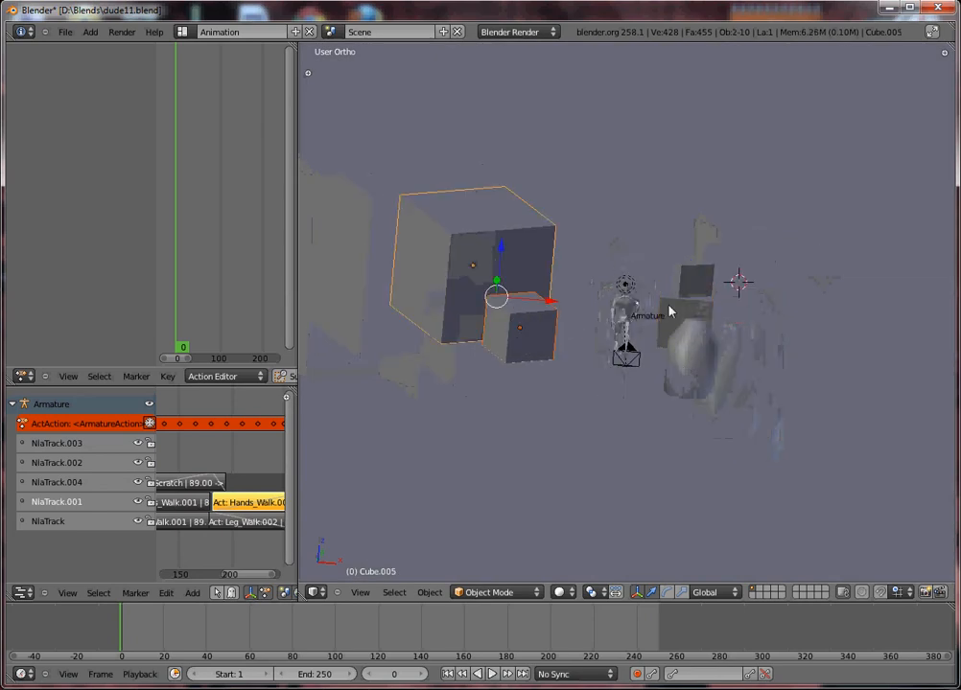
shift+right_click(681, 286)
shift+right_click(682, 282)
key(t)
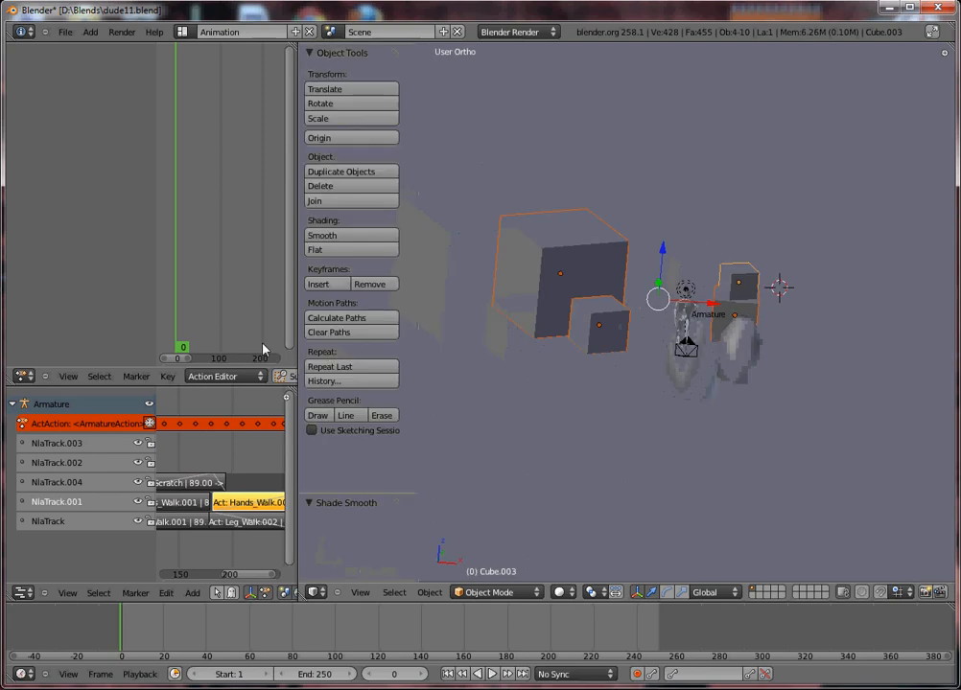
click(341, 235)
key(t)
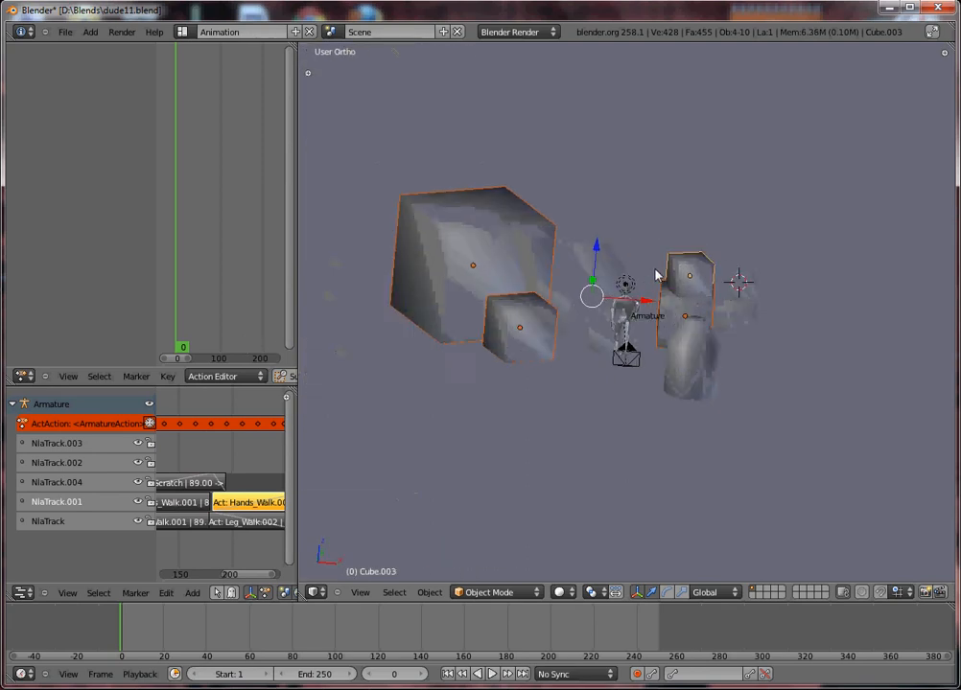
Render the current frame from the camera view to check the shading on the props
right_click(689, 326)
key(KP_0)
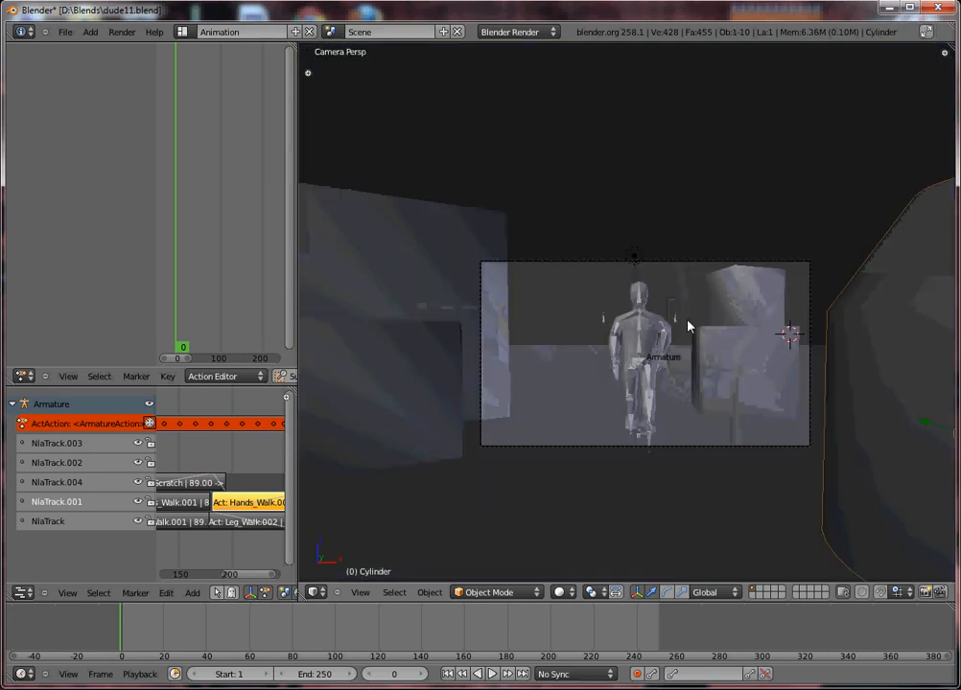
key(F12)
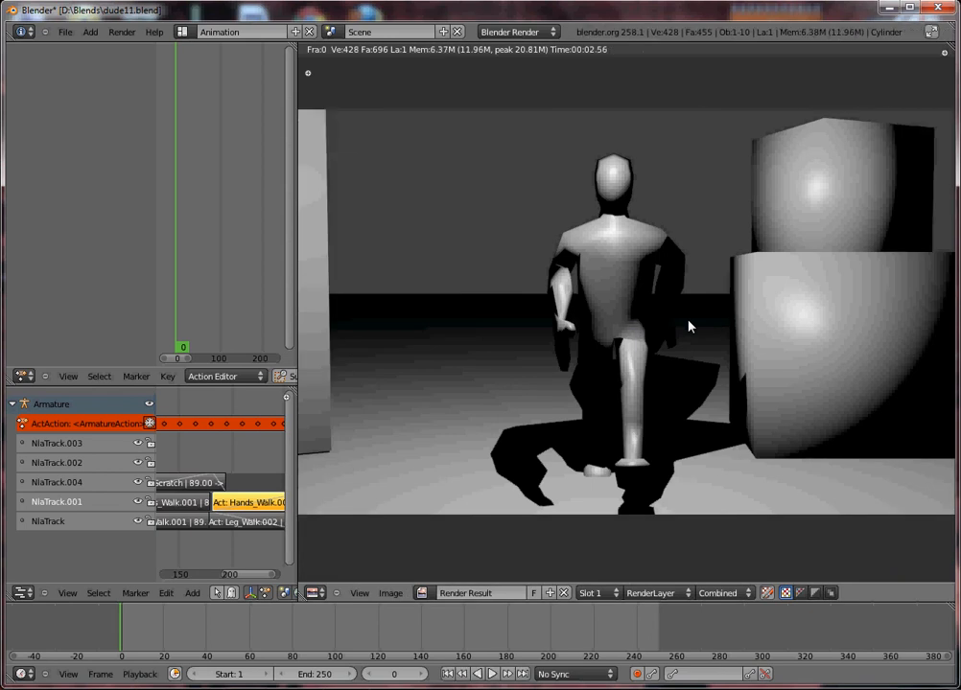
key(Escape)
Apply flat shading to the four cubes and render the camera view to check them
right_click(755, 323)
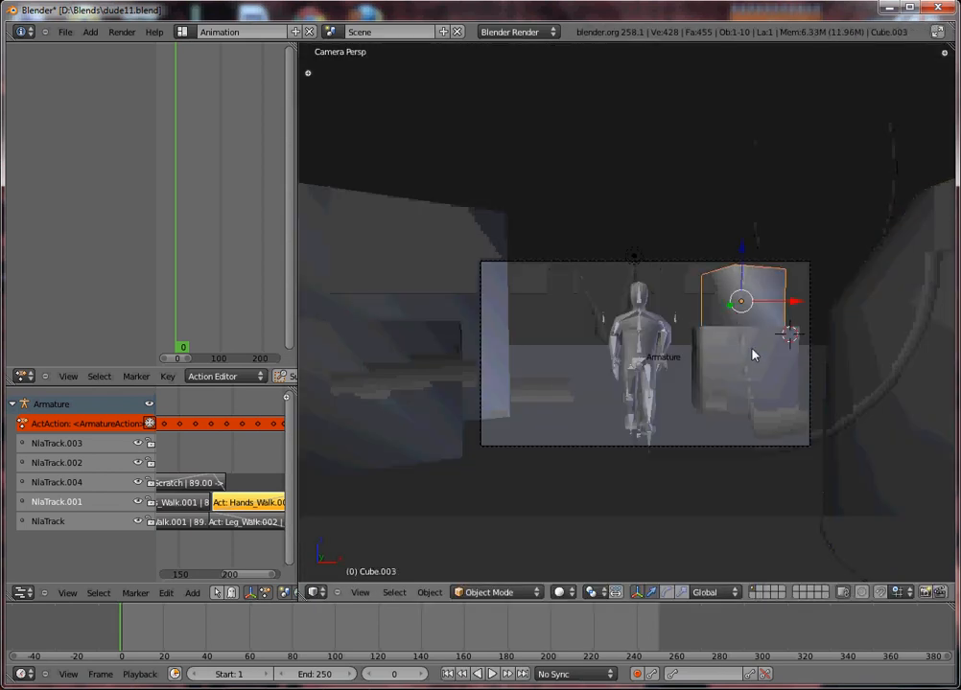
shift+right_click(752, 356)
shift+right_click(501, 326)
shift+right_click(433, 365)
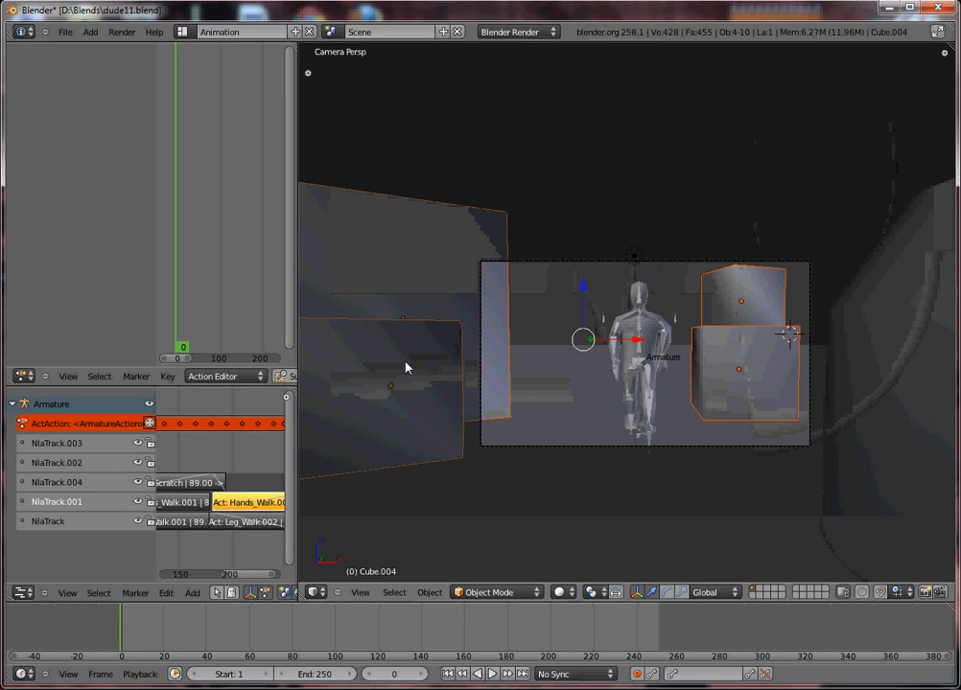
key(t)
click(326, 249)
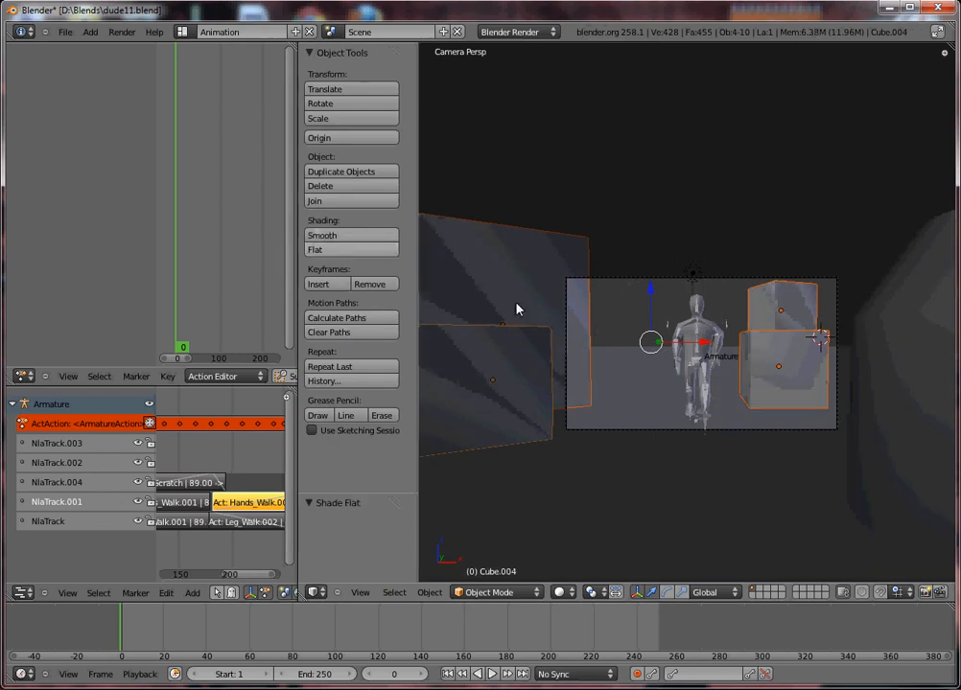
key(t)
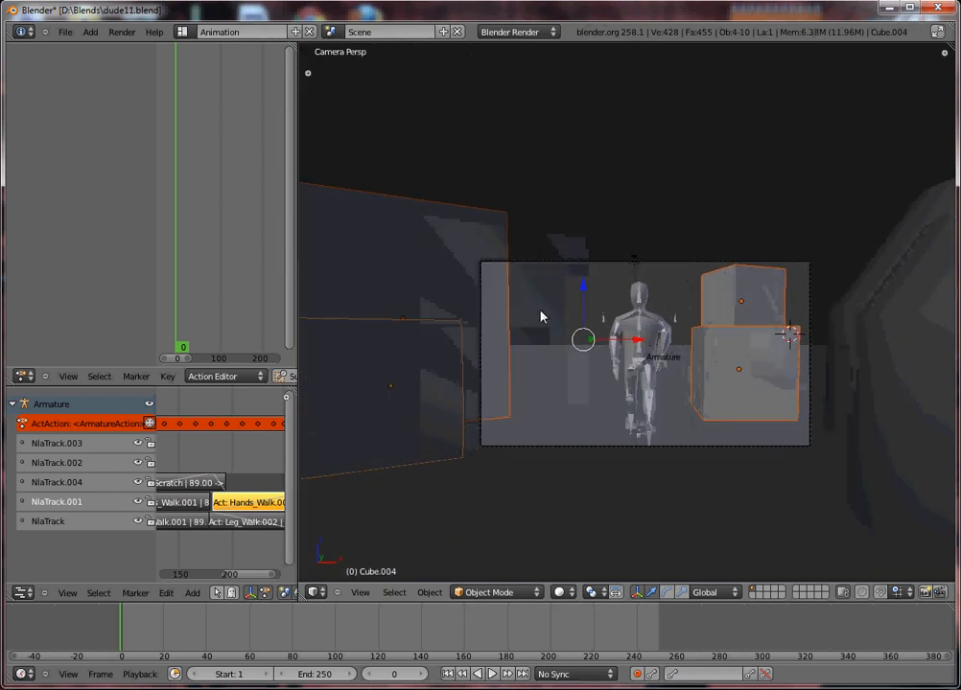
key(F12)
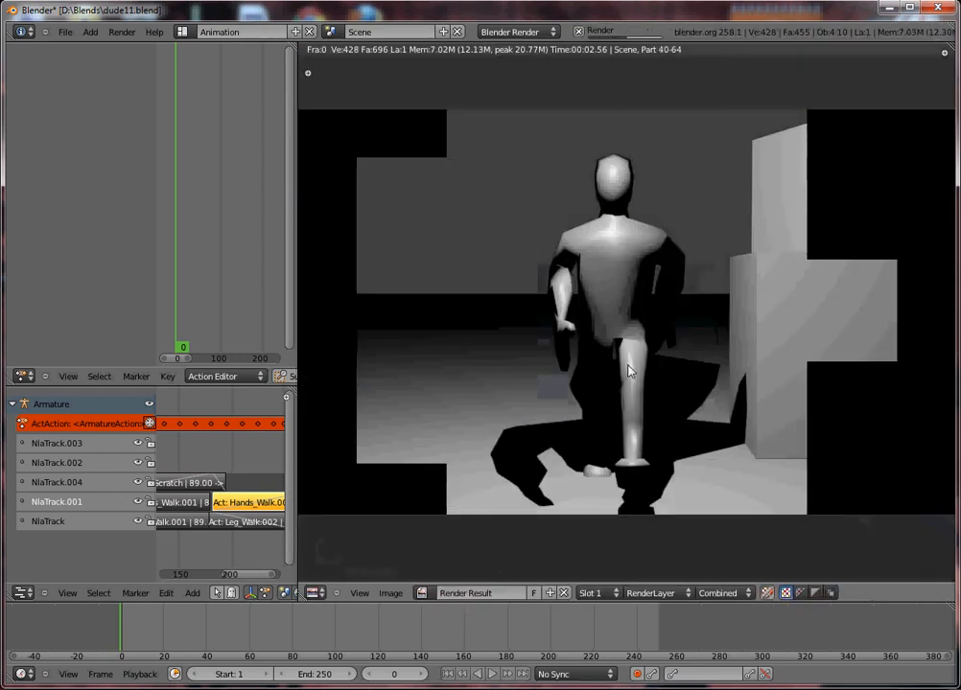
key(Escape)
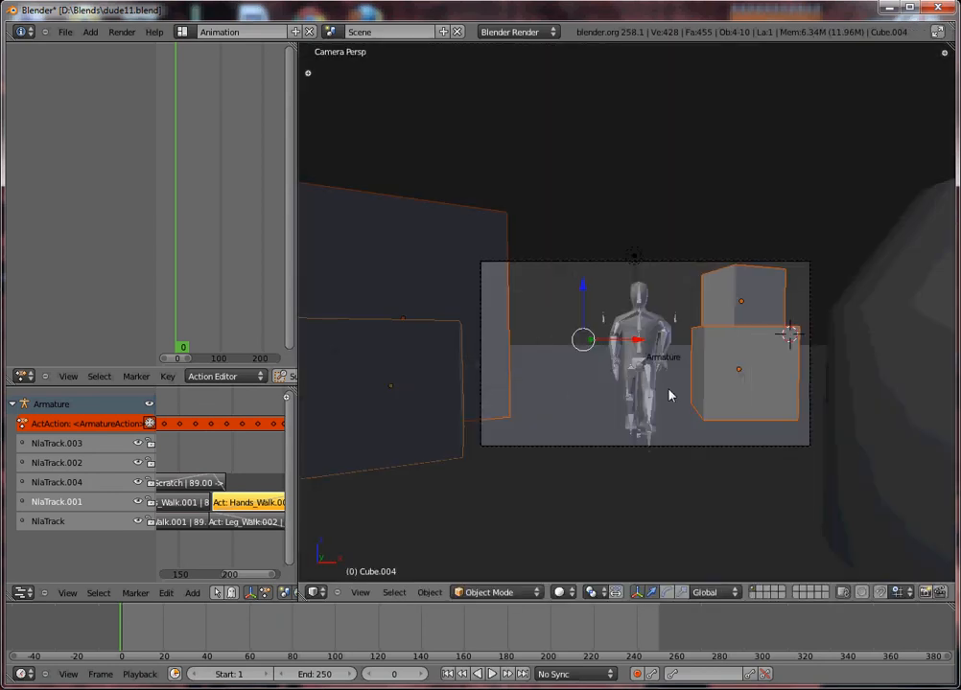
Move the lamp in the side view about -7.24 along Y and 6.1 along Z, above and behind the camera
key(KP_7)
right_click(622, 353)
key(ctrl+Tab)
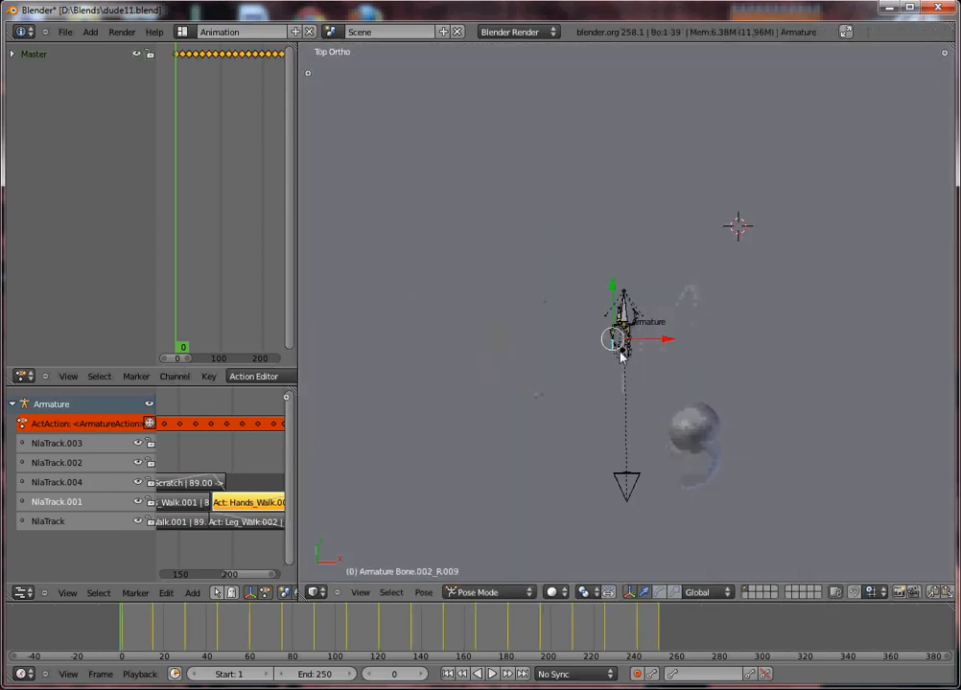
right_click(617, 370)
middle_drag(618, 377, 667, 364)
right_click(659, 335)
right_click(658, 334)
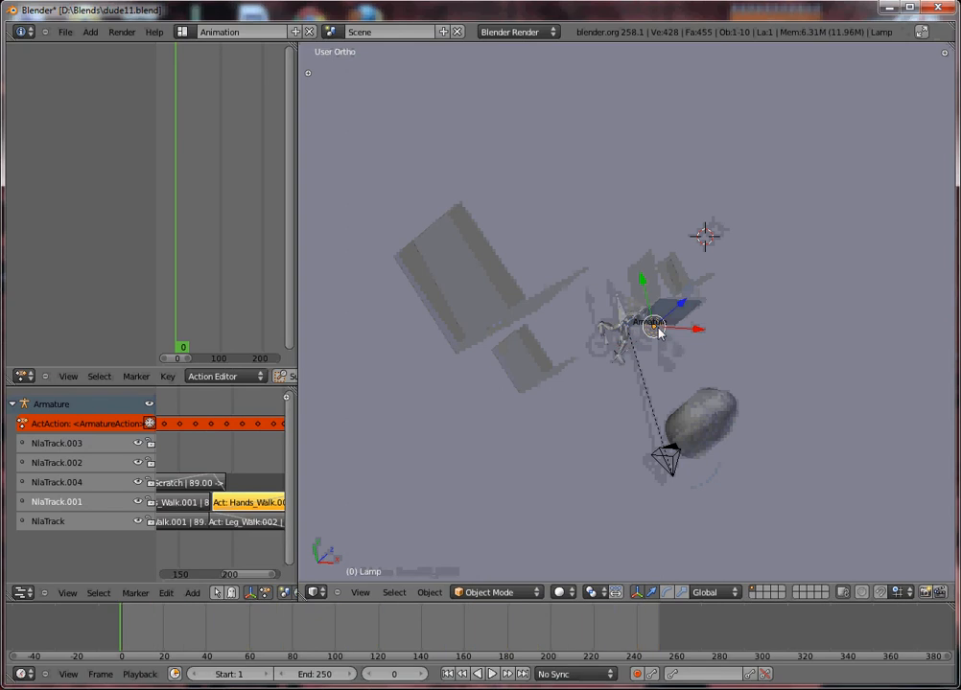
key(KP_3)
key(g)
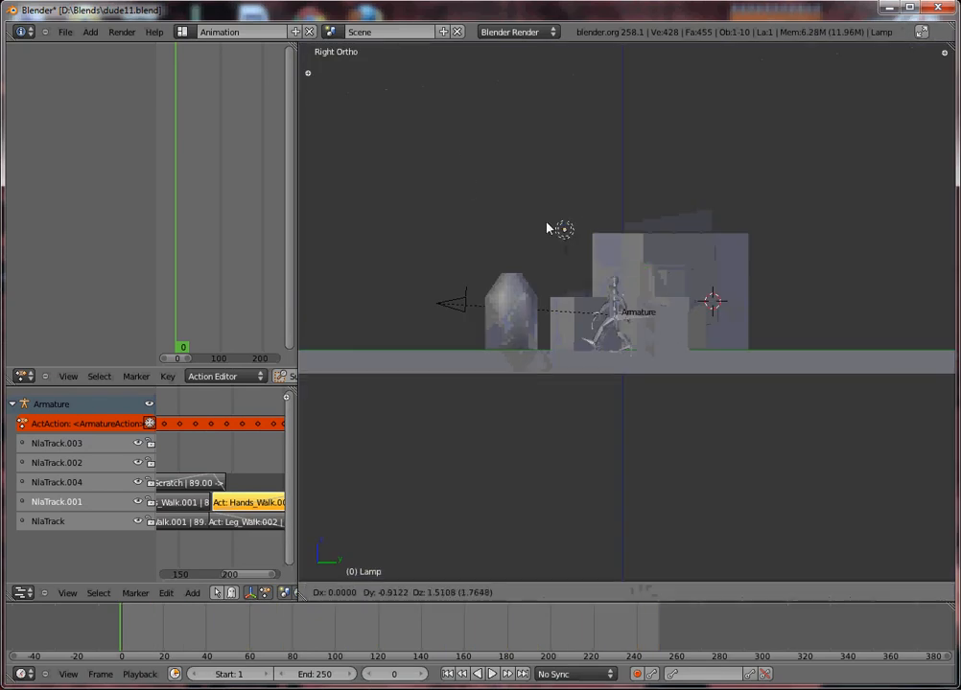
click(450, 178)
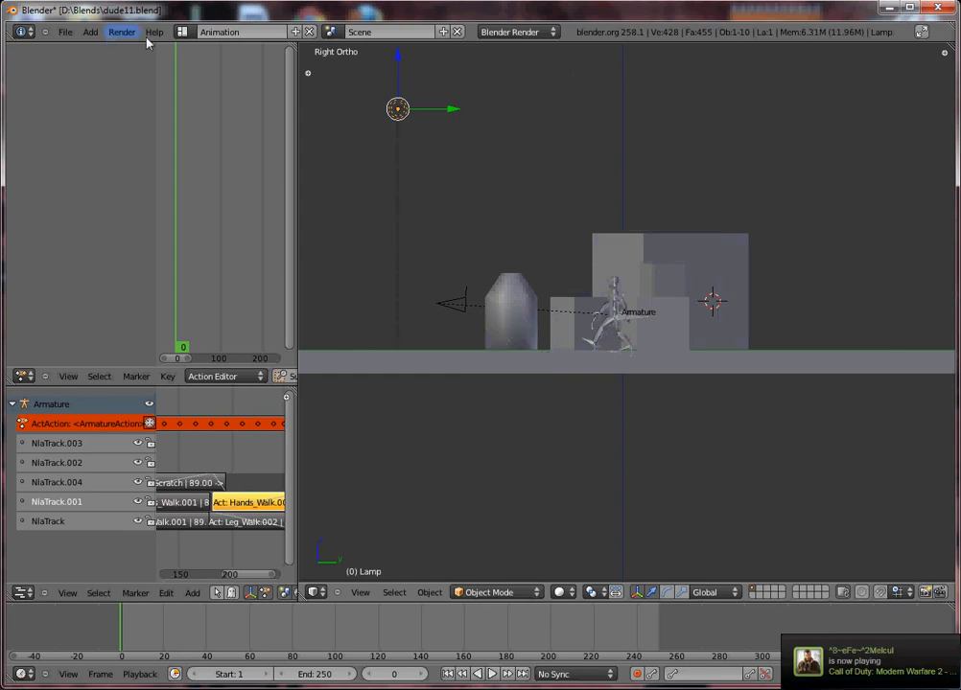
Switch to the Default screen layout and change the lamp type to Sun
click(182, 34)
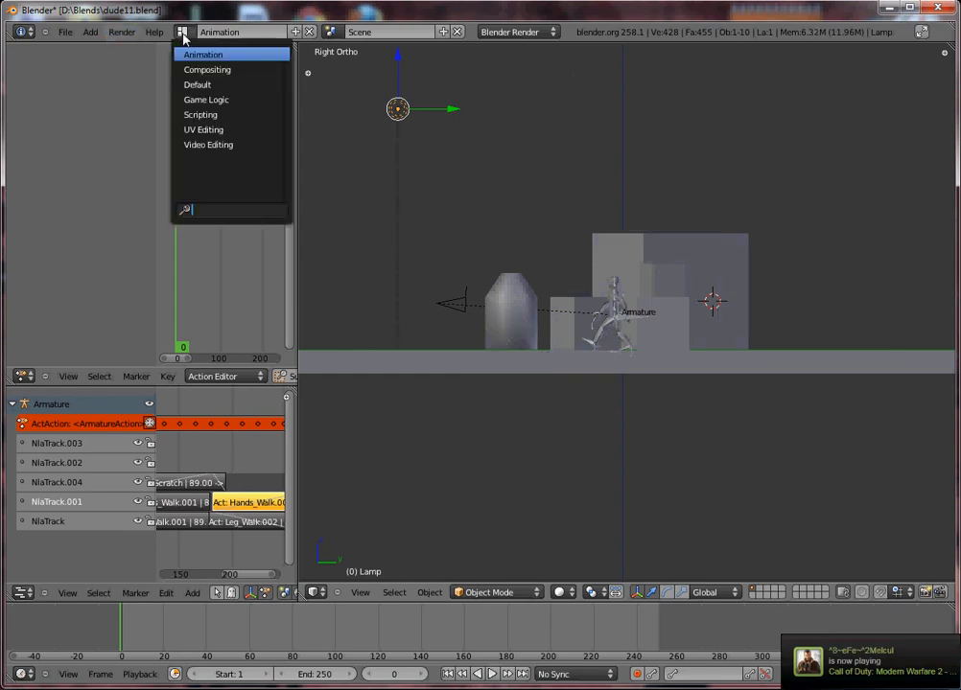
click(228, 87)
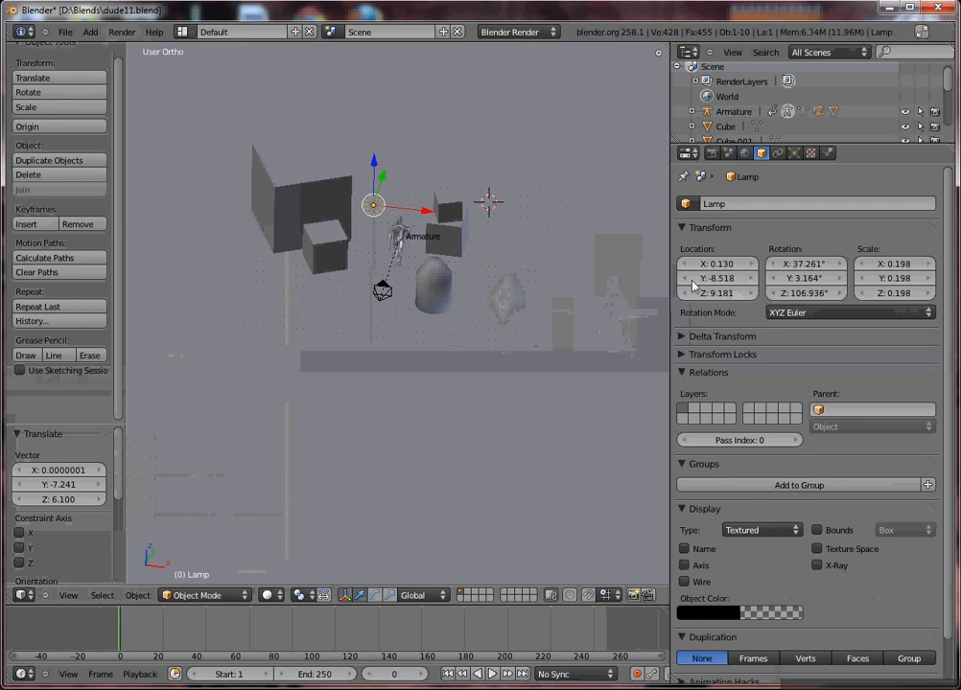
drag(671, 264, 726, 264)
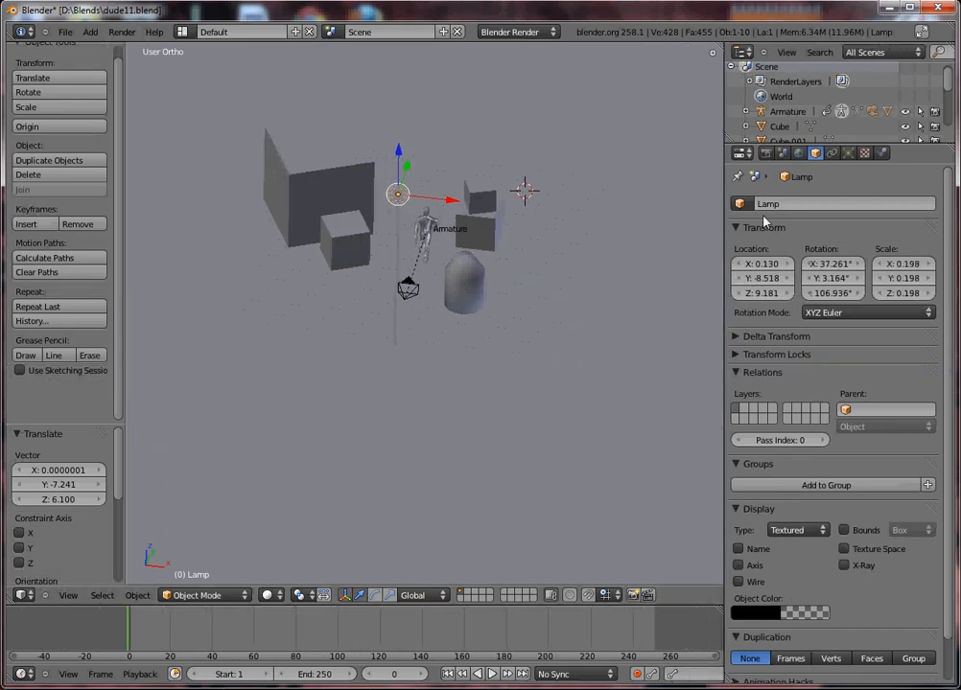
click(847, 153)
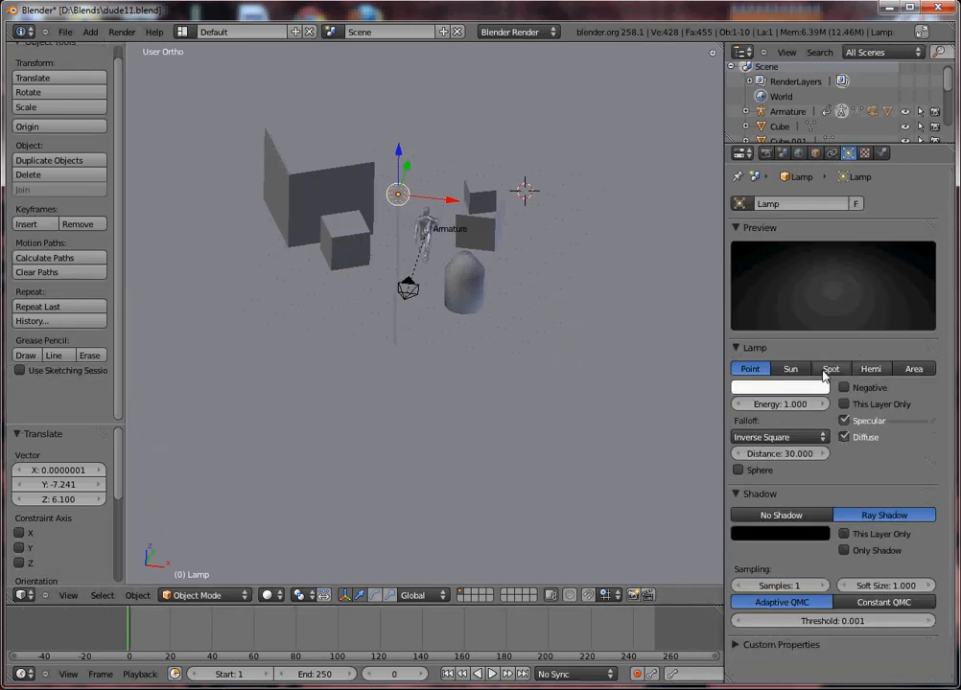
click(780, 369)
Rotate the sun lamp about -57° in side view and 27° in top view, and move it about 3.34 along X
key(KP_3)
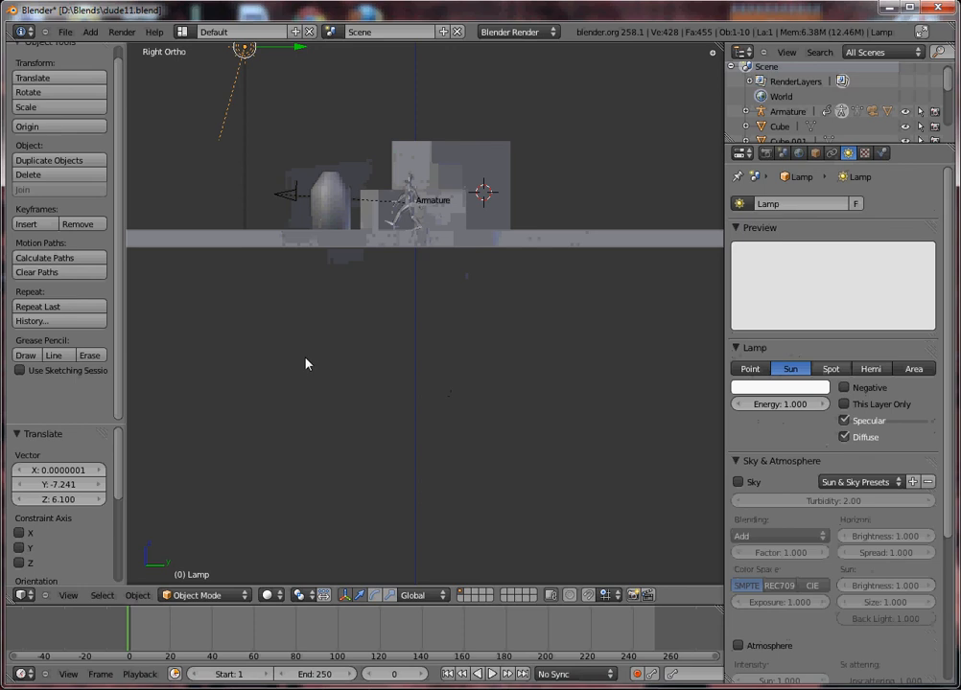
key(r)
click(660, 220)
key(KP_7)
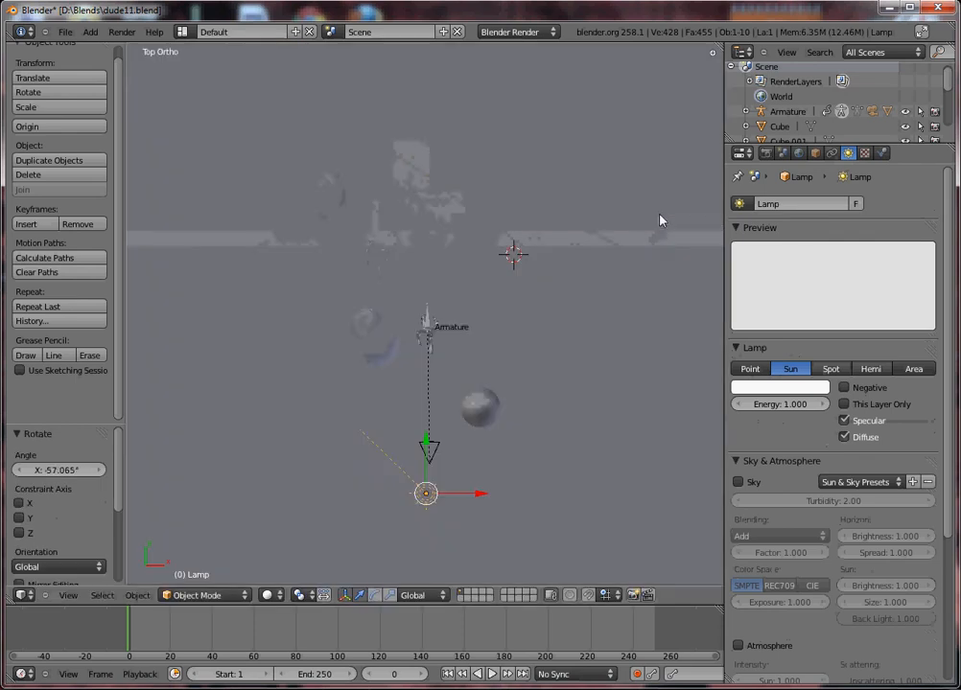
key(r)
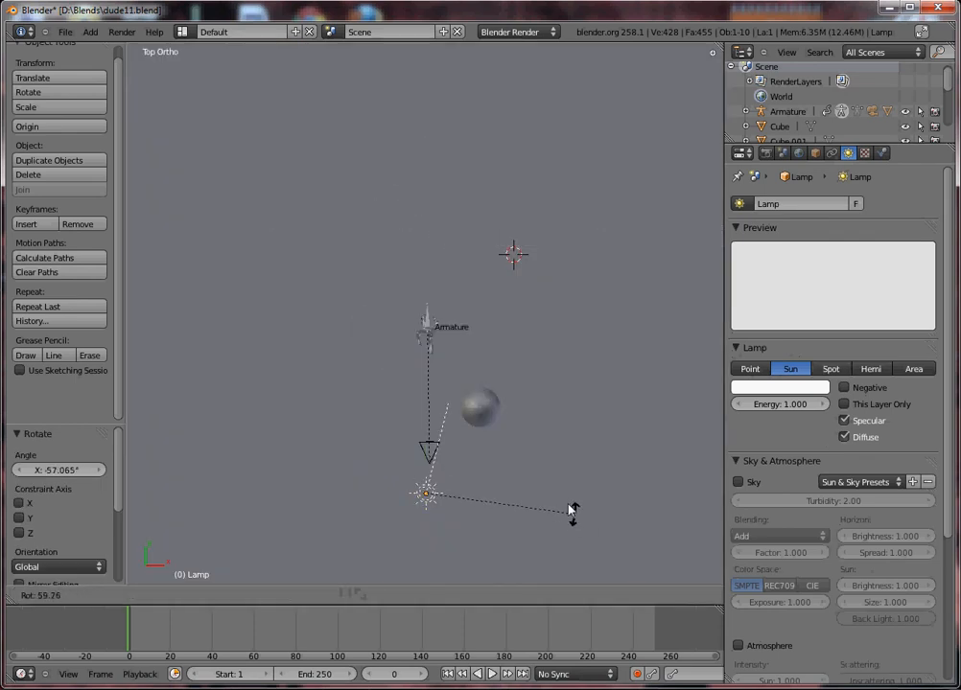
click(535, 455)
key(g)
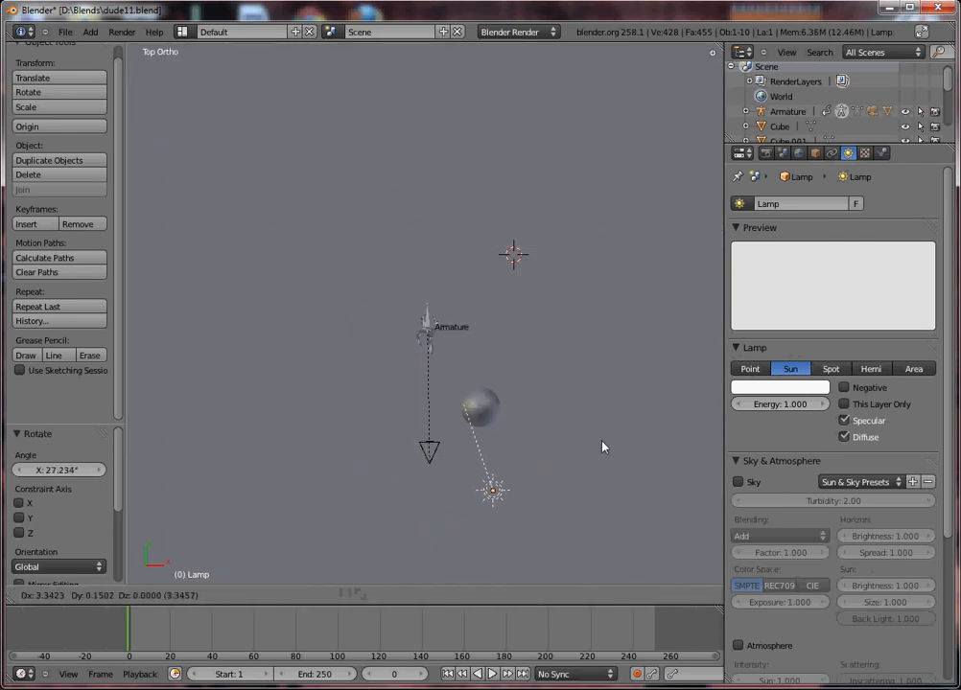
click(605, 446)
Render the camera view to check the sun lighting and shadows on the character and props
middle_drag(563, 472, 493, 247)
key(KP_0)
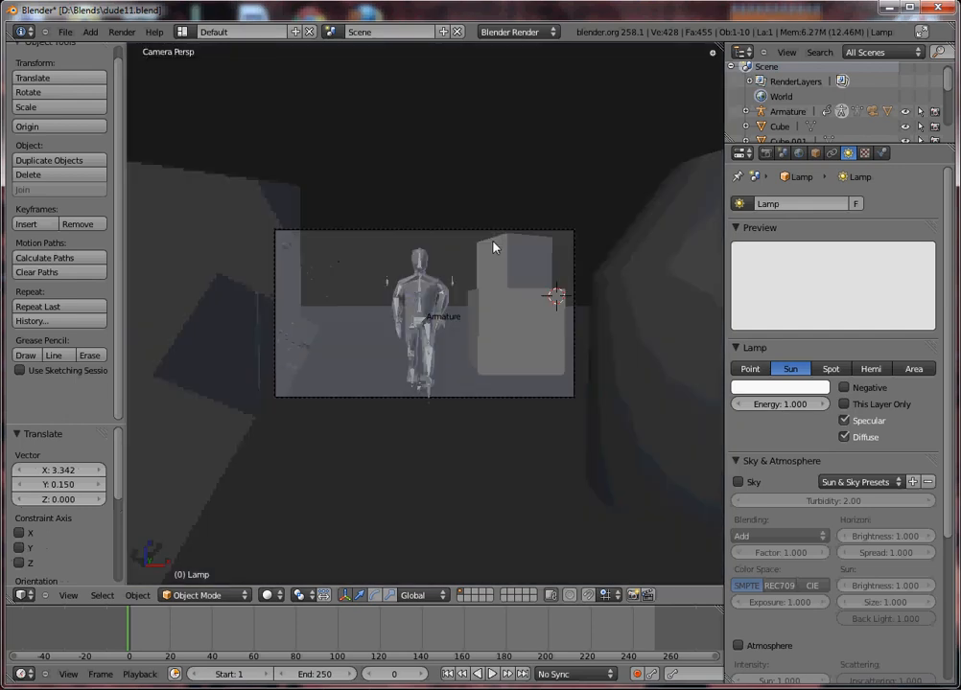
key(F12)
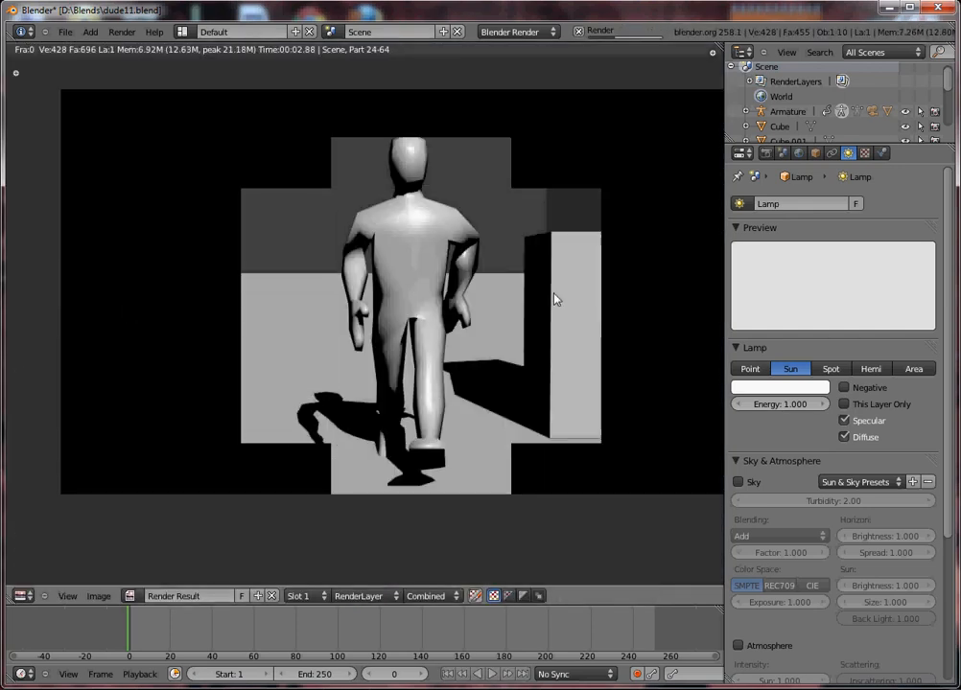
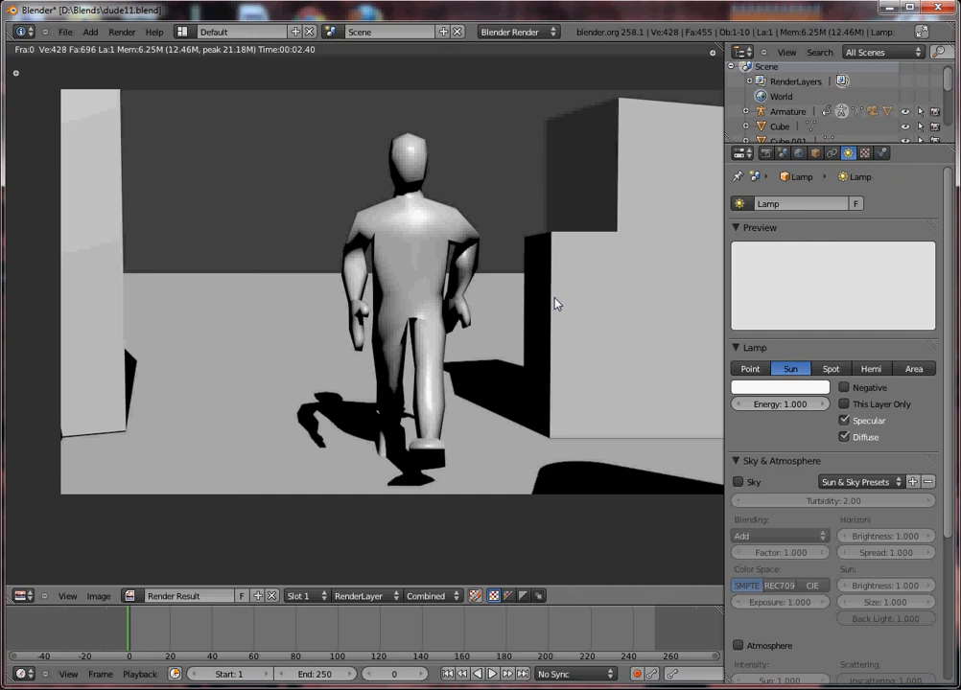
key(Escape)
middle_drag(540, 335, 451, 348)
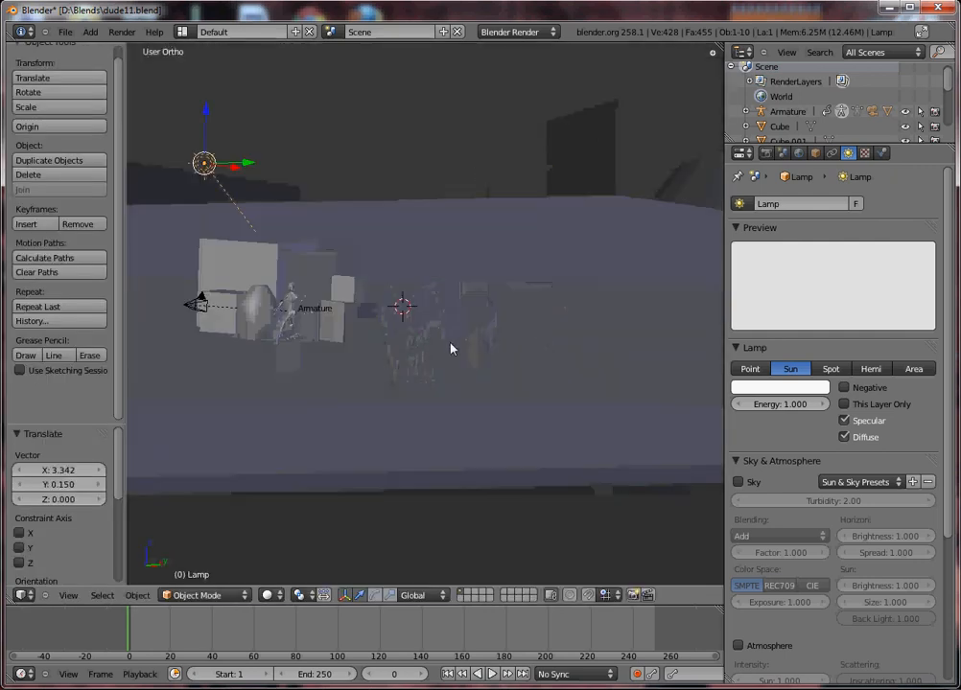
key(KP_3)
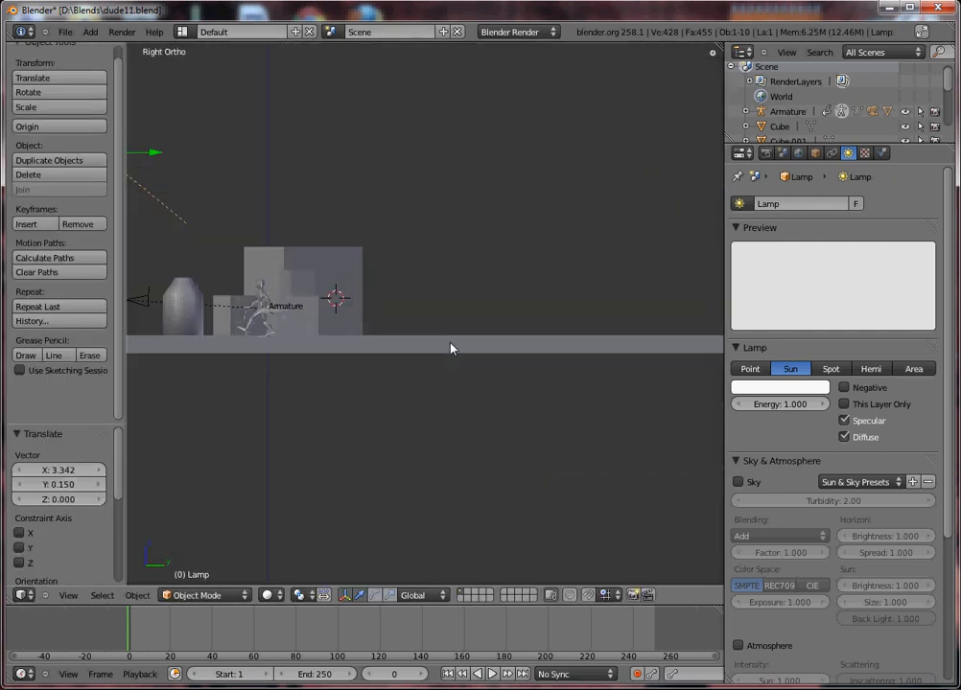
key(KP_7)
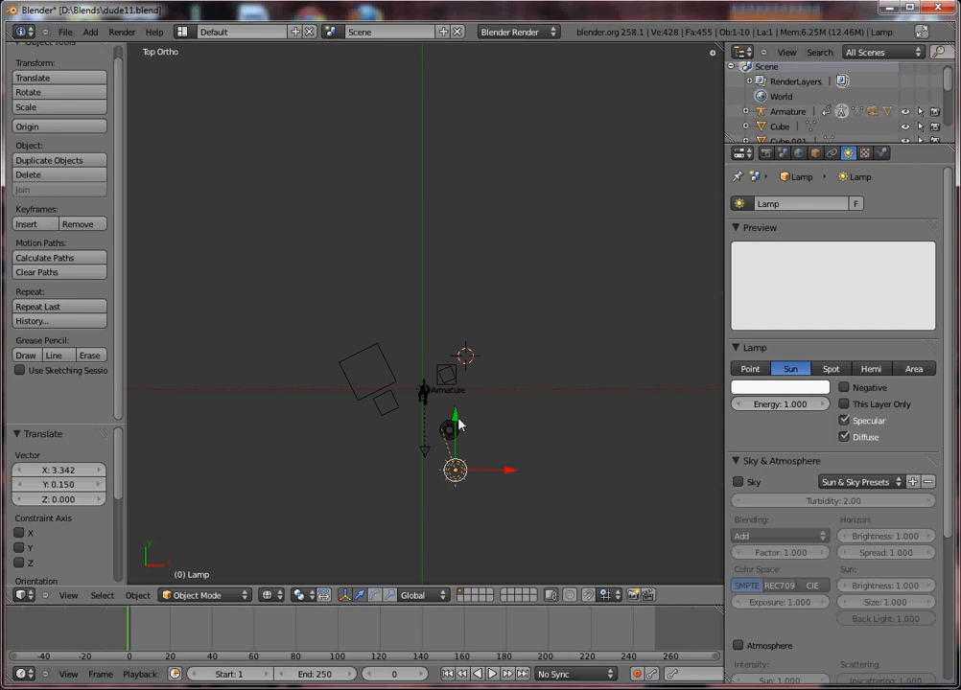
middle_drag(456, 423, 461, 224)
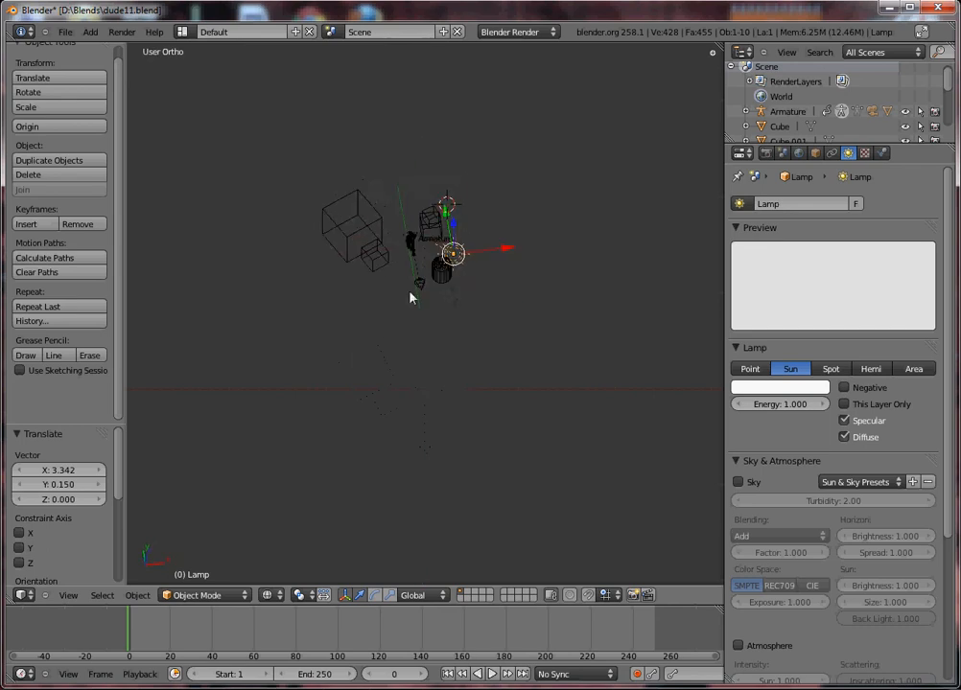
Duplicate the large and small cubes beside the character and place the copies toward negative Y in the top view
middle_drag(409, 298, 317, 206)
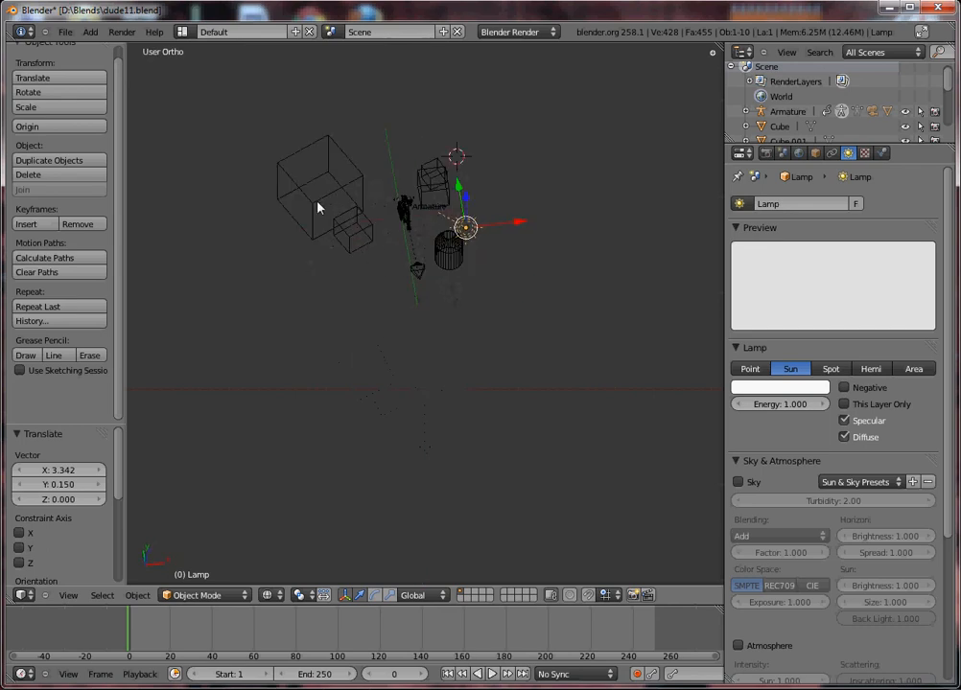
right_click(318, 206)
shift+right_click(344, 237)
key(KP_7)
key(shift+d)
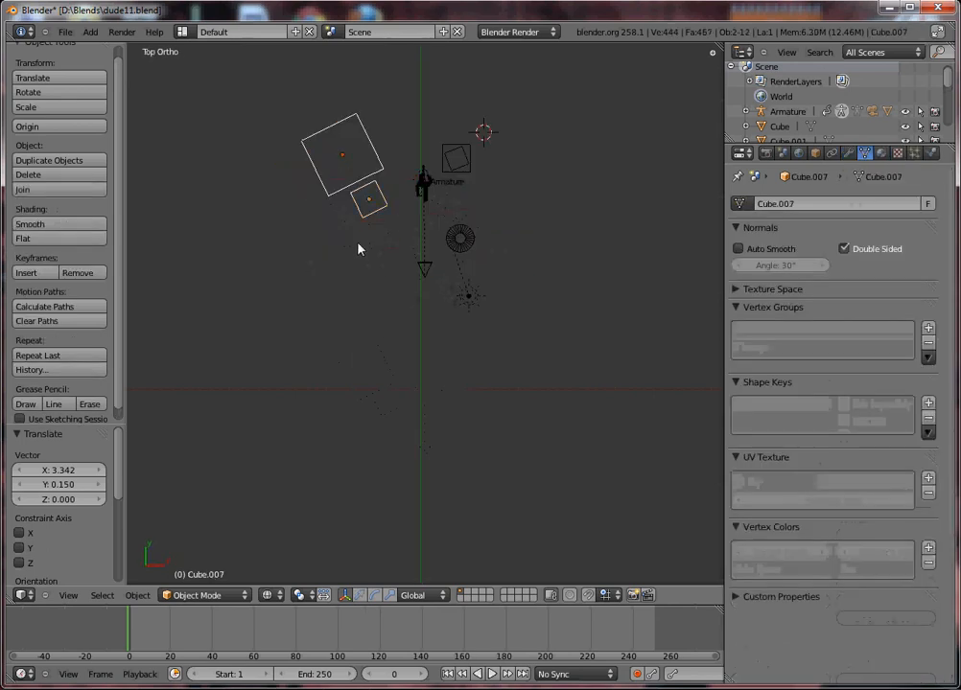
click(360, 473)
Rotate the two copied cubes about 102° and move them about -5.84 along X and 3.3 along Y
key(r)
click(394, 484)
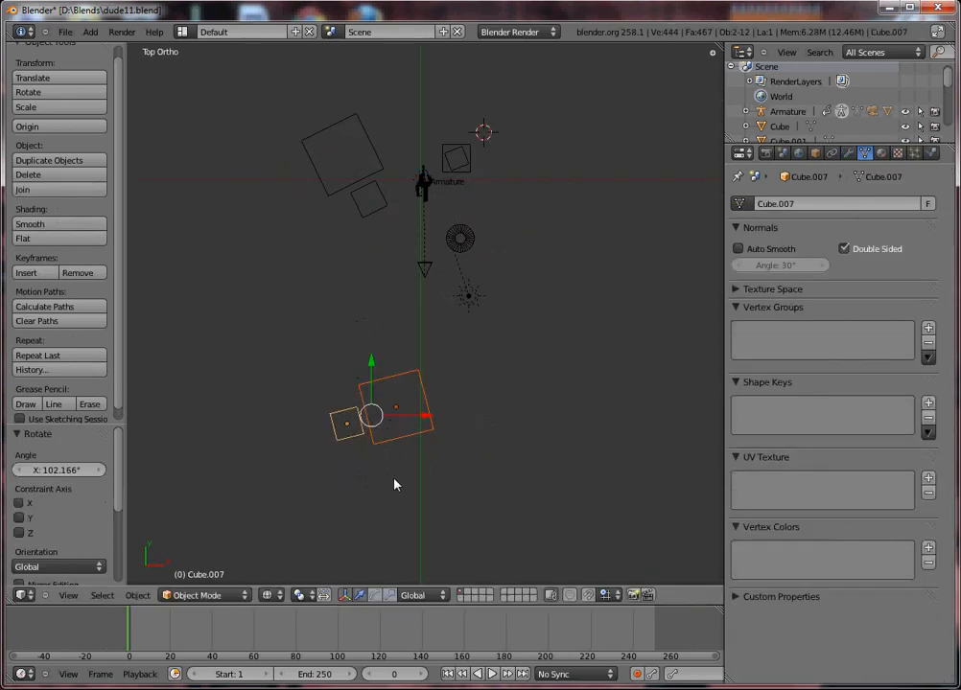
key(g)
click(369, 440)
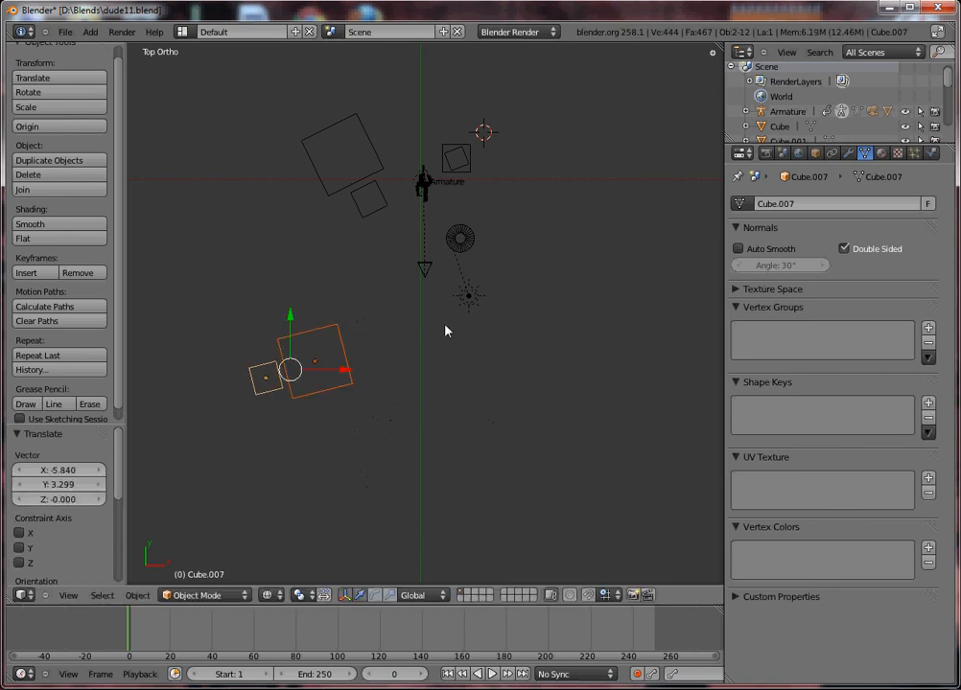
Duplicate the cylinder prop and offset the copy about -10.33 along X and -1.73 along Y
right_click(462, 240)
key(shift+d)
click(326, 280)
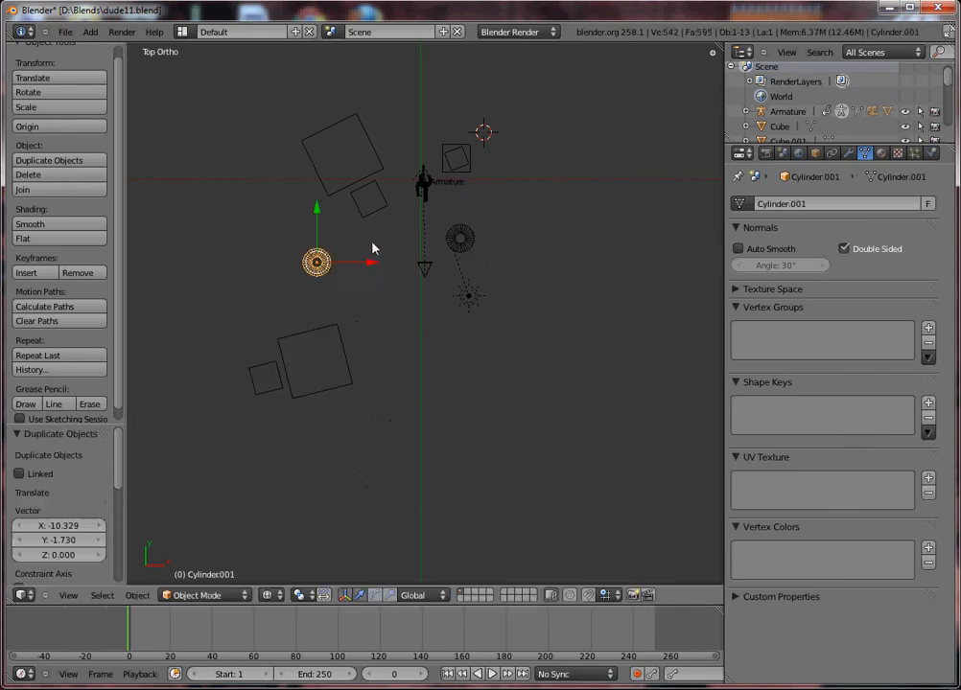
Duplicate the stacked pair of small cubes and offset the copy about 1.35 along X and -15.3 along Y
right_click(458, 163)
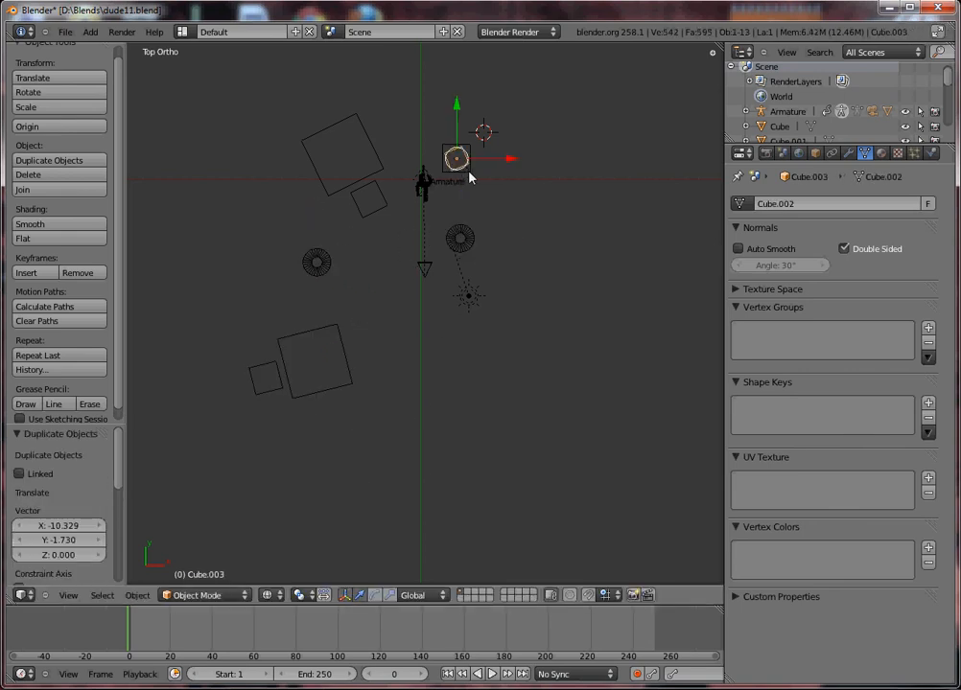
key(shift+d)
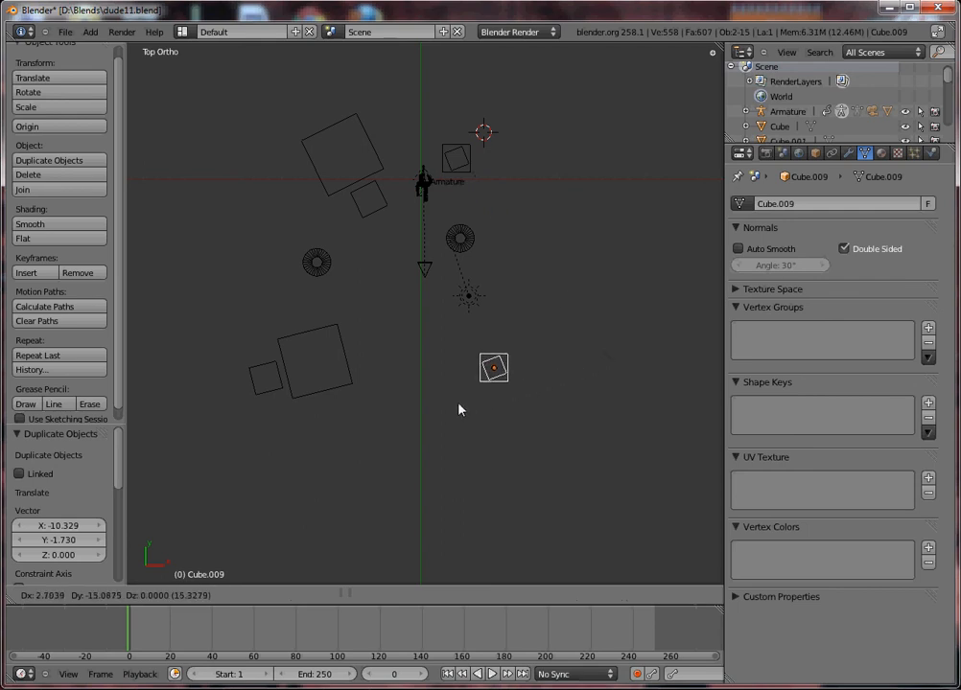
click(490, 395)
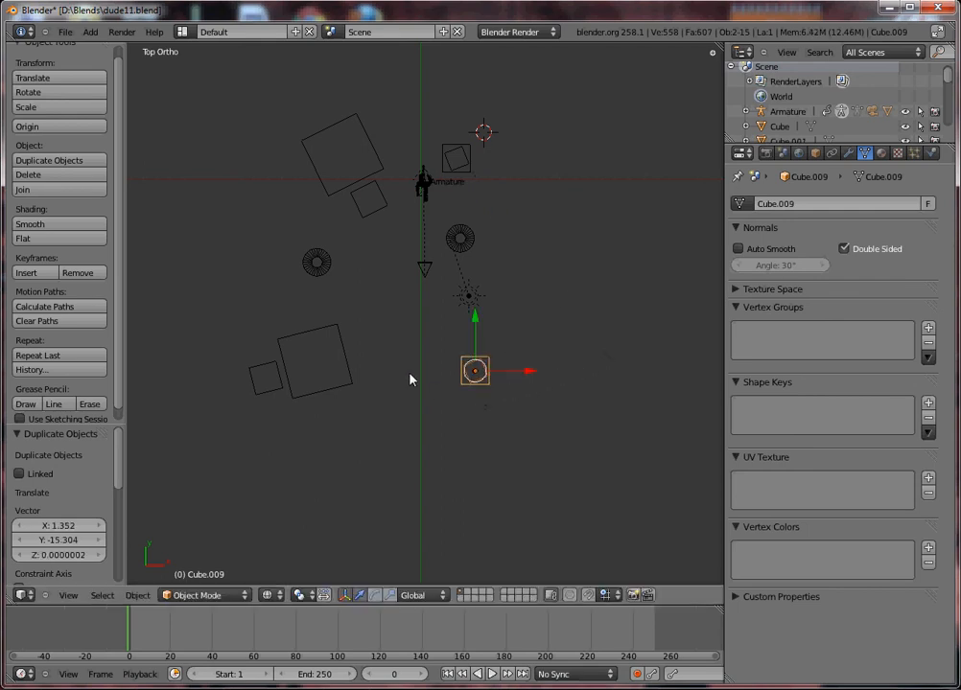
Play the animation from an angled view to check the character's path past the copied props
middle_drag(410, 380, 545, 337)
key(alt+a)
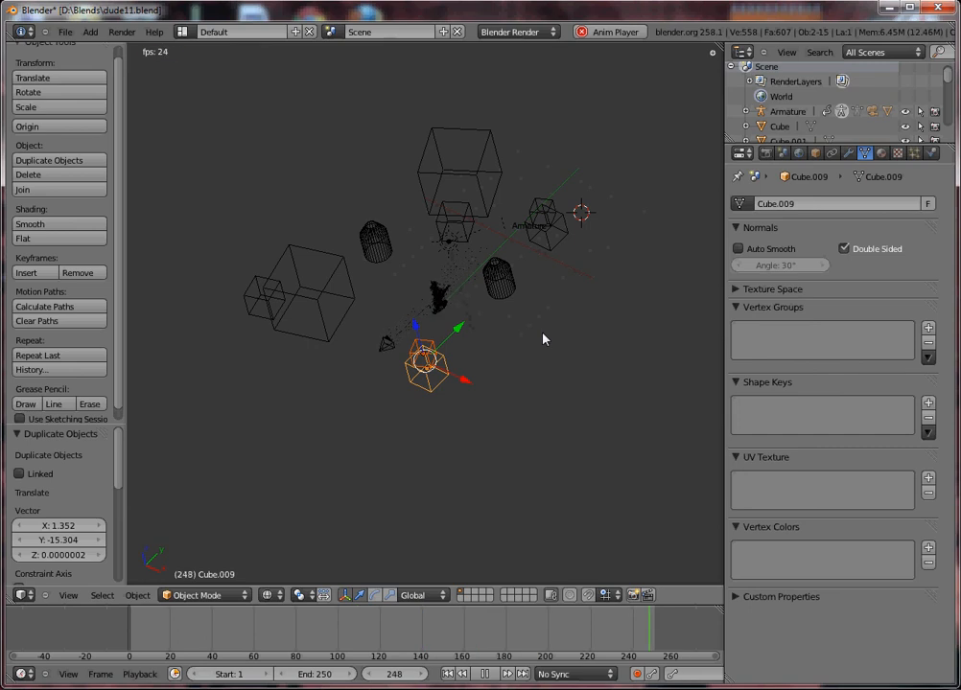
key(Escape)
Add a UV sphere with 32 segments and 16 rings to the scene and set it to smooth shading
middle_drag(429, 310, 450, 300)
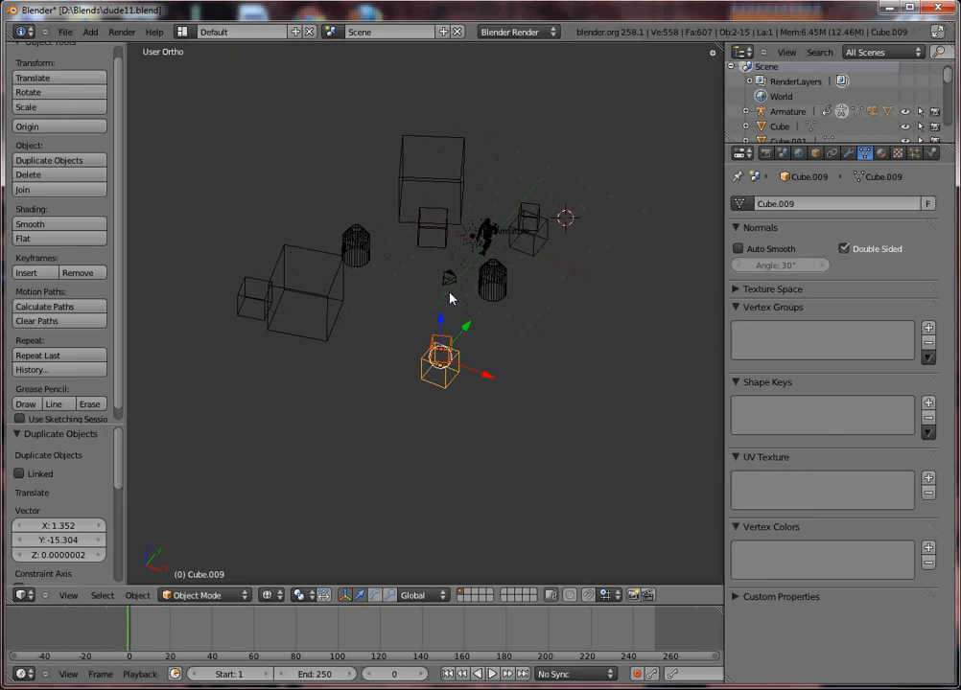
key(shift+a)
mouse_move(450, 297)
click(505, 339)
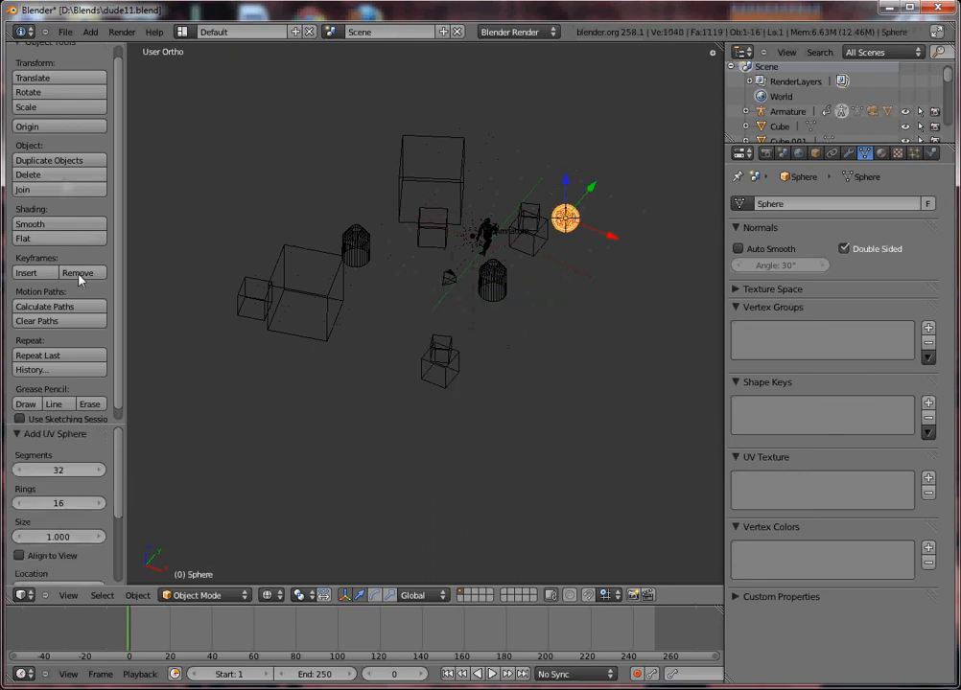
click(43, 224)
Move the sphere in the top view about -8.38 along X and -10.6 along Y
key(KP_7)
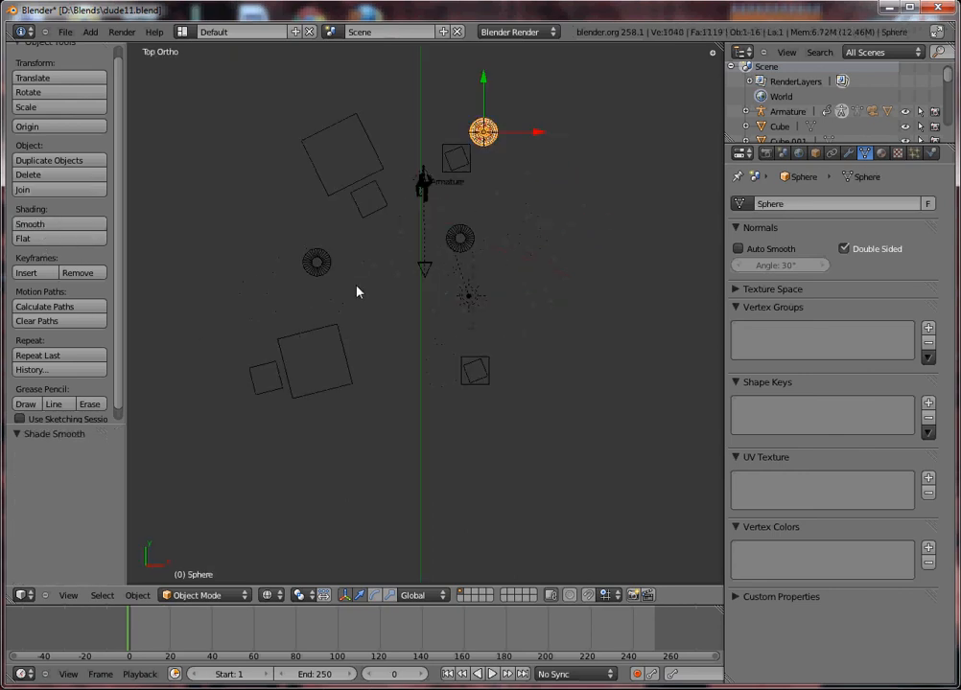
key(g)
click(334, 447)
Lower the sphere about 0.89 along Z onto the ground in solid front view and insert a LocScale keyframe at frame 0
key(z)
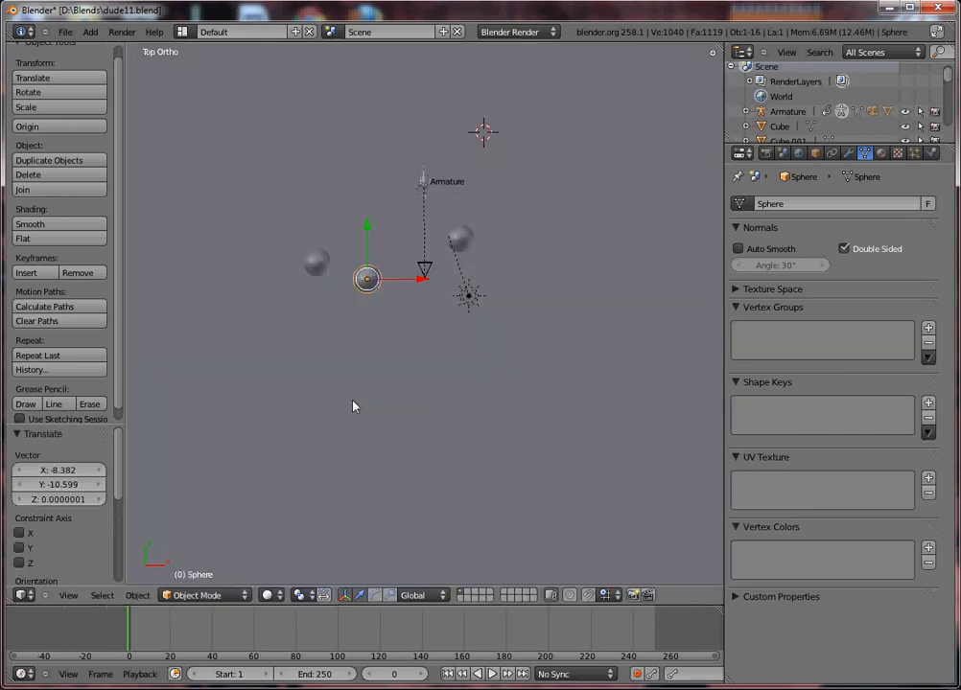
key(KP_1)
scroll(302, 307, up, 5)
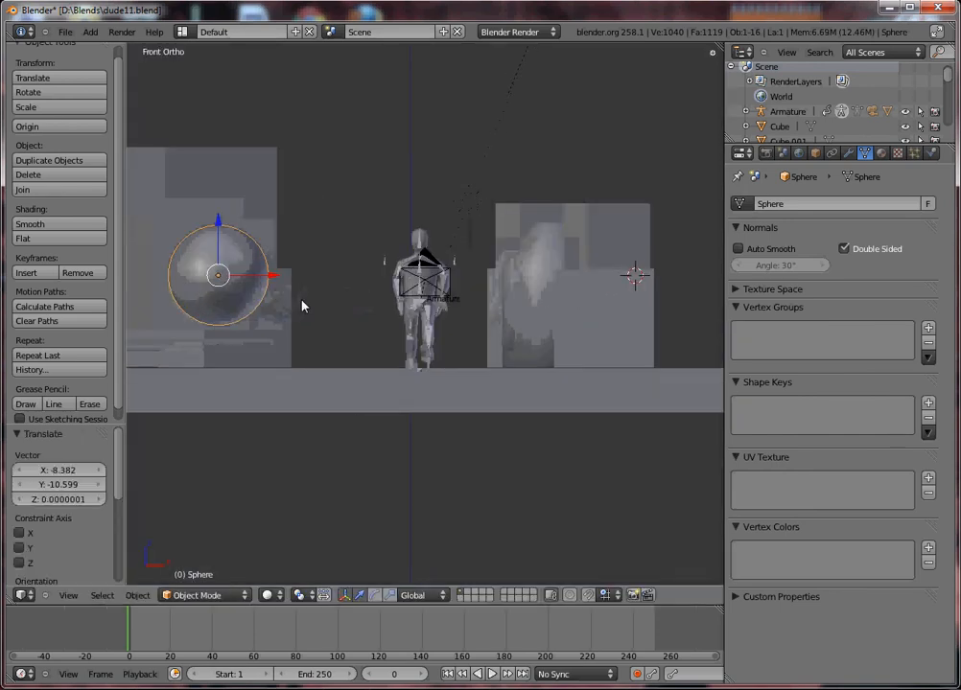
click(210, 230)
key(g)
key(z)
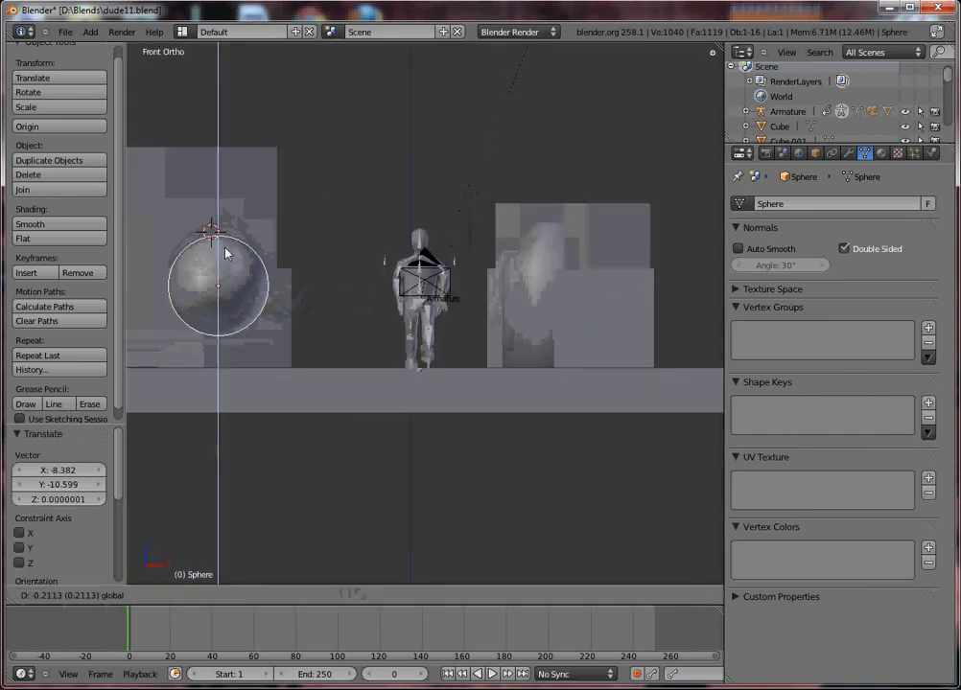
click(229, 272)
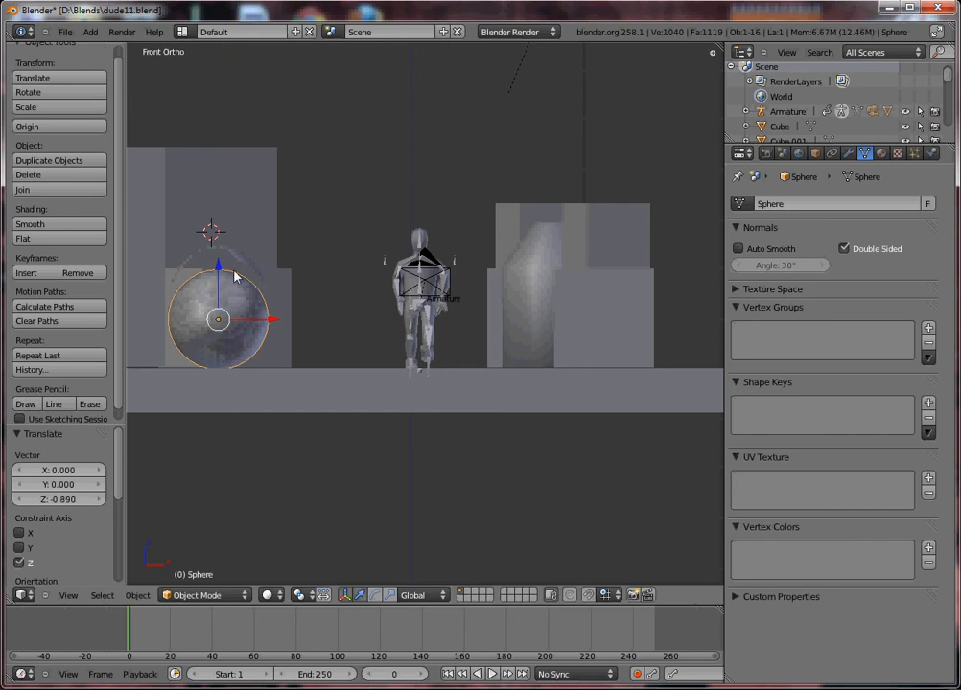
key(i)
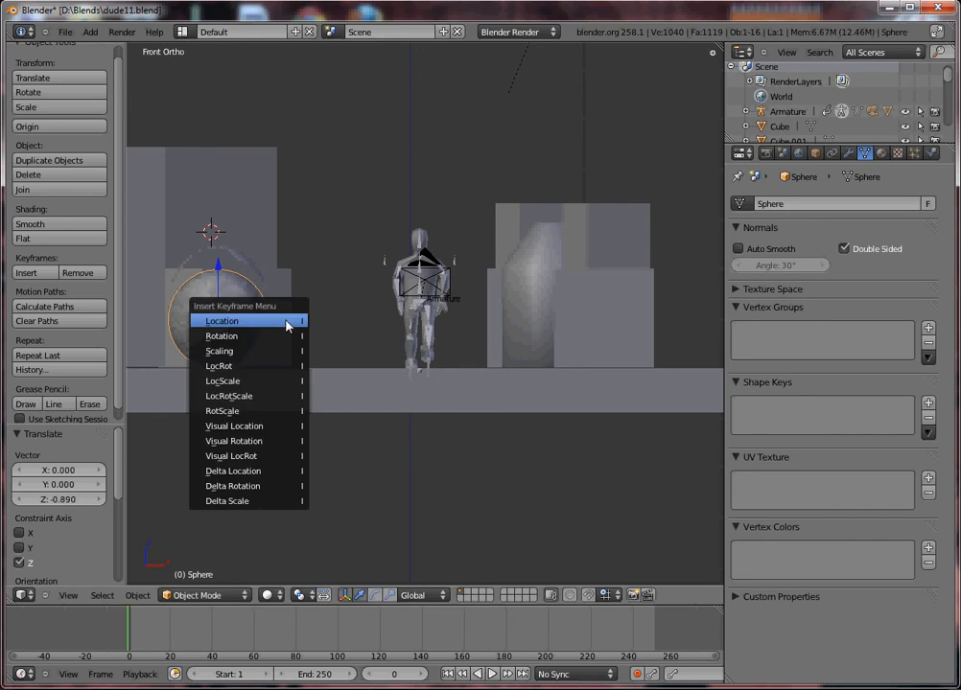
click(288, 388)
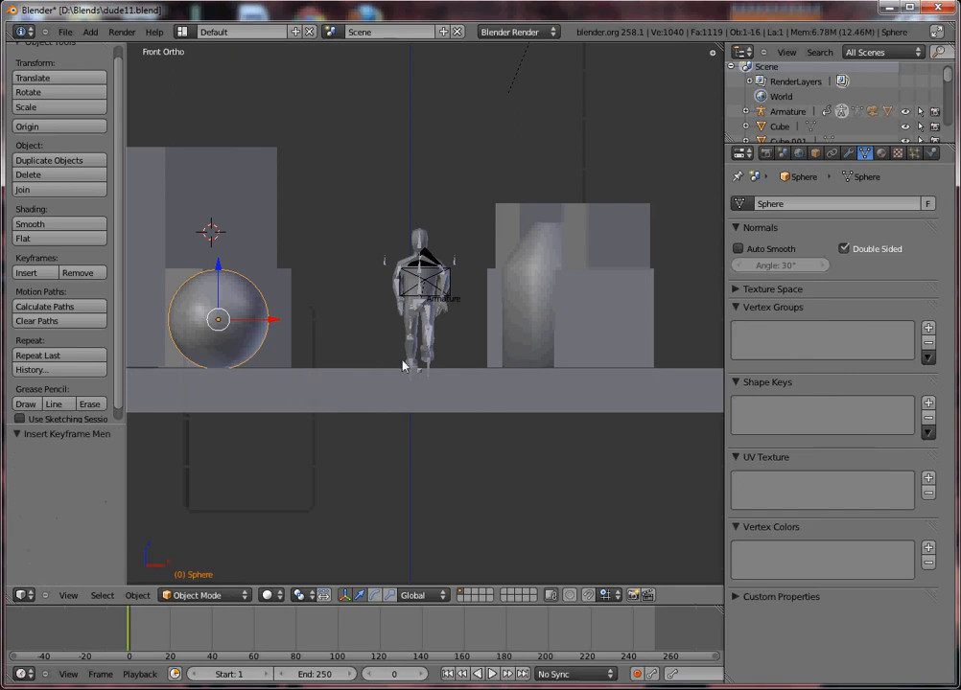
Shift the sphere along Y, ending with a 0.97 move, and 0.55 along X, and insert a LocScale keyframe at frame 0
middle_drag(404, 362, 362, 358)
key(g)
key(y)
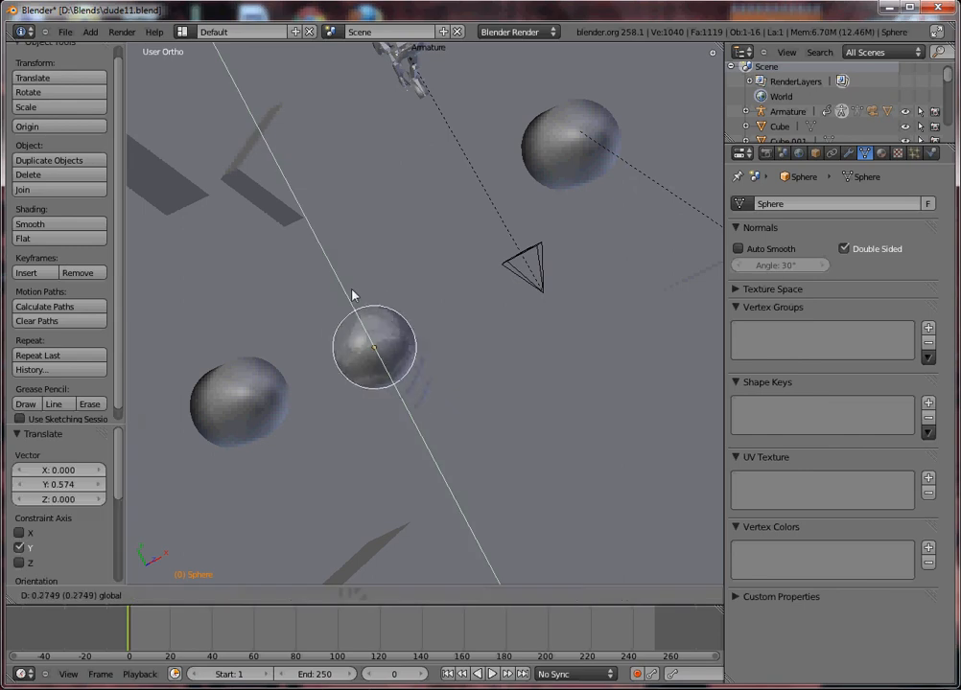
click(342, 276)
middle_drag(342, 276, 385, 349)
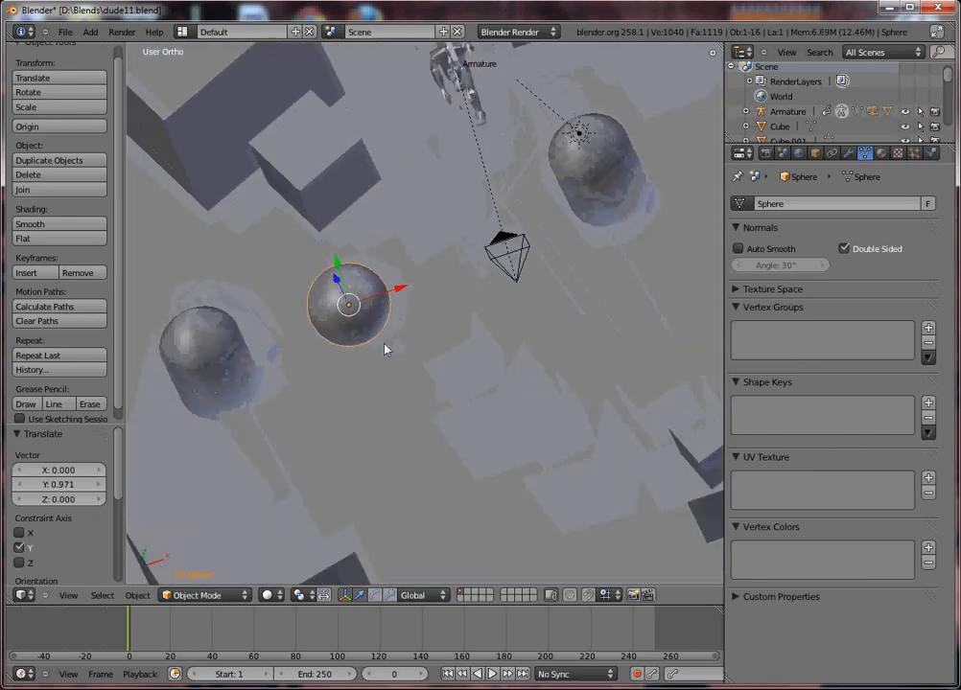
key(g)
key(x)
click(418, 286)
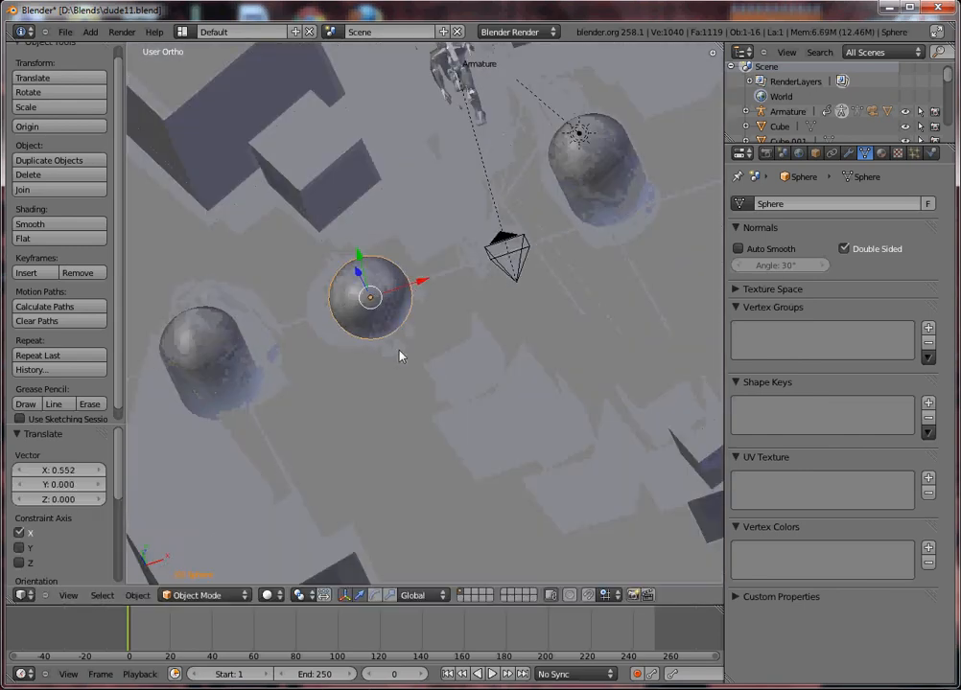
key(i)
click(399, 353)
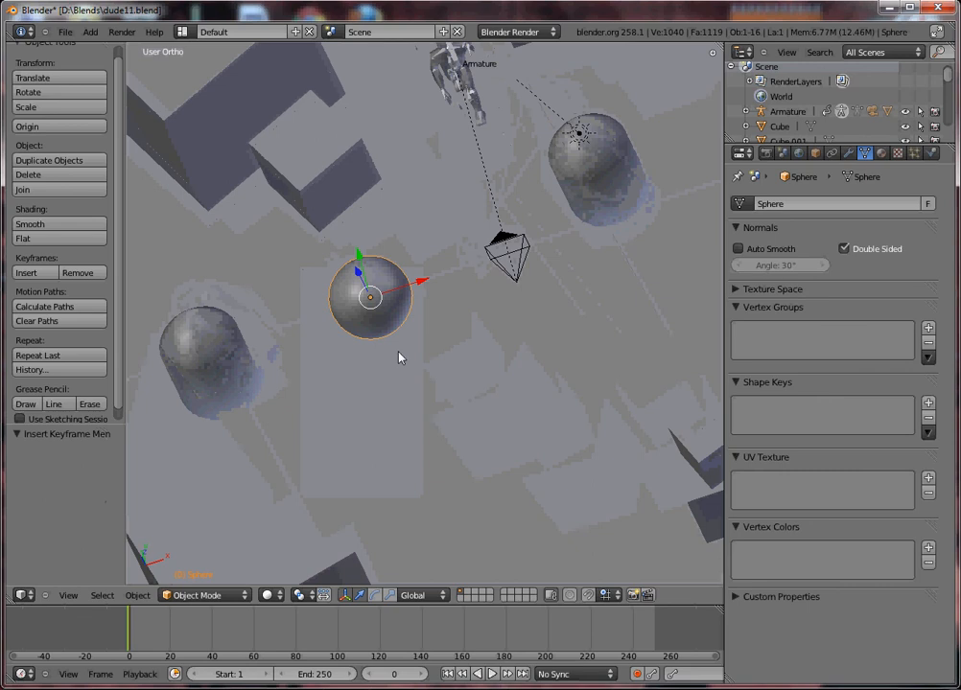
Play the animation through the camera to check when the sphere enters the frame
key(KP_1)
middle_drag(397, 356, 443, 432)
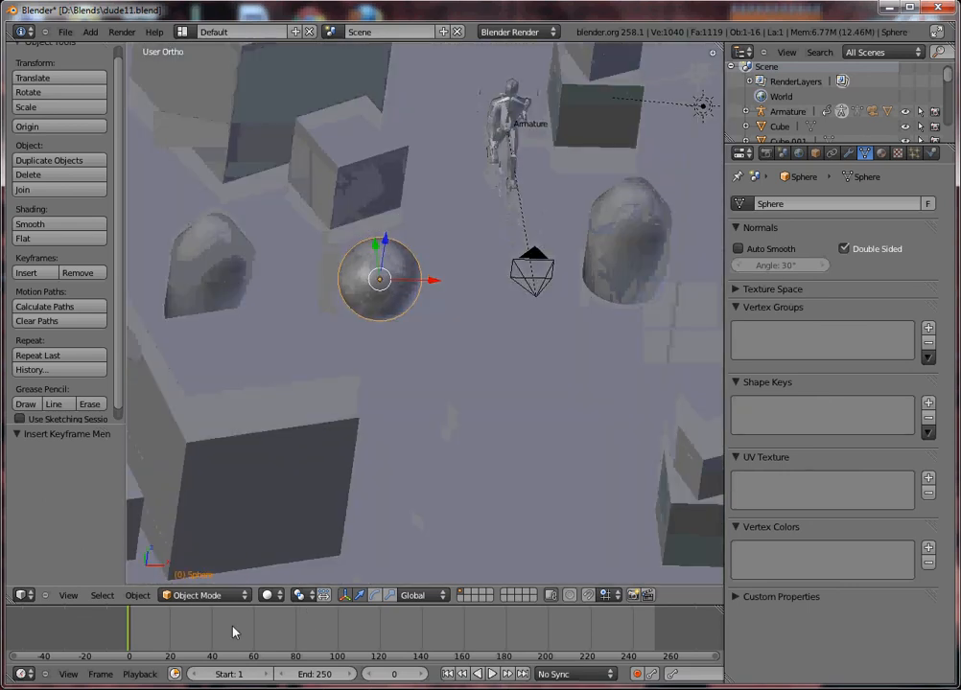
key(KP_0)
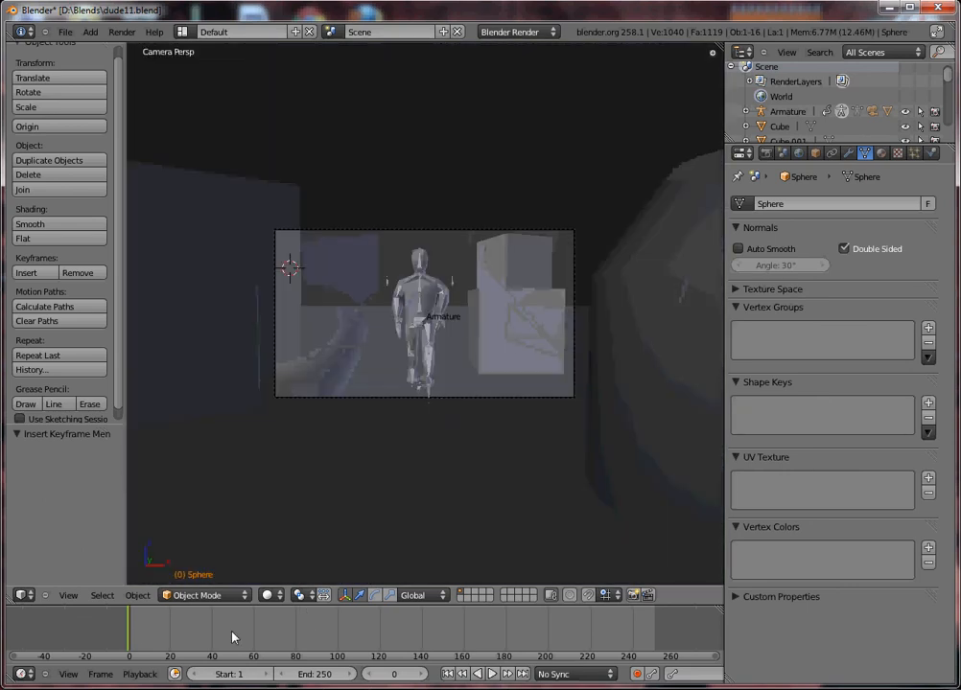
key(alt+a)
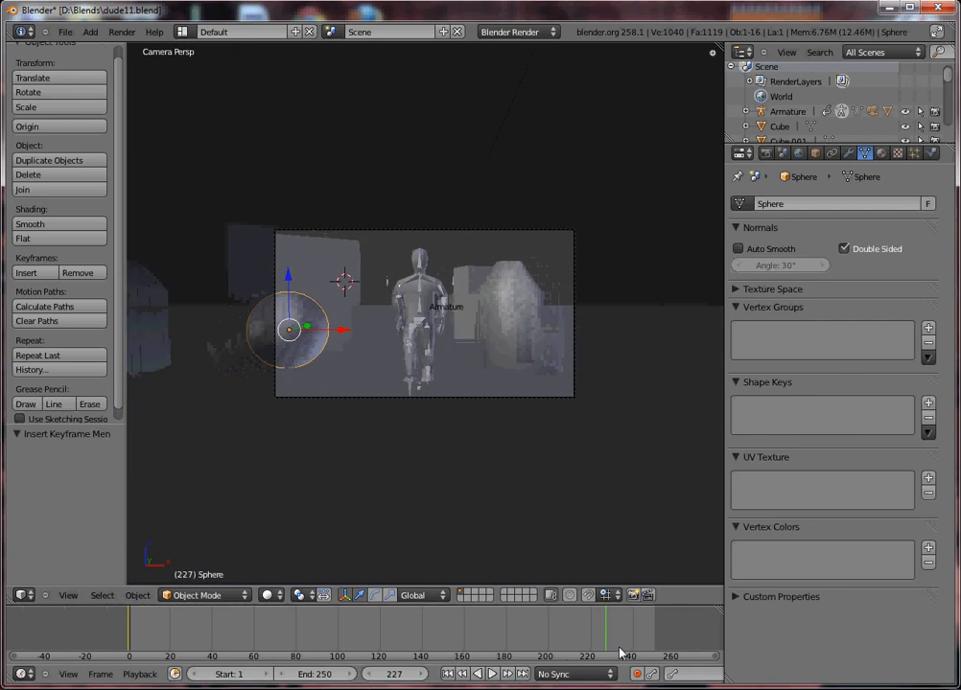
Try moving the sphere about 1.68 along X and 0.18 along Z at frame 126 in the camera view
drag(619, 653, 392, 650)
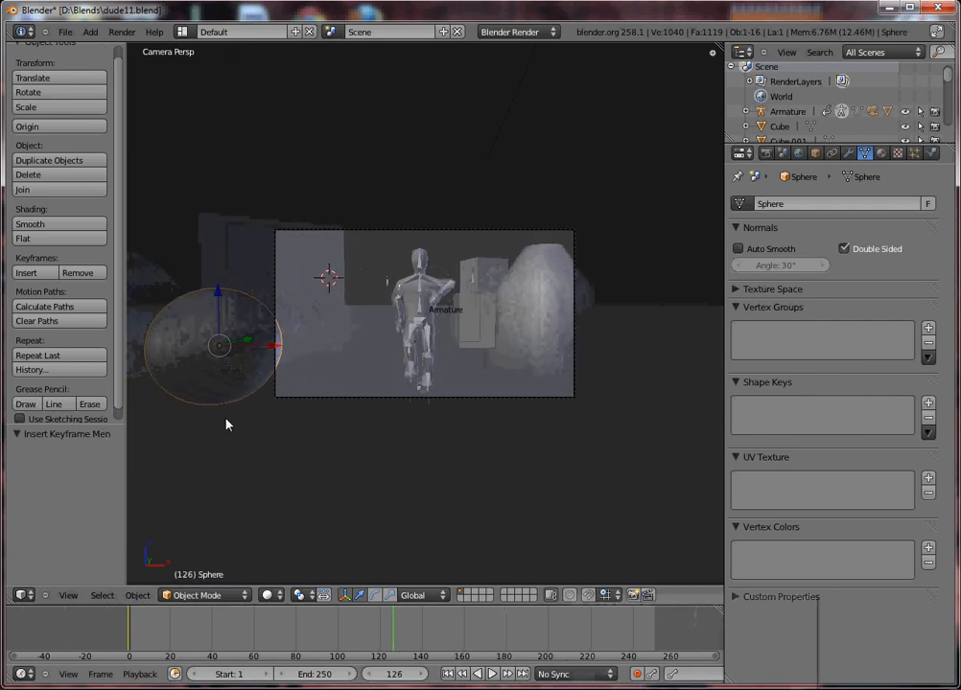
key(g)
click(322, 380)
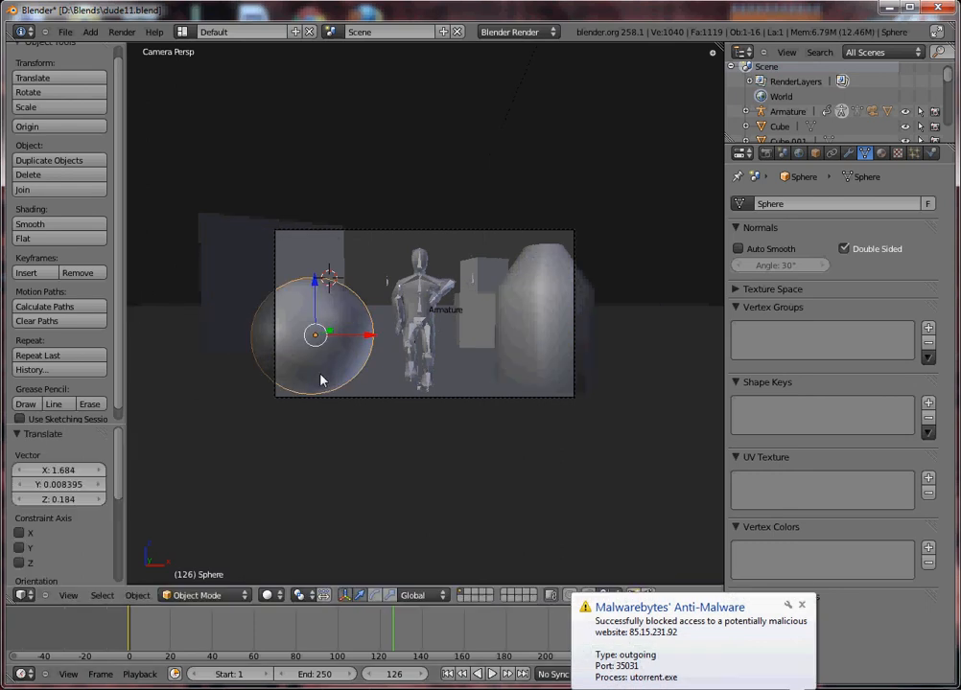
click(802, 605)
At frame 118, move the sphere about 1.25 along X and 1.0 along Y in top view and insert a keyframe
mouse_move(390, 636)
mouse_down()
mouse_move(445, 637)
mouse_move(355, 636)
mouse_move(378, 635)
mouse_up()
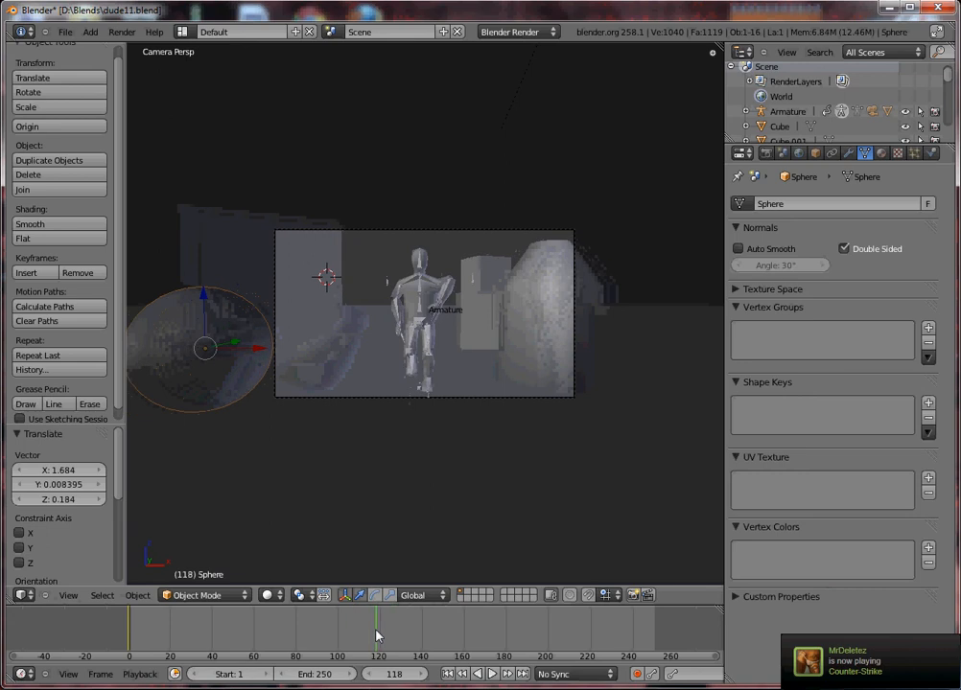
key(KP_7)
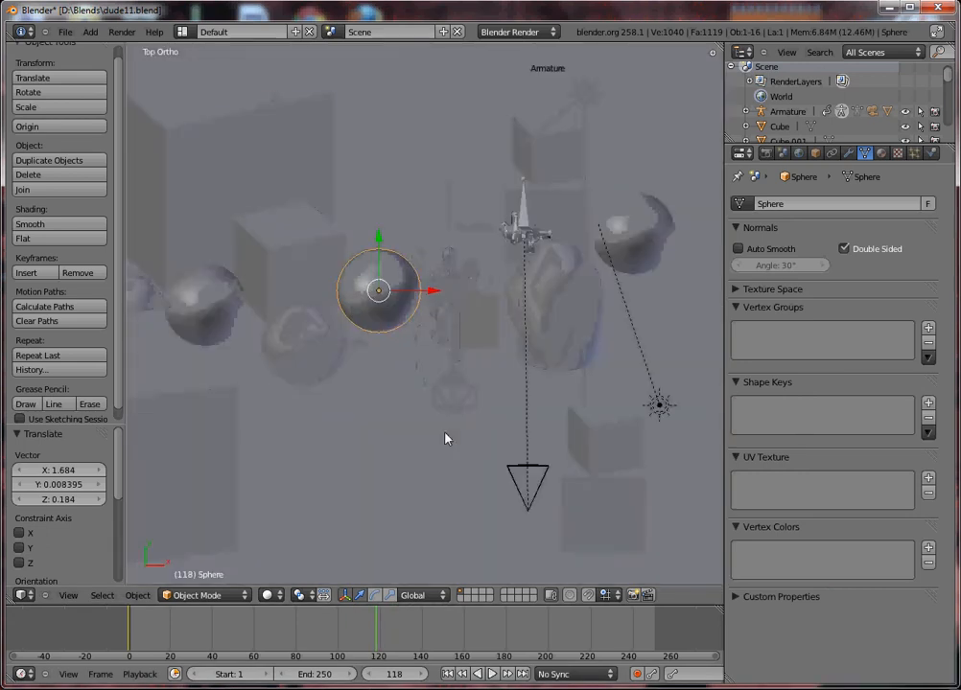
key(z)
key(g)
click(476, 386)
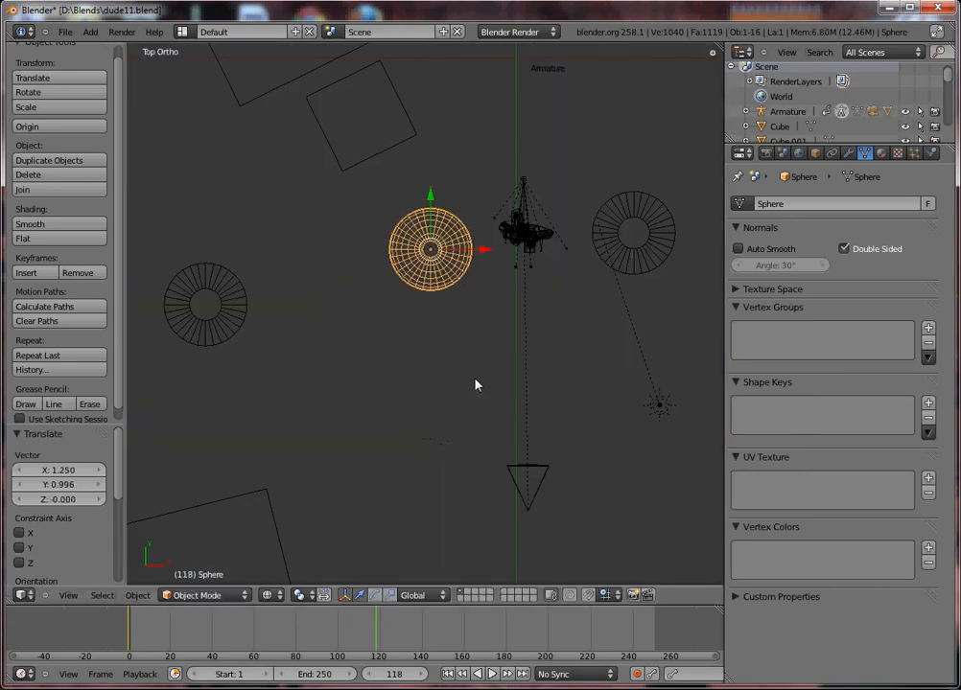
key(i)
click(475, 383)
In shaded camera view, insert a LocScale keyframe for the sphere at frame 81
key(KP_1)
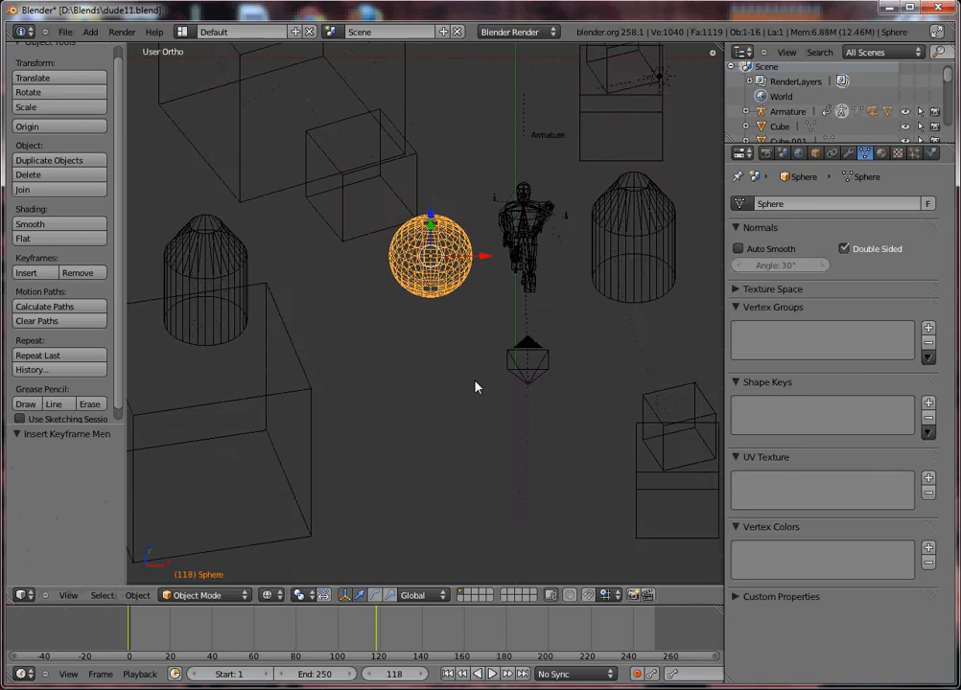
key(KP_0)
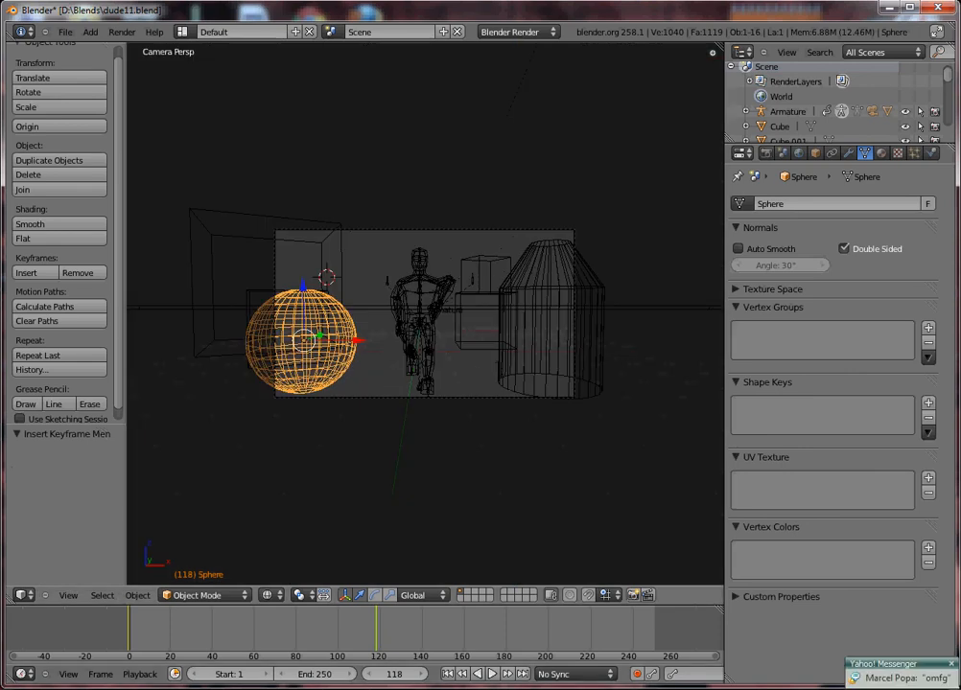
key(z)
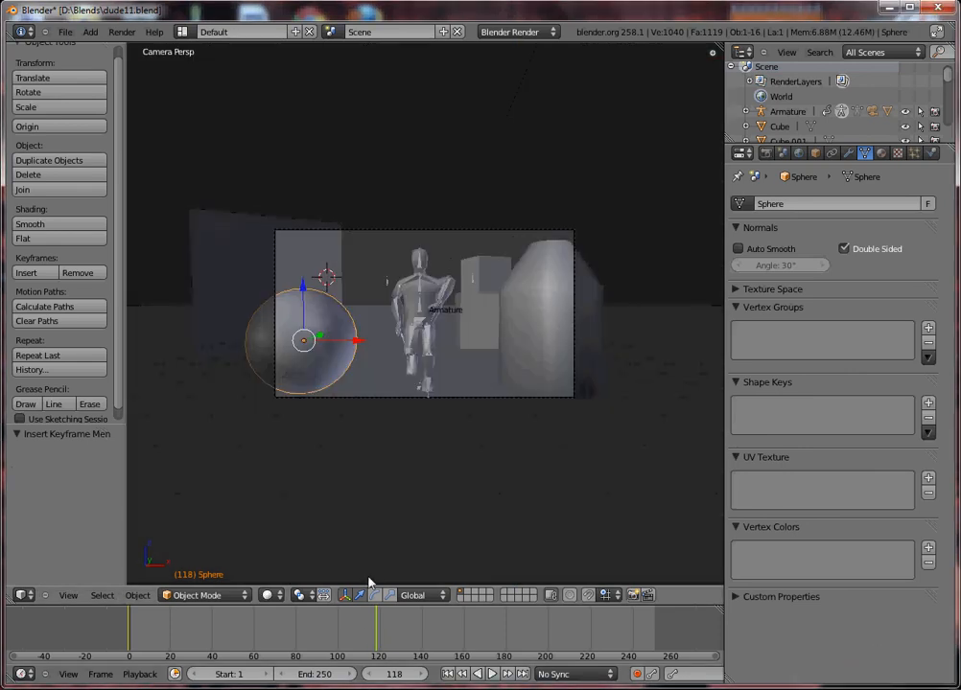
mouse_move(378, 635)
mouse_down()
mouse_move(257, 633)
mouse_move(303, 631)
mouse_up()
drag(299, 630, 297, 631)
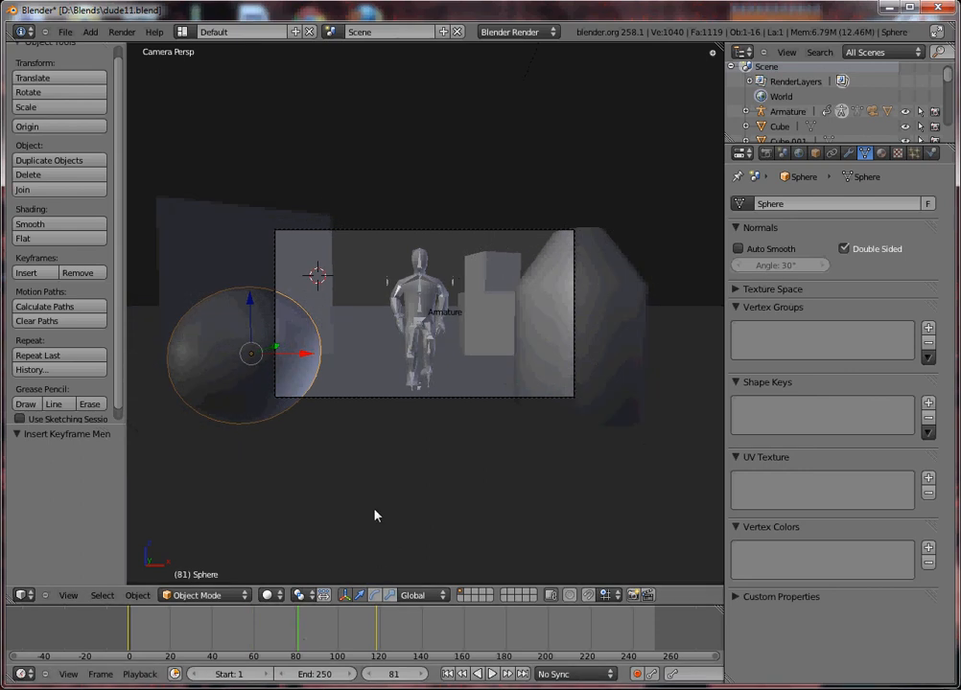
key(i)
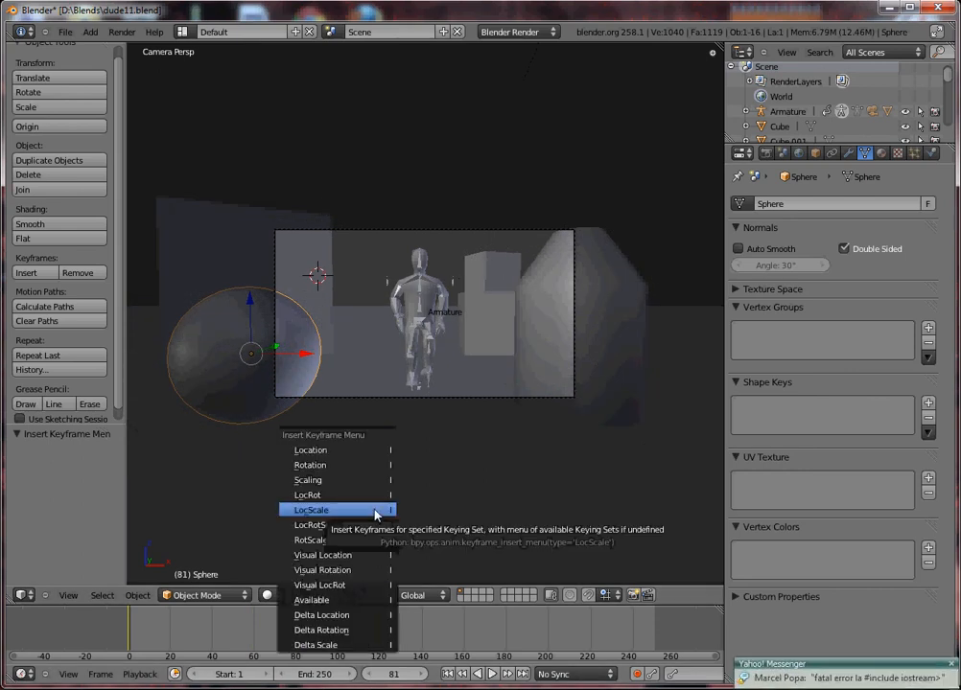
click(375, 510)
At frame 118, raise the sphere about 2.83 along Z and insert a LocScale keyframe
drag(316, 643, 377, 654)
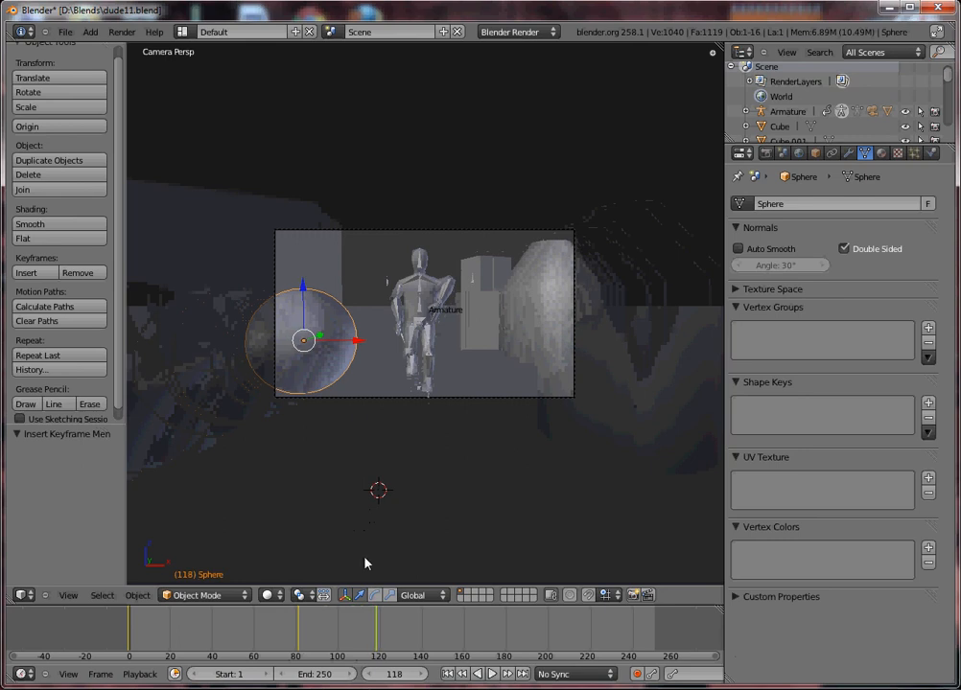
key(g)
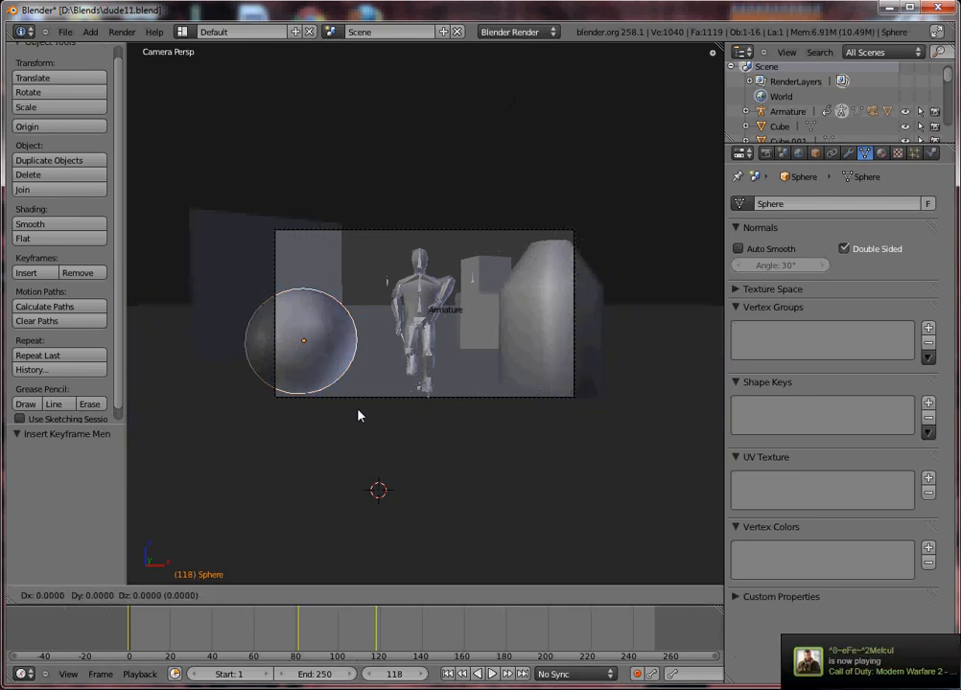
key(z)
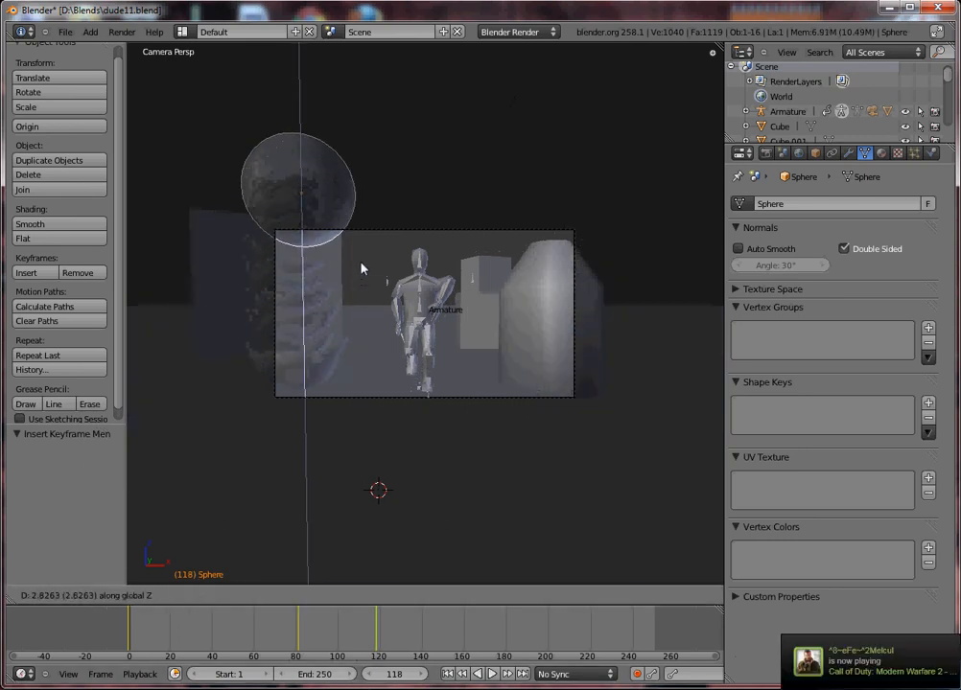
click(362, 269)
key(i)
click(363, 265)
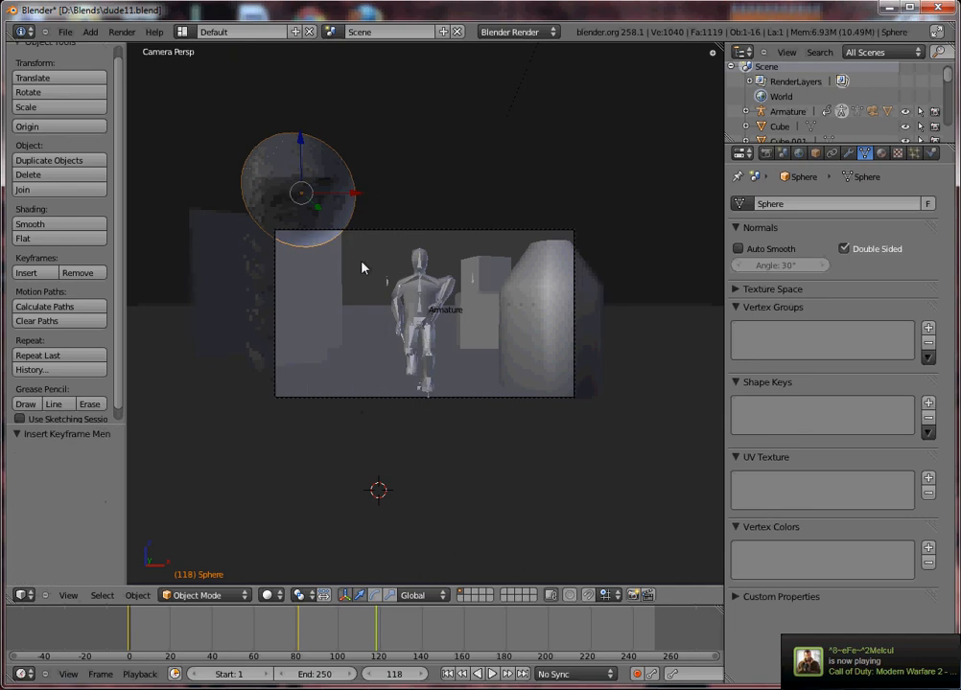
At frame 140, lower the sphere along Z by about 2.63 and another 0.34, and insert a LocScale keyframe
drag(381, 631, 424, 637)
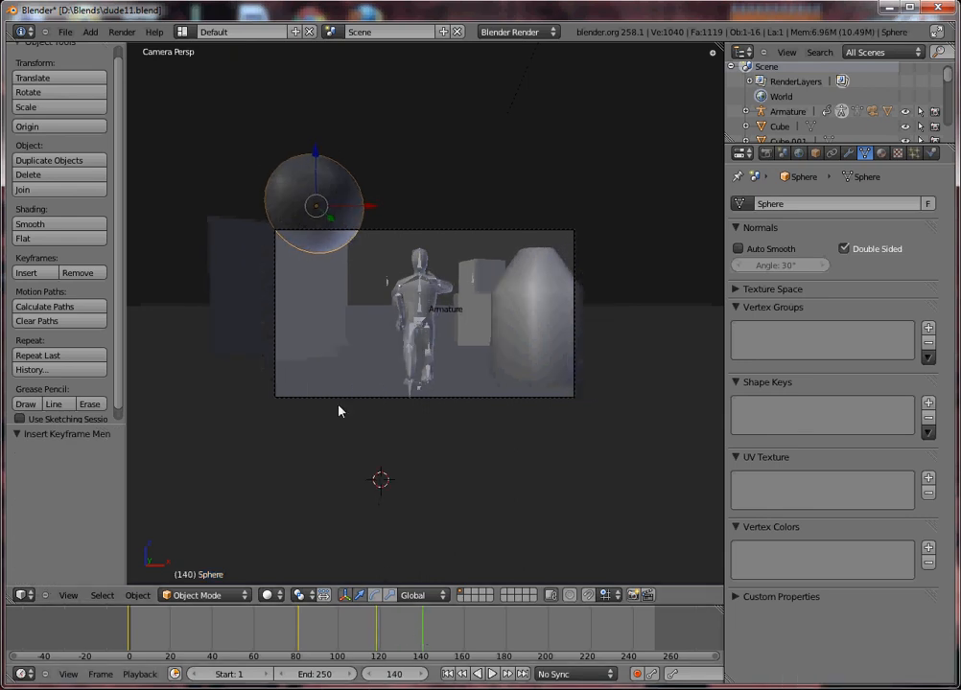
key(g)
key(z)
click(375, 530)
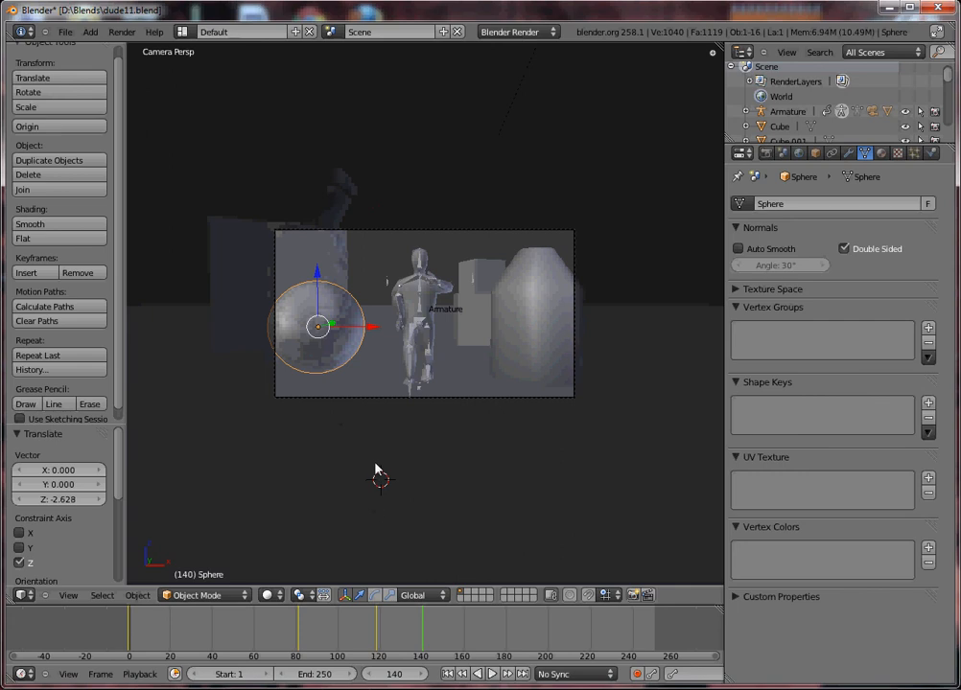
key(g)
key(z)
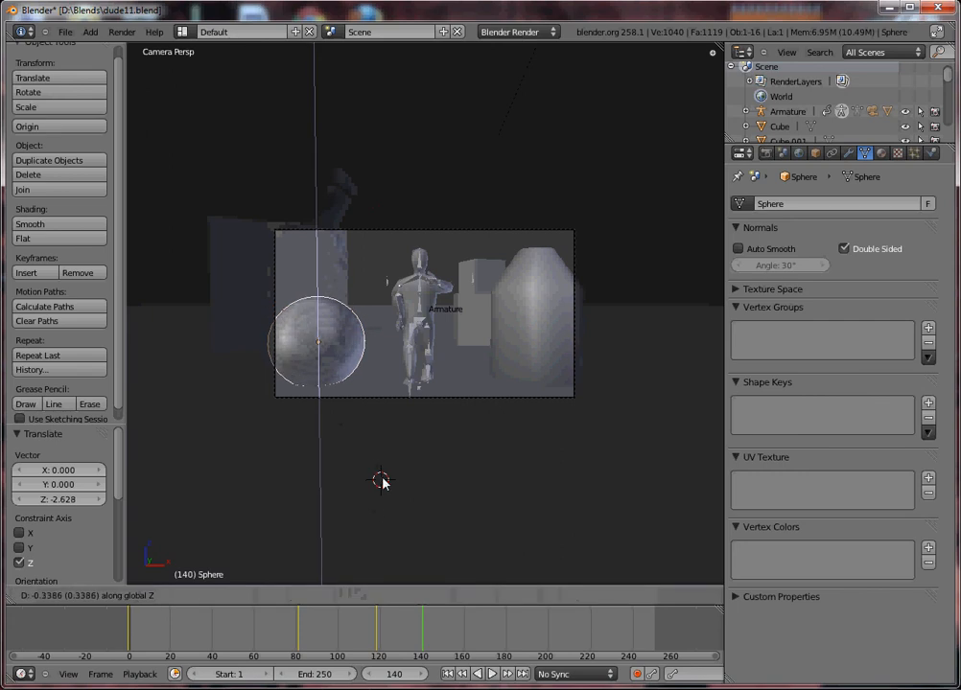
click(382, 482)
key(i)
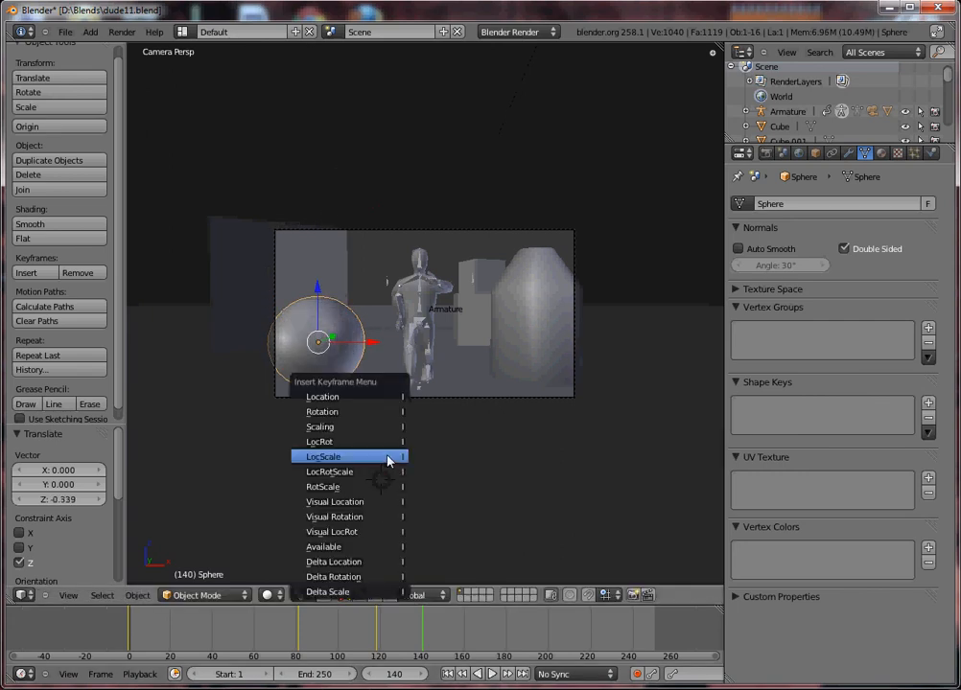
click(389, 457)
At frame 149, squash the sphere to about 0.763 along Z, lower it about 0.22, and insert a LocScale keyframe
drag(425, 628, 442, 630)
key(s)
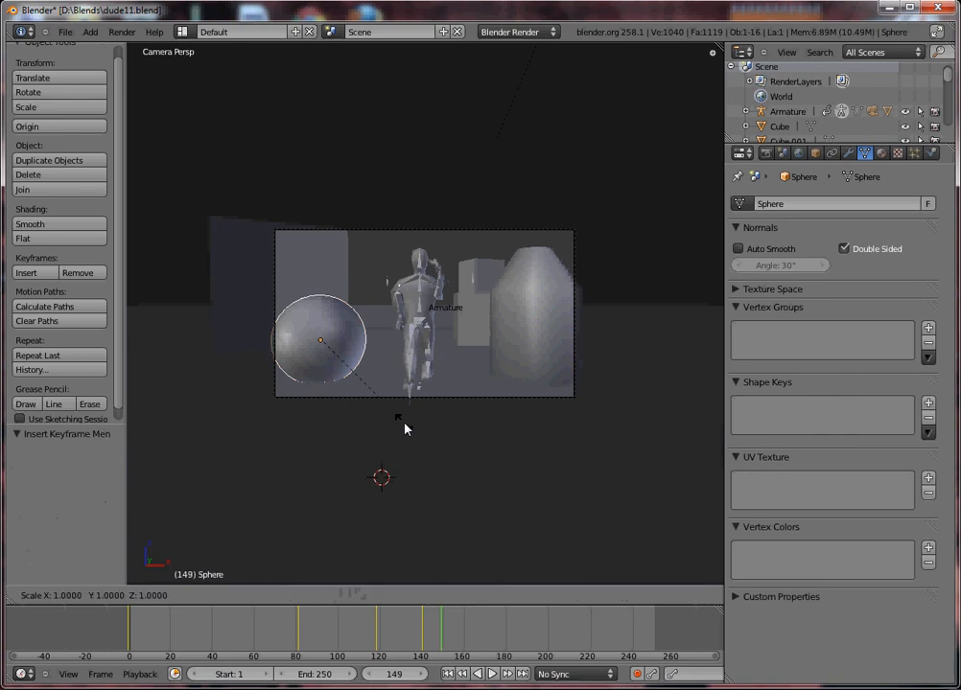
key(z)
click(392, 400)
key(g)
key(z)
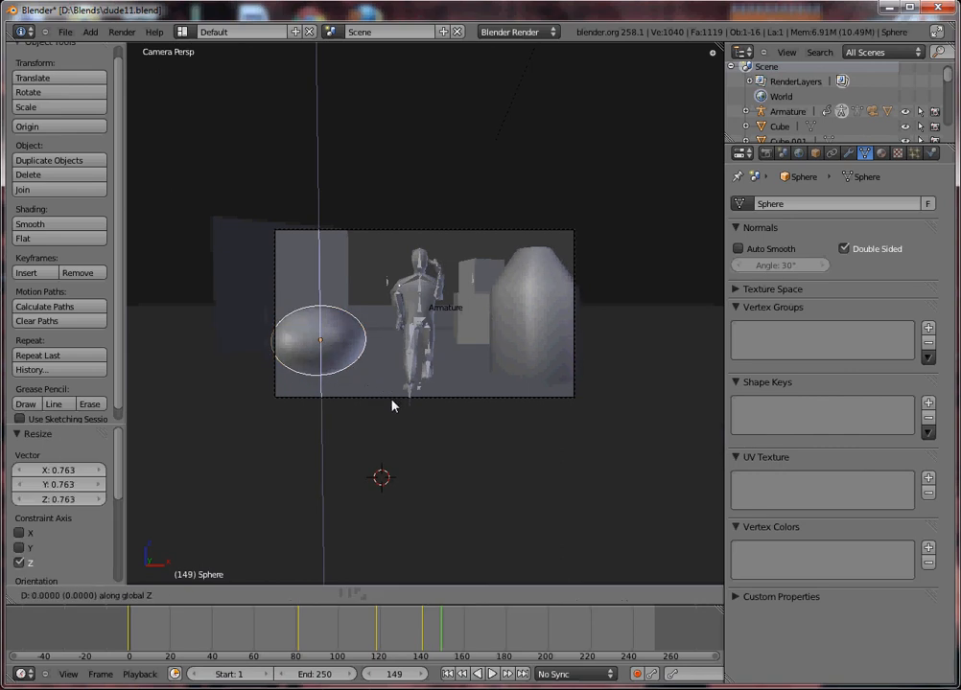
click(393, 410)
key(i)
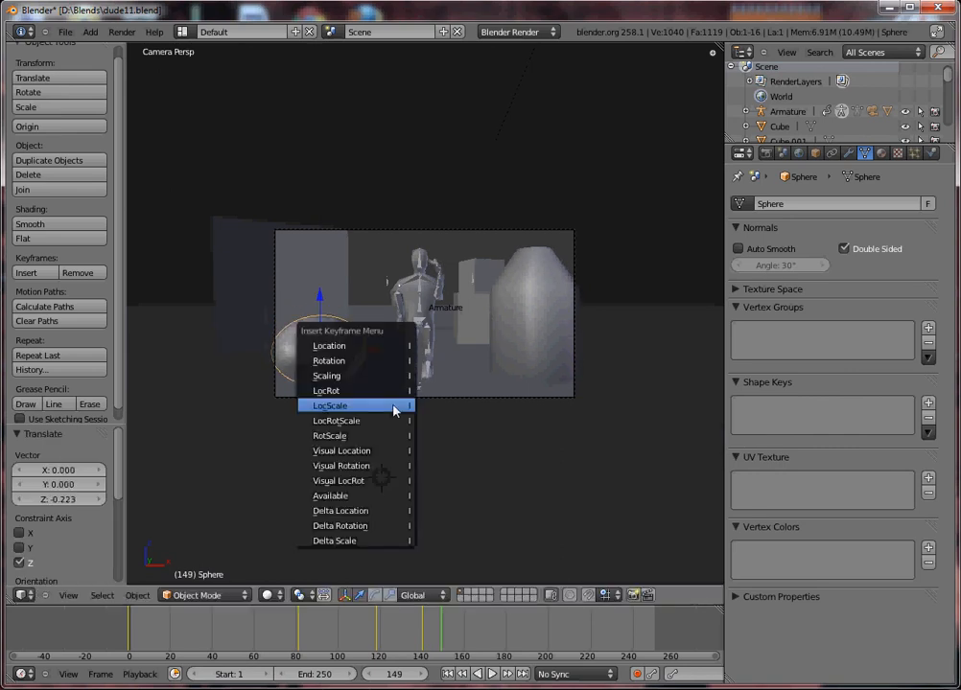
click(388, 406)
At frame 160, raise the sphere along Z, clear its scale, and insert a LocScale keyframe
drag(443, 630, 467, 629)
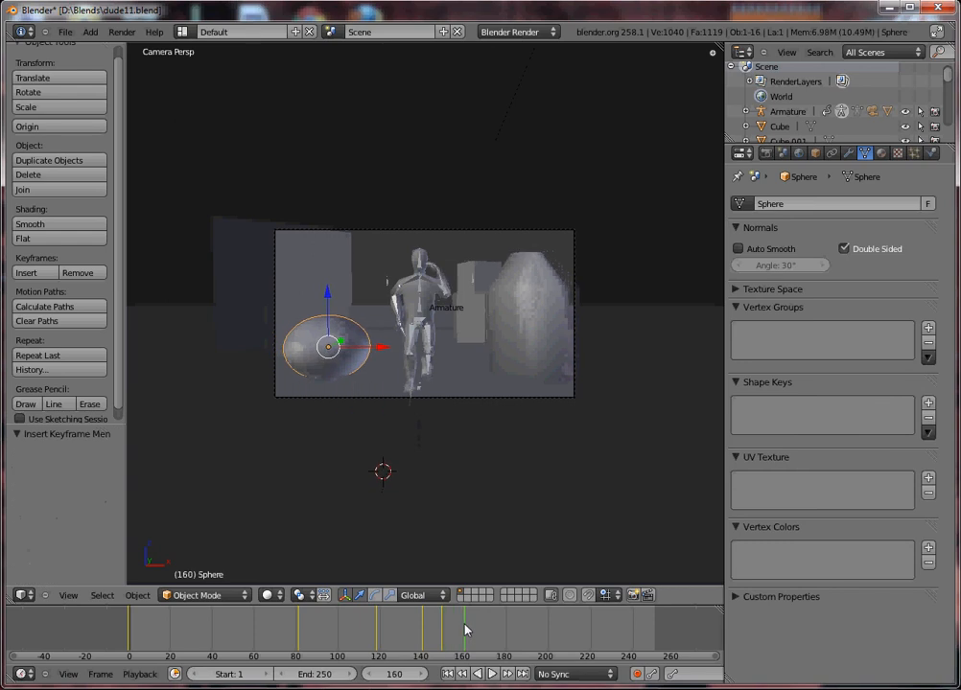
key(g)
key(z)
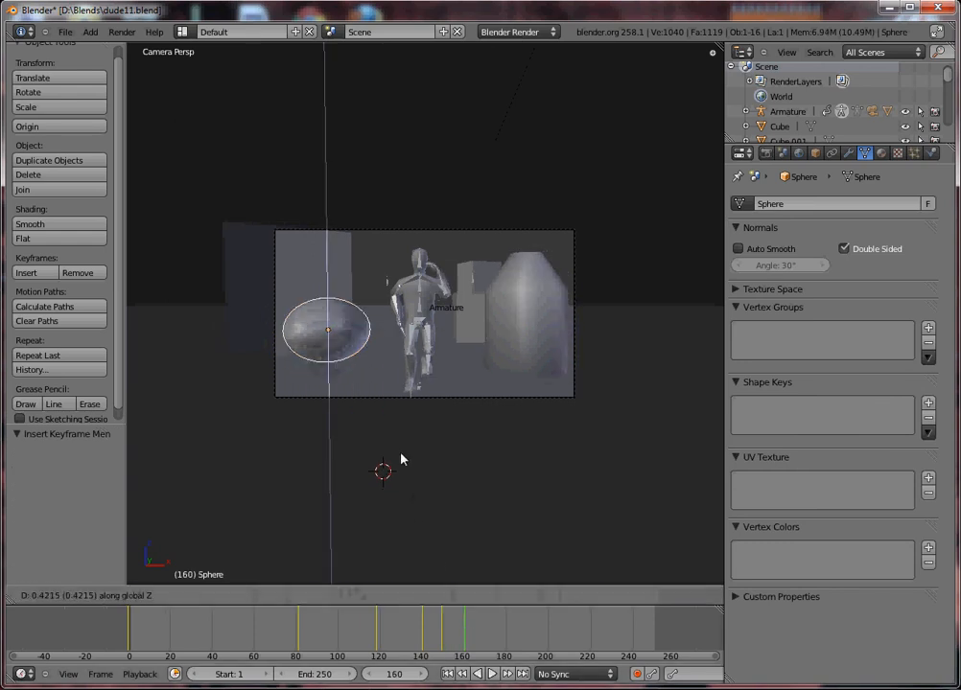
click(401, 440)
key(alt+s)
key(i)
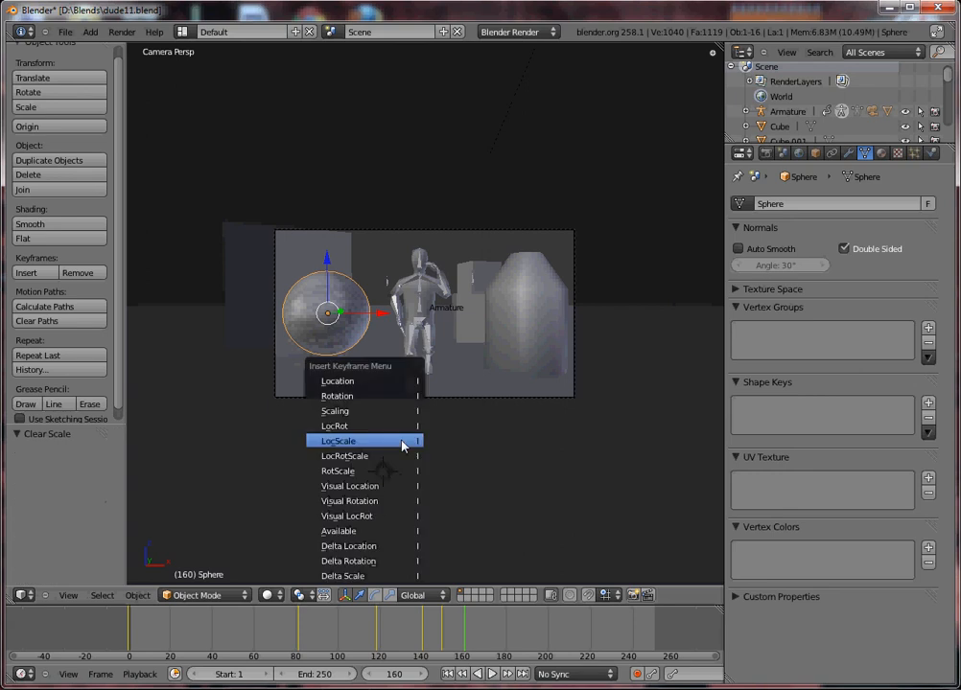
click(402, 443)
At frame 170, lower the sphere about 0.60 along Z, squash it to about 0.873 in Z, and insert a LocScale keyframe
mouse_move(469, 634)
mouse_down()
mouse_move(424, 633)
mouse_move(497, 644)
mouse_move(485, 644)
mouse_up()
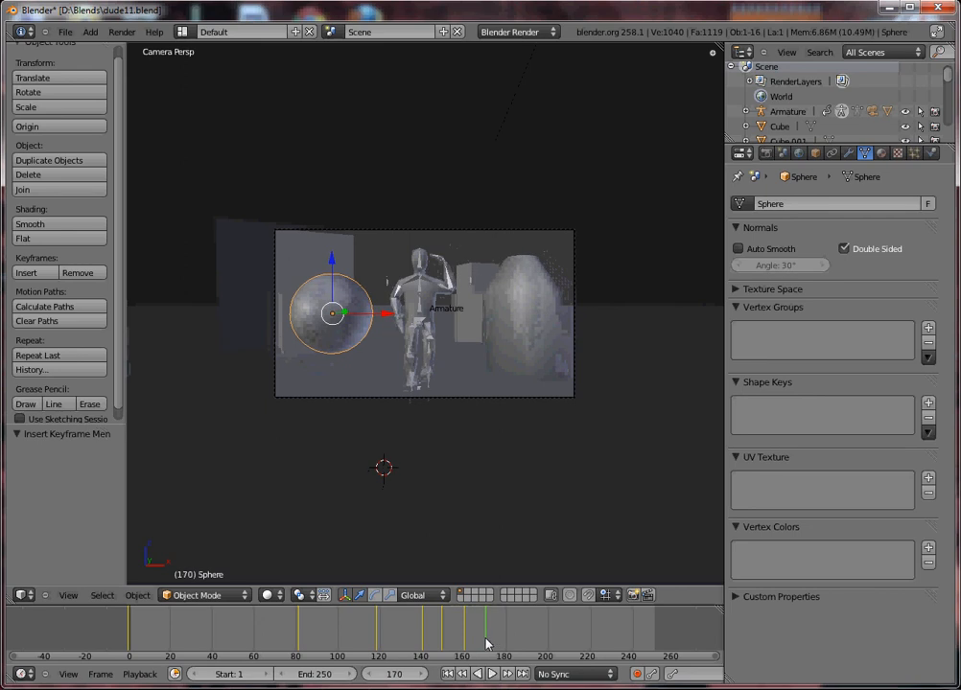
key(g)
key(z)
click(446, 475)
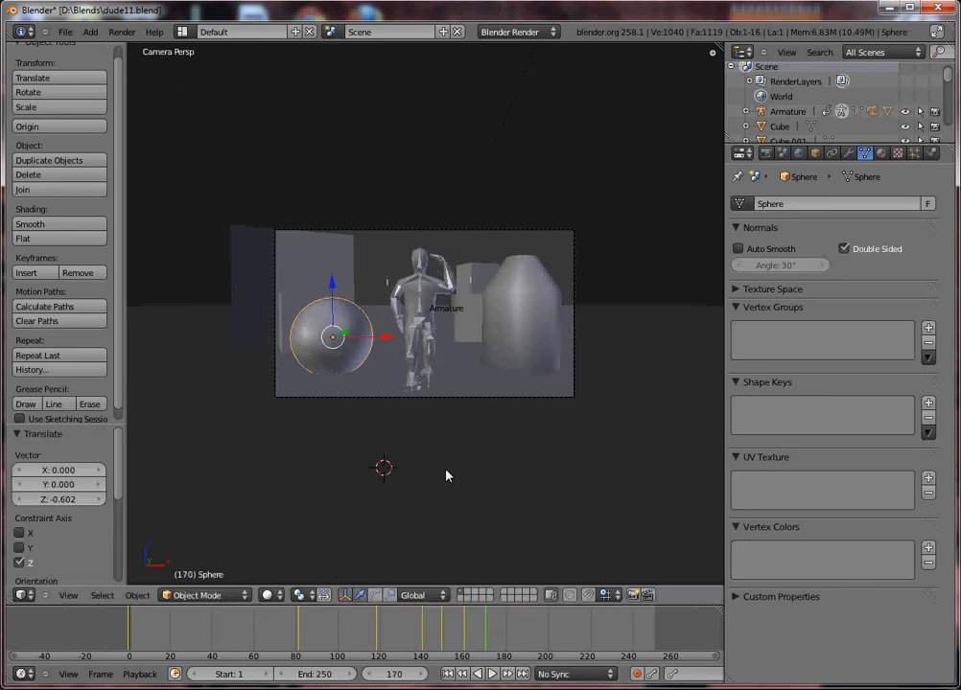
key(s)
key(z)
click(435, 454)
key(i)
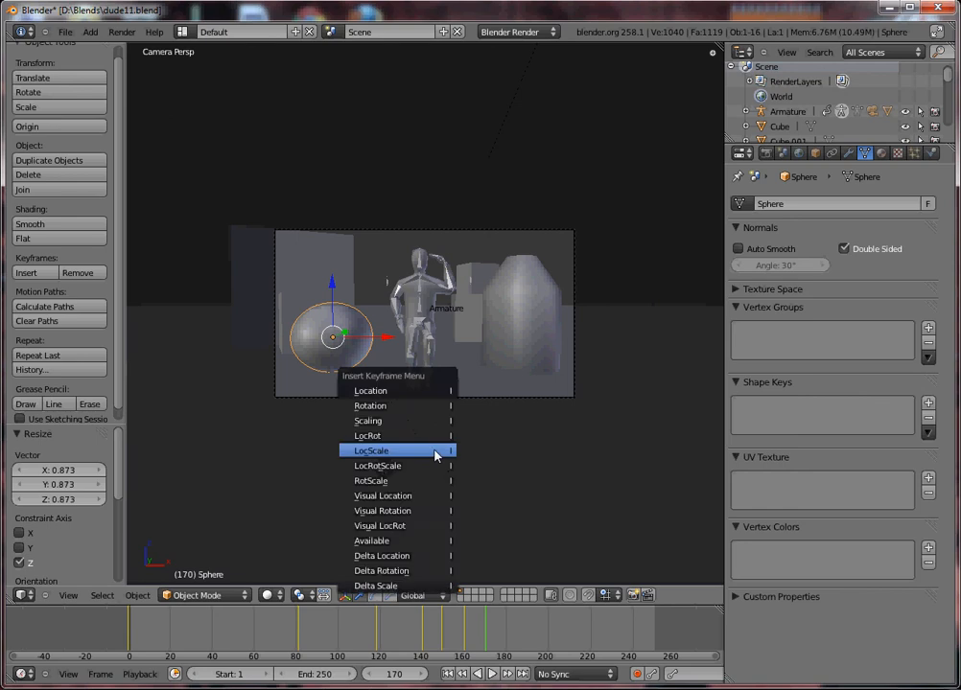
click(435, 455)
At frame 180, clear the sphere's scale, raise it about 0.16 along Z, and insert a LocScale keyframe
drag(487, 636, 505, 636)
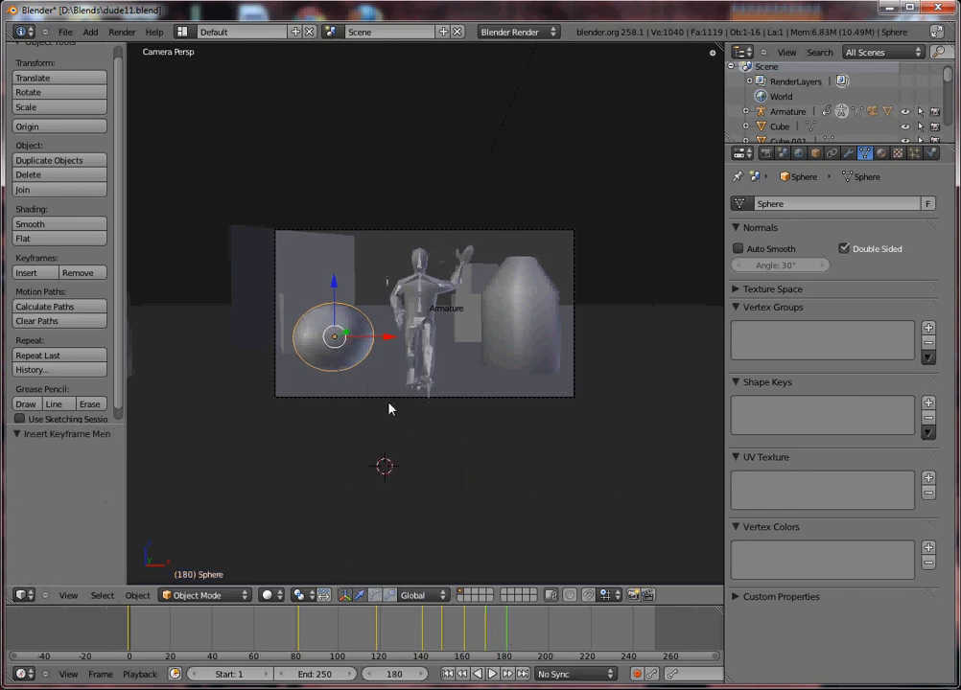
key(alt+s)
key(g)
key(z)
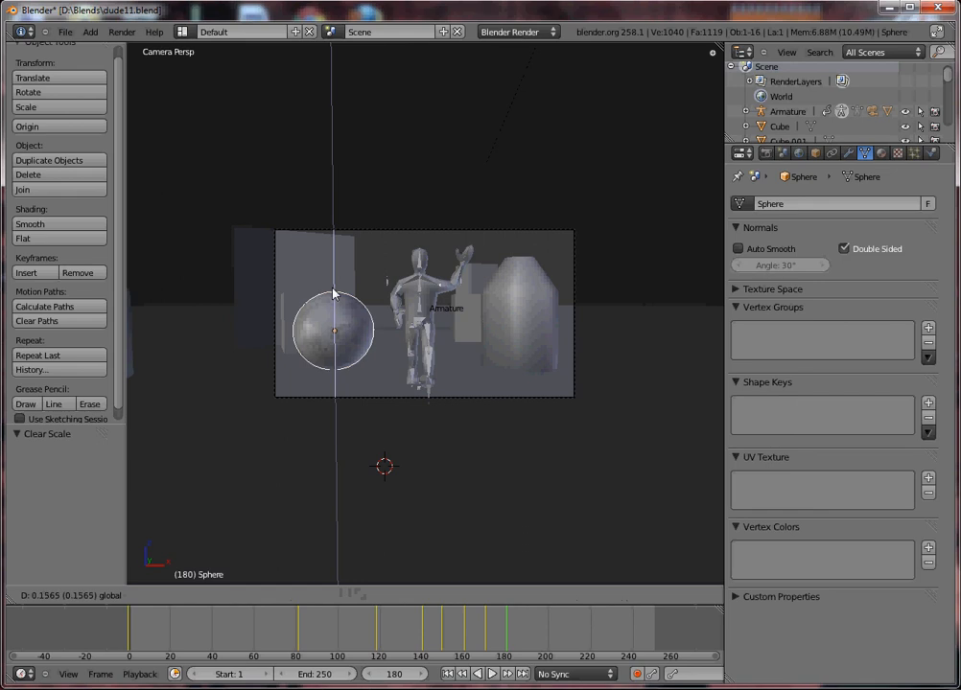
click(332, 293)
key(i)
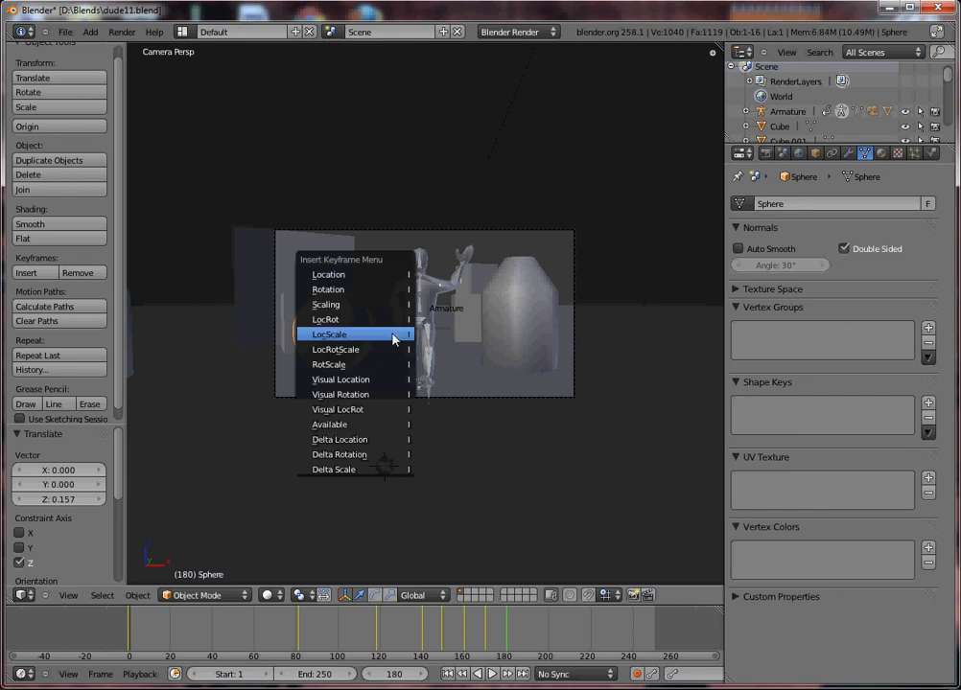
click(392, 338)
Play the animation from frame 0 through the camera to review the sphere's bounce
drag(496, 642, 115, 630)
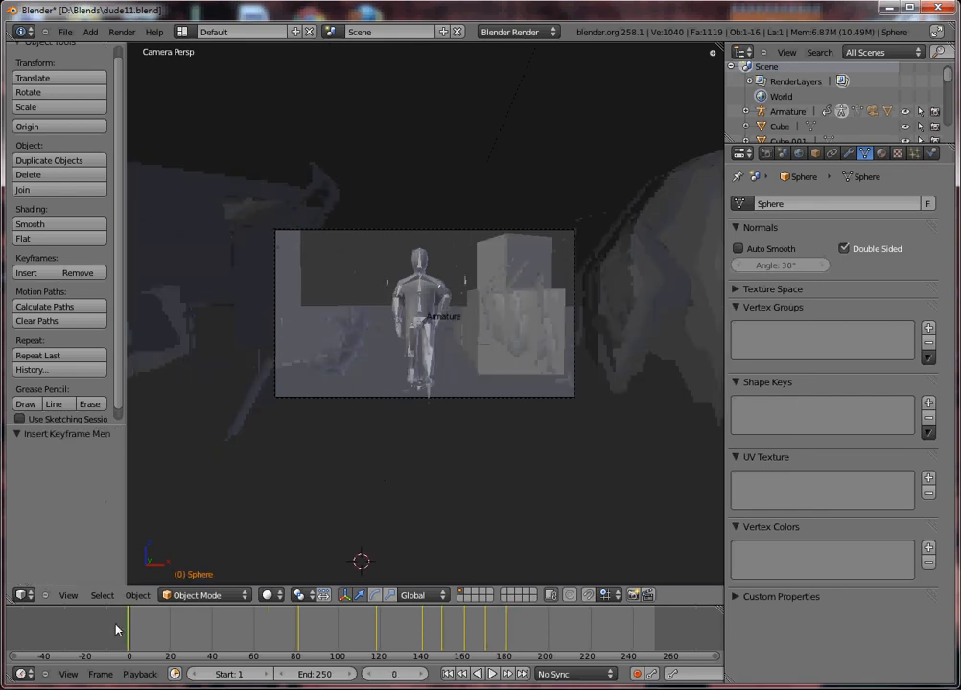
key(alt+a)
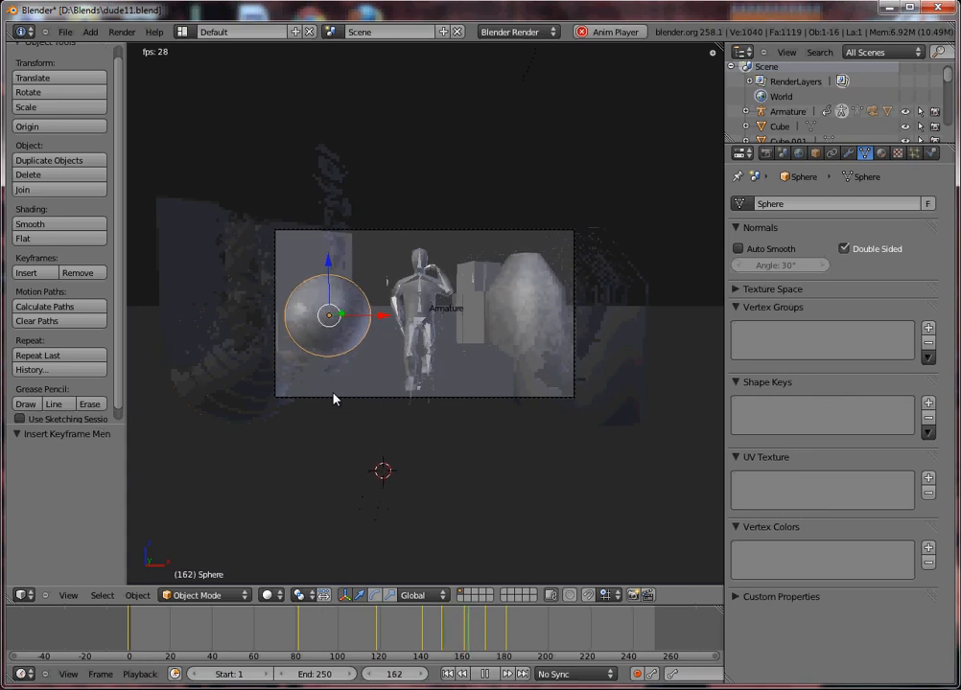
key(Escape)
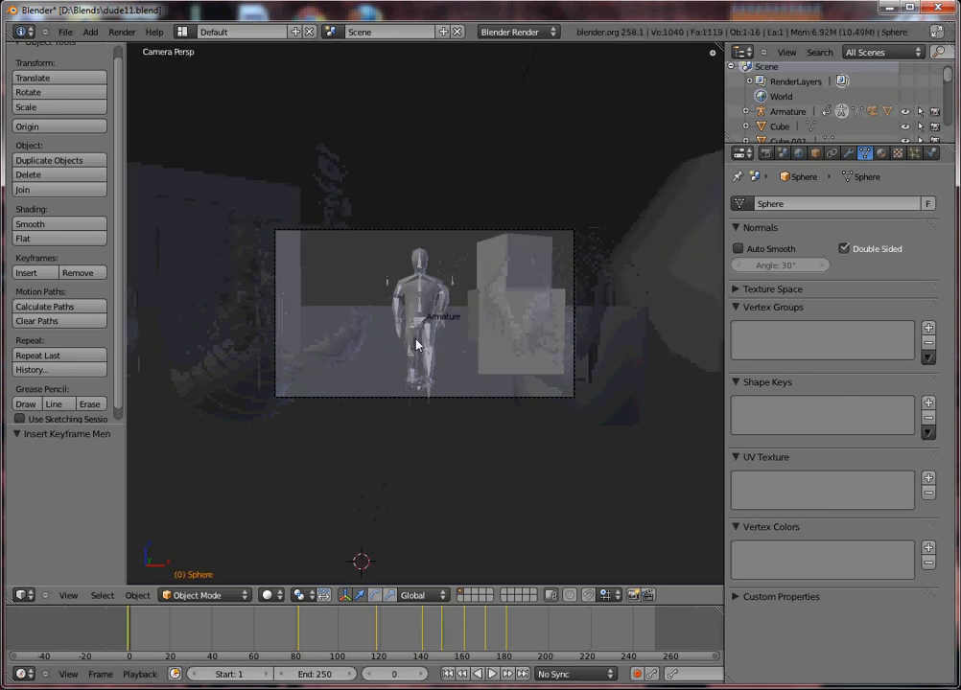
Select the camera in an angled overview of the scene and set the world's horizon color to bright blue
key(KP_7)
scroll(476, 437, down, 3)
middle_drag(476, 437, 500, 289)
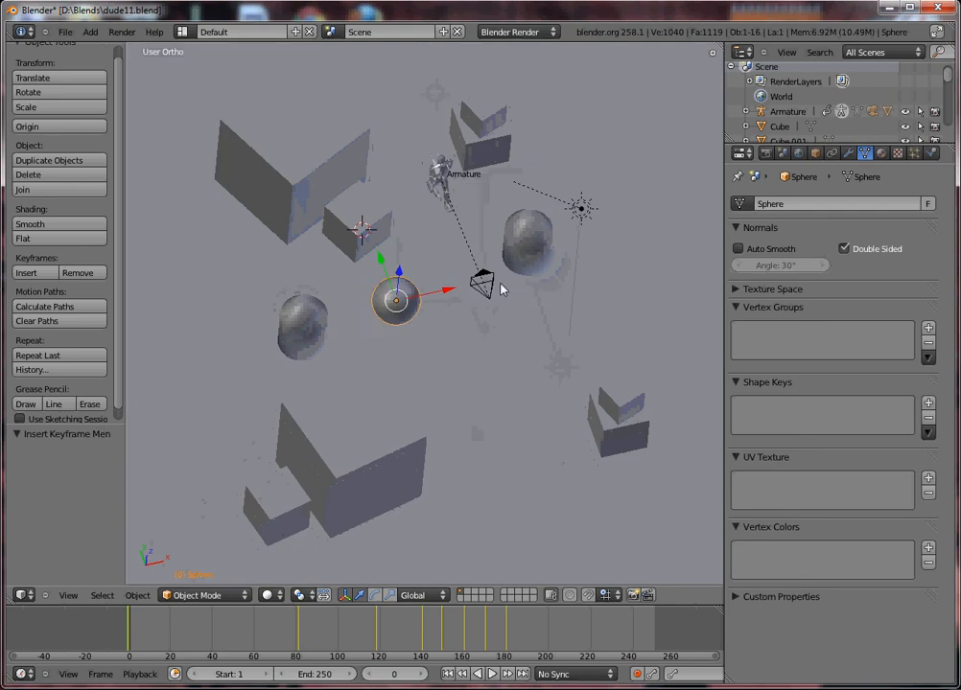
right_click(478, 284)
click(798, 154)
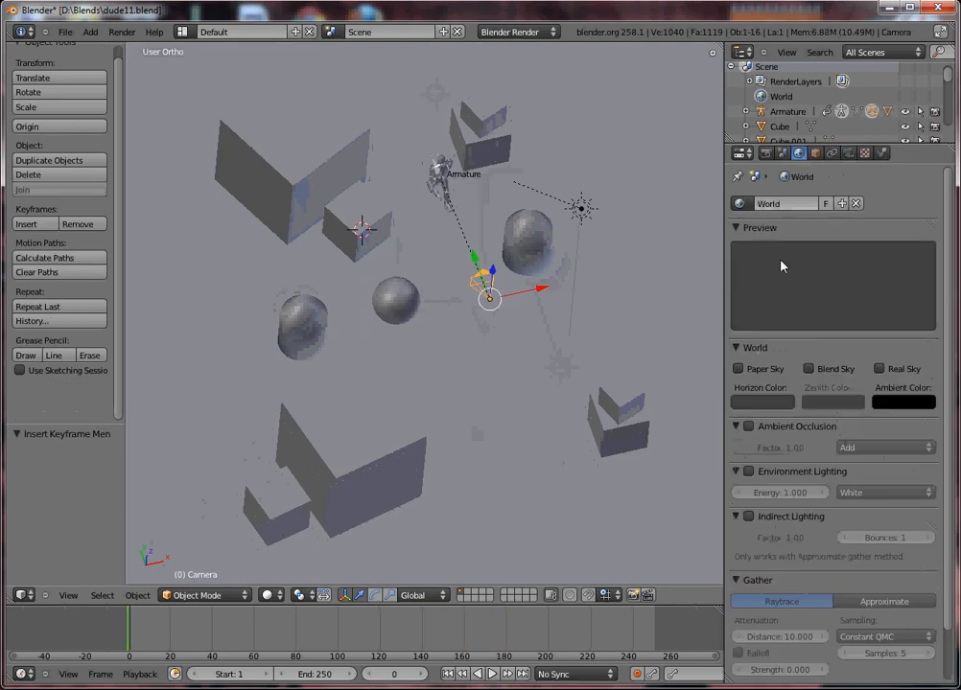
click(769, 404)
drag(859, 273, 860, 200)
drag(822, 236, 831, 218)
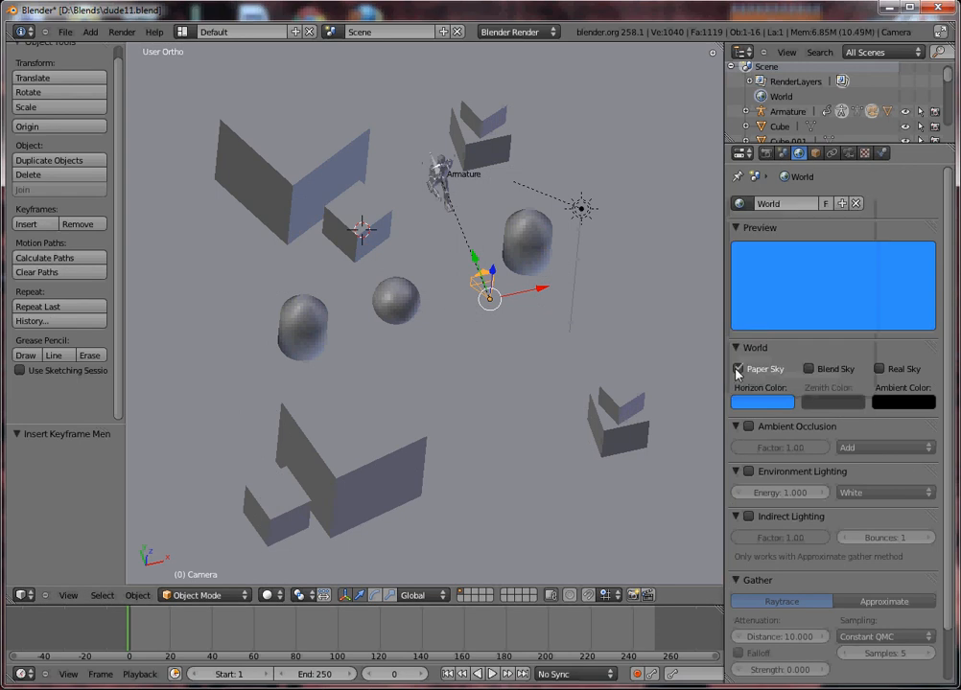
Enable Blend Sky for the world and set the zenith color to a muted violet-blue
click(813, 370)
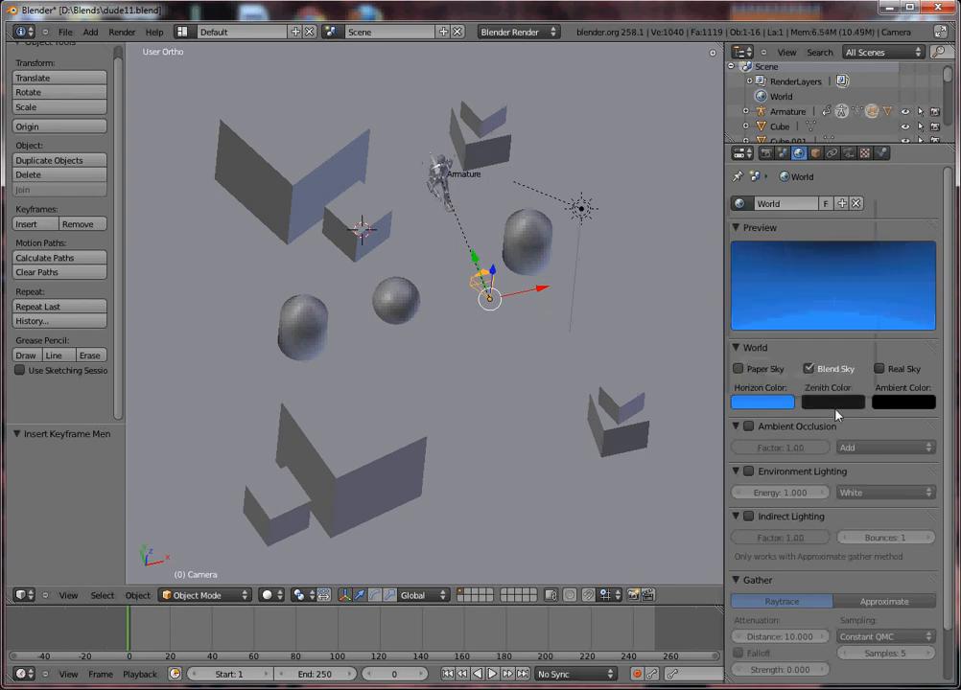
click(834, 403)
click(831, 223)
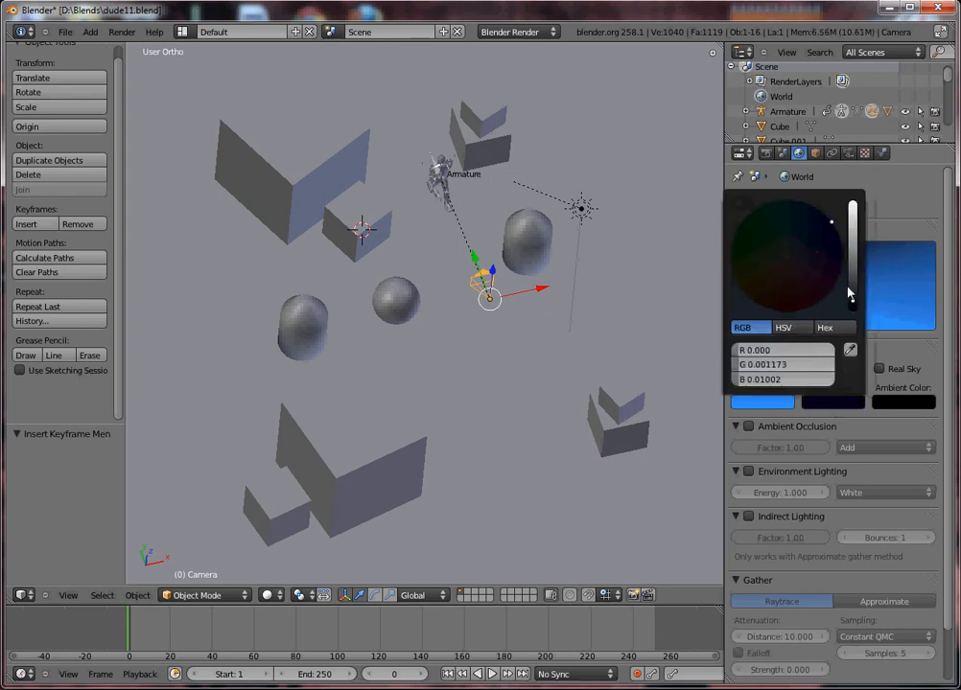
drag(850, 286, 852, 175)
click(832, 237)
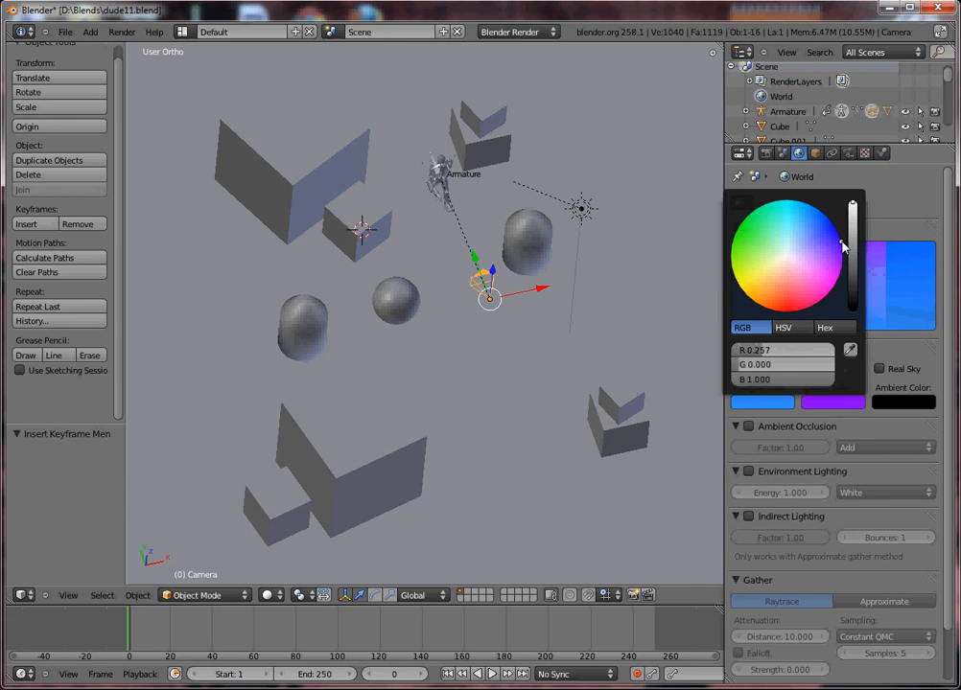
click(841, 237)
mouse_move(841, 231)
mouse_down()
mouse_move(839, 217)
mouse_move(828, 239)
mouse_move(853, 228)
mouse_up()
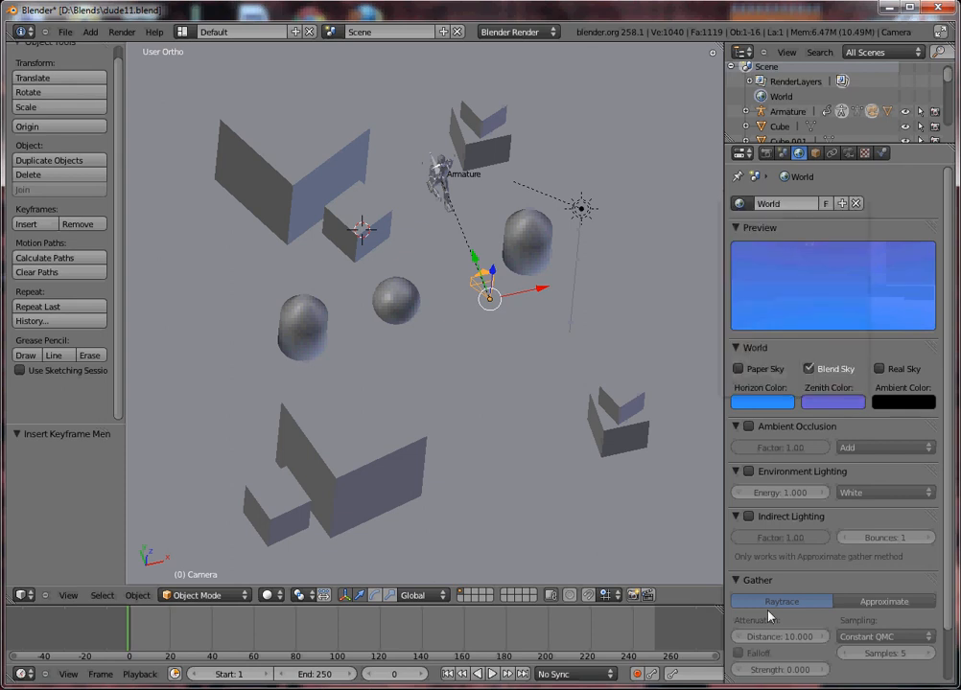
Enable Ambient Occlusion for the world and render frame 0 through the camera
click(748, 427)
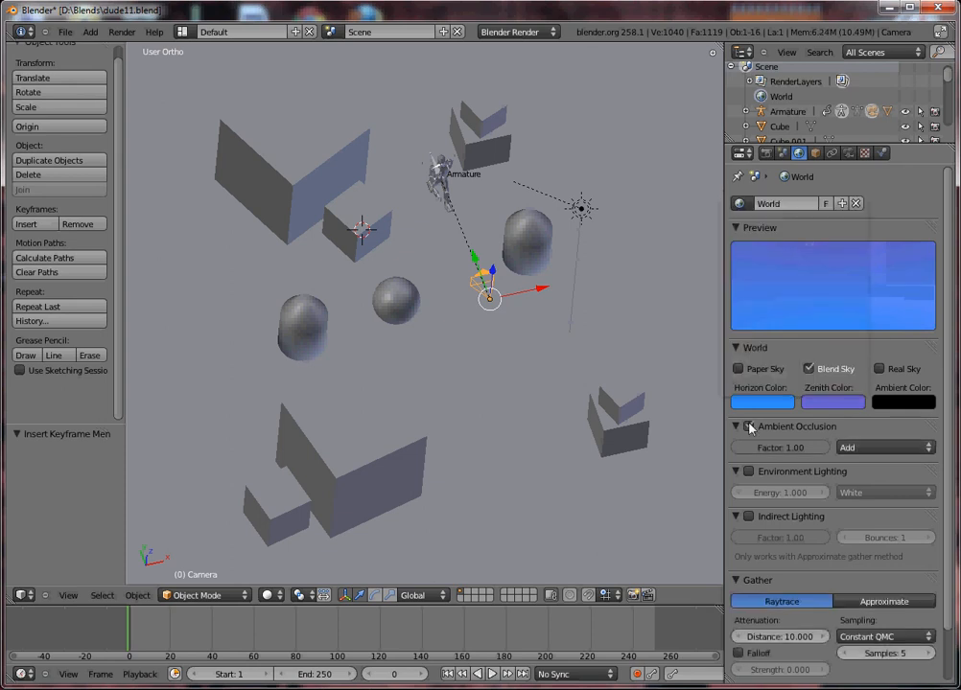
key(KP_0)
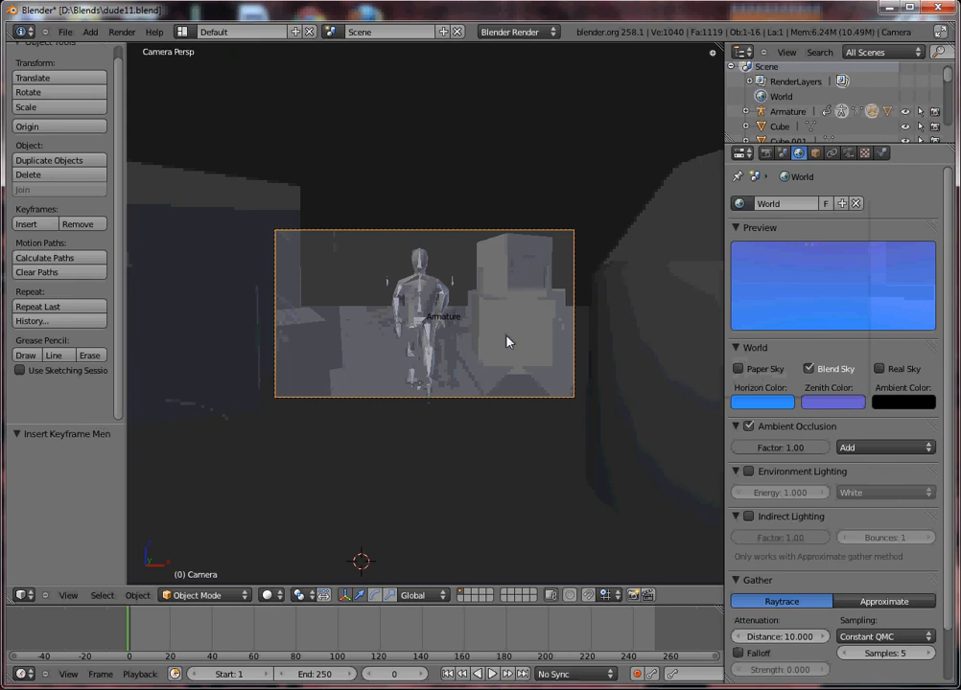
key(F12)
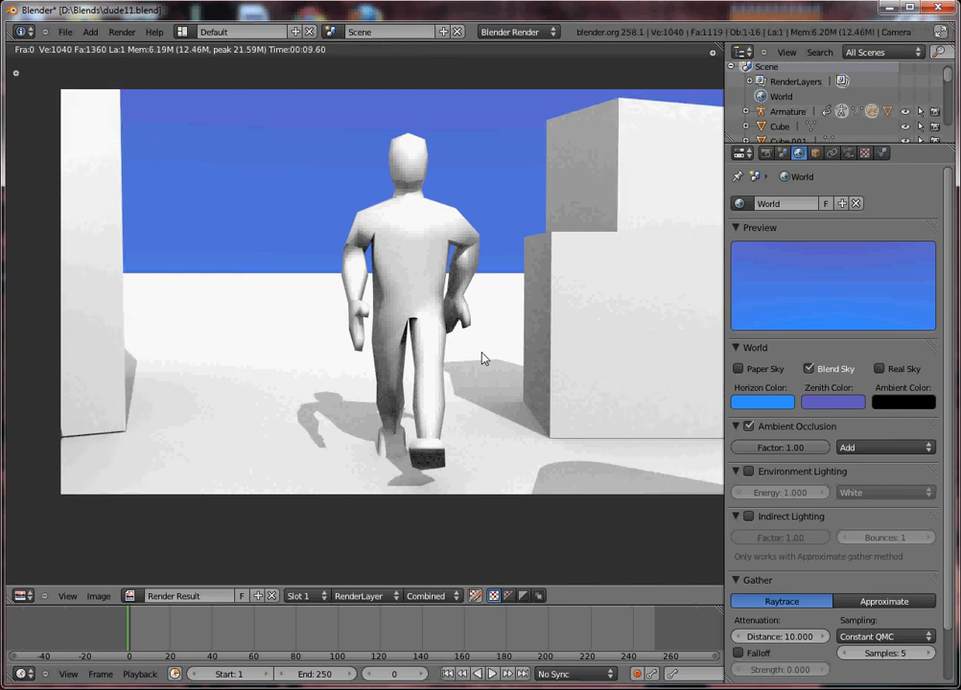
key(Escape)
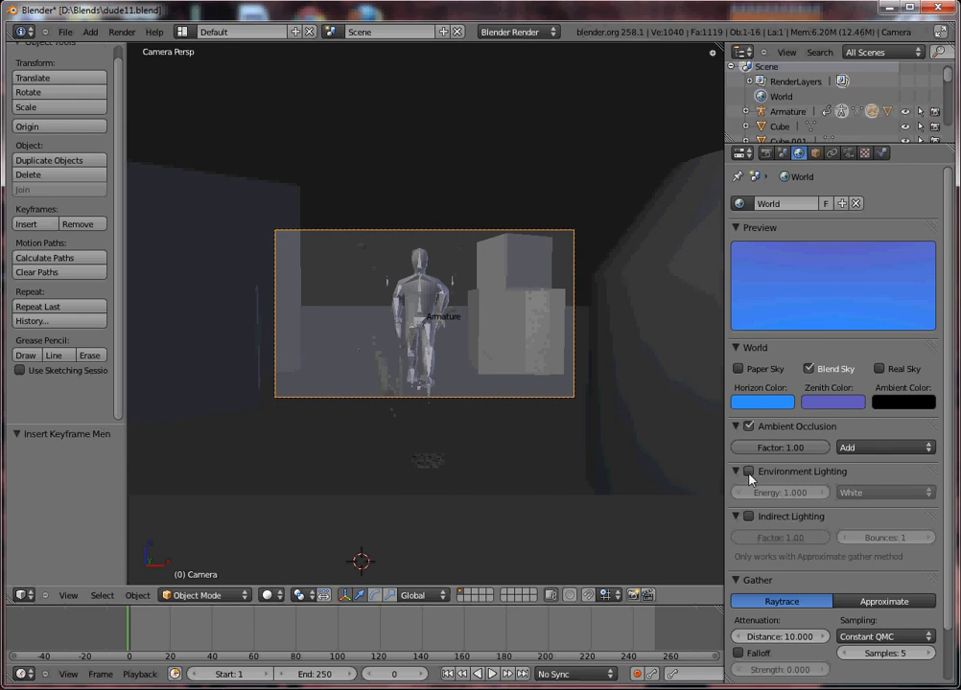
Disable Ambient Occlusion and render the camera view again for comparison
click(749, 426)
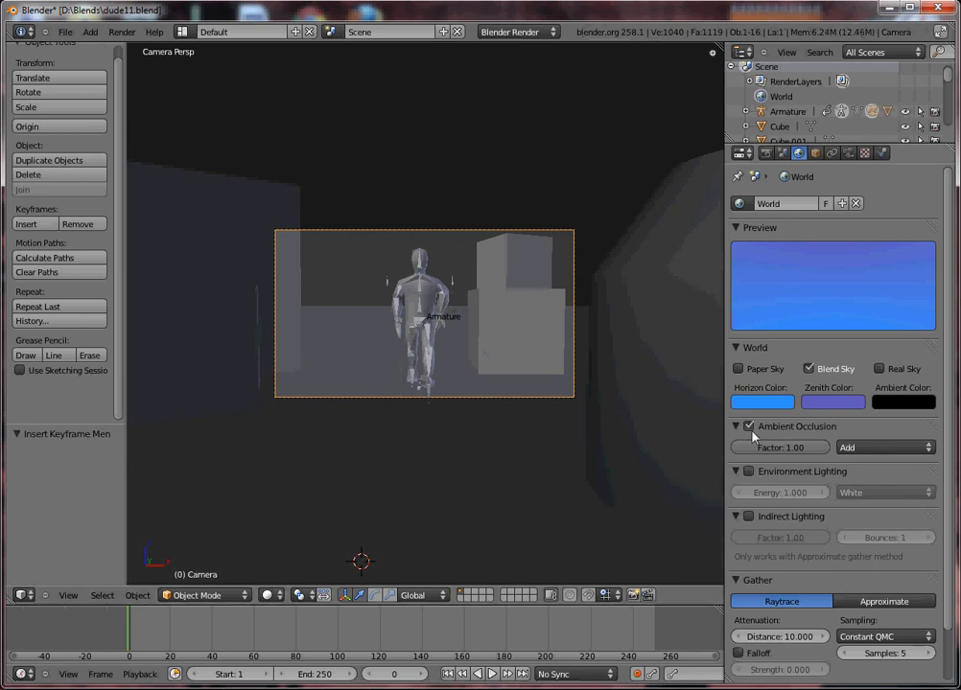
click(749, 425)
key(F12)
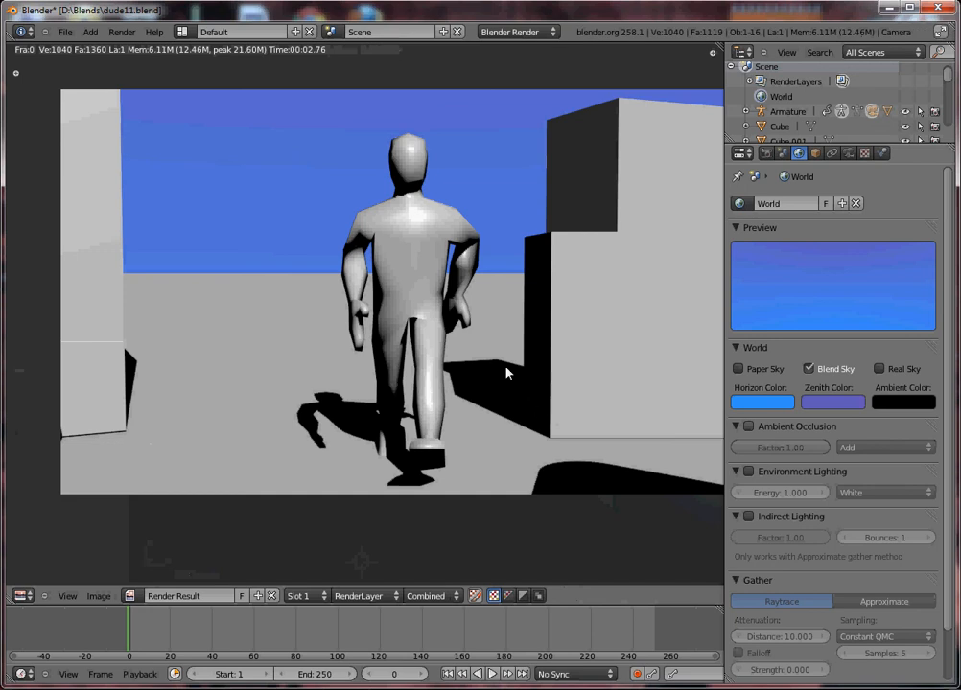
key(Escape)
Give the lower cube of the stack beside the character a new material with dark red diffuse (R 0.214, G 0, B 0.01237)
middle_drag(506, 369, 513, 437)
middle_drag(332, 458, 457, 359)
right_click(436, 393)
key(ctrl+Tab)
key(ctrl+Tab)
right_click(498, 332)
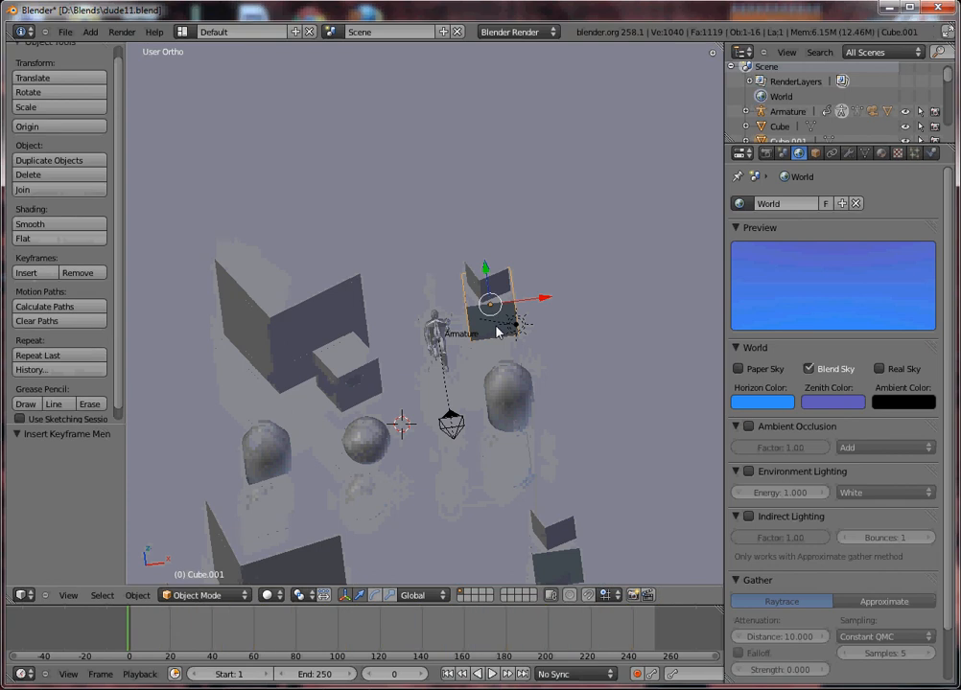
click(881, 153)
click(851, 253)
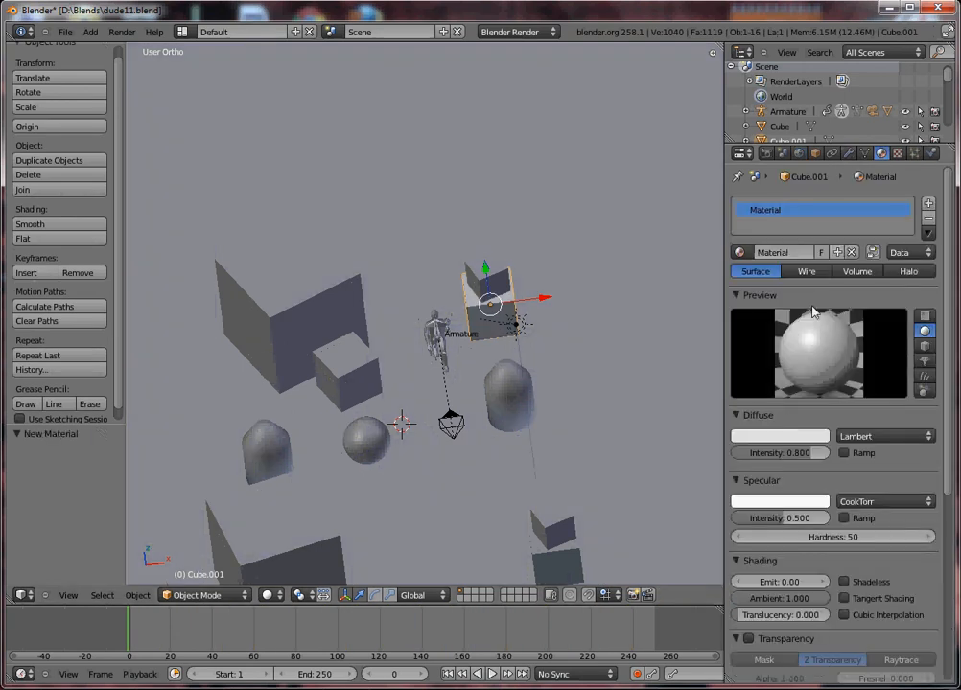
click(781, 439)
drag(775, 343, 757, 369)
drag(817, 271, 817, 289)
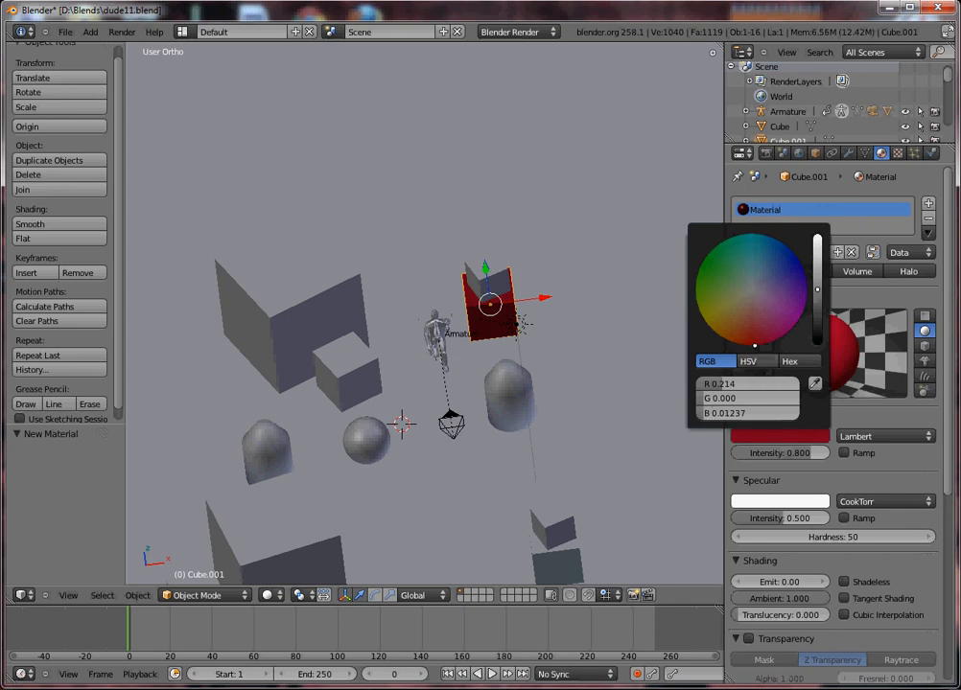
Assign the existing red Material to the small cube beside the sphere and to the large foreground cube
right_click(312, 372)
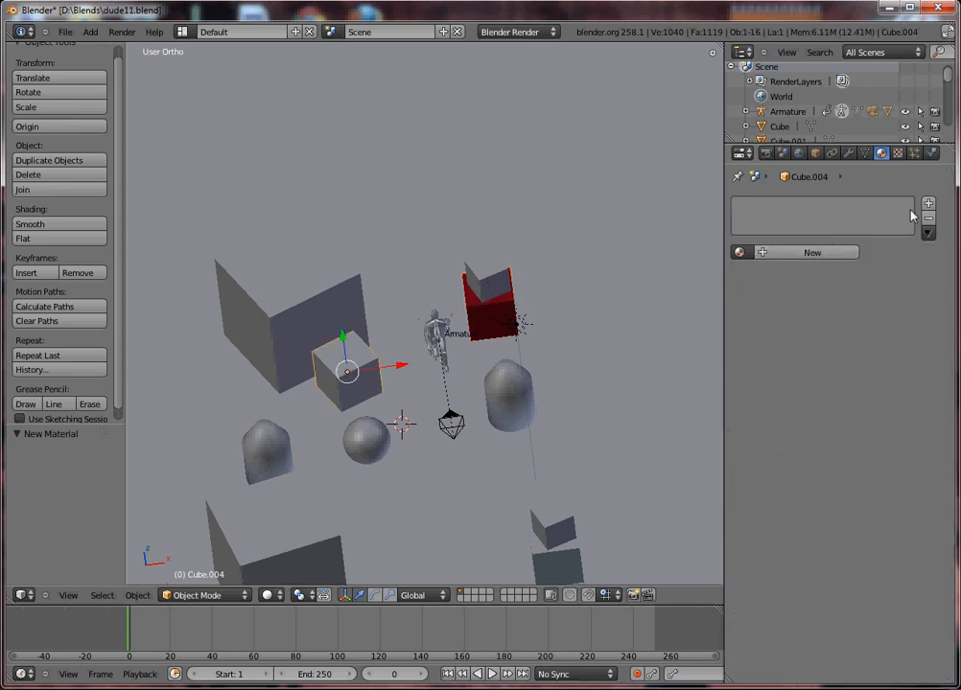
click(739, 252)
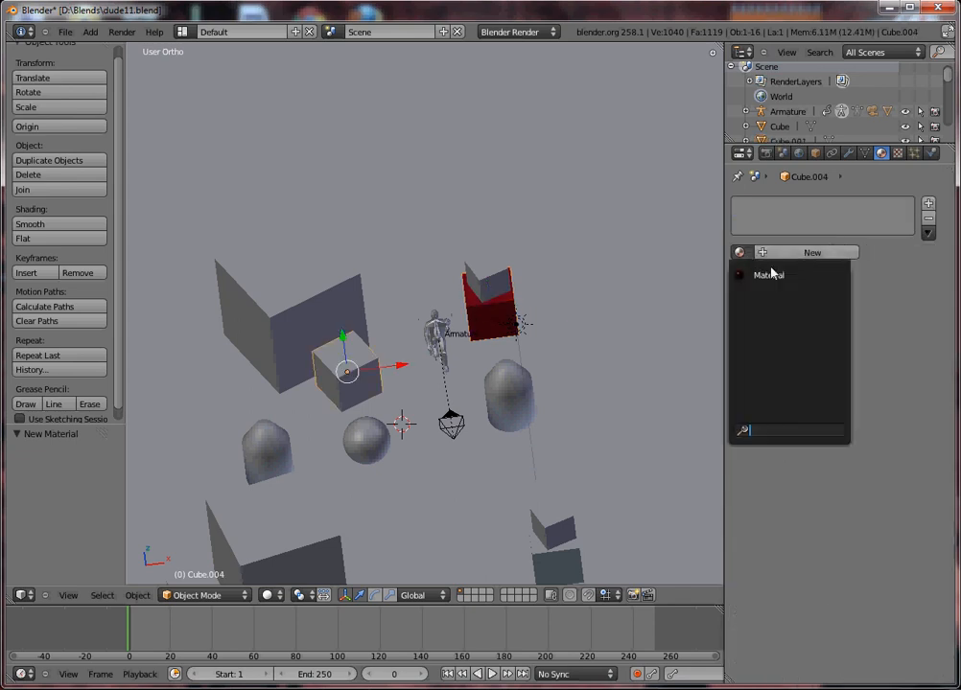
click(770, 273)
shift+scroll(569, 293, down, 1)
shift+scroll(568, 293, down, 2)
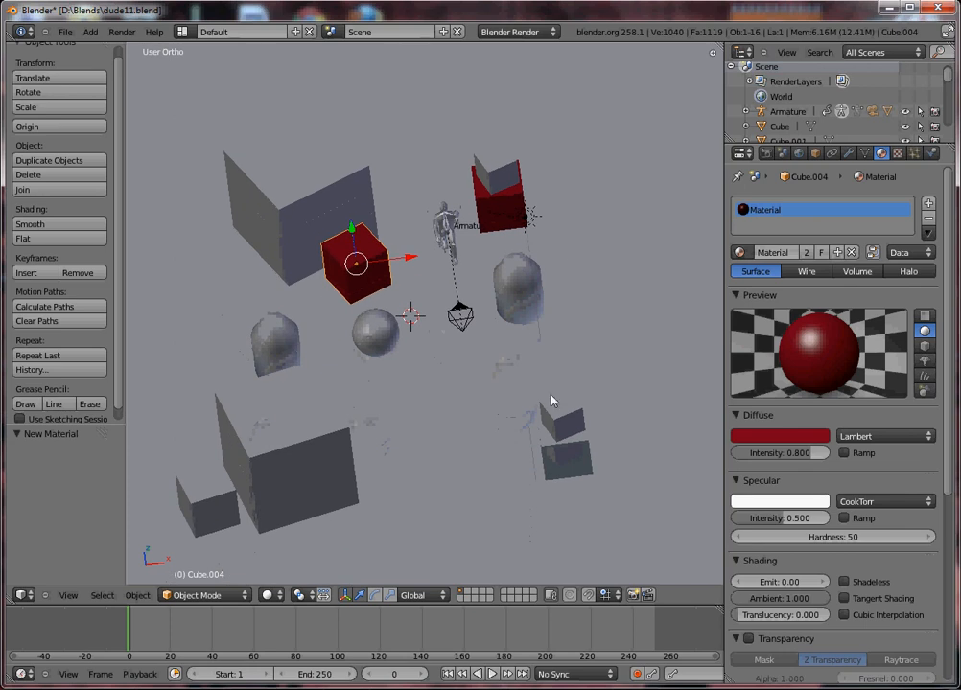
right_click(324, 473)
click(739, 252)
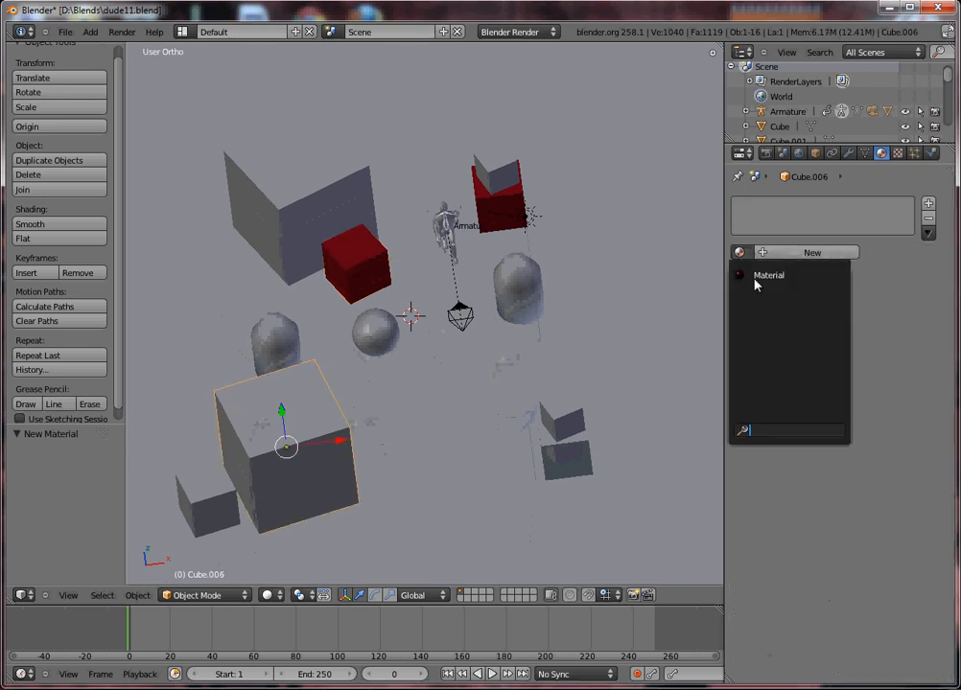
click(755, 277)
Give the sphere a new material with a bright green diffuse color (R 0.006, G 0.8, B 0)
right_click(374, 329)
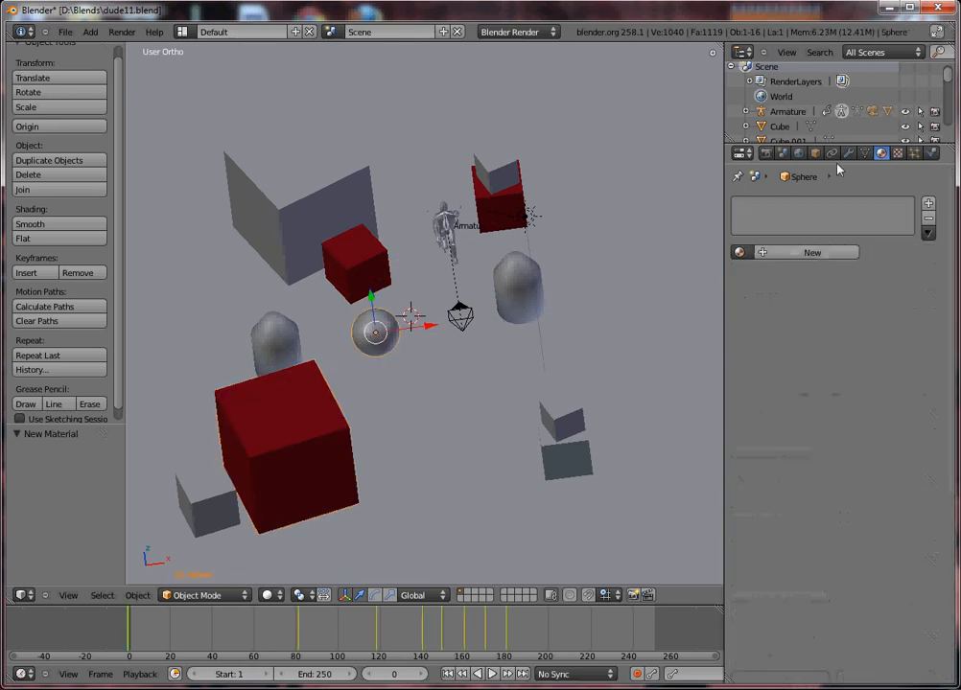
click(809, 254)
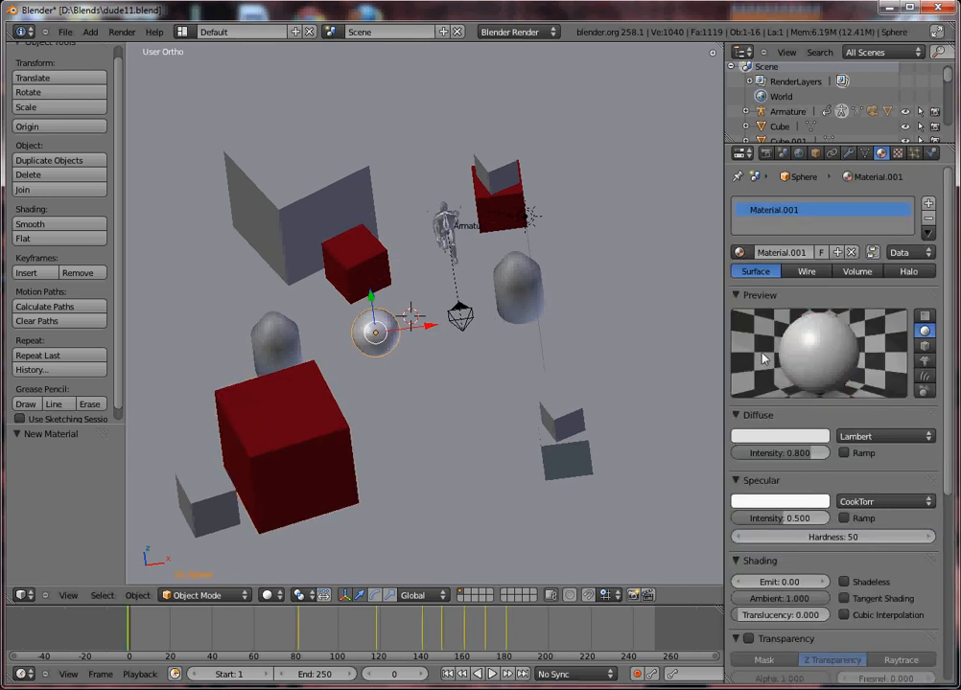
click(766, 438)
drag(751, 329, 688, 253)
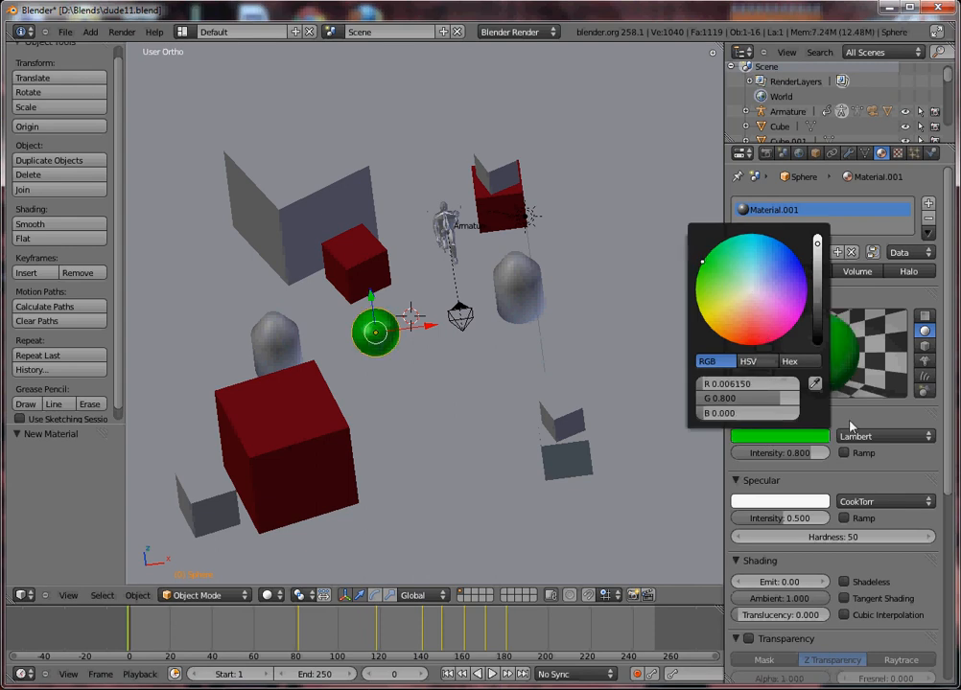
Add a Clouds texture to the sphere's material and enable its color ramp
click(899, 154)
click(810, 309)
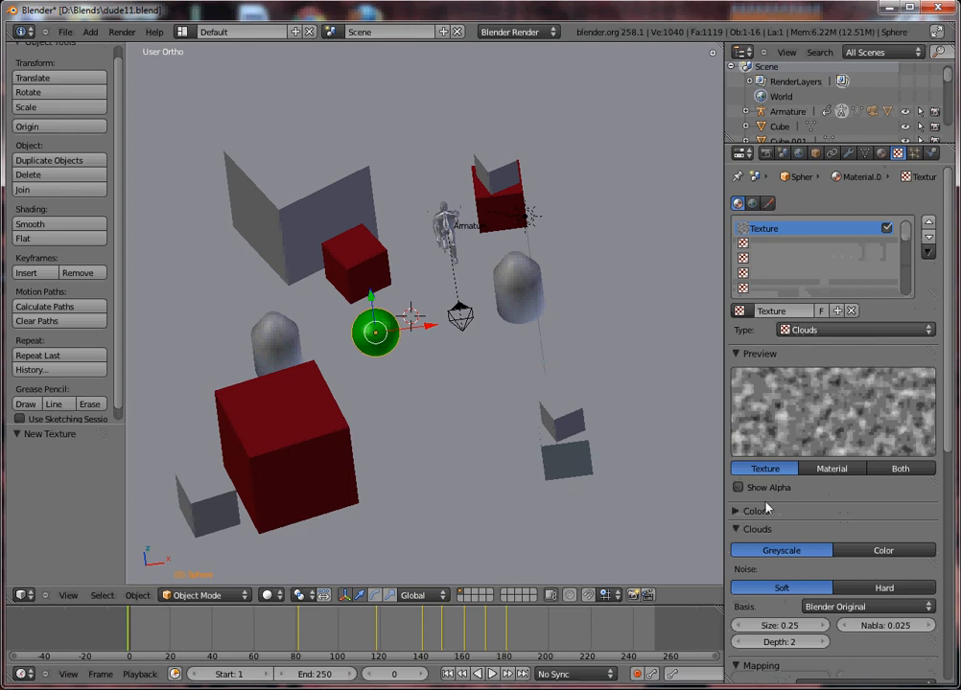
scroll(741, 520, down, 3)
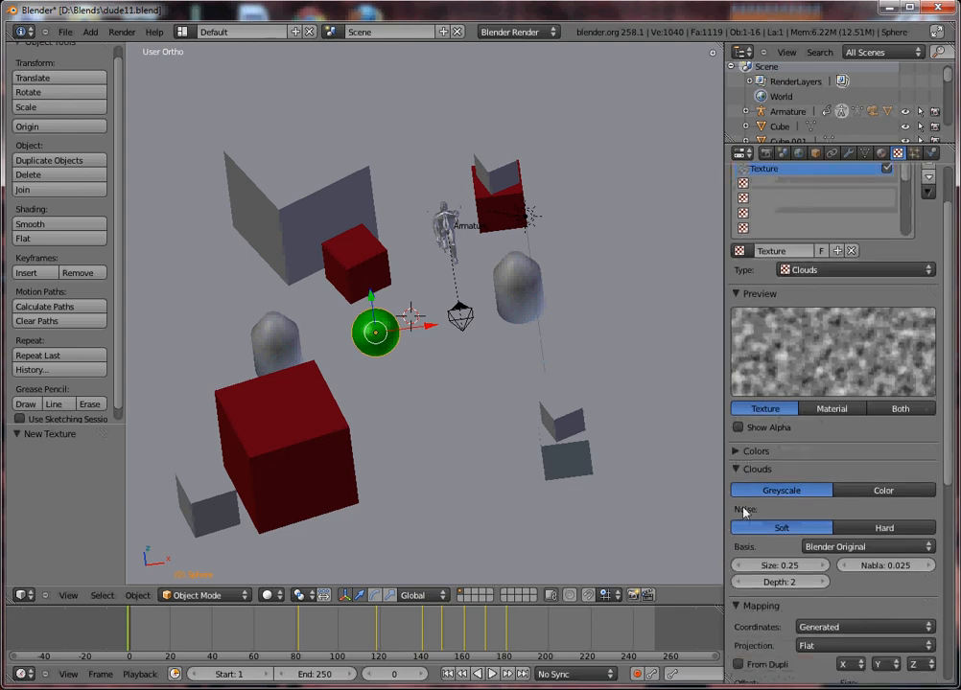
click(737, 451)
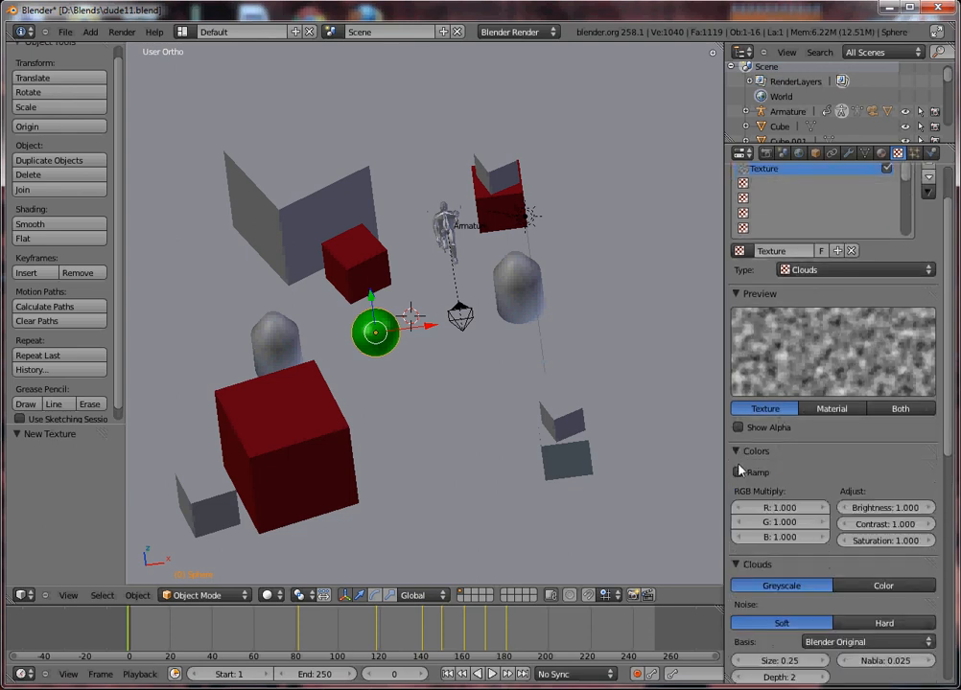
click(737, 473)
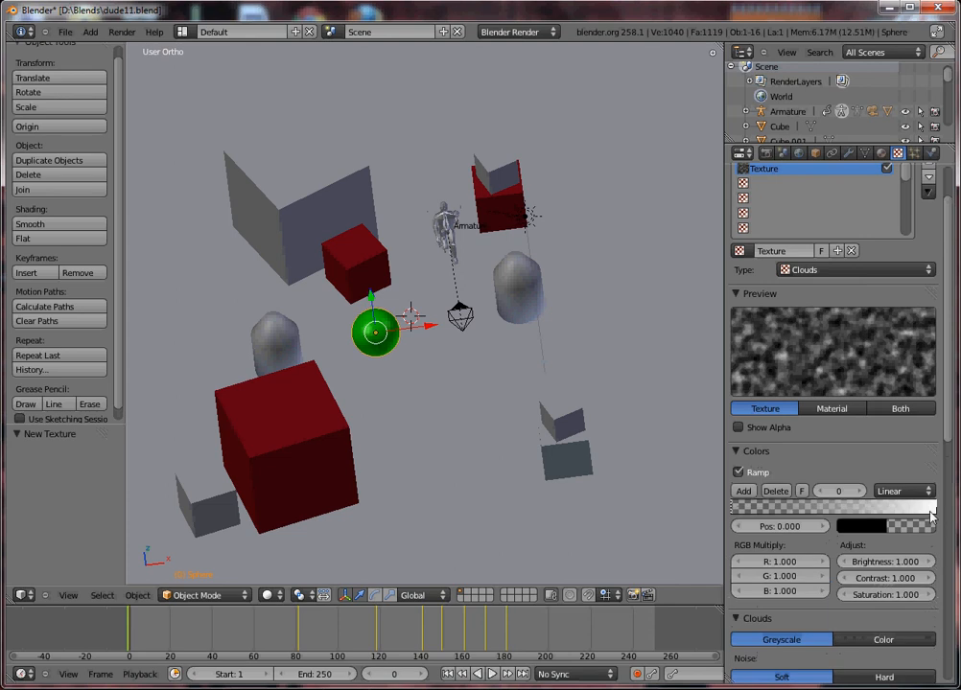
Bring the color ramp stops together at 0.493 and 0.529, and set the upper stop's color to blue-violet
drag(930, 514, 875, 506)
click(739, 511)
drag(805, 513, 836, 511)
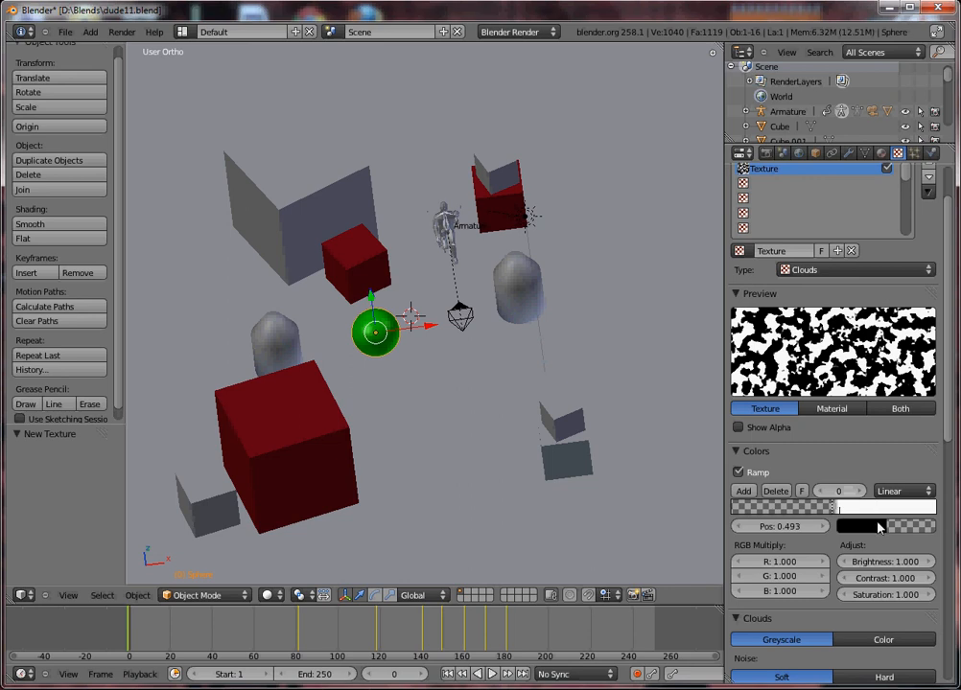
drag(840, 513, 846, 514)
click(861, 526)
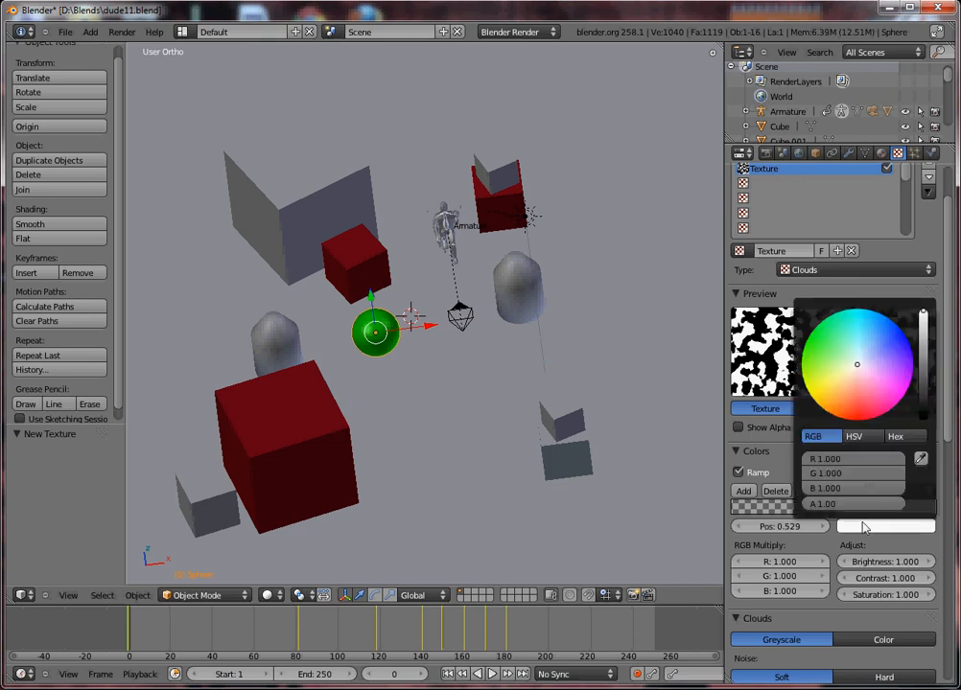
drag(873, 407, 930, 337)
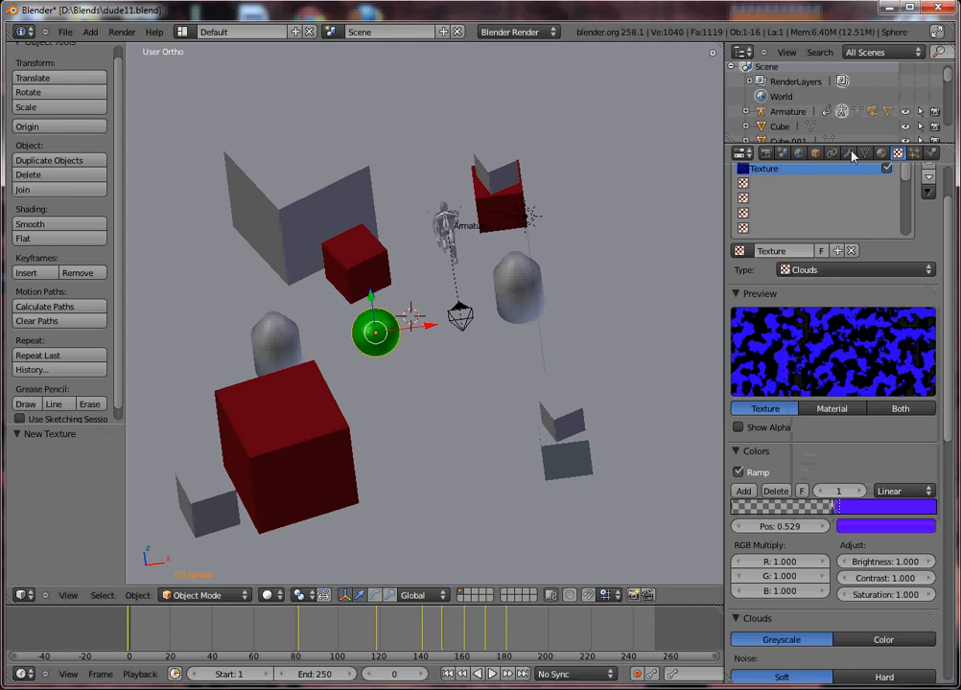
Check the sphere's material preview and render the scene through the camera
click(880, 153)
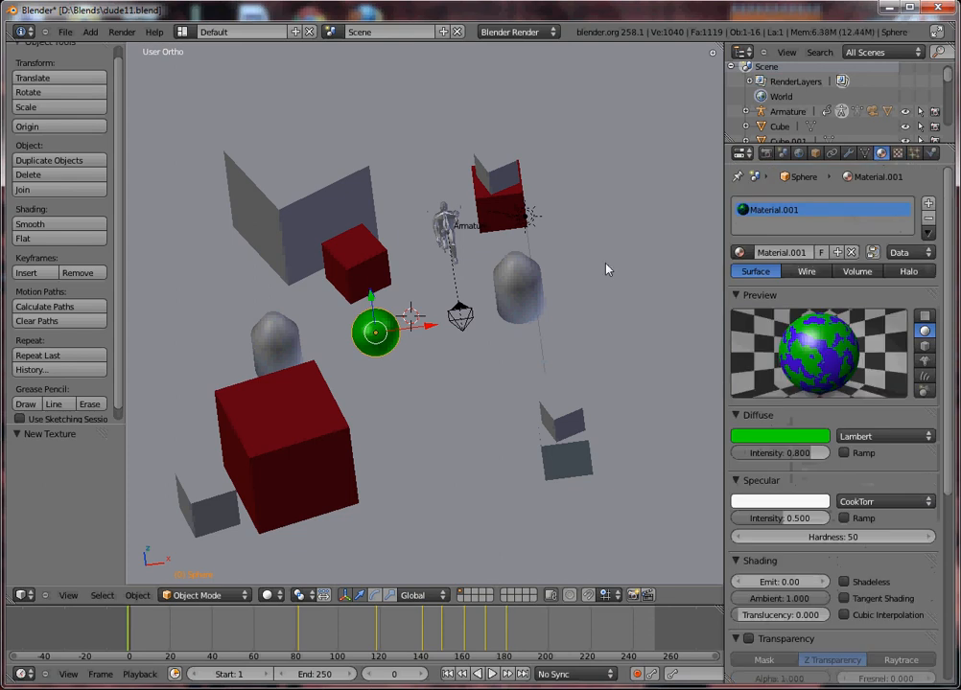
key(KP_0)
key(F12)
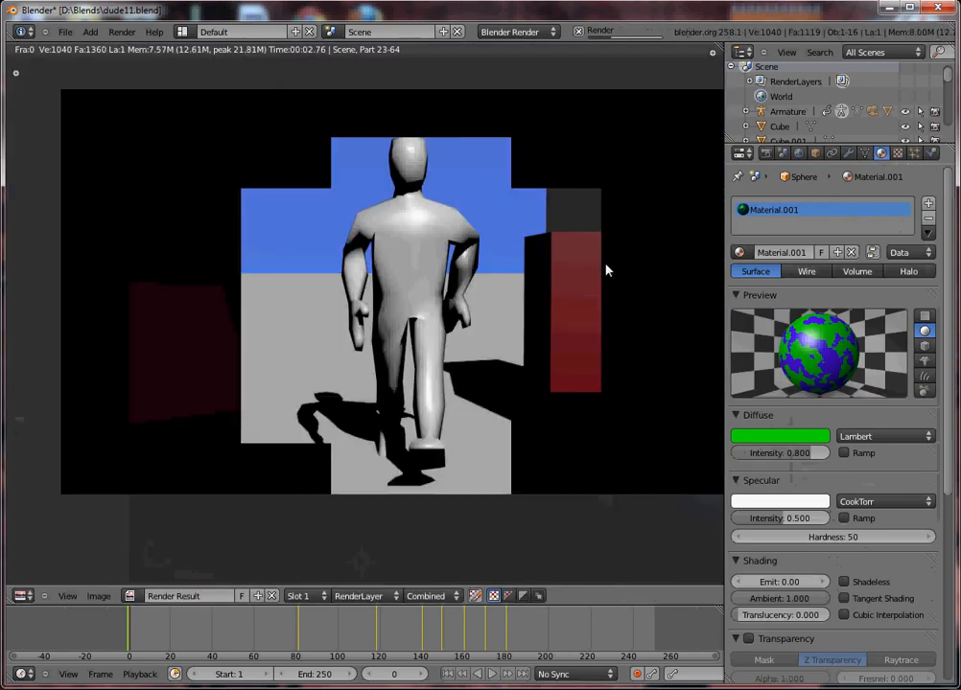
key(Escape)
Assign the sphere's Material.001 to the lower cube of the foreground stack
middle_drag(521, 324, 360, 348)
middle_drag(477, 437, 517, 318)
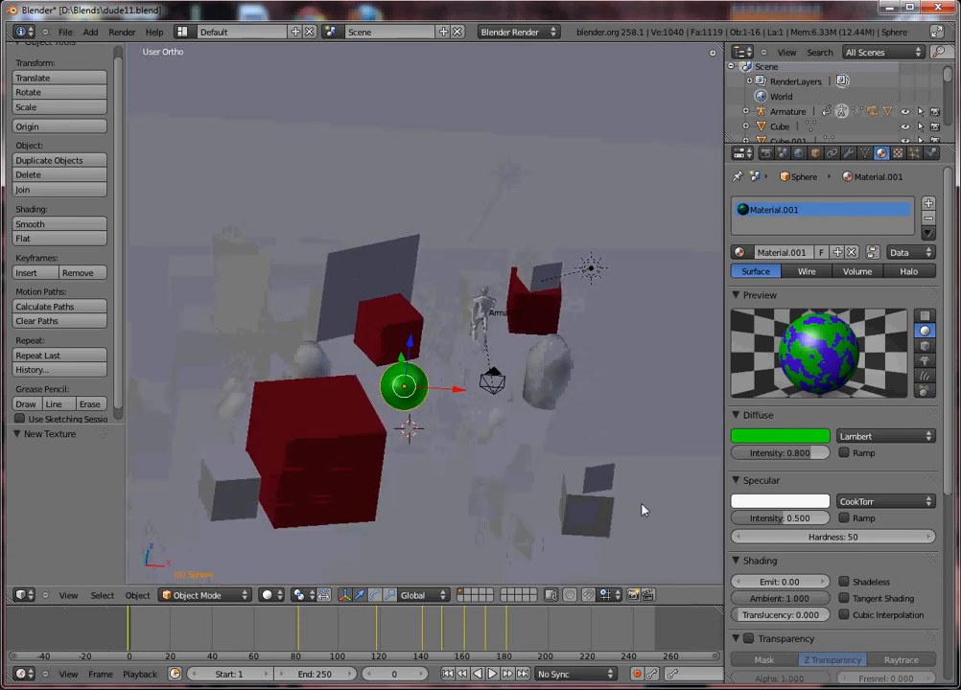
right_click(596, 508)
click(739, 252)
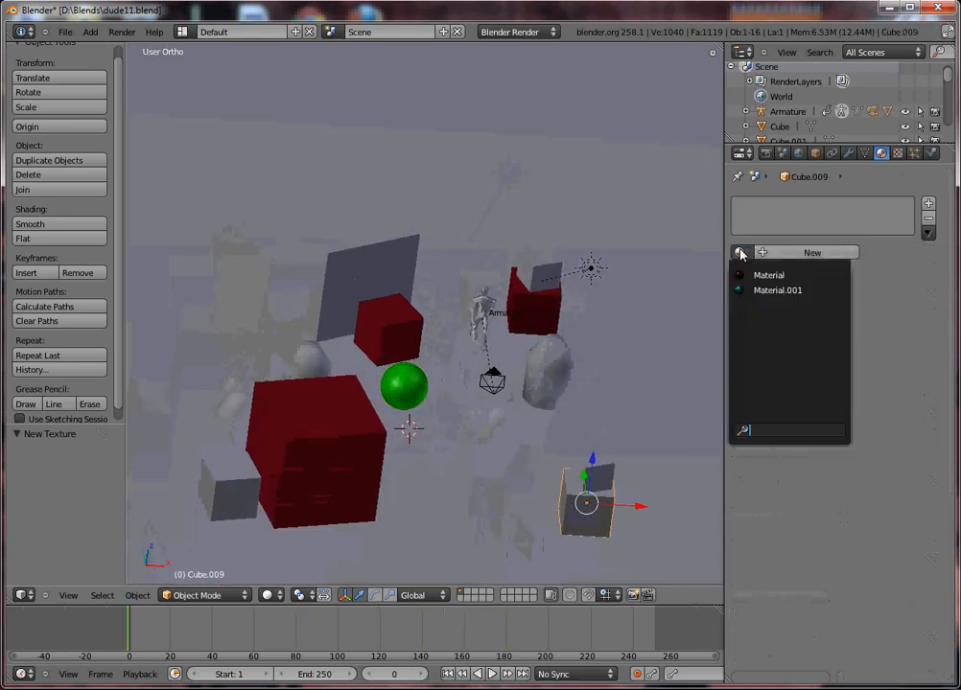
click(771, 290)
Give the rounded cylinder next to the camera a new material with a darkened golden-yellow diffuse color
right_click(548, 373)
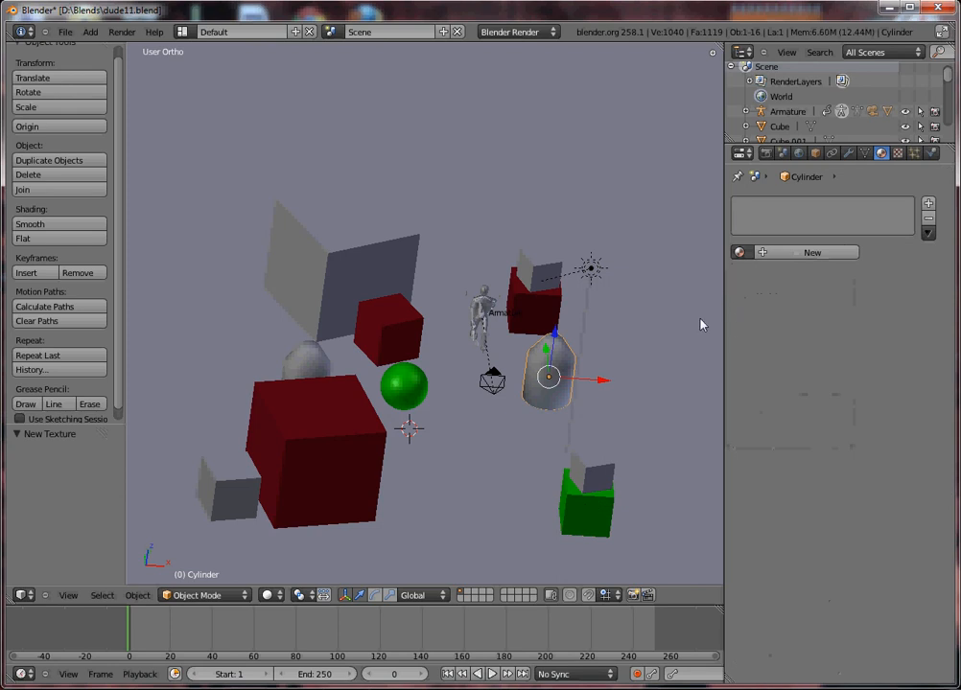
click(788, 252)
click(770, 434)
mouse_move(746, 337)
mouse_down()
mouse_move(690, 333)
mouse_move(709, 362)
mouse_up()
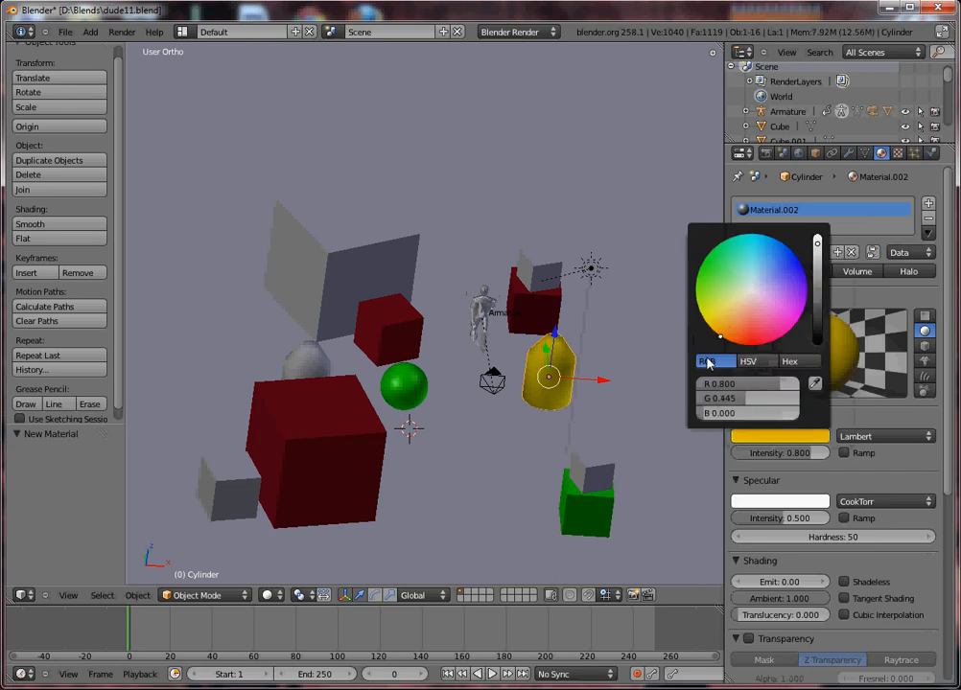
drag(817, 243, 817, 284)
Give the large cube in the background a new material with a bright blue diffuse color
right_click(324, 361)
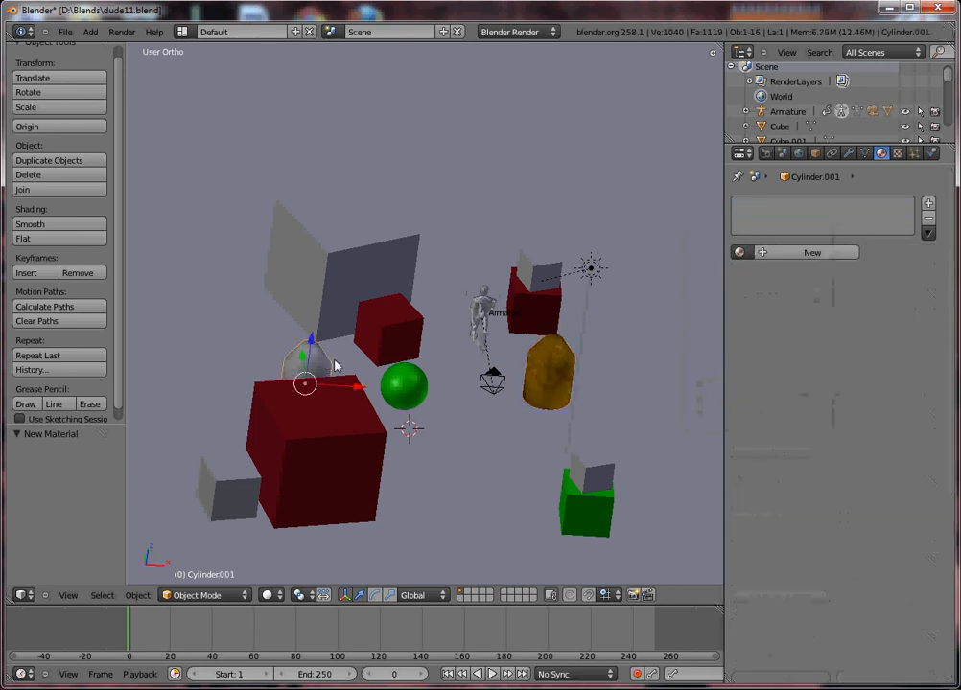
middle_drag(487, 380, 380, 266)
right_click(380, 266)
click(762, 253)
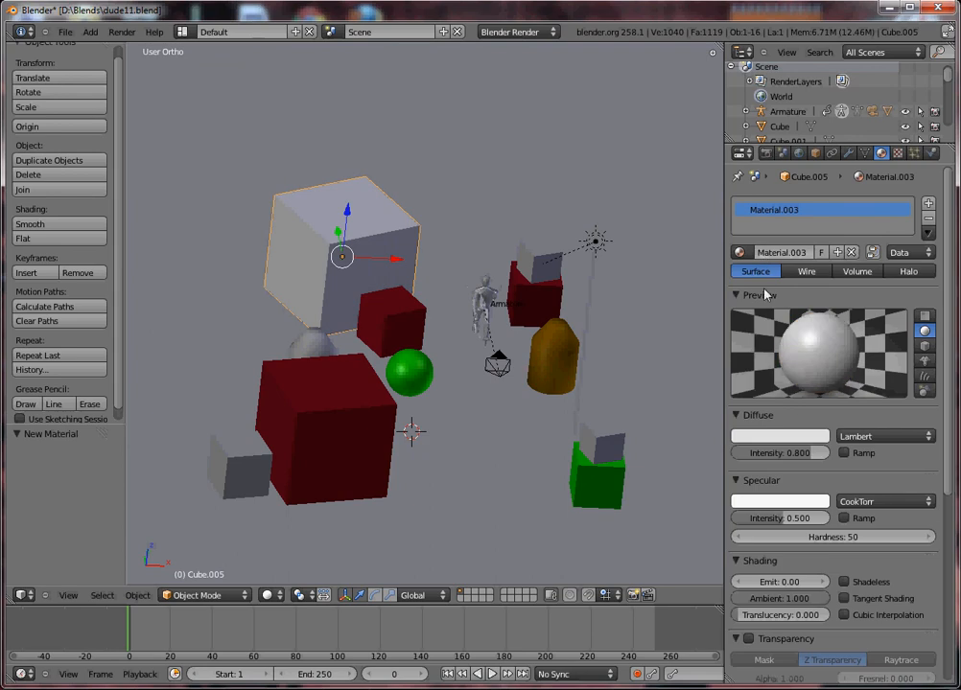
click(796, 440)
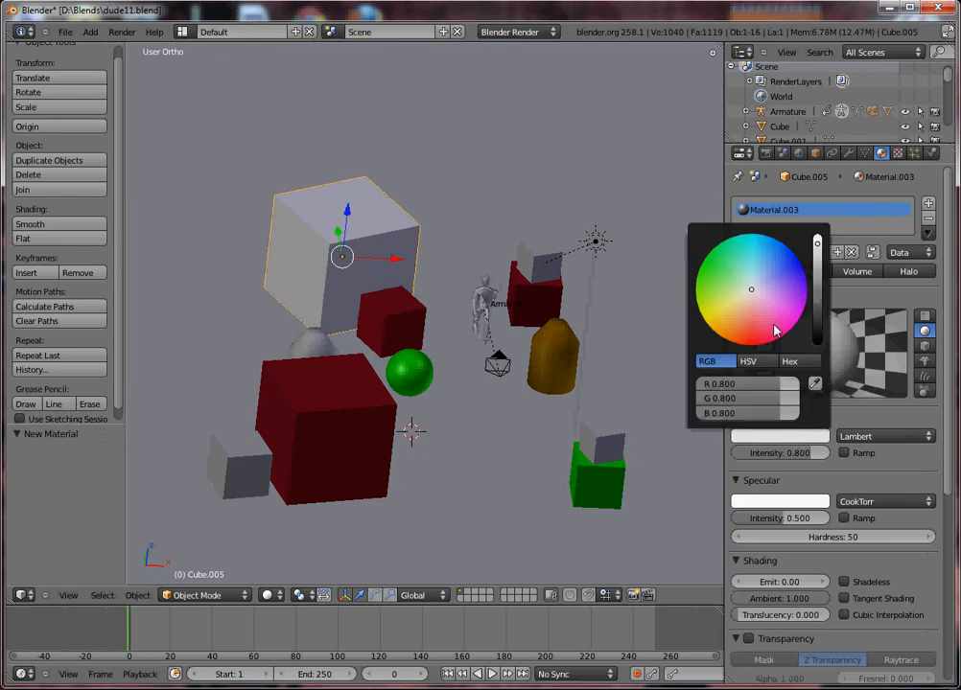
drag(784, 296, 769, 236)
Give the upper cube of the background stack near the lamp a new material with a black diffuse color
right_click(596, 243)
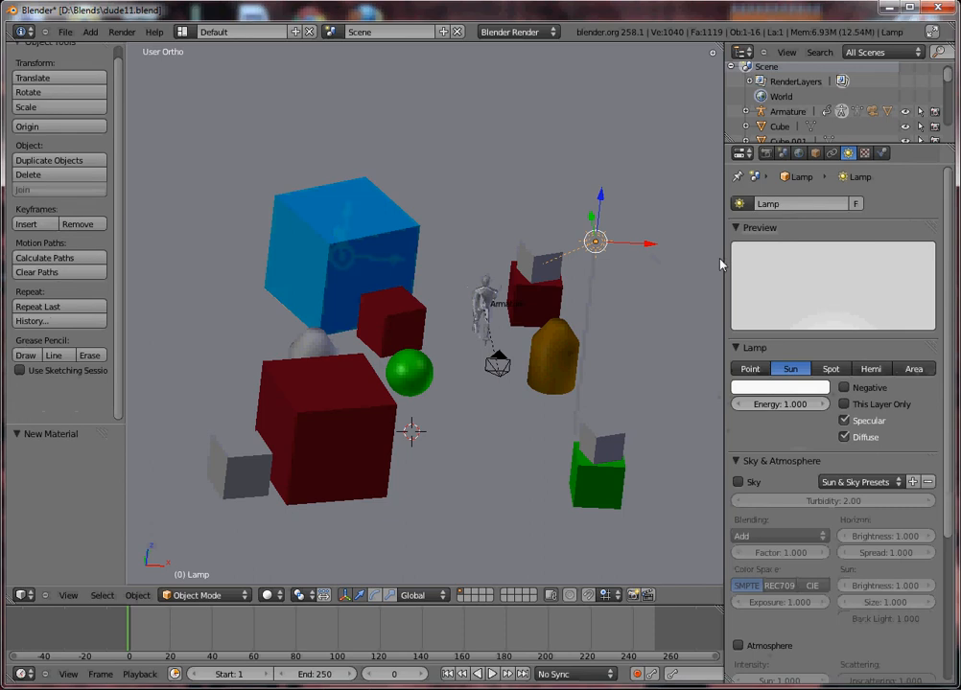
right_click(528, 258)
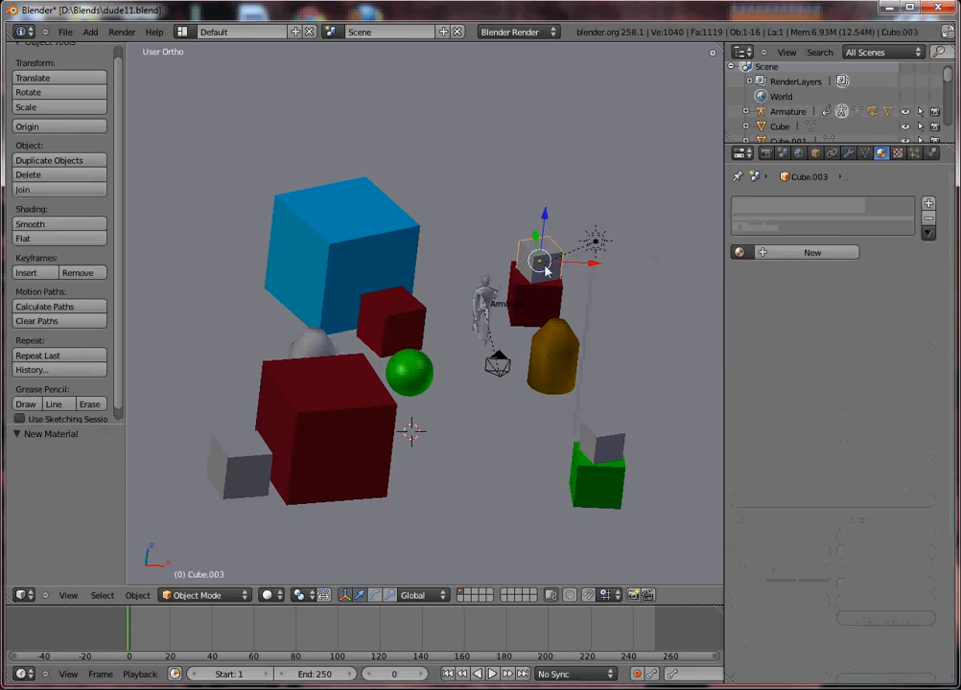
click(781, 255)
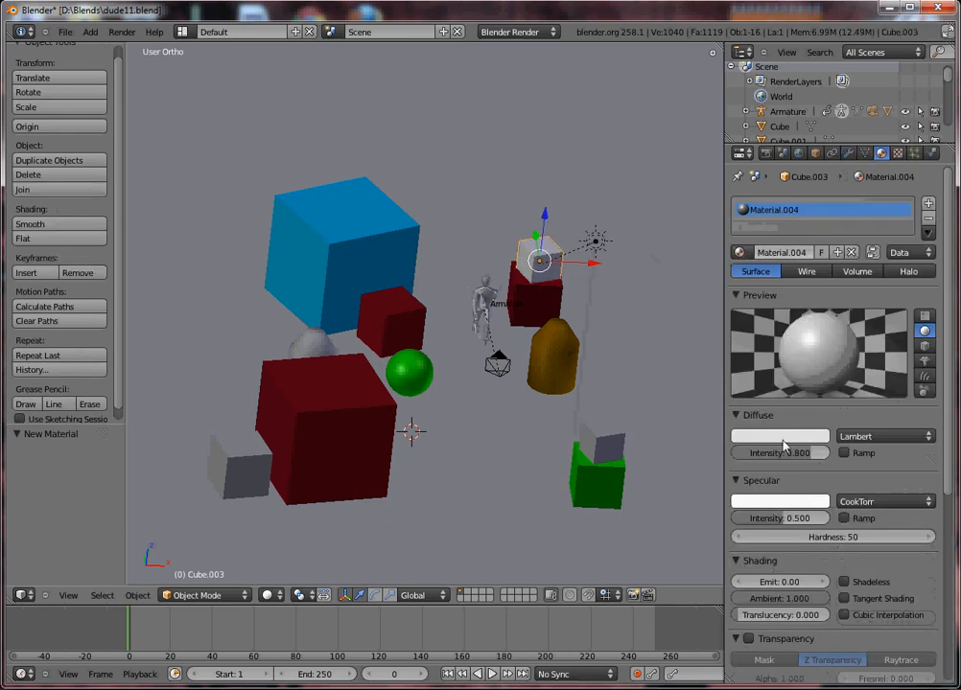
click(781, 436)
drag(817, 239, 816, 382)
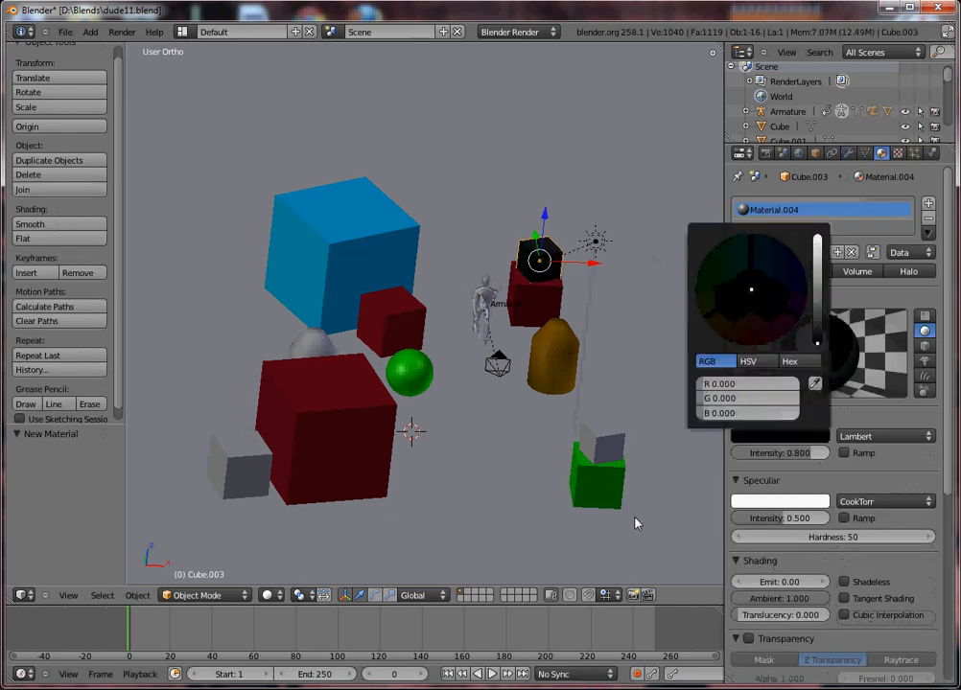
Give the small cube on top of the green cube a new material with a light tan diffuse color
right_click(595, 454)
click(781, 253)
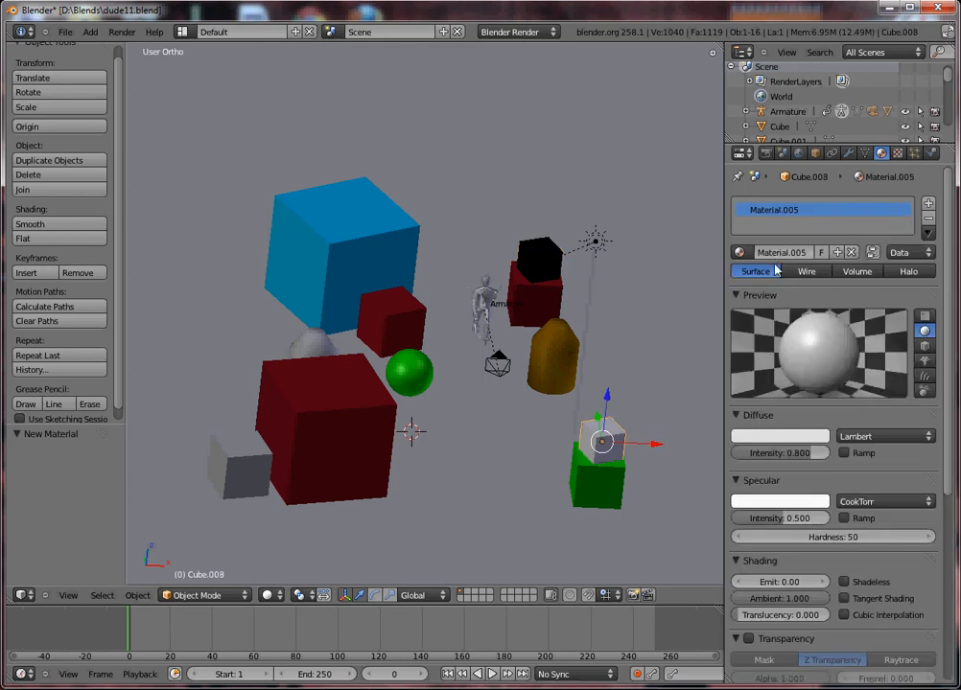
click(788, 433)
drag(736, 322, 733, 330)
Assign Material.005 to the uncolored rounded cylinder behind the large red cube and to the small cube beside it
middle_drag(551, 493, 291, 498)
right_click(324, 391)
click(738, 254)
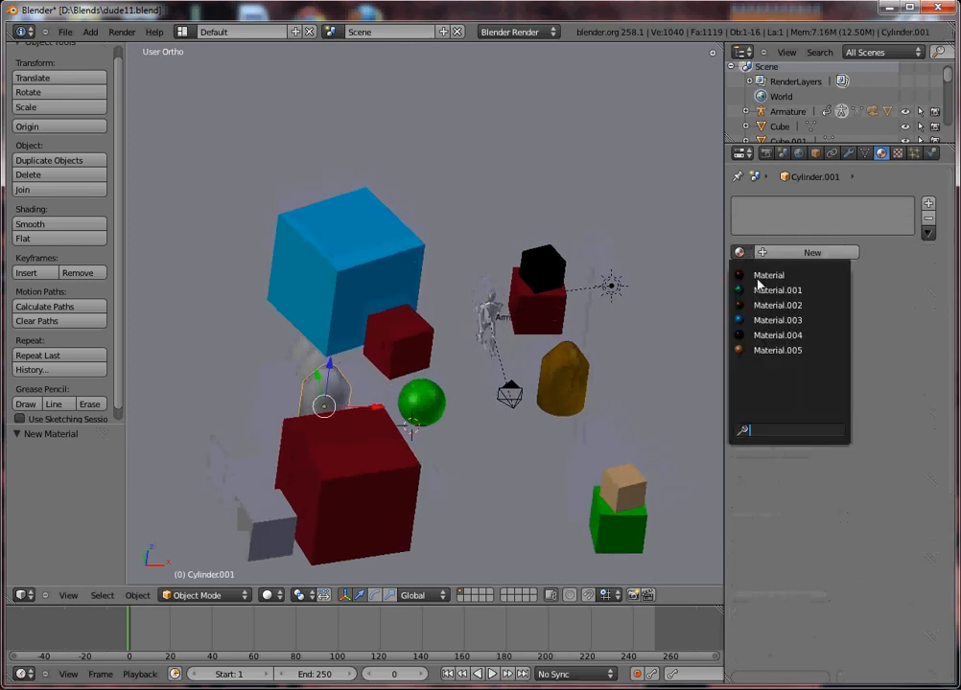
click(763, 350)
right_click(269, 523)
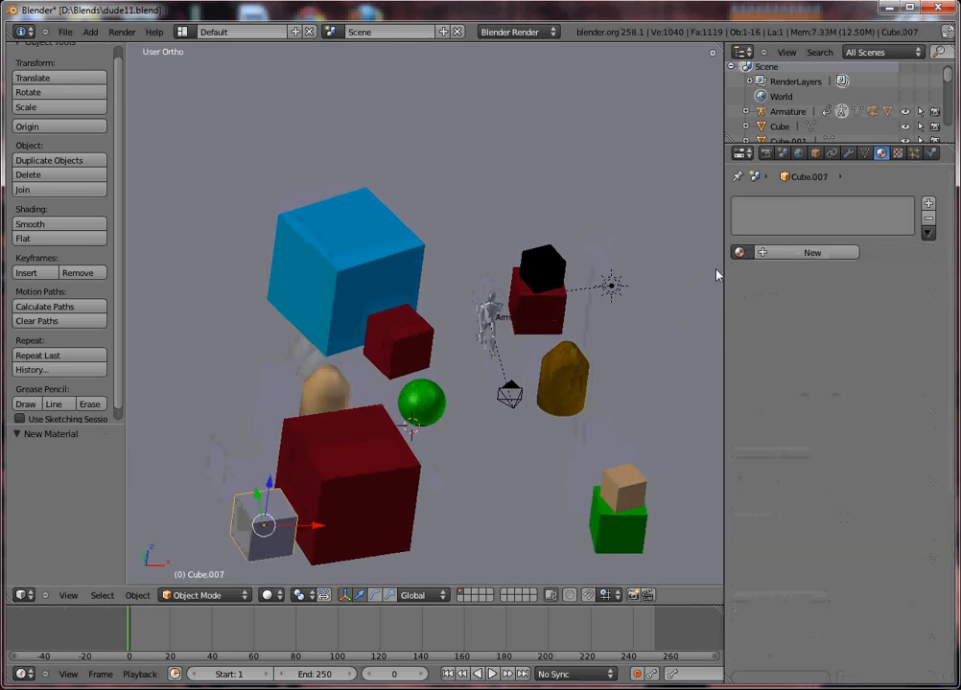
click(738, 252)
click(767, 349)
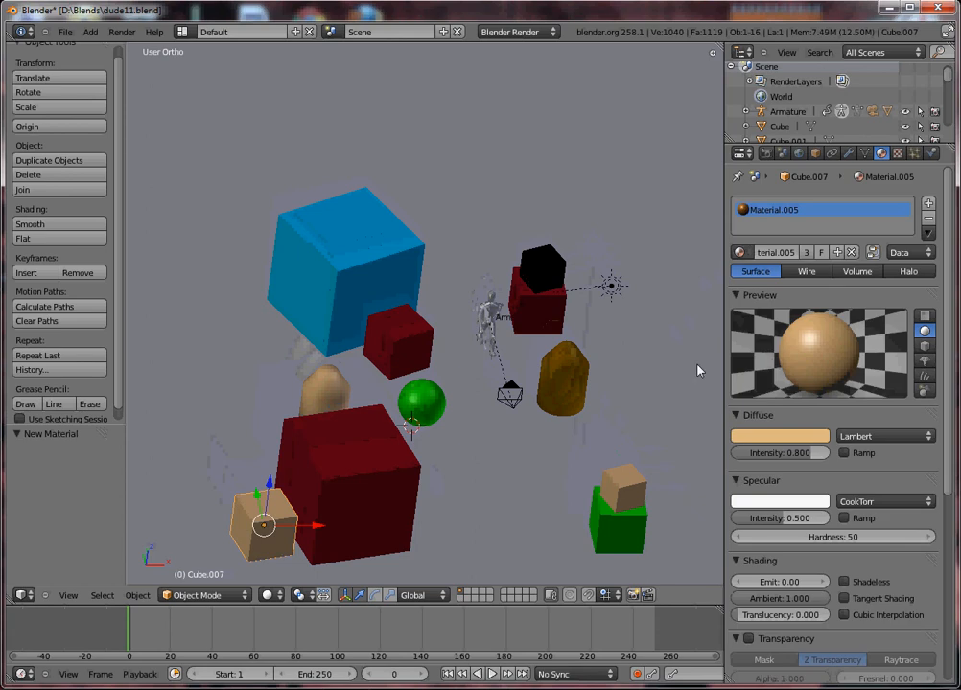
Switch the character's armature from Pose Mode back to Object Mode and select the character's body mesh
right_click(495, 304)
scroll(494, 406, up, 6)
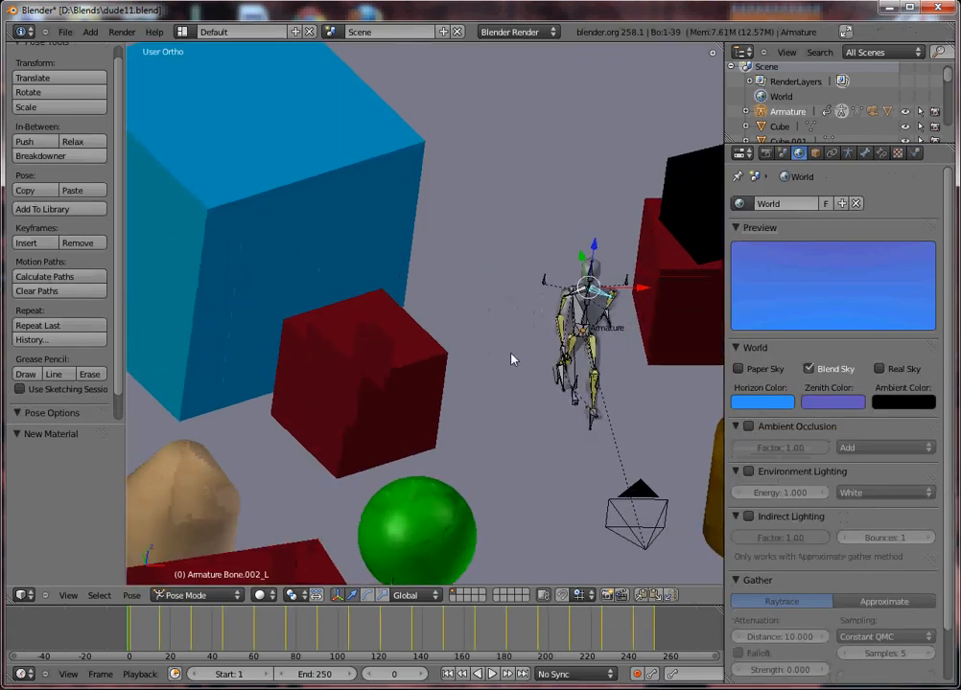
right_click(659, 286)
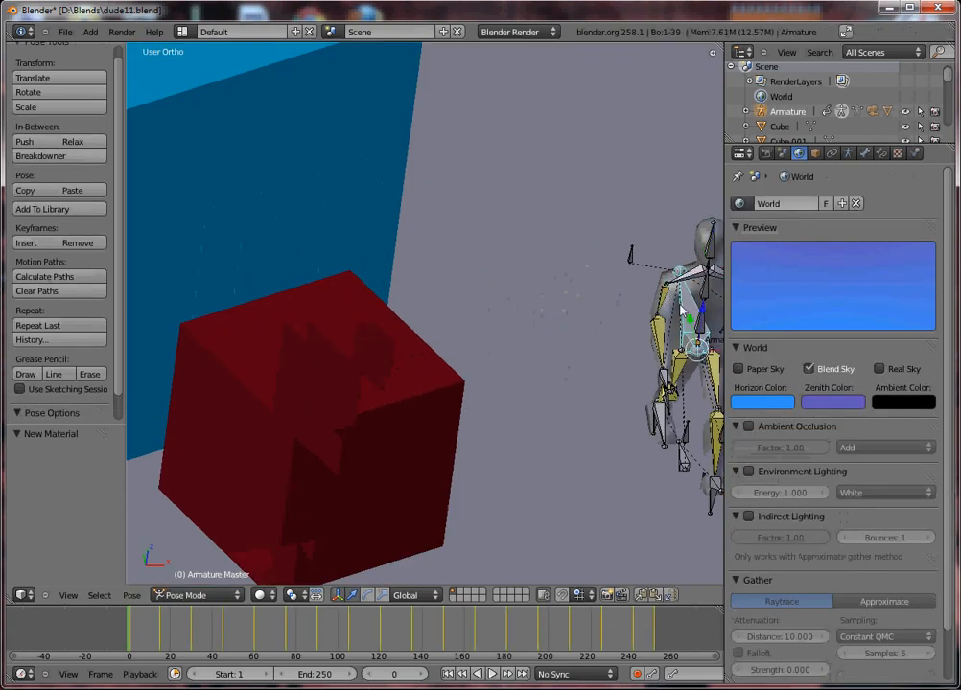
scroll(643, 331, down, 4)
right_click(601, 317)
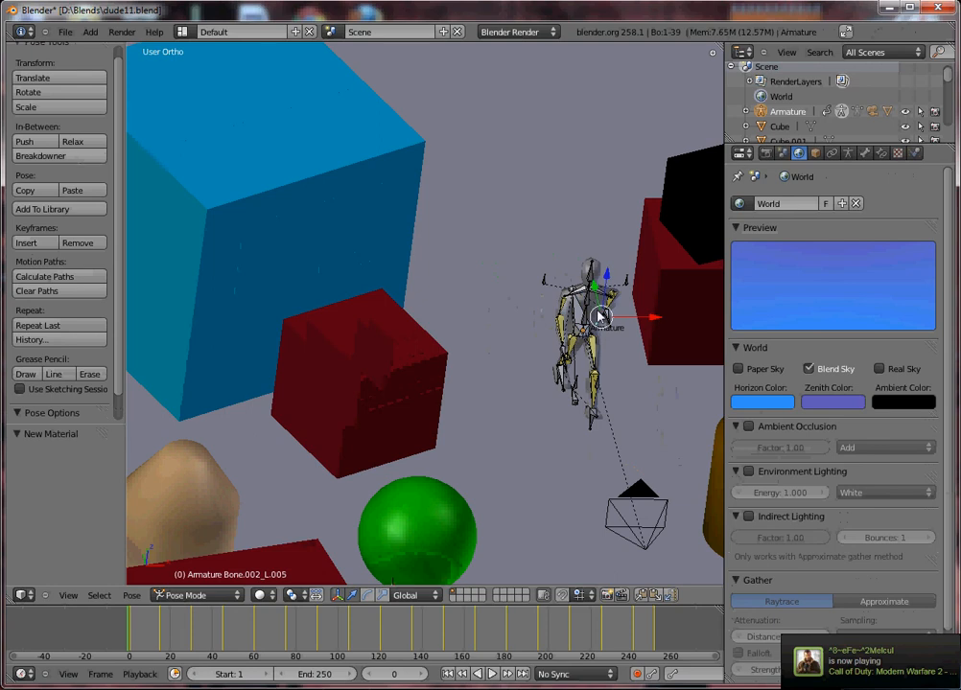
right_click(598, 300)
right_click(601, 269)
middle_drag(594, 319, 566, 321)
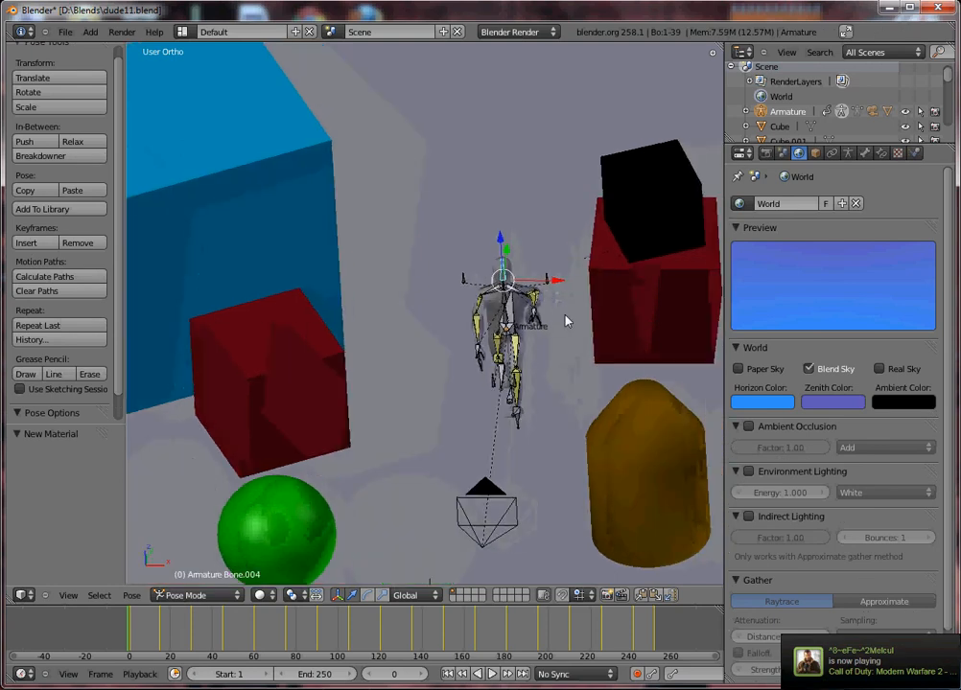
key(ctrl+Tab)
right_click(525, 312)
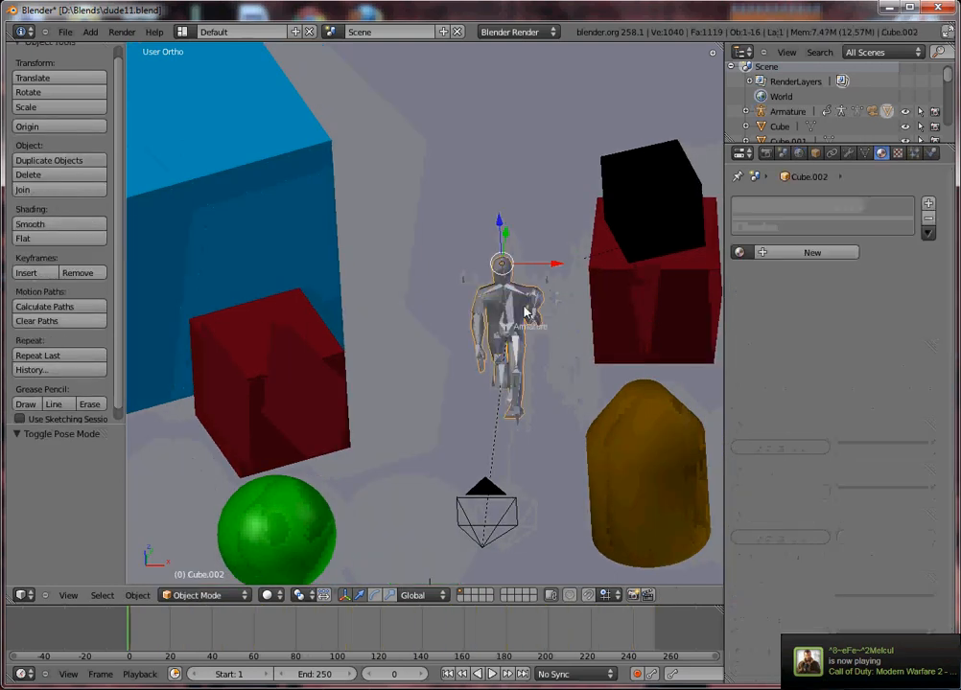
Give the character a new material with a light skin-tone diffuse color and a specular intensity of 0.09375
click(810, 253)
click(774, 439)
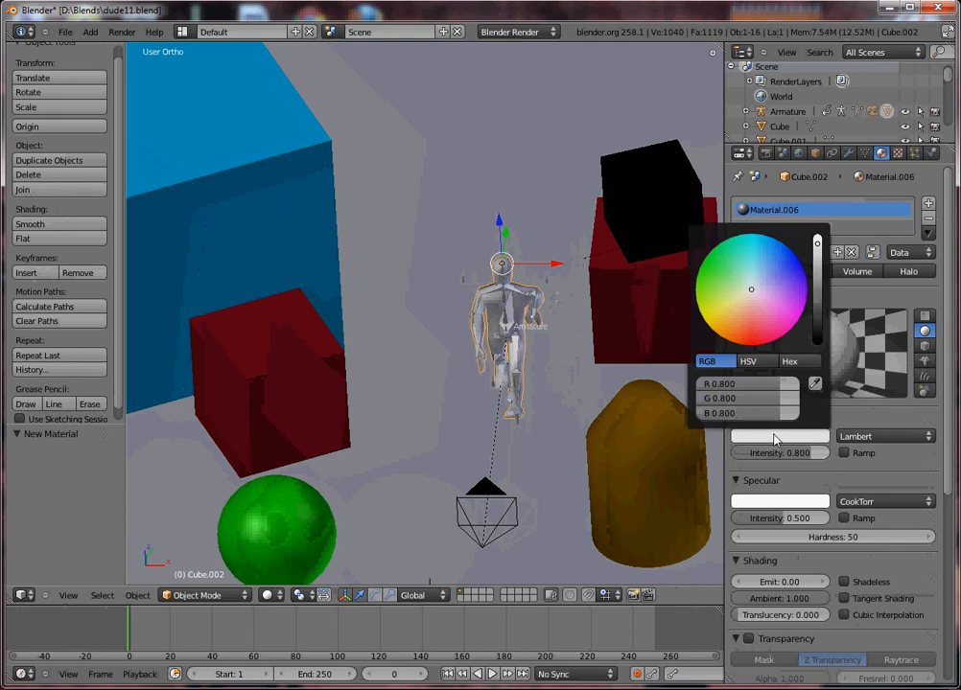
drag(731, 325, 740, 325)
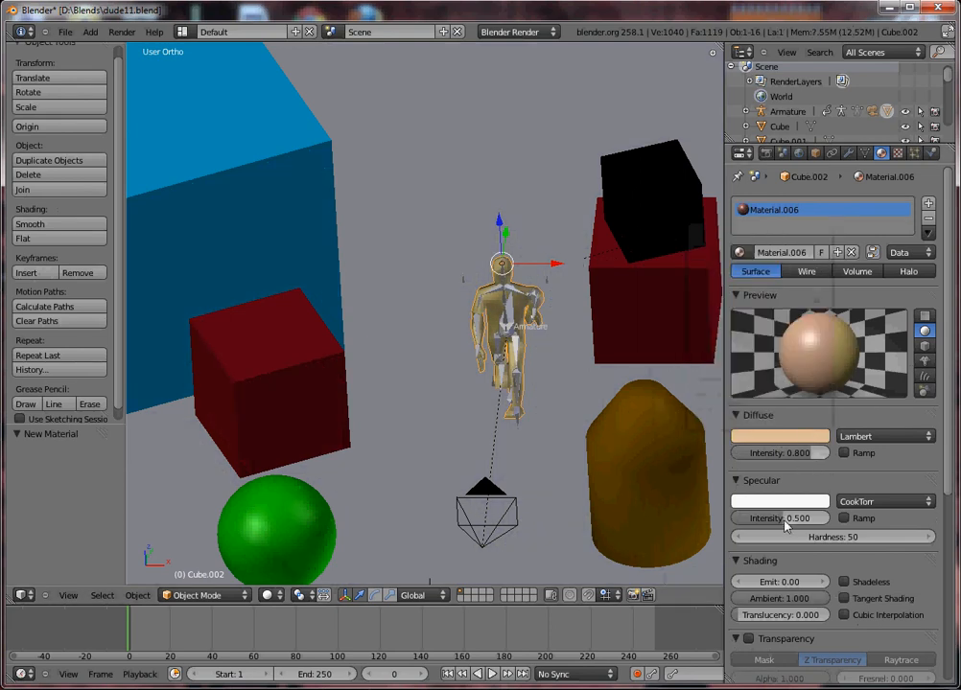
drag(784, 525, 747, 519)
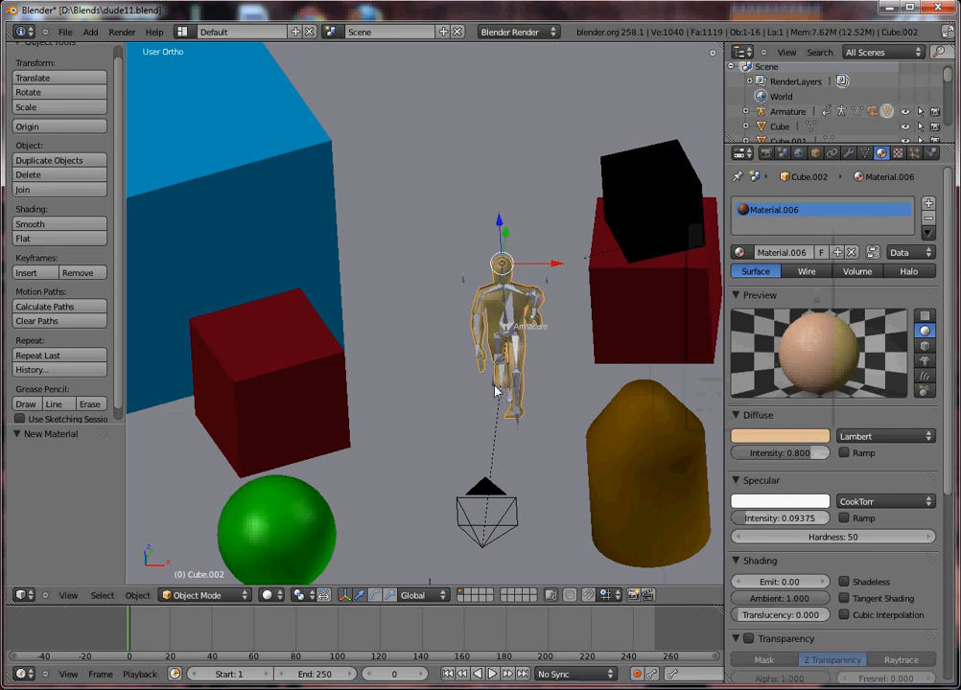
Render the current frame through the camera to check the character's skin material
key(KP_0)
key(F12)
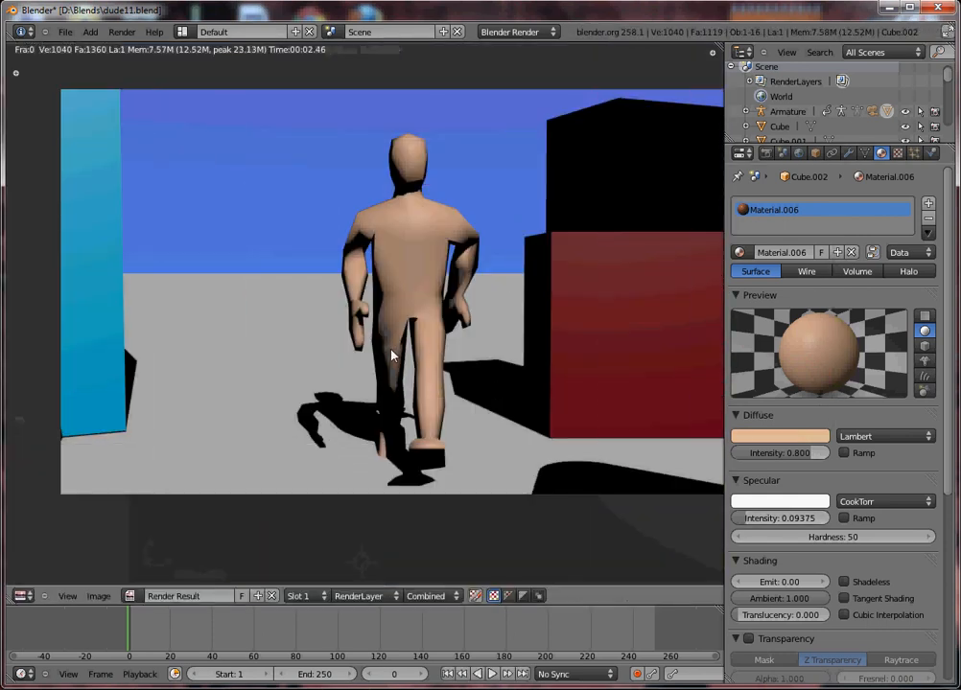
key(Escape)
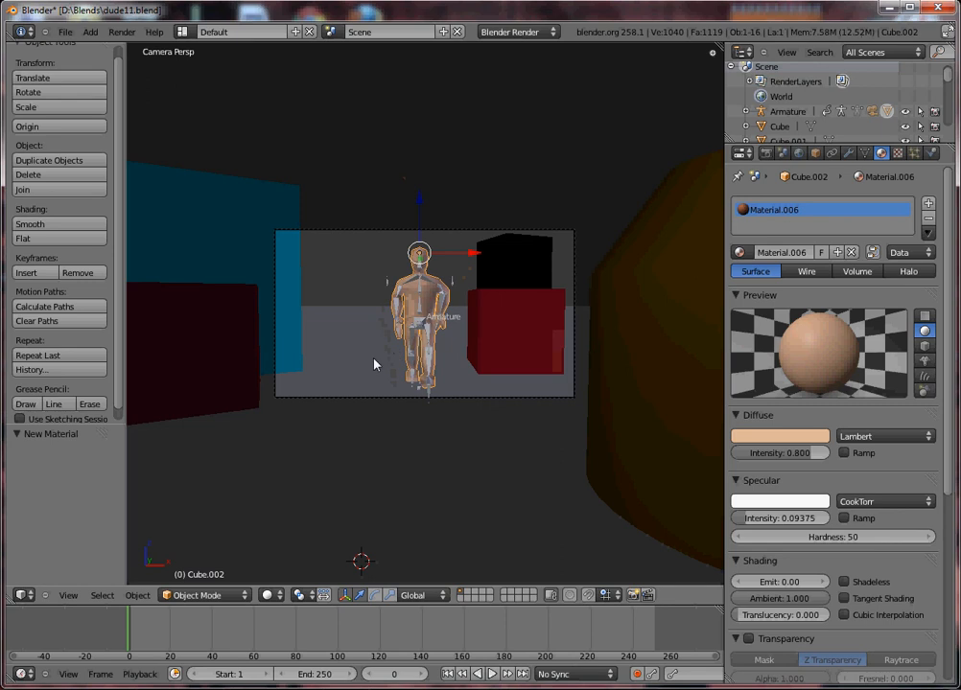
Give the ground a new material with a sandy tan diffuse color and a specular intensity of 0.07031
right_click(373, 364)
middle_drag(367, 309, 370, 406)
scroll(370, 406, down, 3)
click(805, 253)
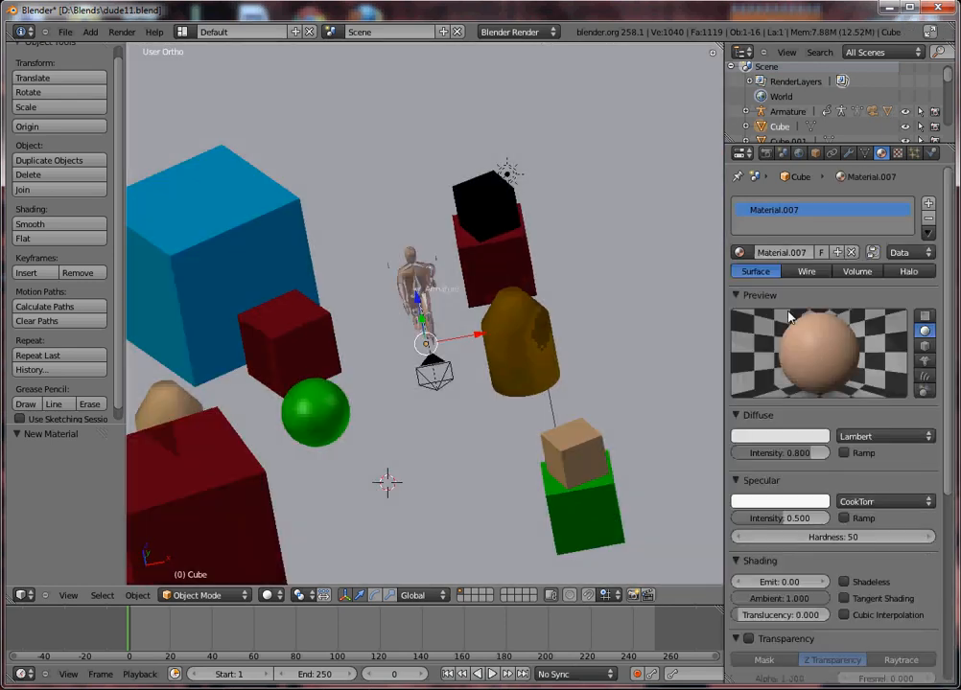
click(778, 435)
click(717, 329)
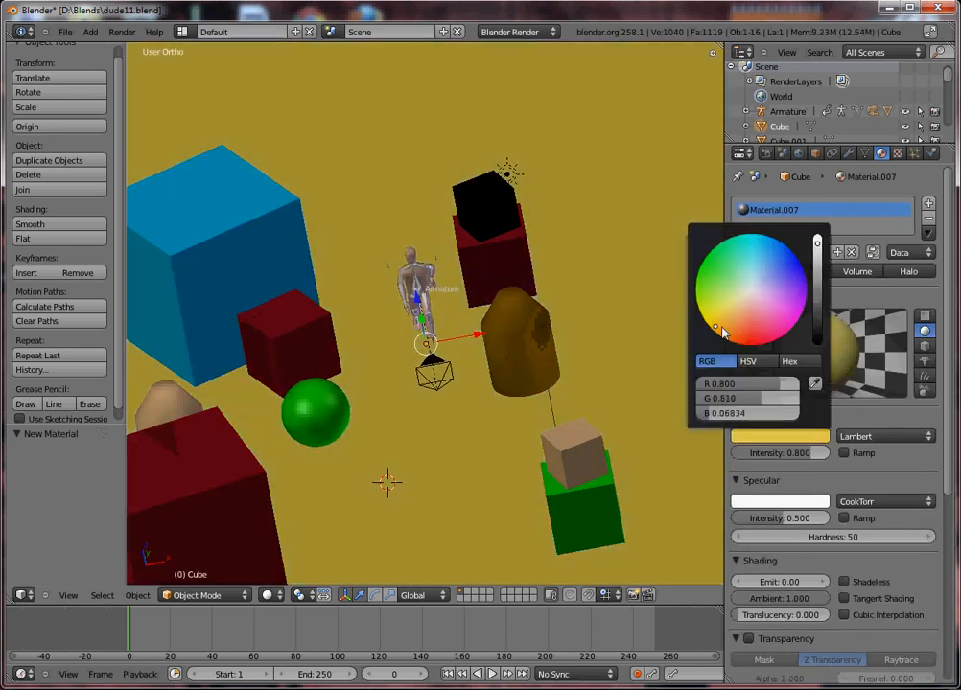
click(728, 325)
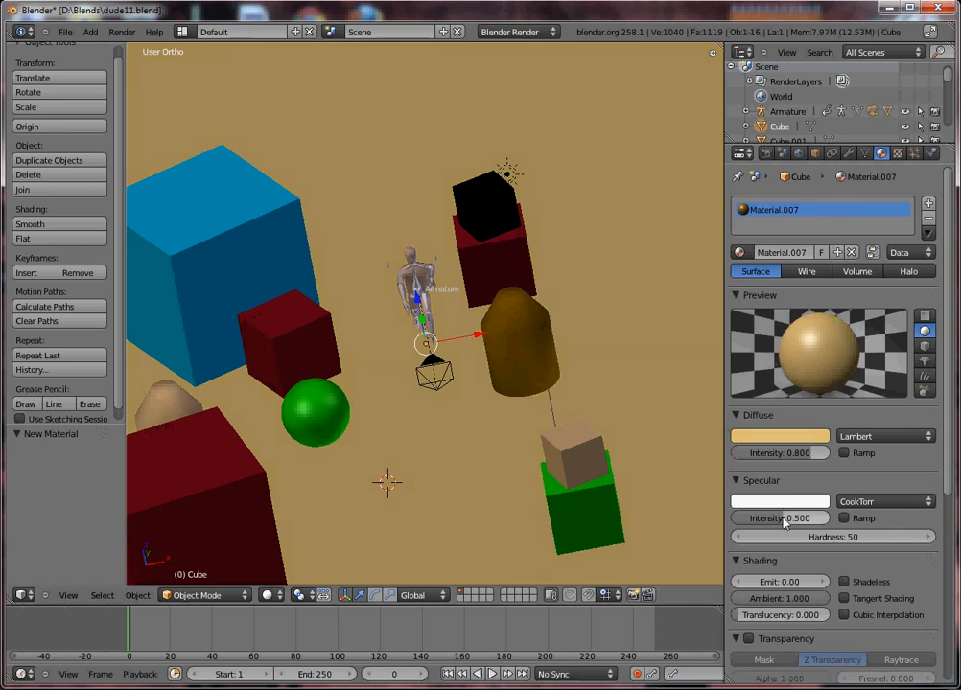
drag(792, 518, 741, 522)
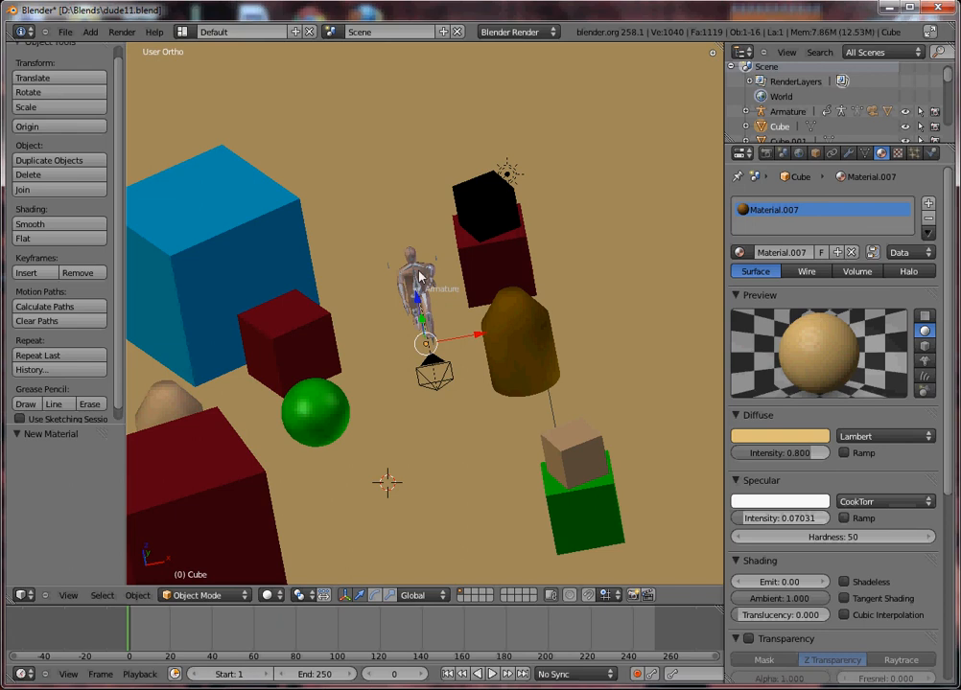
Play back the walking animation through the camera view to check the colored scene
right_click(507, 268)
key(KP_0)
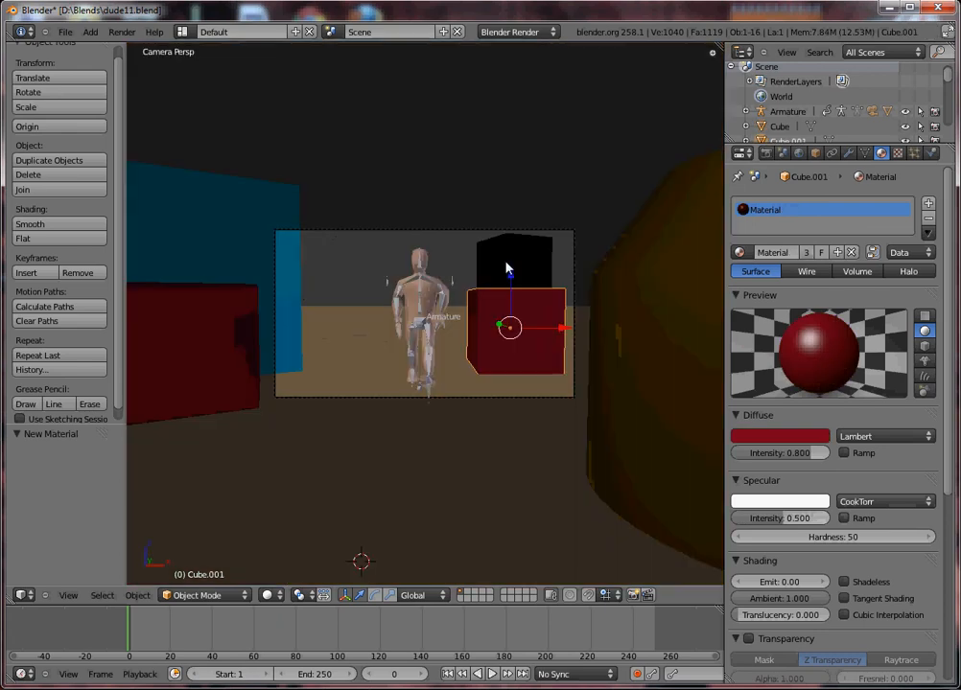
key(alt+a)
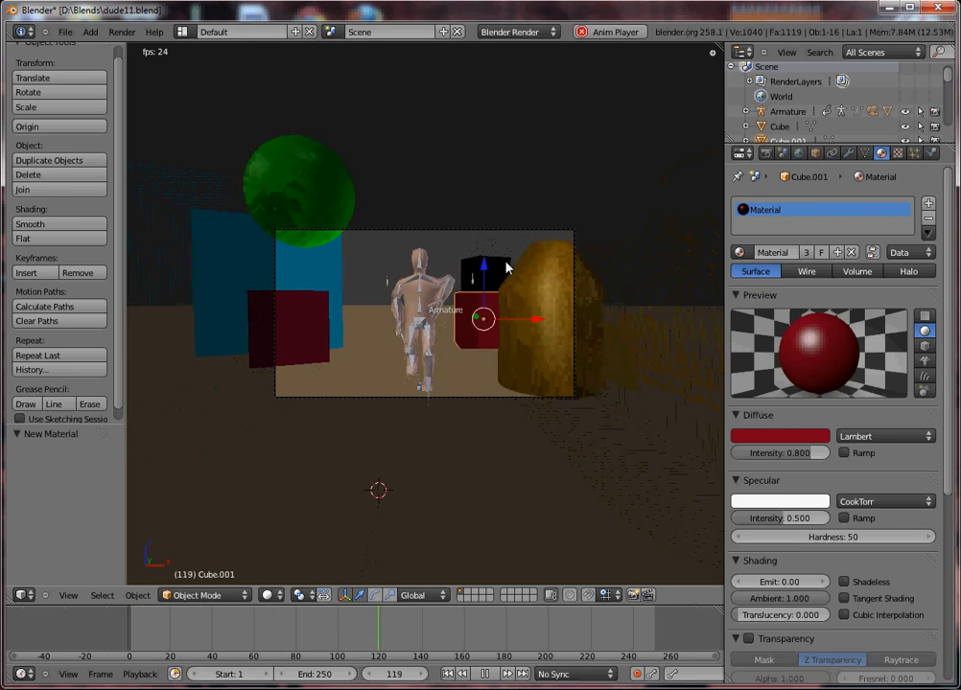
key(Escape)
middle_drag(423, 292, 416, 392)
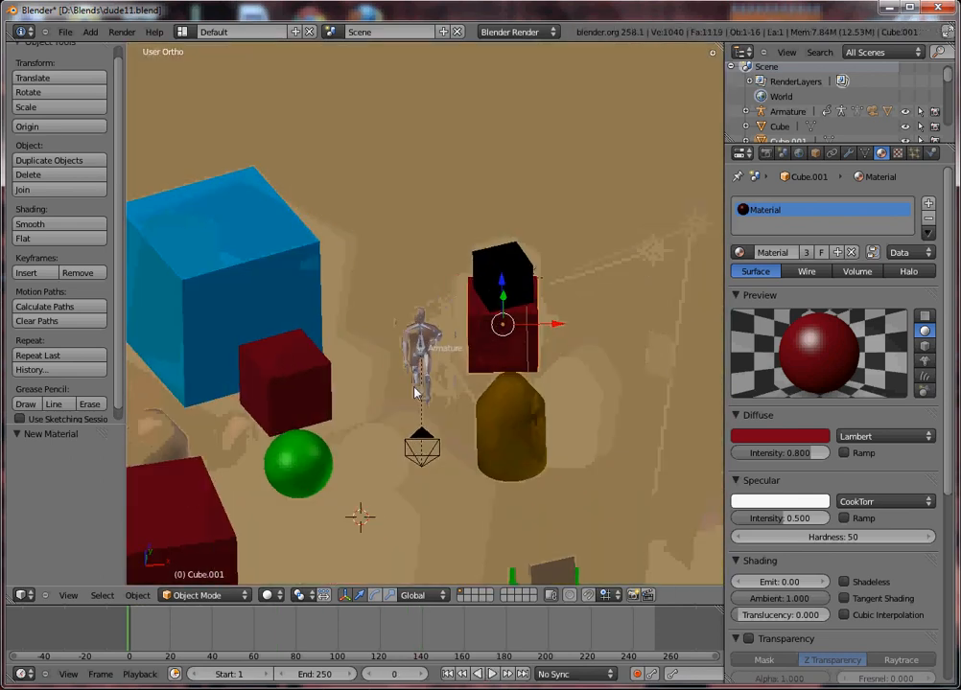
Set the render output path to D:\Blends\Animation and the file format to AVI Raw
click(764, 153)
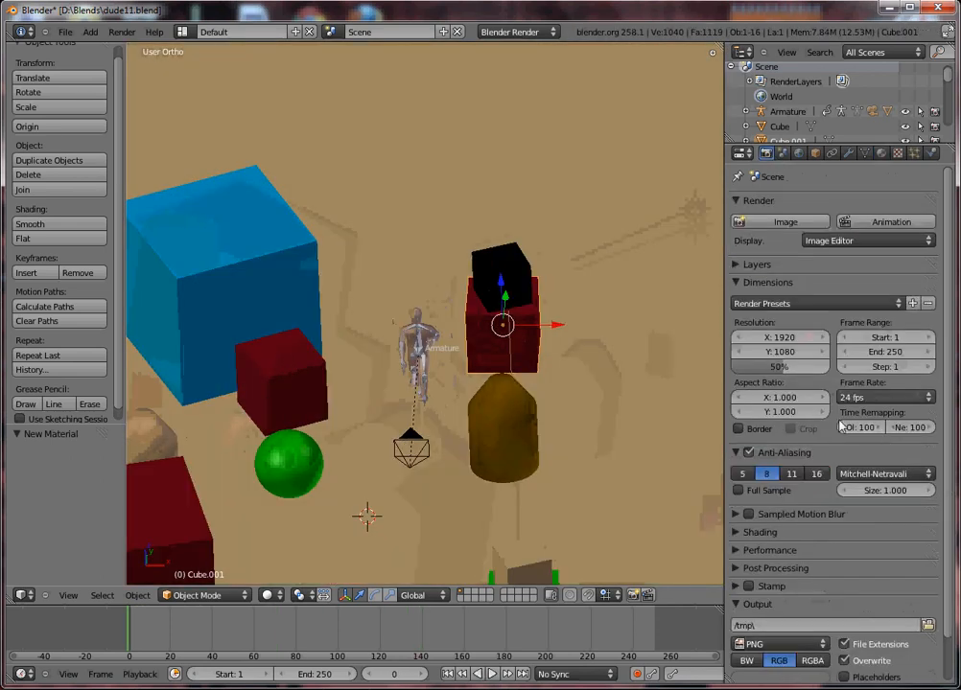
scroll(875, 498, down, 2)
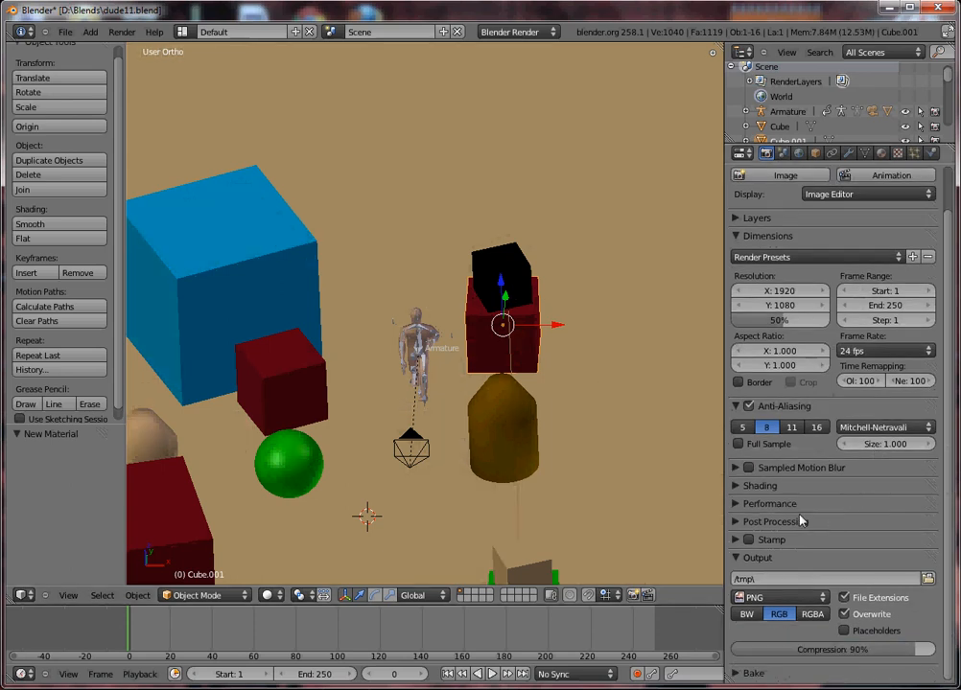
click(801, 579)
text(D:\Blends\Animation)
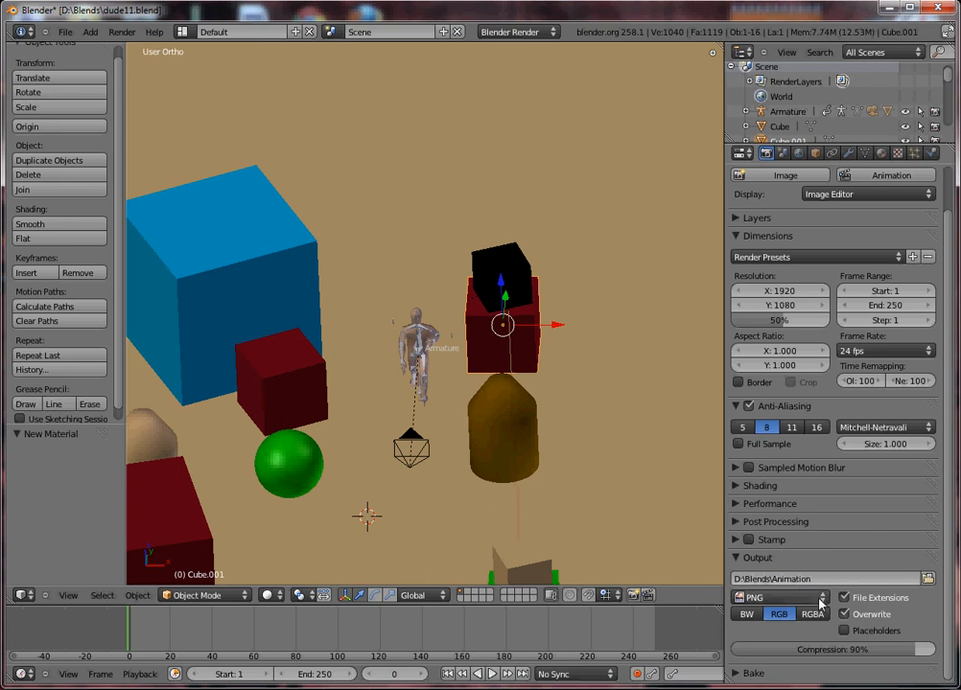
click(778, 597)
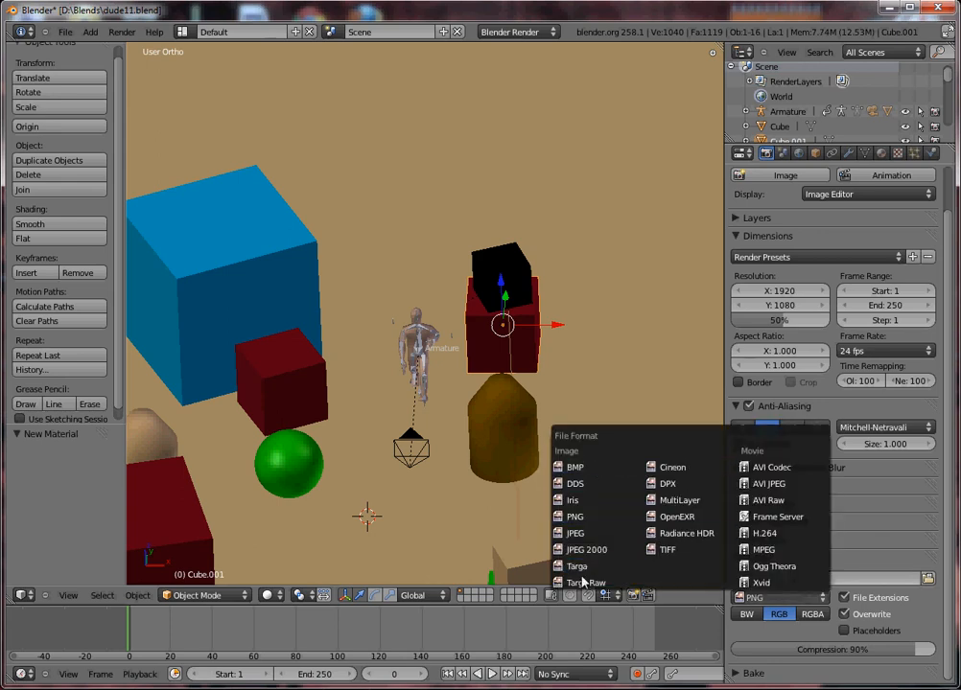
click(802, 500)
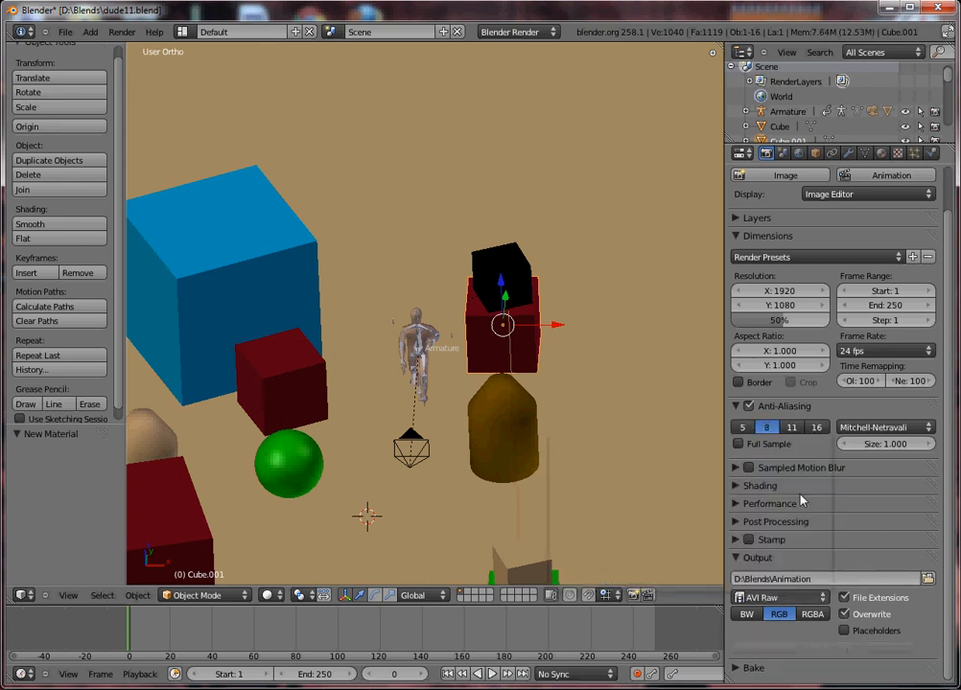
scroll(813, 480, up, 2)
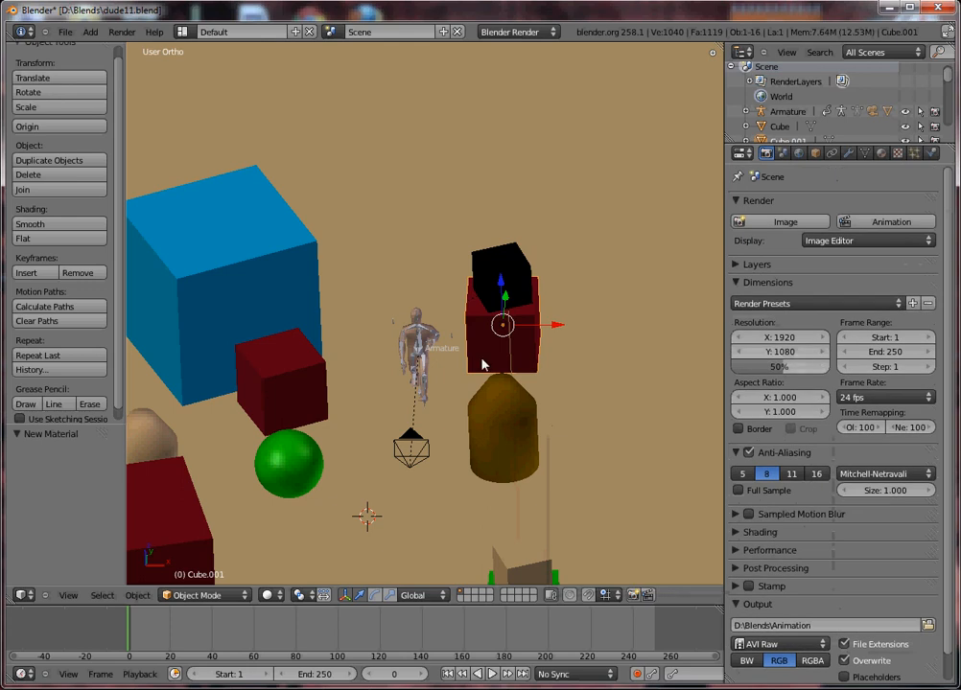
Check a still render of the current frame and start rendering the full animation
key(F12)
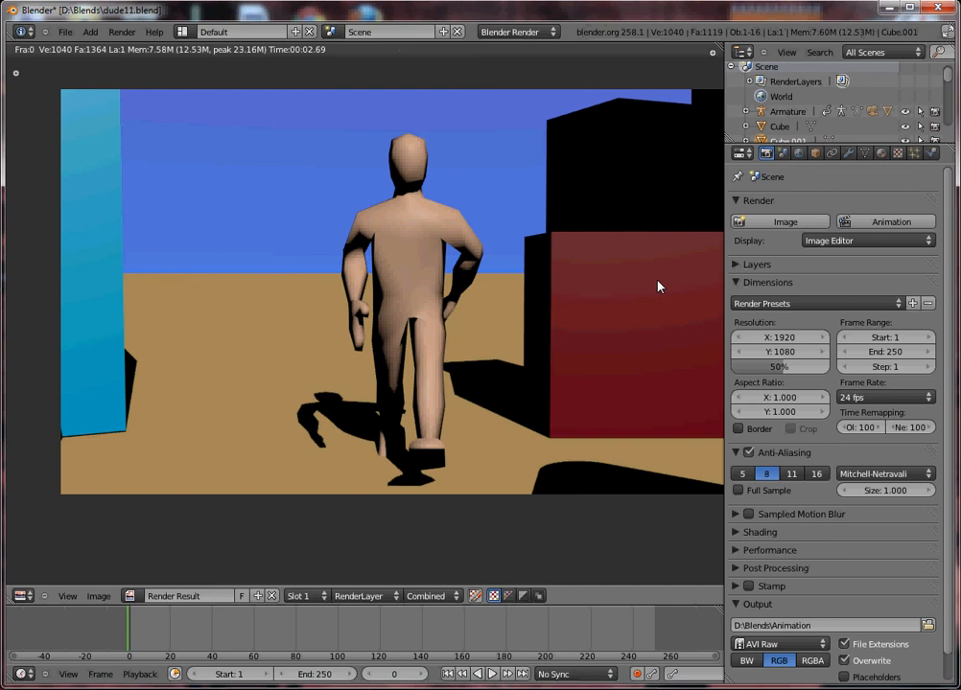
key(Escape)
click(874, 222)
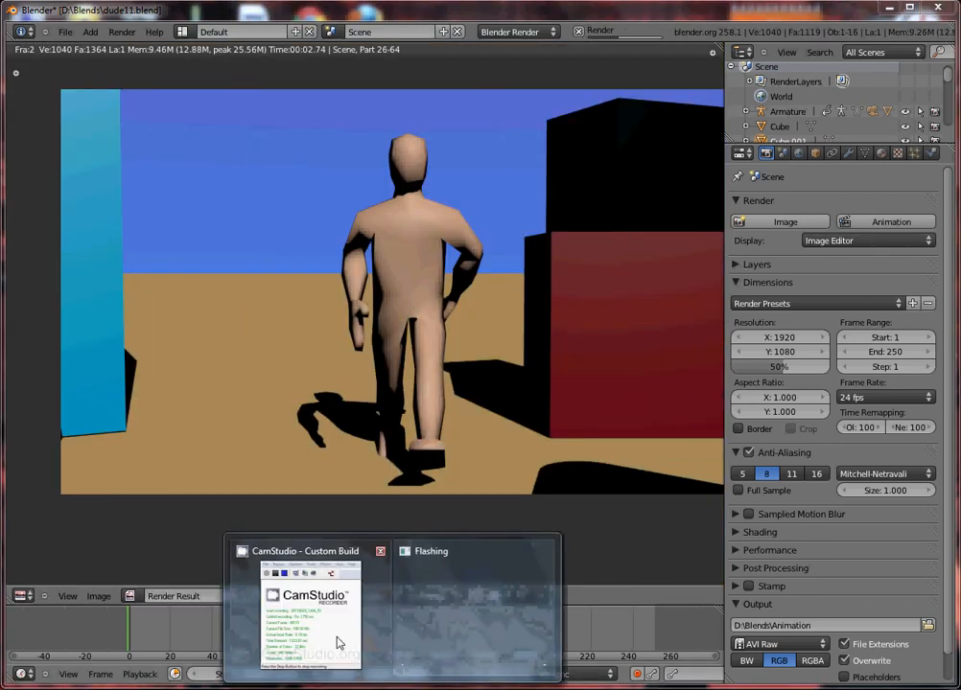
click(337, 643)
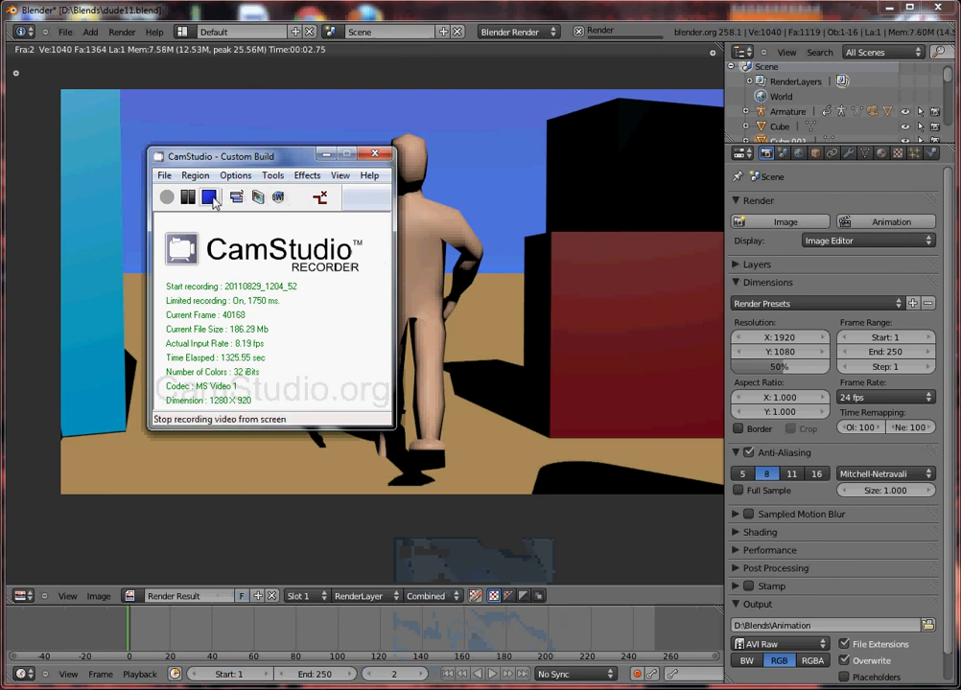